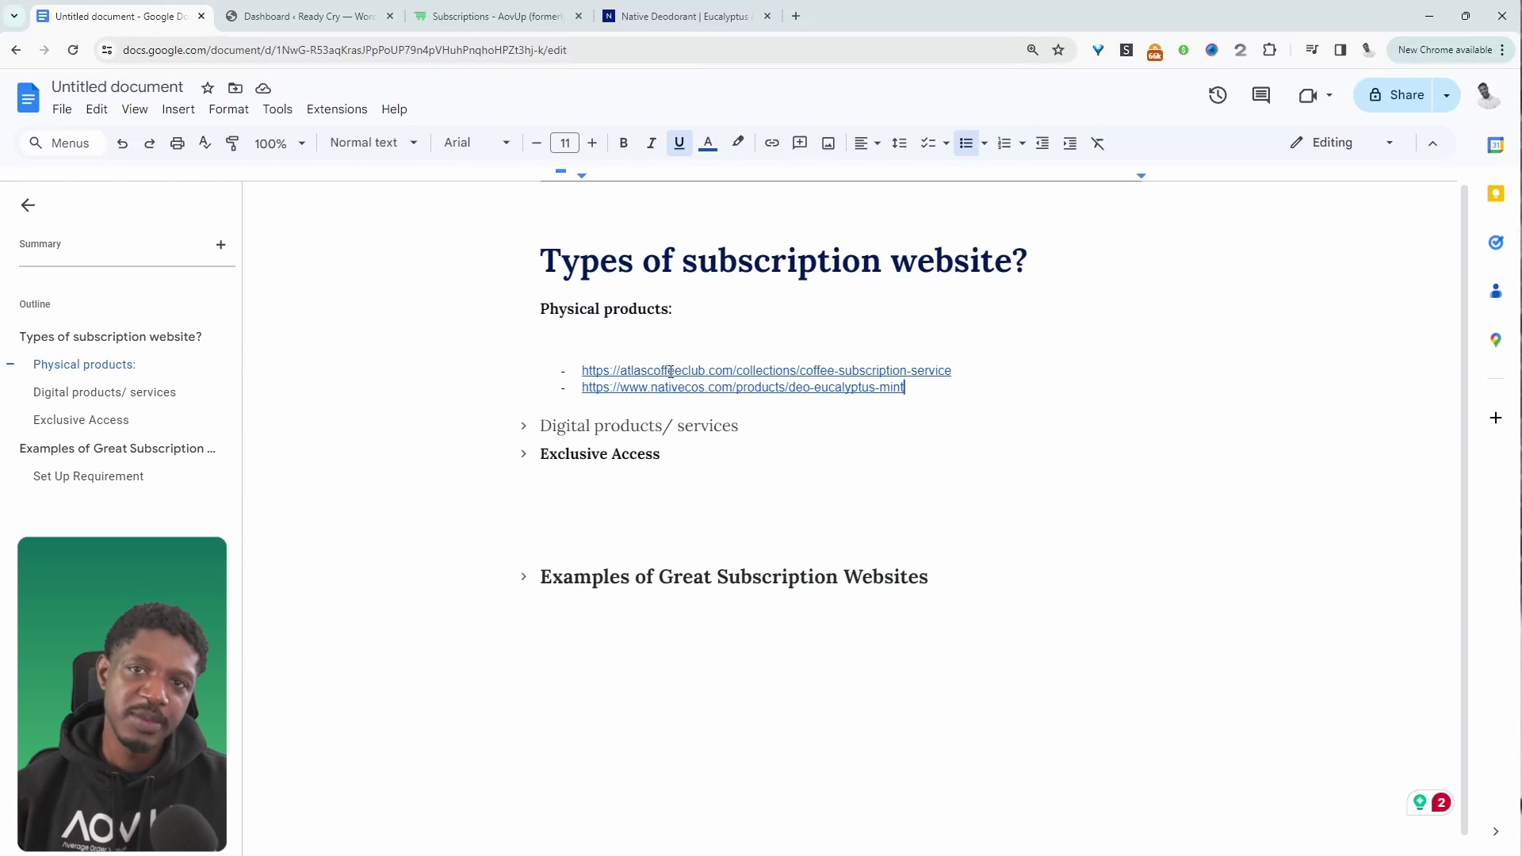
# Open the linked Atlas Coffee Club subscription page and choose Whole Bean coffee with the option for multiple brew methods
pyautogui.click(666, 371)
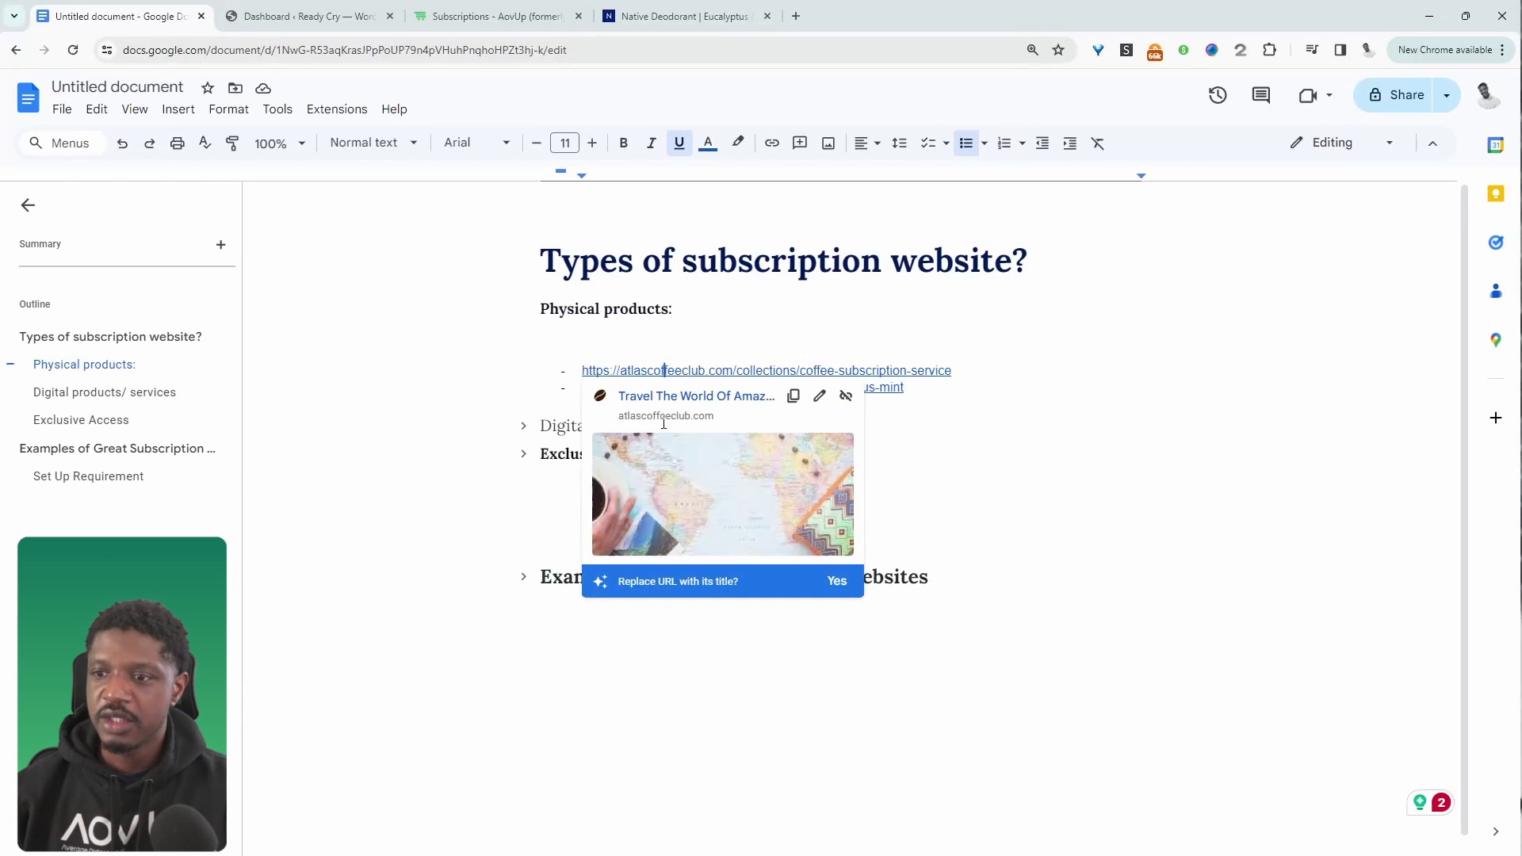
pyautogui.click(678, 489)
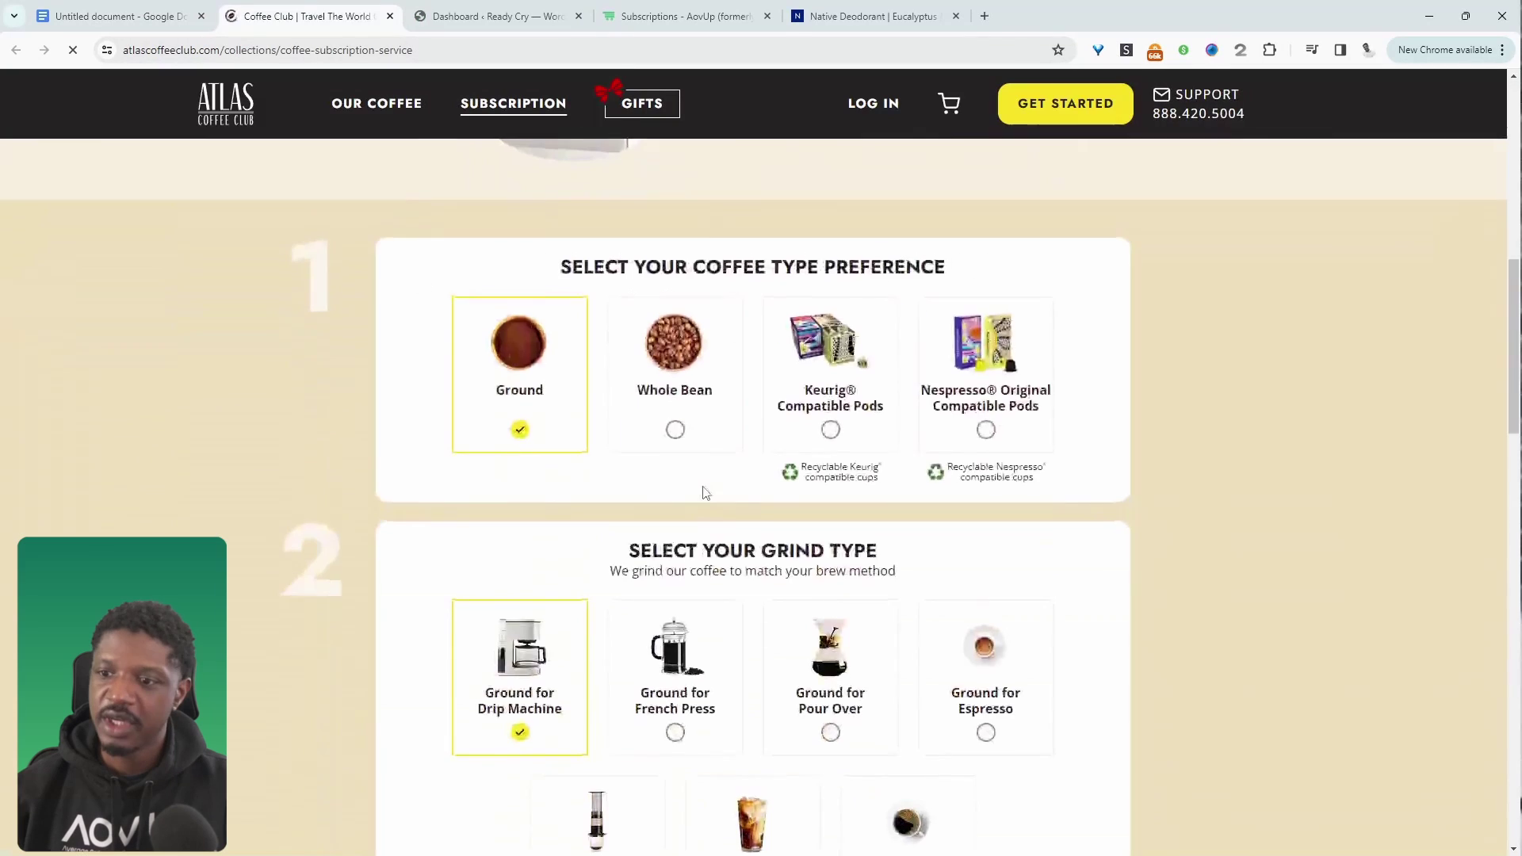
pyautogui.click(675, 348)
pyautogui.scroll(-3, 492, 713)
pyautogui.click(674, 397)
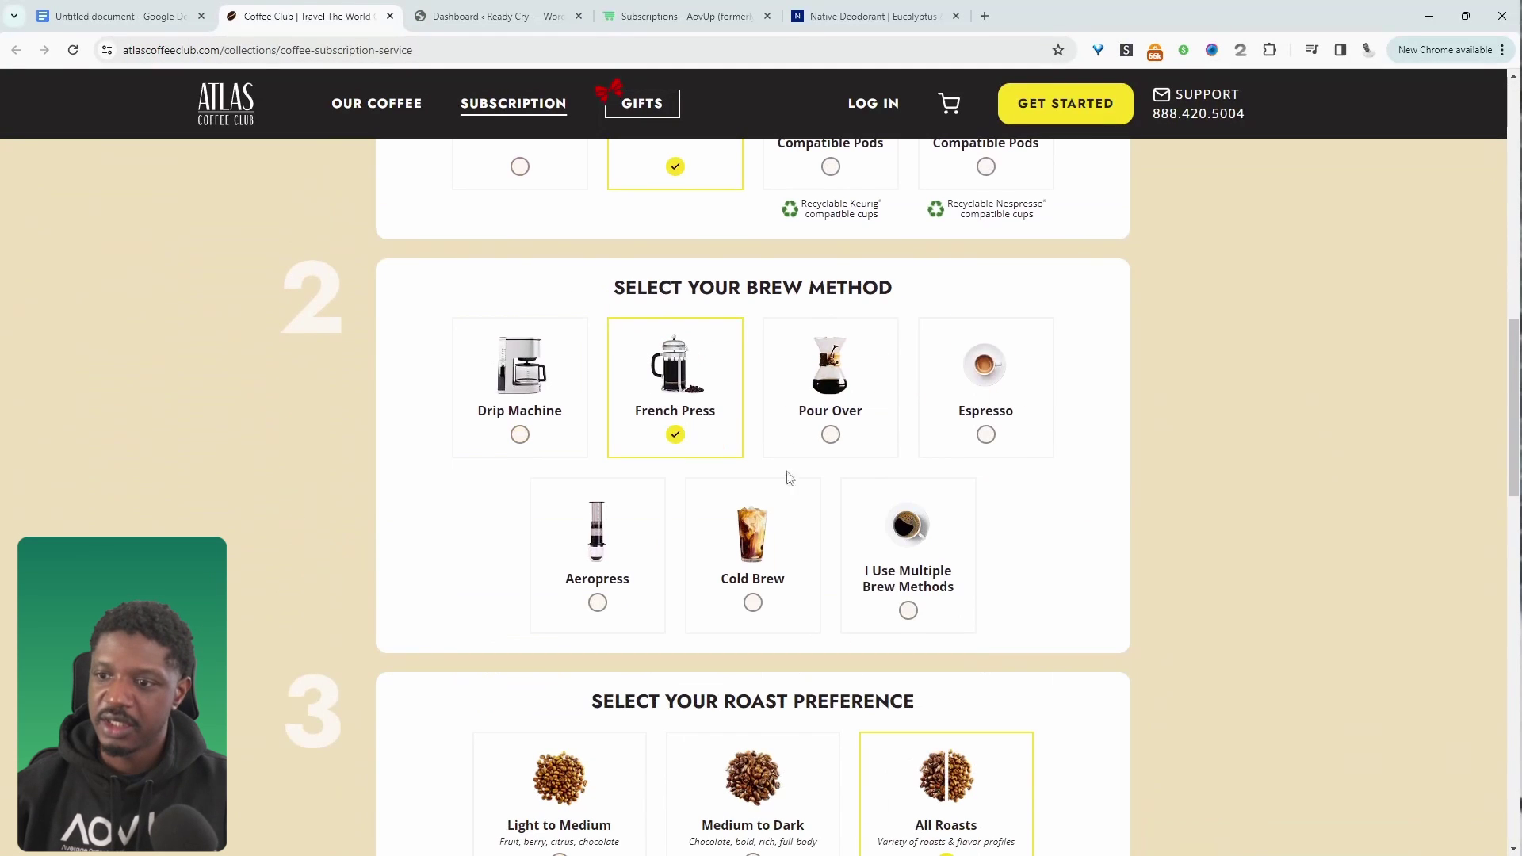
pyautogui.click(830, 388)
pyautogui.click(907, 587)
# Review the coffee subscription's order summary and highlight its price per shipment
pyautogui.scroll(-4, 888, 587)
pyautogui.scroll(-10, 878, 580)
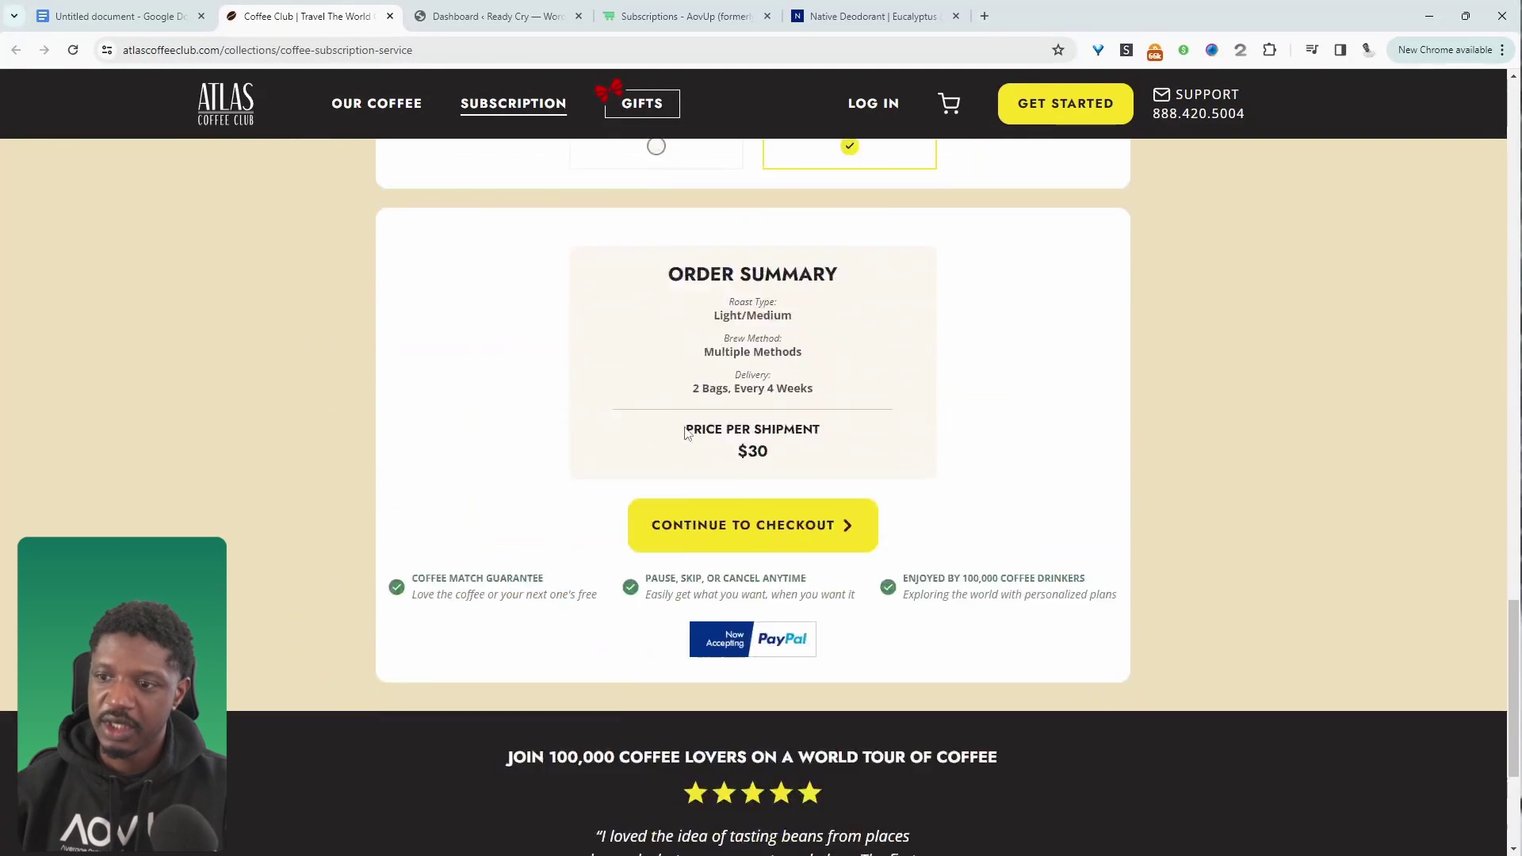
pyautogui.doubleClick(752, 511)
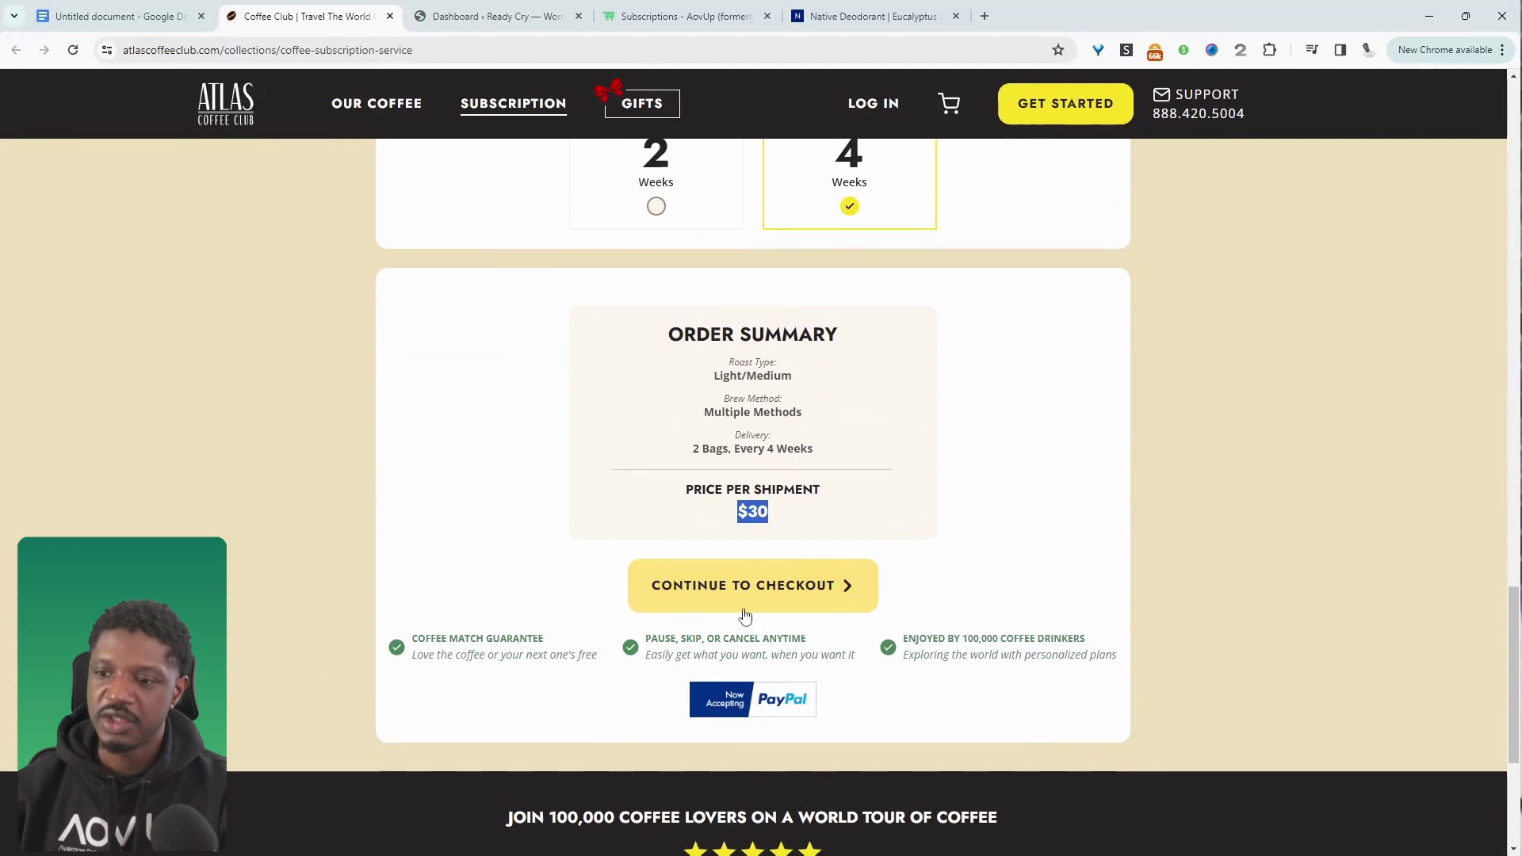
# Open the Native deodorant product page from the document's links and select the Cucumber & Mint scent
pyautogui.click(119, 16)
pyautogui.click(602, 388)
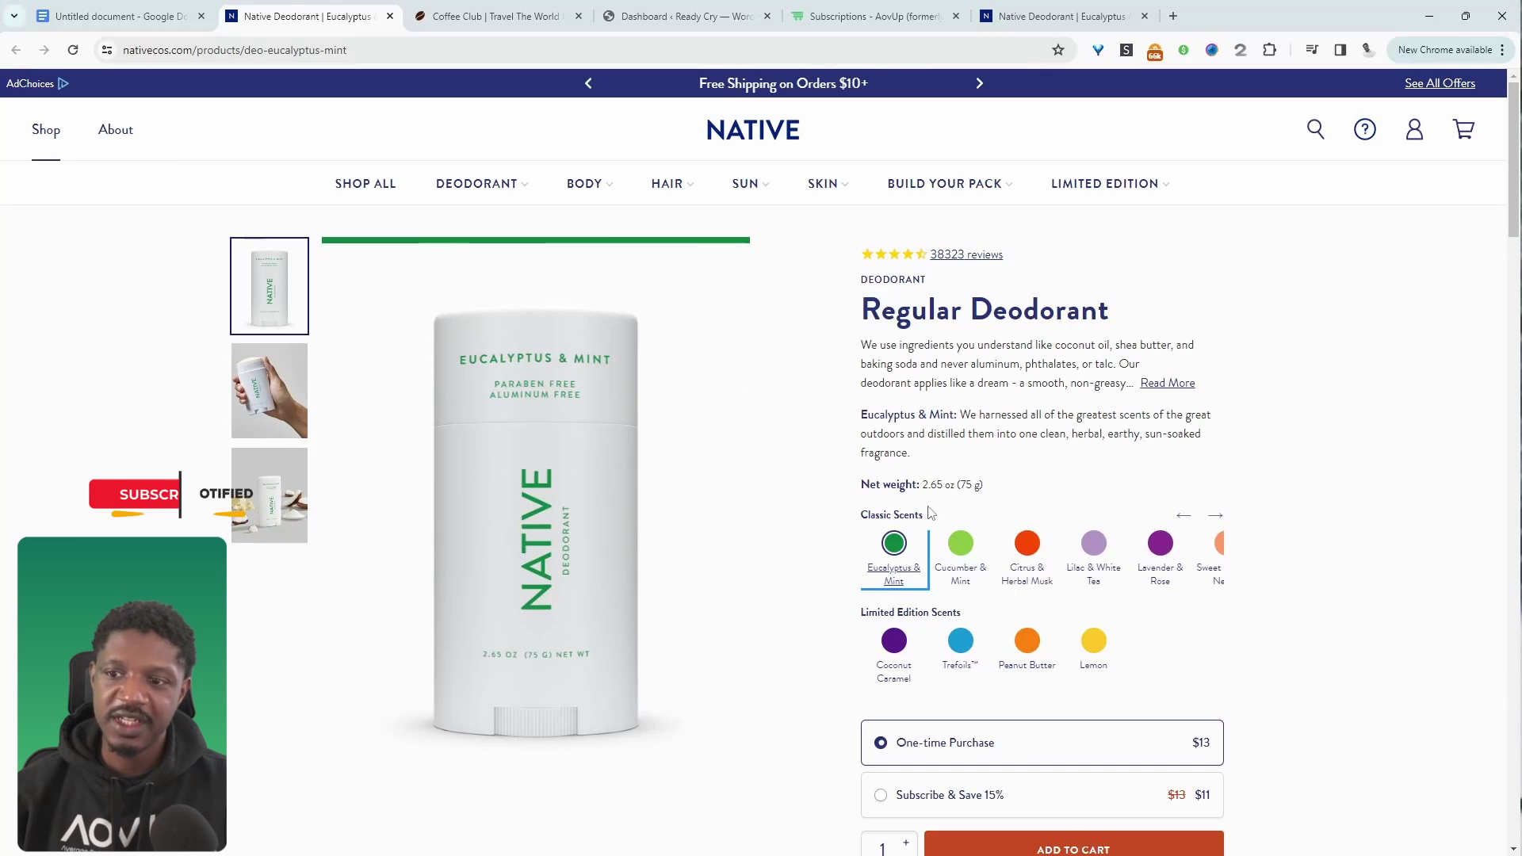
pyautogui.click(949, 555)
pyautogui.scroll(-2, 952, 564)
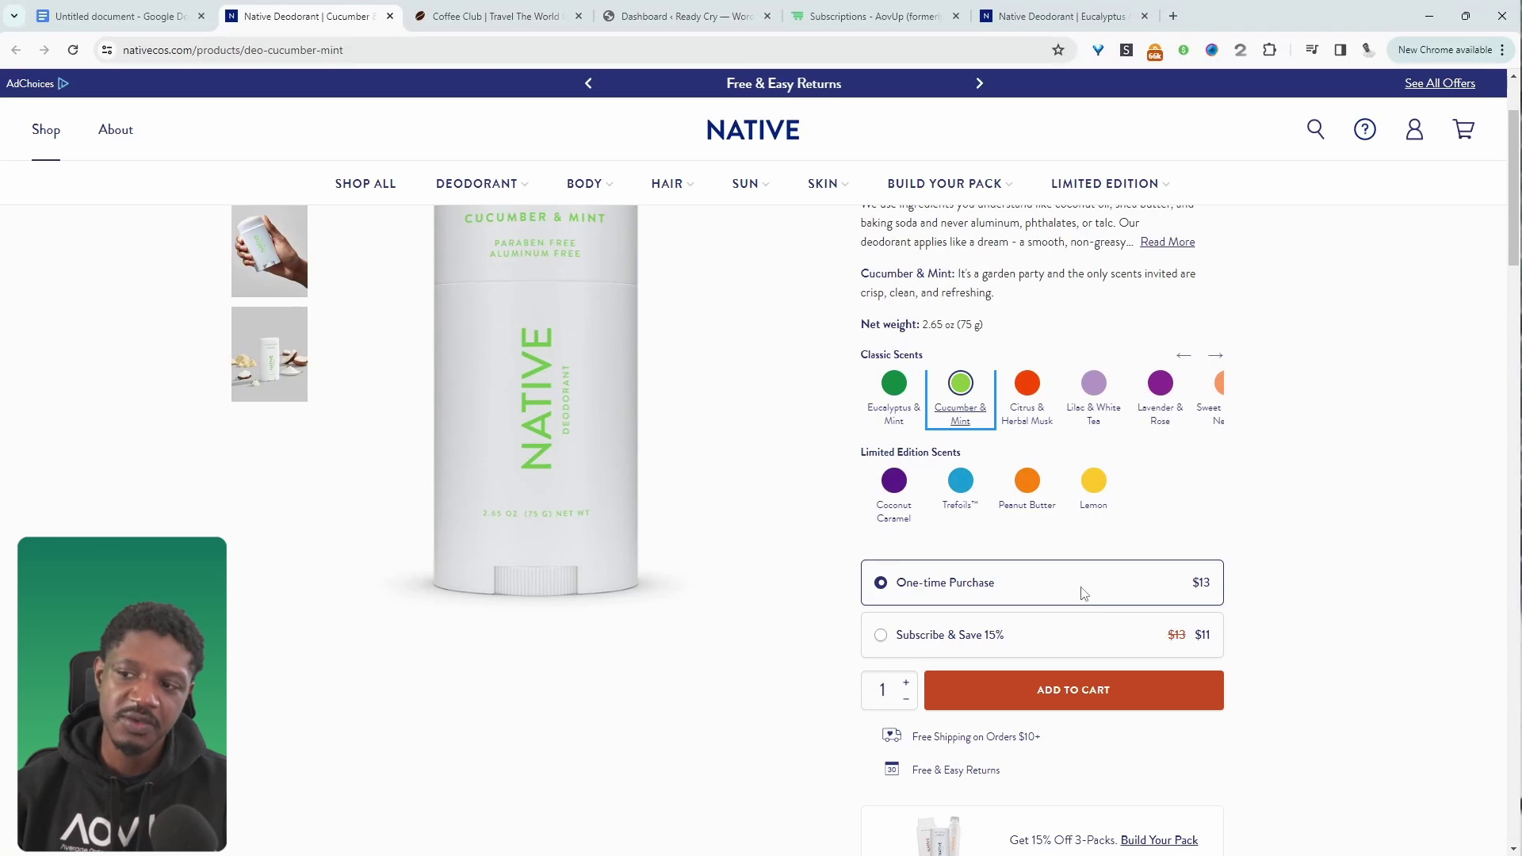
# Choose Subscribe & Save 15% for the deodorant with delivery every 2 Months
pyautogui.click(883, 638)
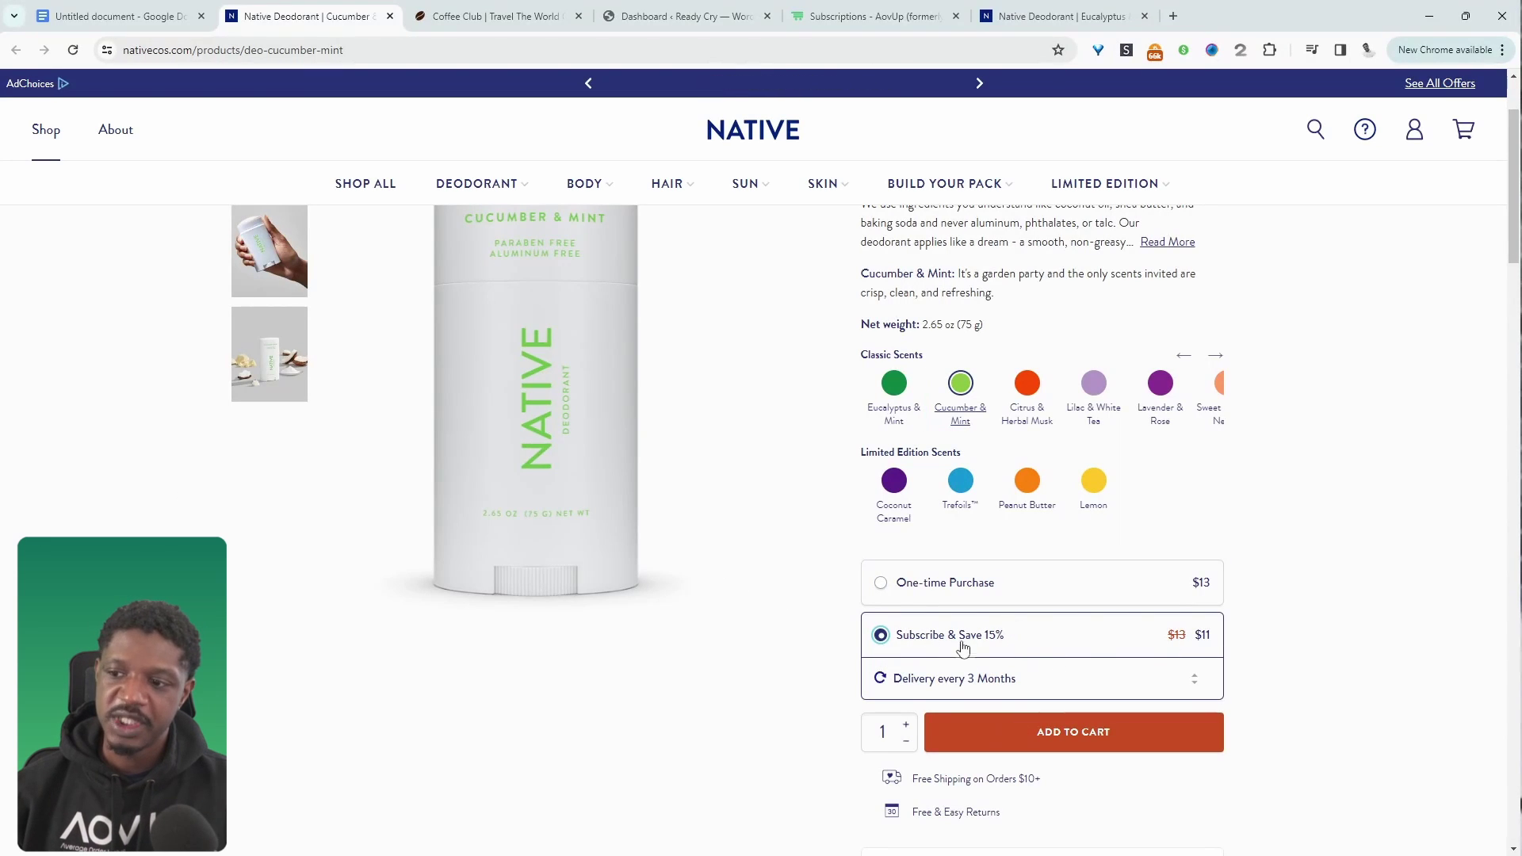
pyautogui.click(908, 689)
pyautogui.click(971, 715)
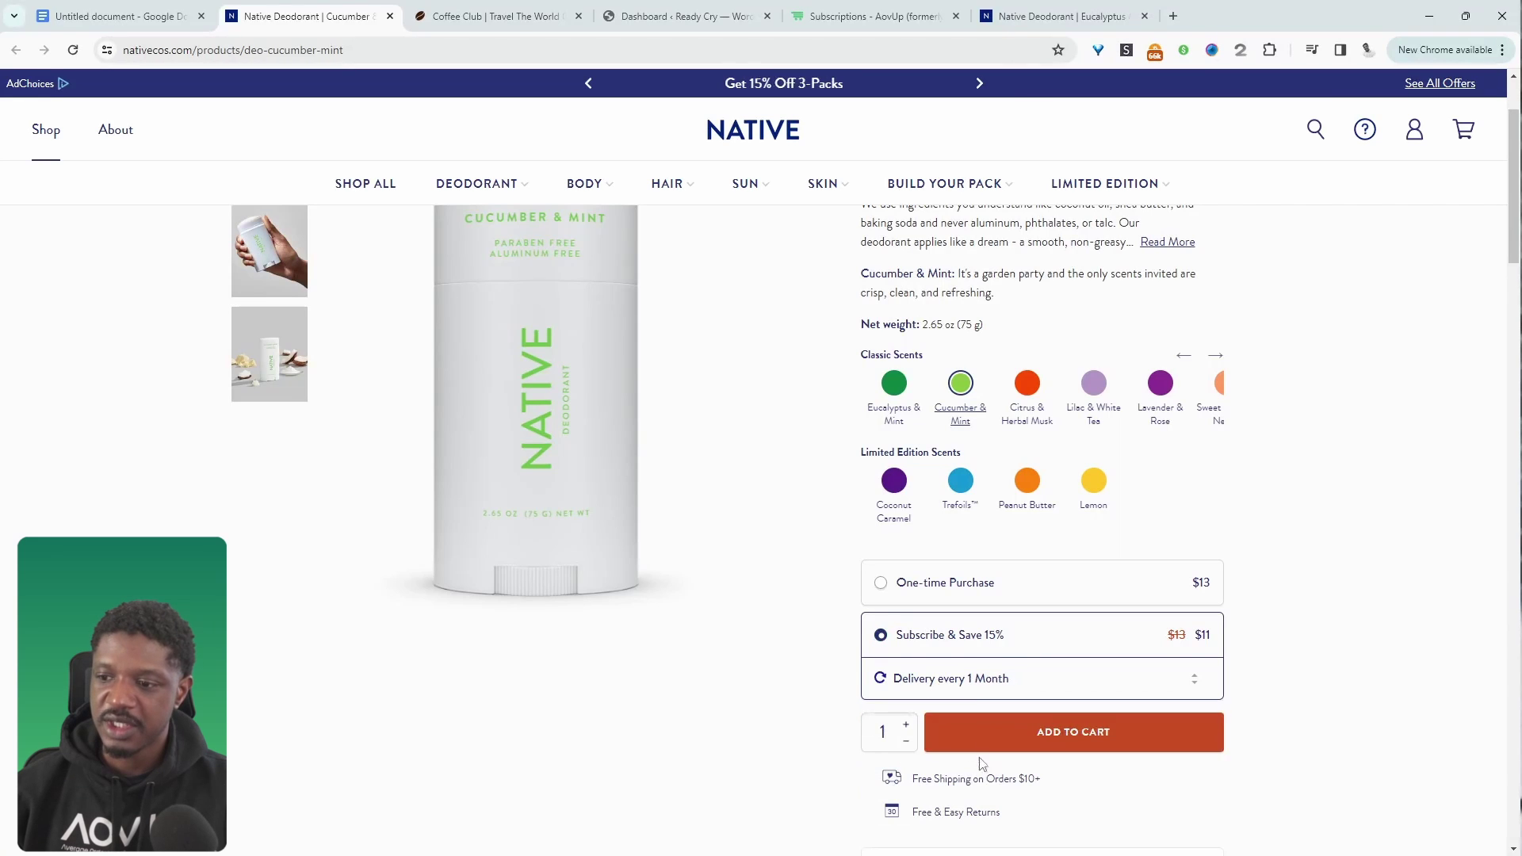
pyautogui.press('Down')
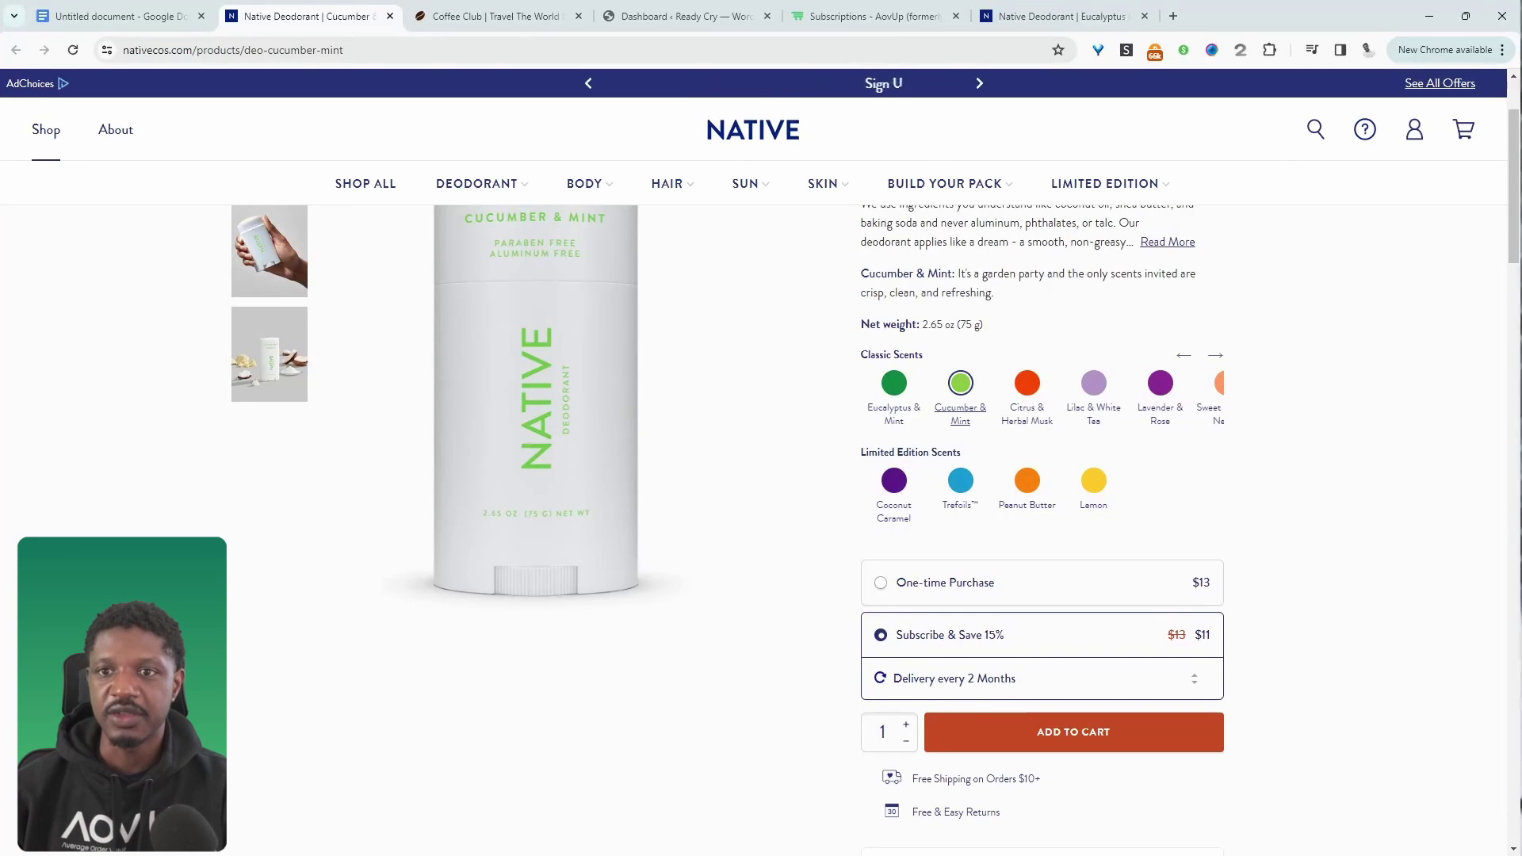
# Go back to the document, and load the Design Pickle pricing page in place of the Envato Elements page
pyautogui.hotkey('ctrl', 'shift', 'Tab')
pyautogui.click(1192, 486)
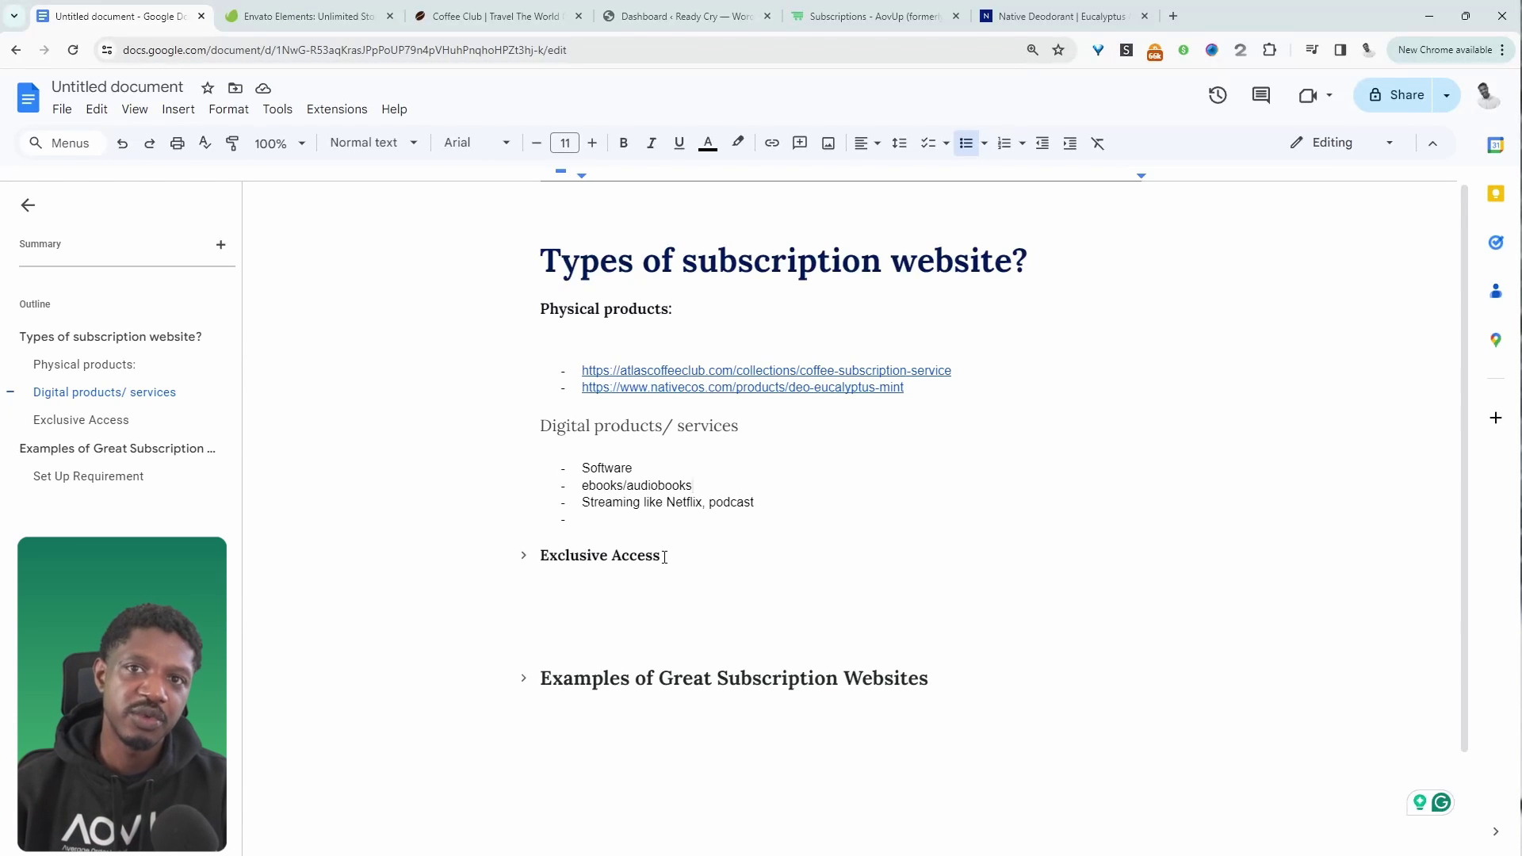
pyautogui.click(301, 16)
pyautogui.click(283, 49)
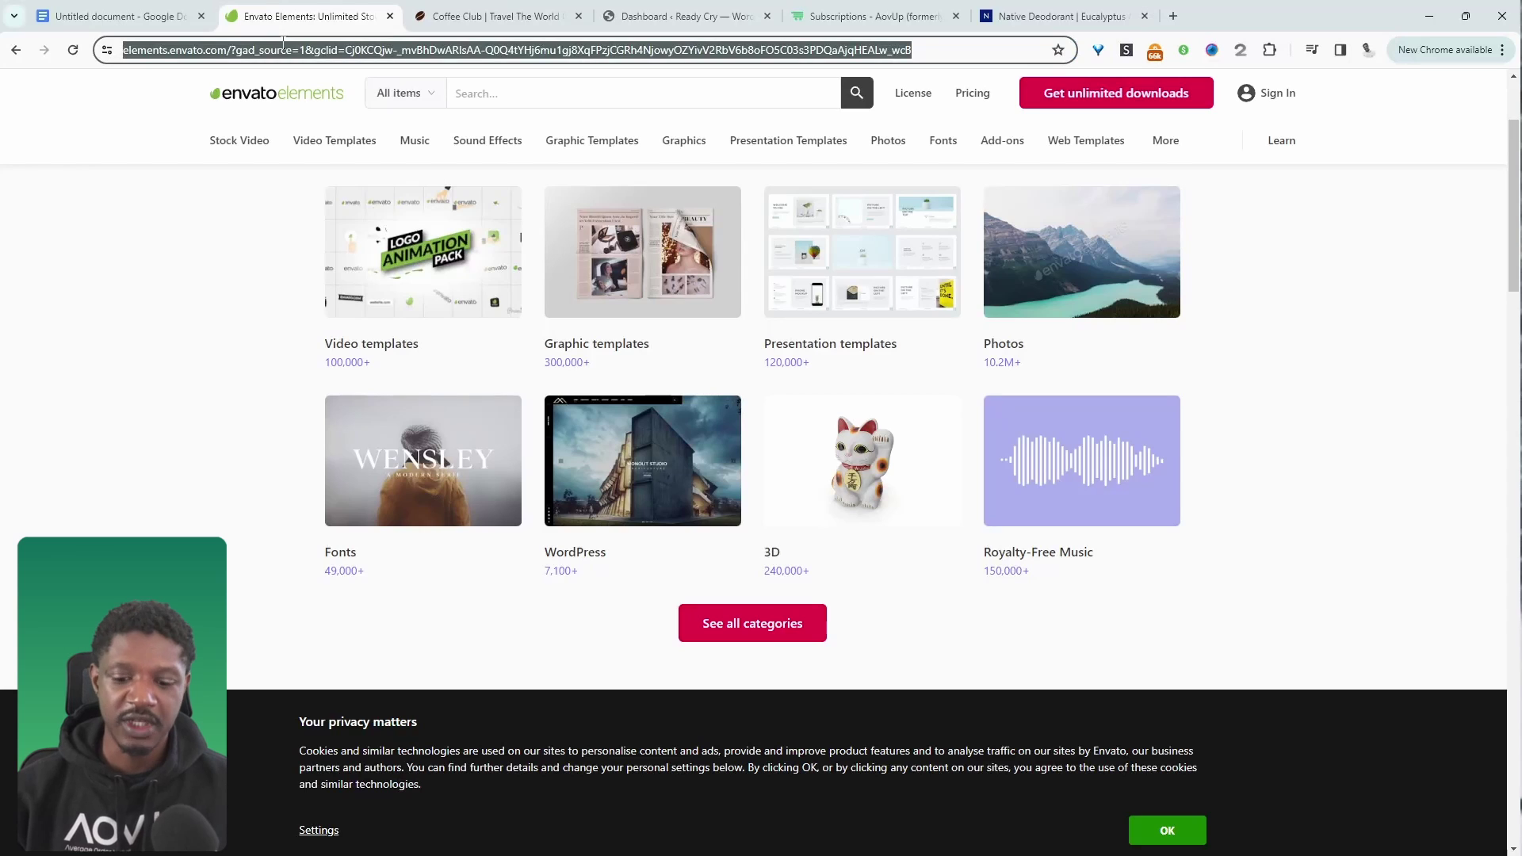
pyautogui.write('de')
pyautogui.press('Return')
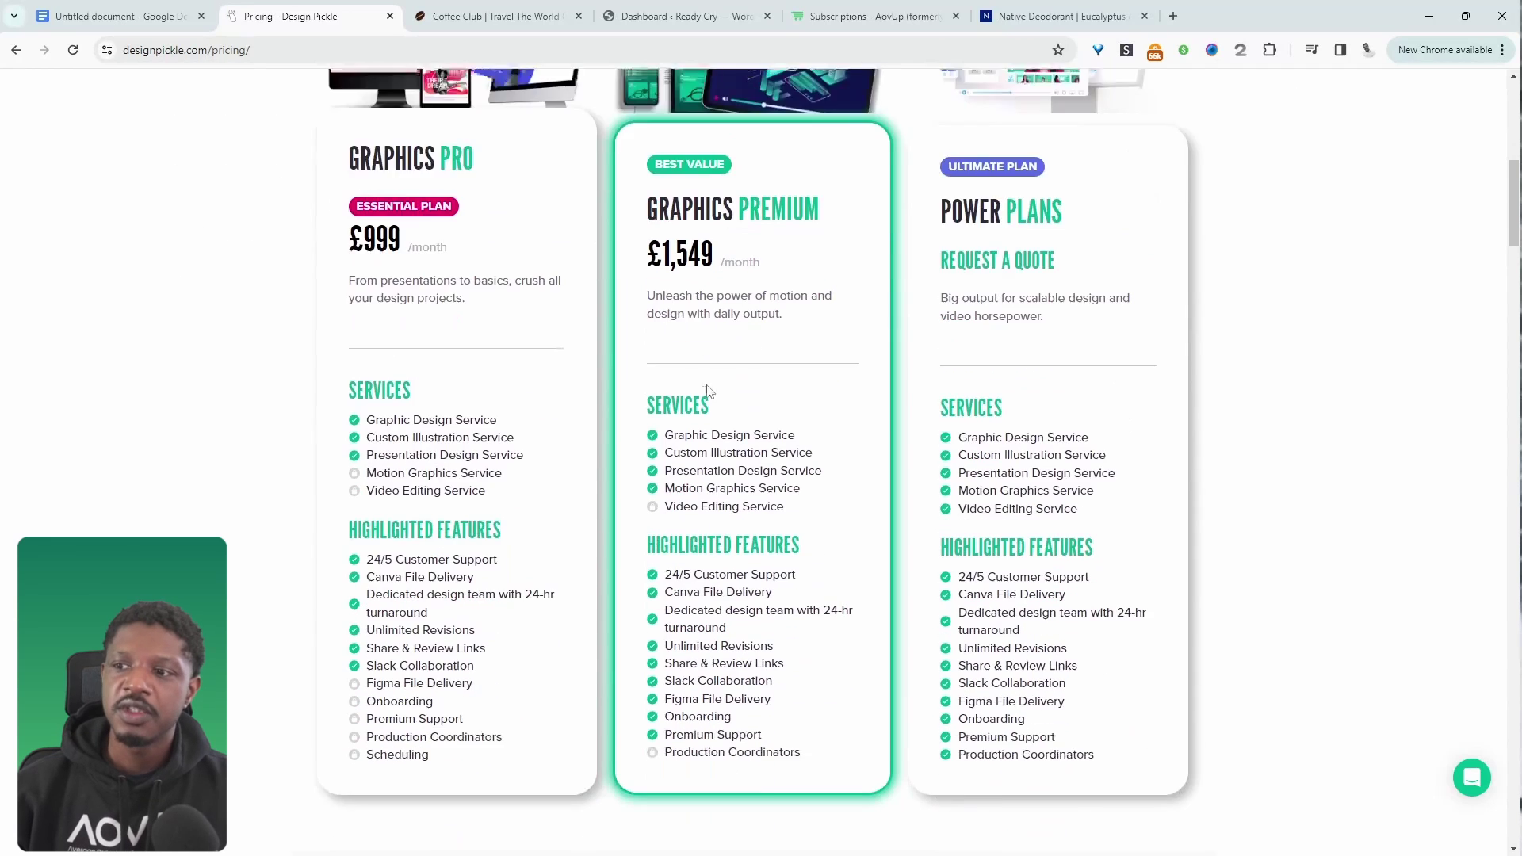
# Examine the Design Pickle flat-rate plans, comparing the monthly Graphics Pro, Graphics Premium and Power Plans offers
pyautogui.scroll(-6, 708, 391)
pyautogui.scroll(12, 573, 413)
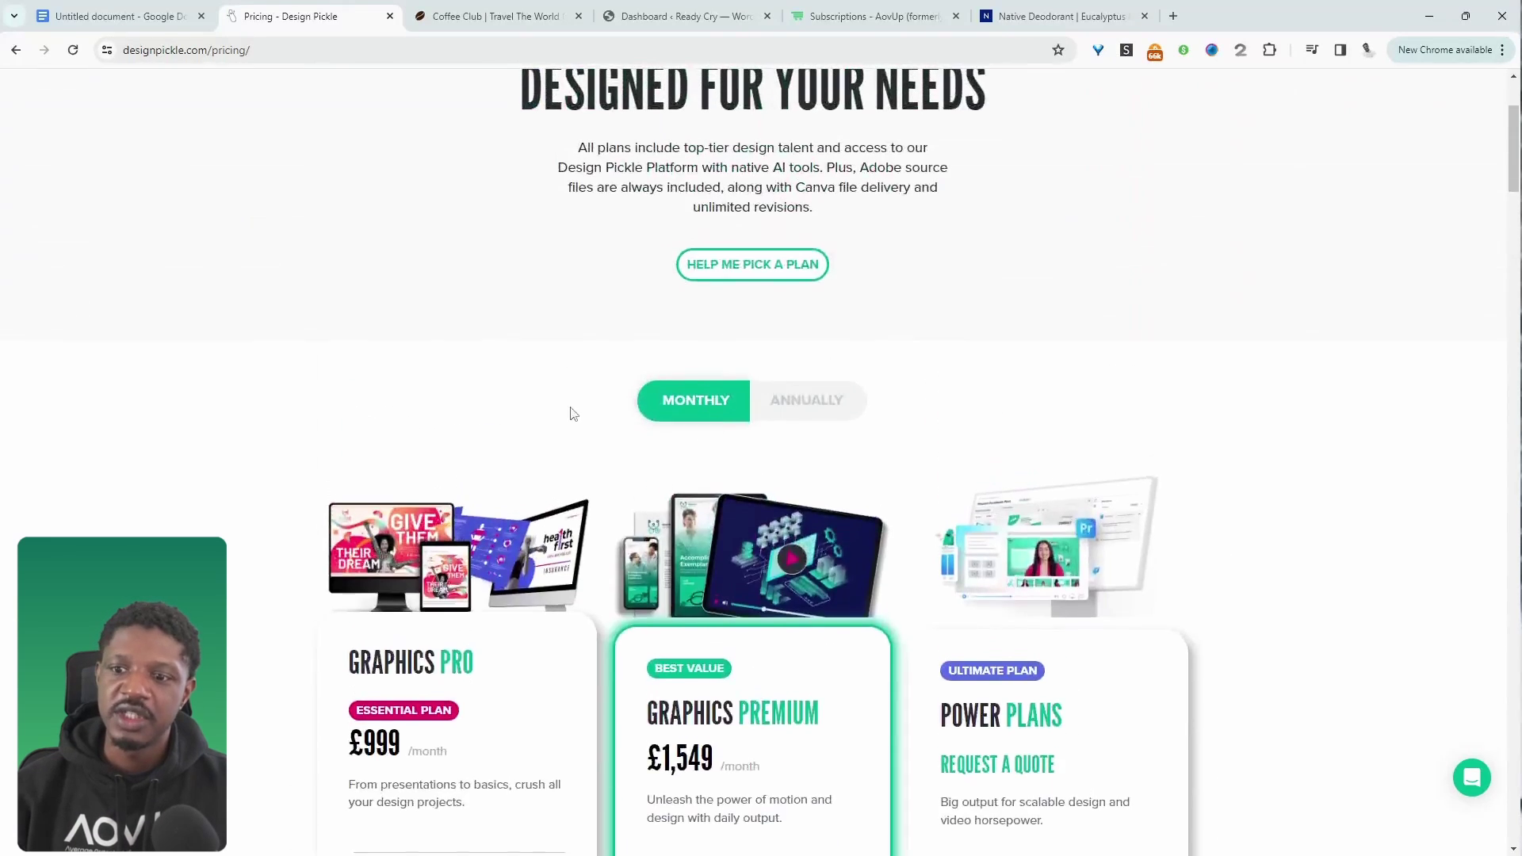
pyautogui.scroll(3, 573, 413)
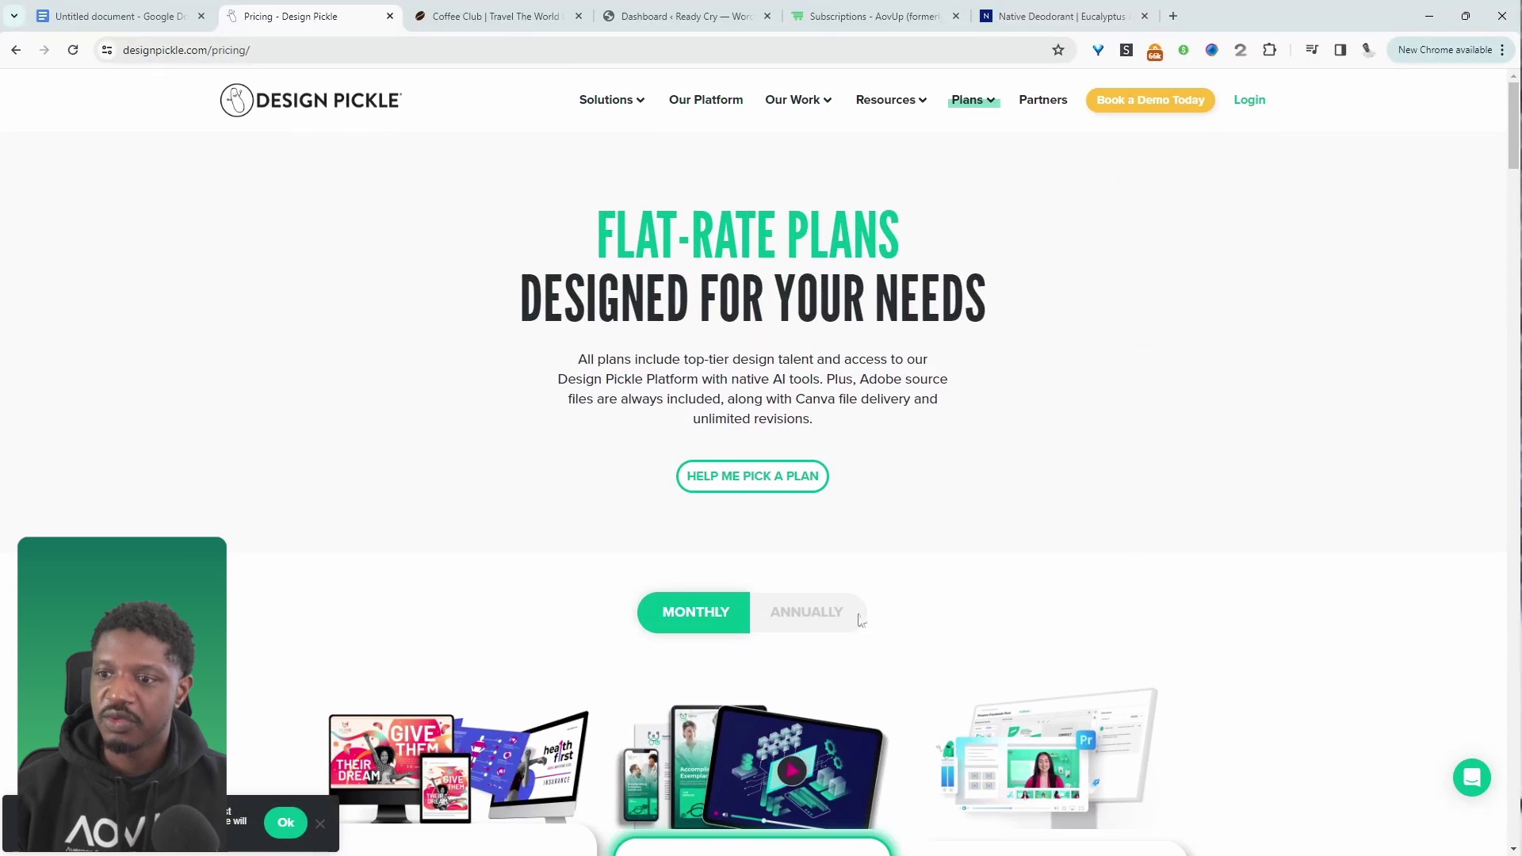
pyautogui.scroll(-4, 736, 602)
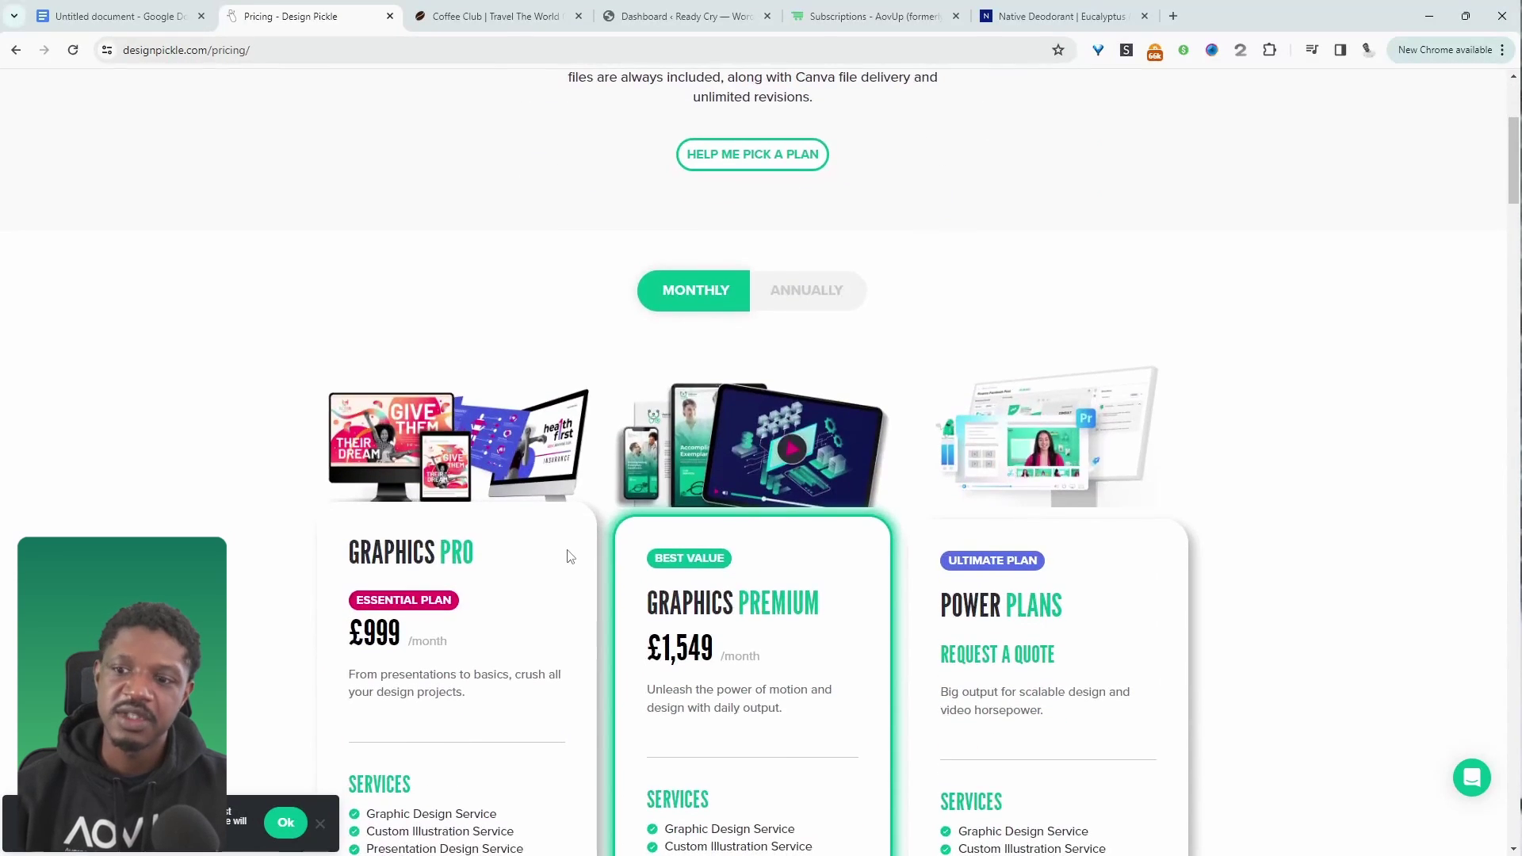
pyautogui.scroll(4, 567, 555)
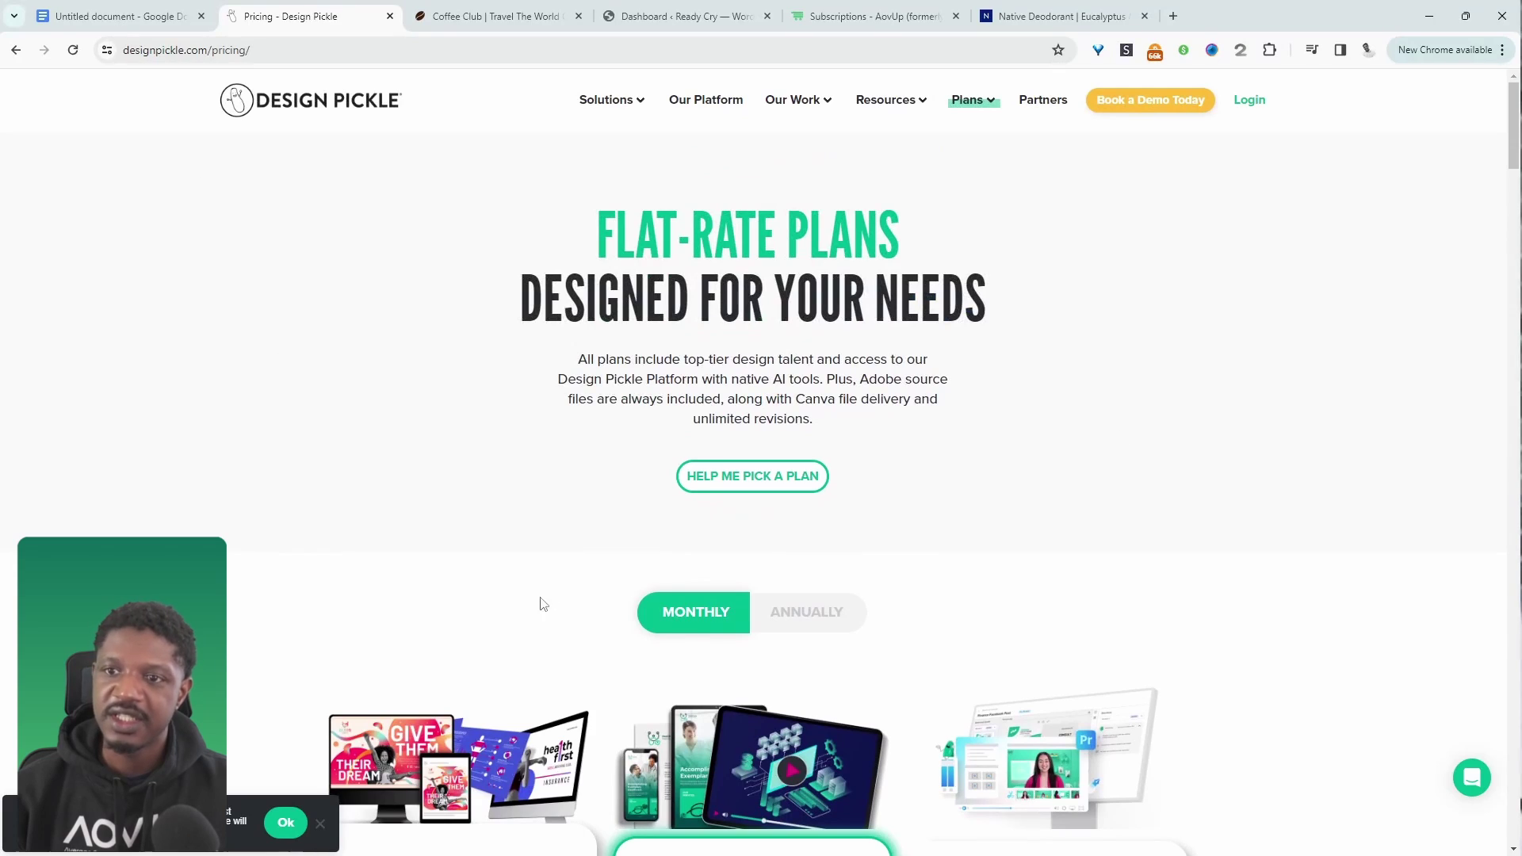
pyautogui.scroll(-4, 904, 417)
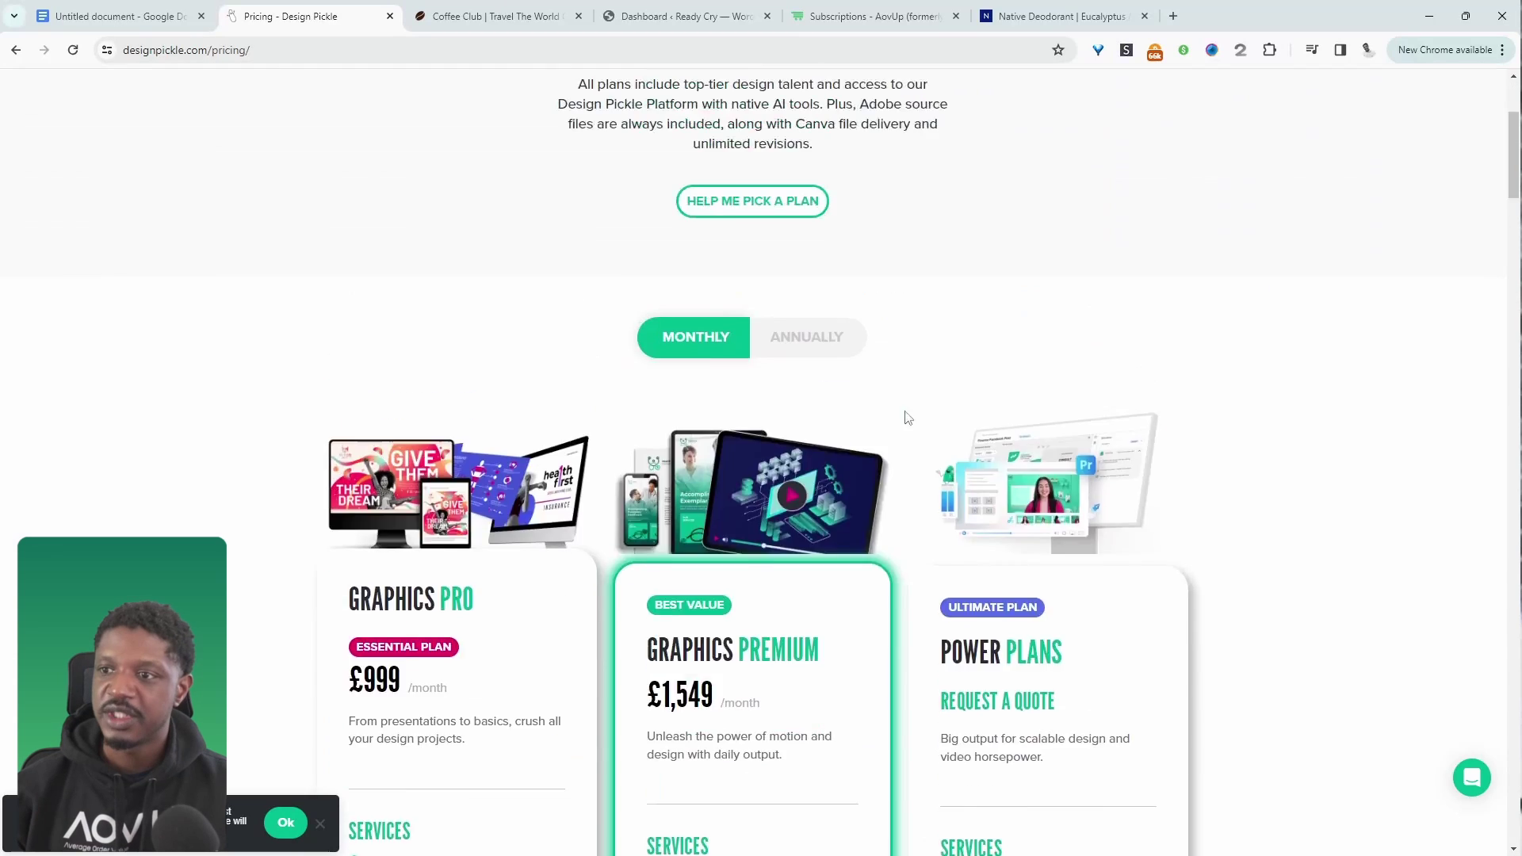
pyautogui.scroll(4, 836, 500)
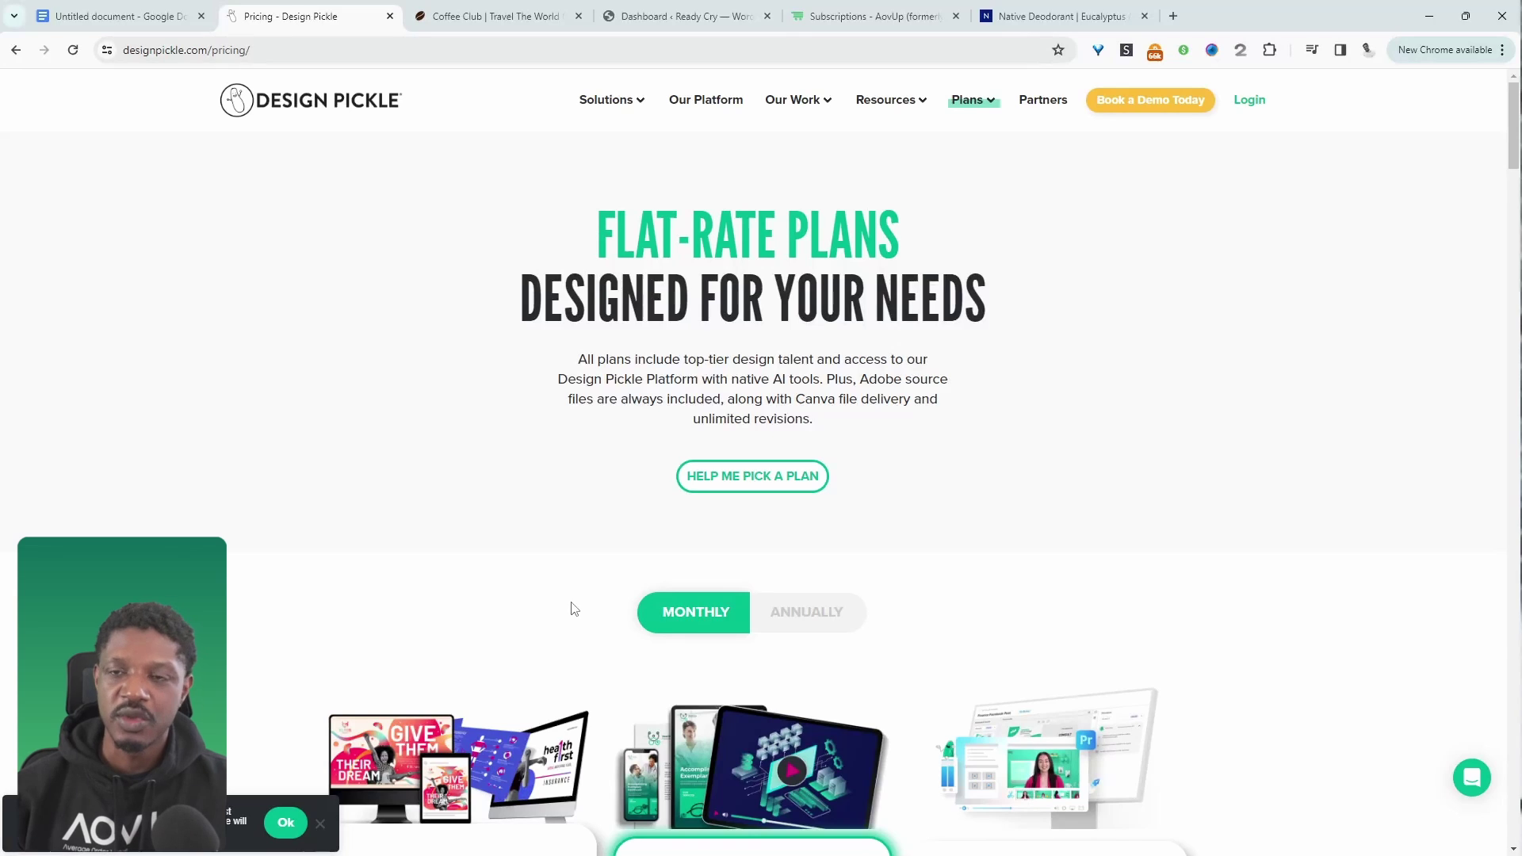
# Return to the subscription document, expand the Exclusive Access section and highlight the "Private community" item
pyautogui.click(119, 16)
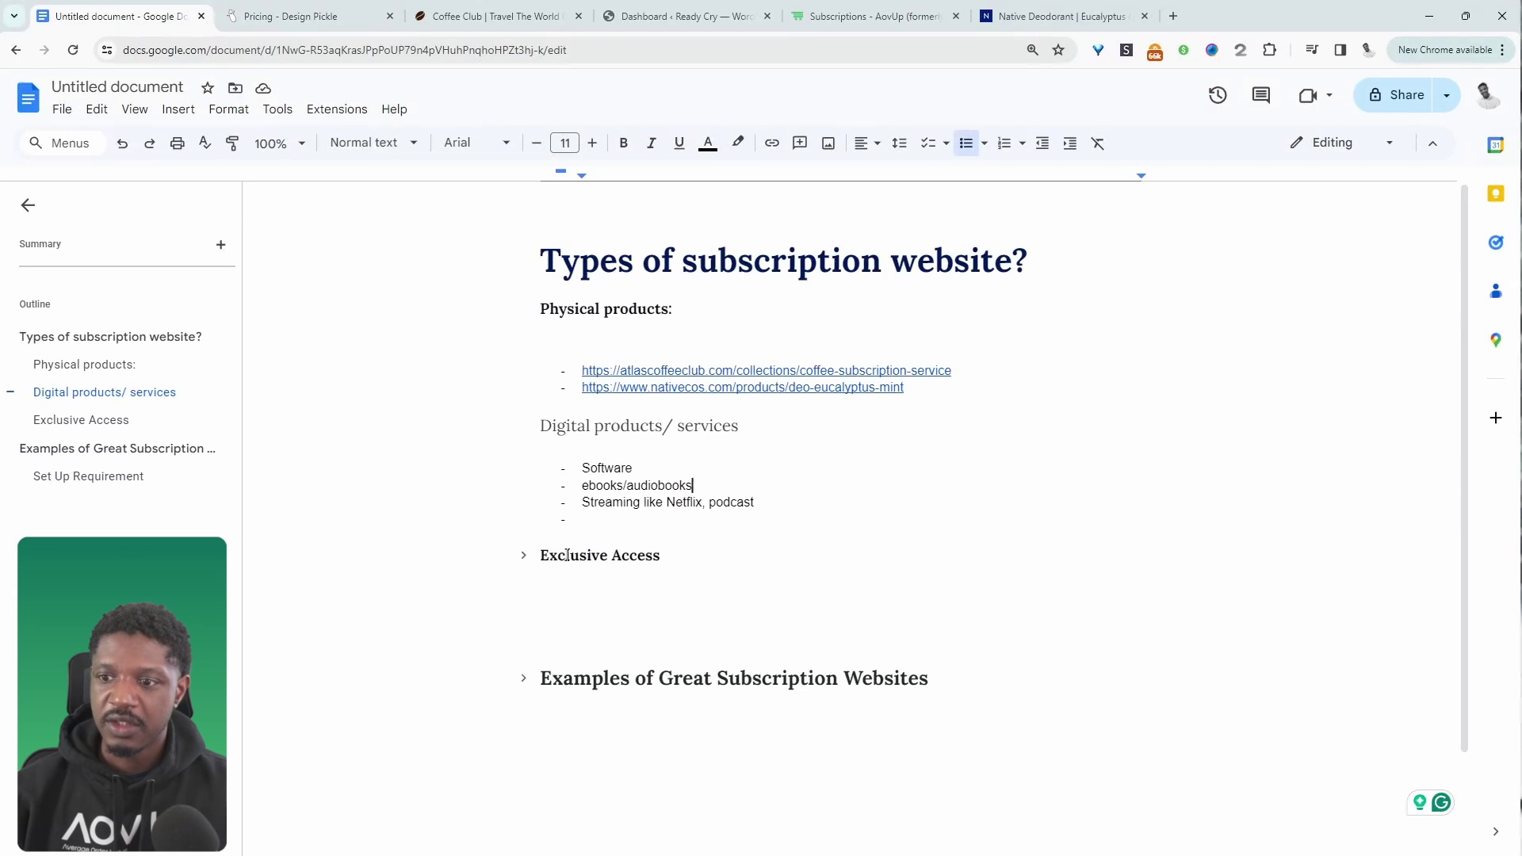
pyautogui.click(521, 557)
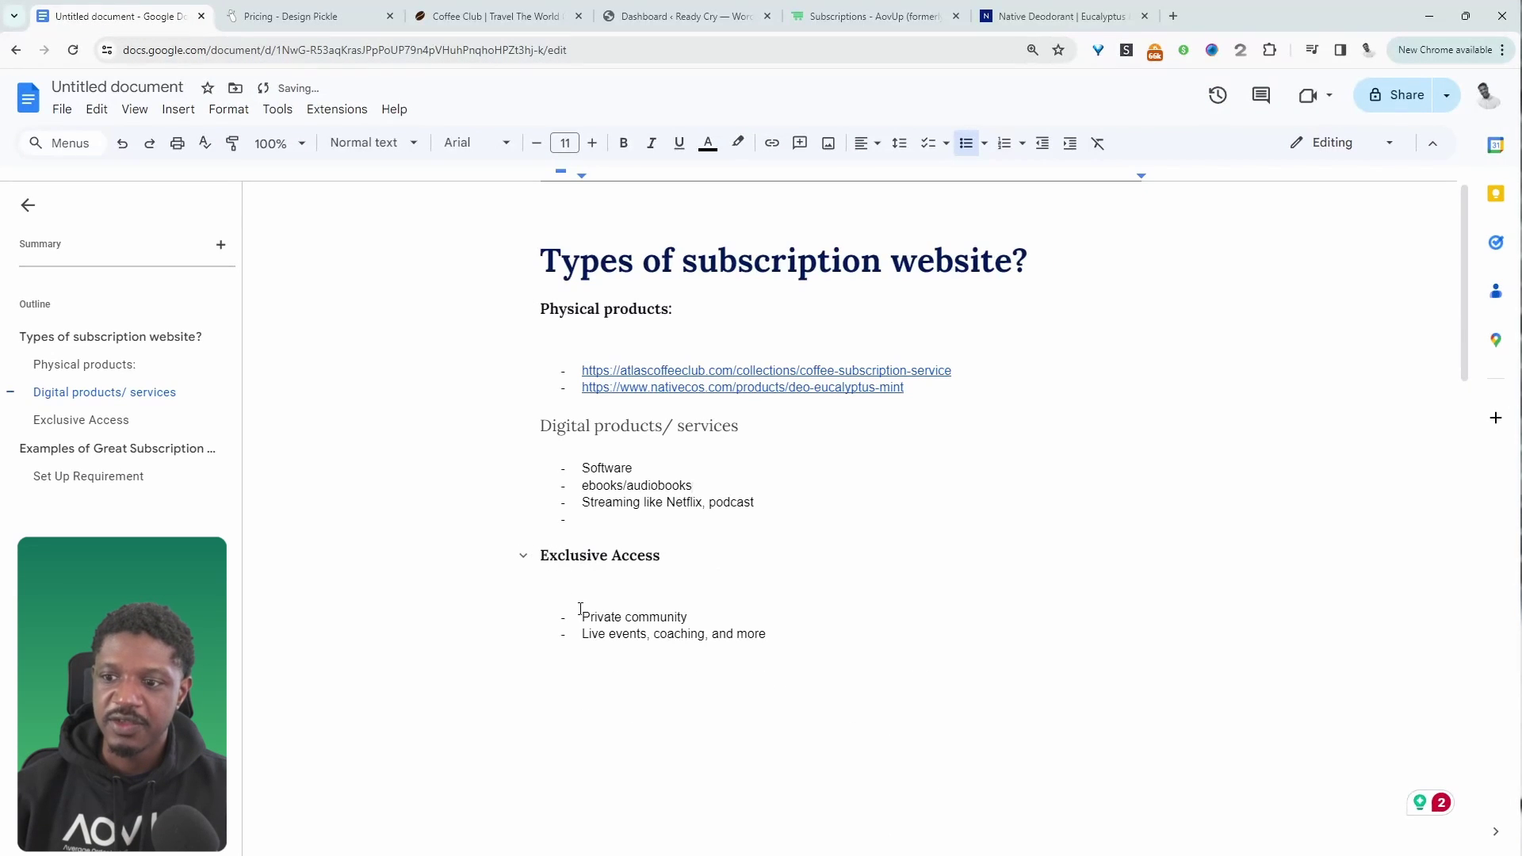
pyautogui.moveTo(582, 616); pyautogui.dragTo(688, 617)
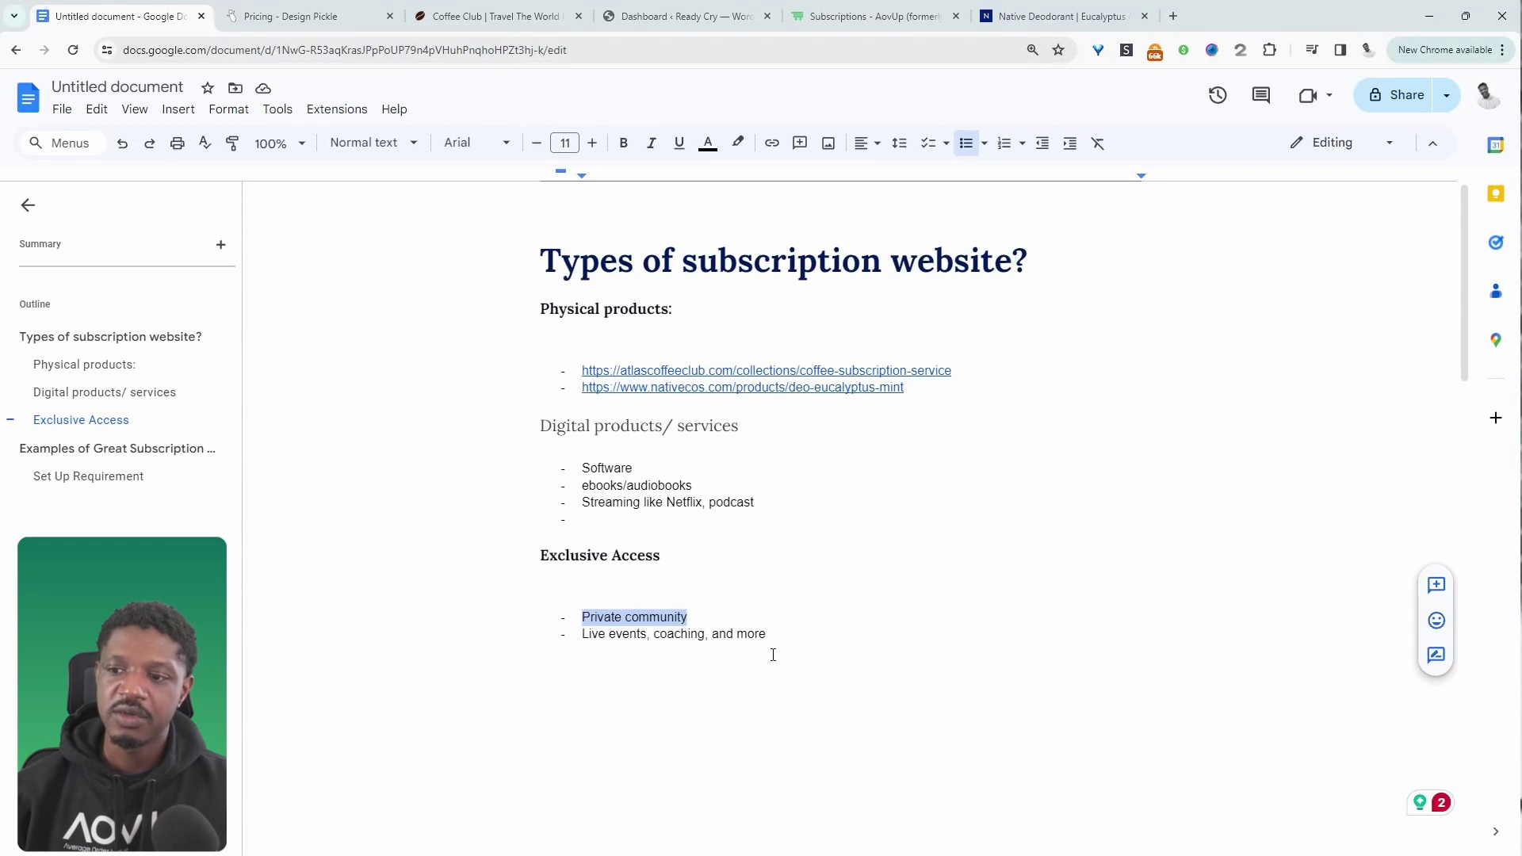
# Go to the Set Up Requirement section and highlight the domain name, hosting provider and free WordPress installation items in turn
pyautogui.click(93, 477)
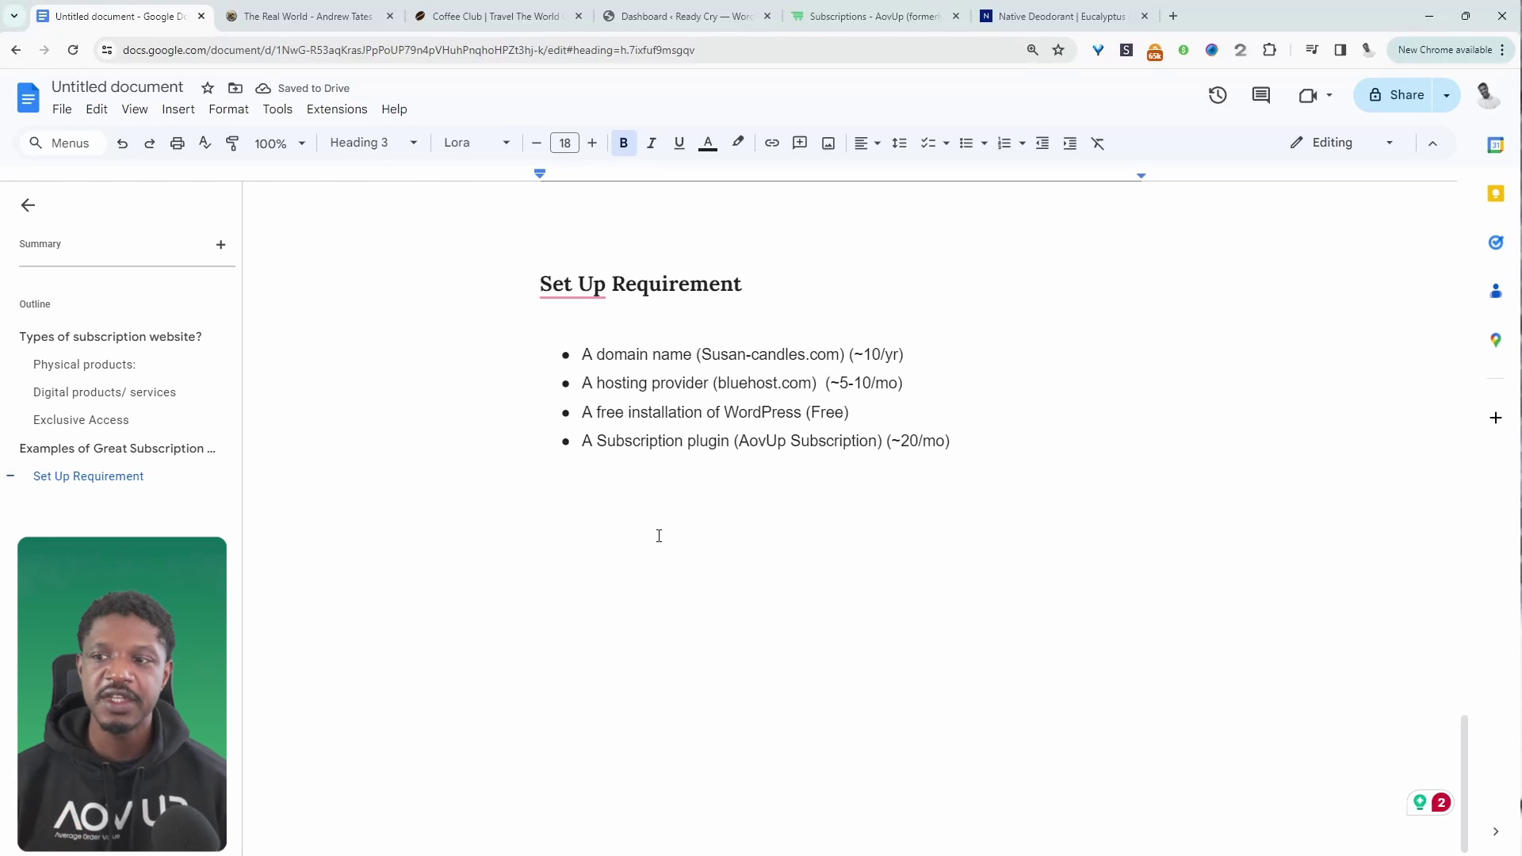
pyautogui.moveTo(685, 361); pyautogui.dragTo(592, 361)
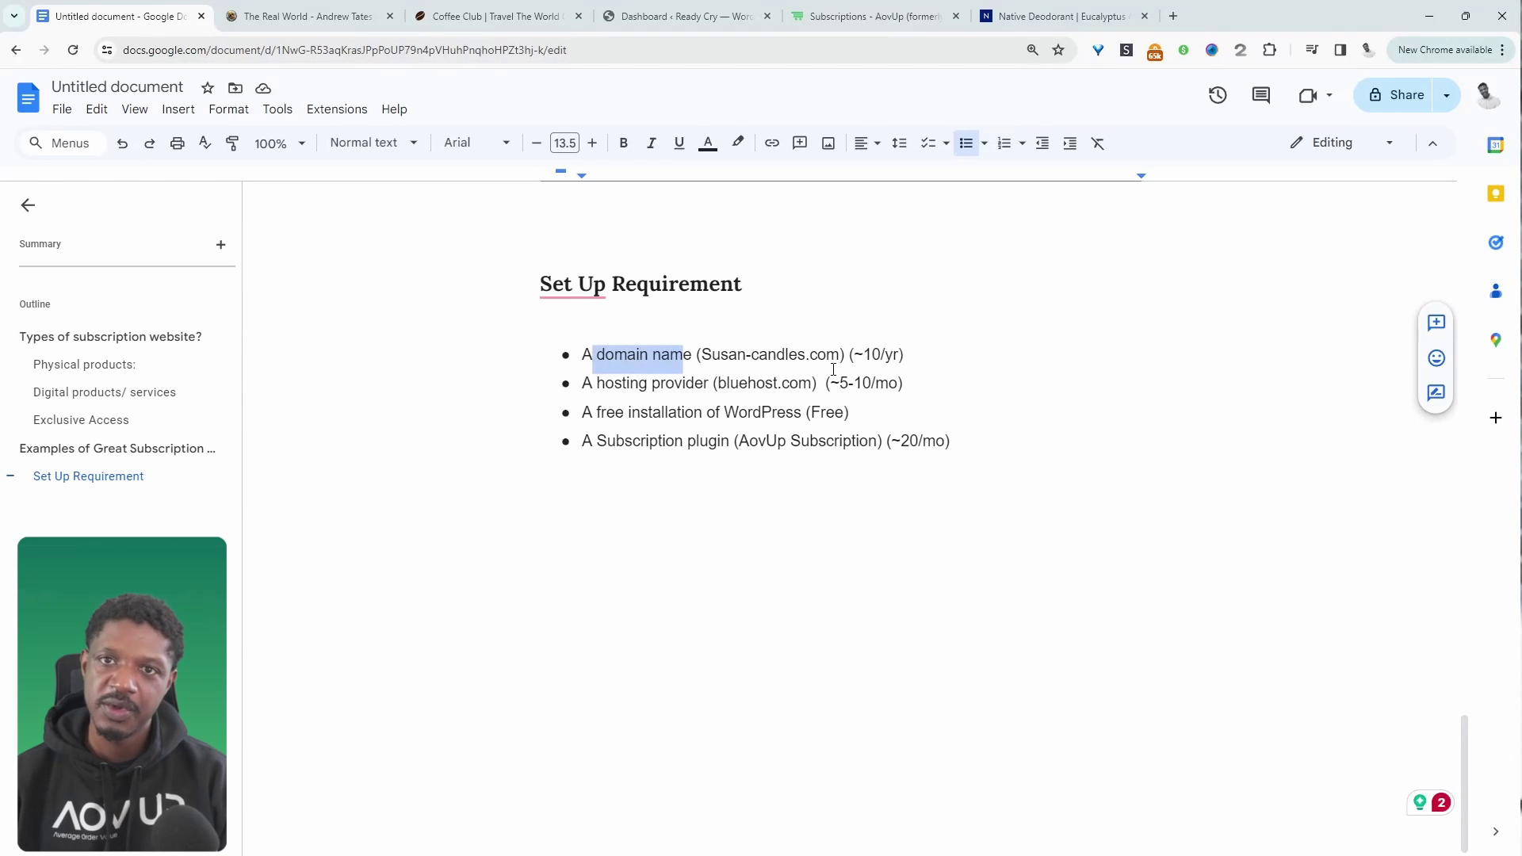
pyautogui.moveTo(583, 385); pyautogui.dragTo(690, 385)
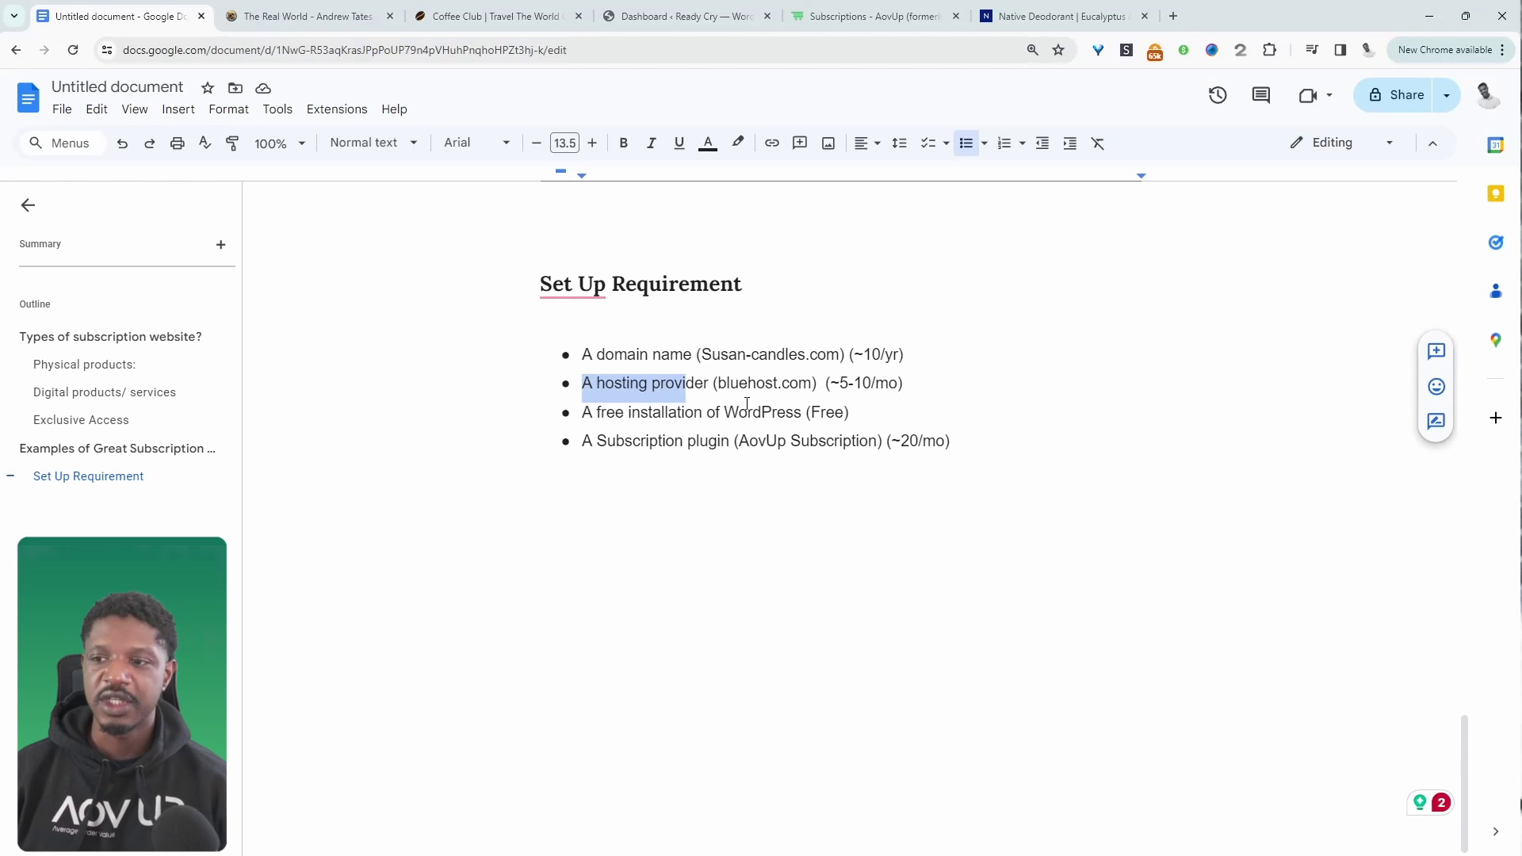
pyautogui.moveTo(606, 412); pyautogui.dragTo(790, 409)
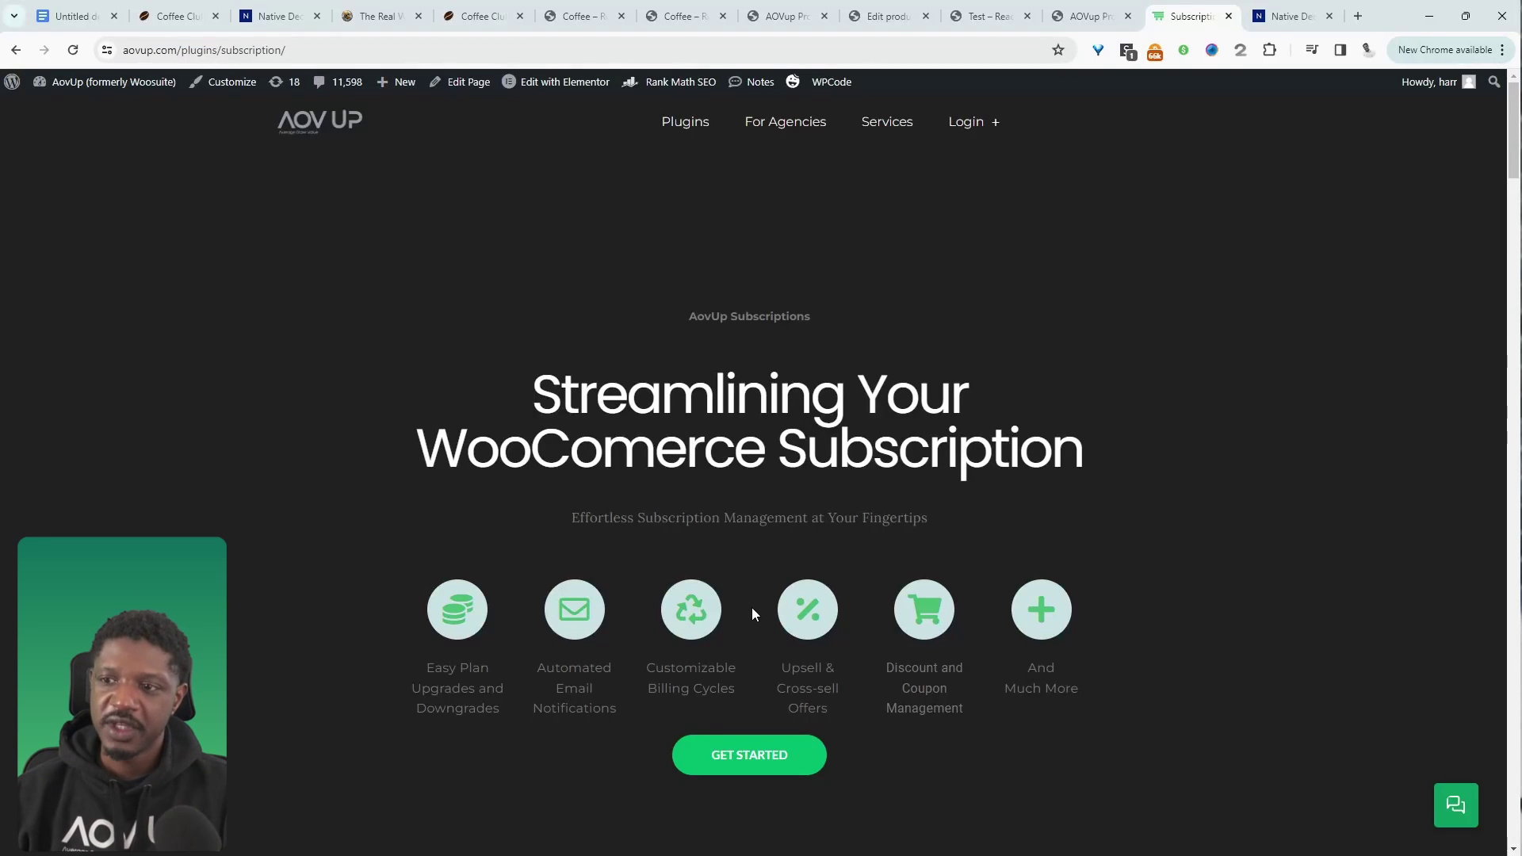
pyautogui.scroll(-1, 1049, 669)
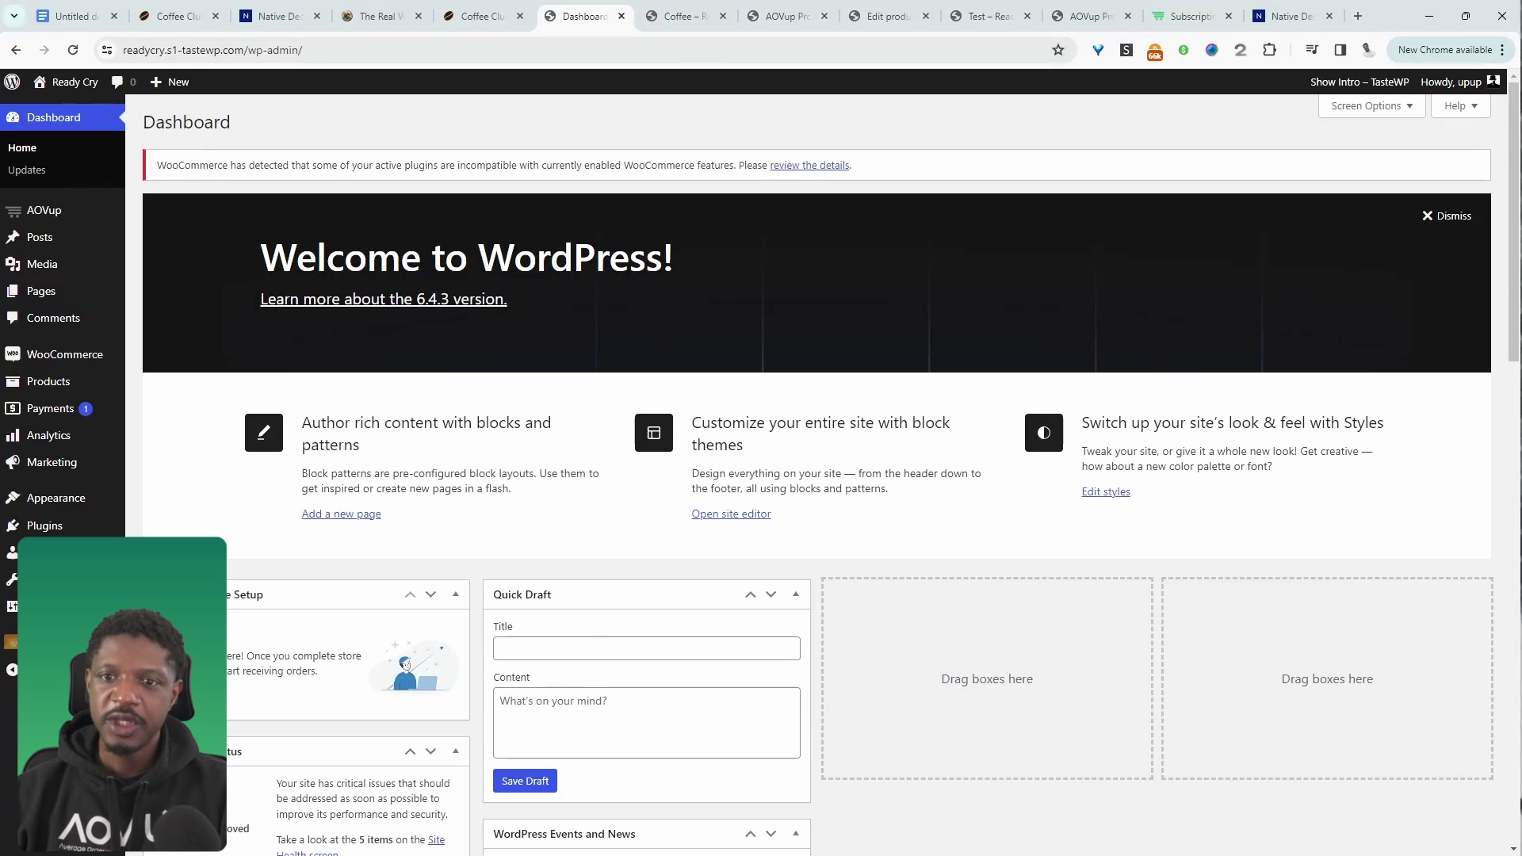
pyautogui.moveTo(48, 210)
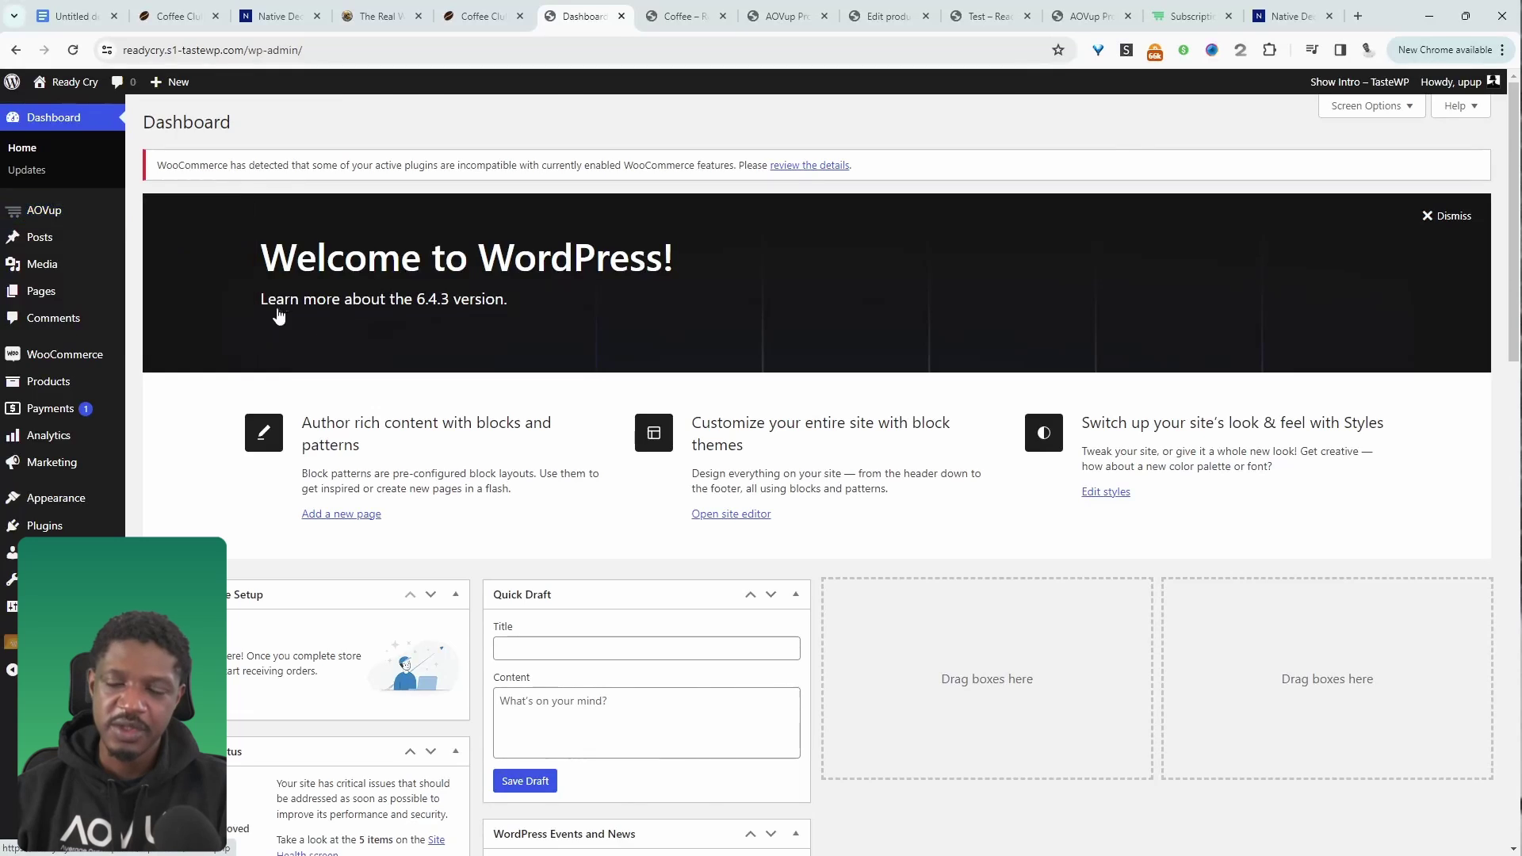
# Return to the Atlas Coffee Club subscription page, try different coffee types, and choose Aeropress with the Light to Medium roast
pyautogui.hotkey('ctrl', '2')
pyautogui.scroll(3, 578, 503)
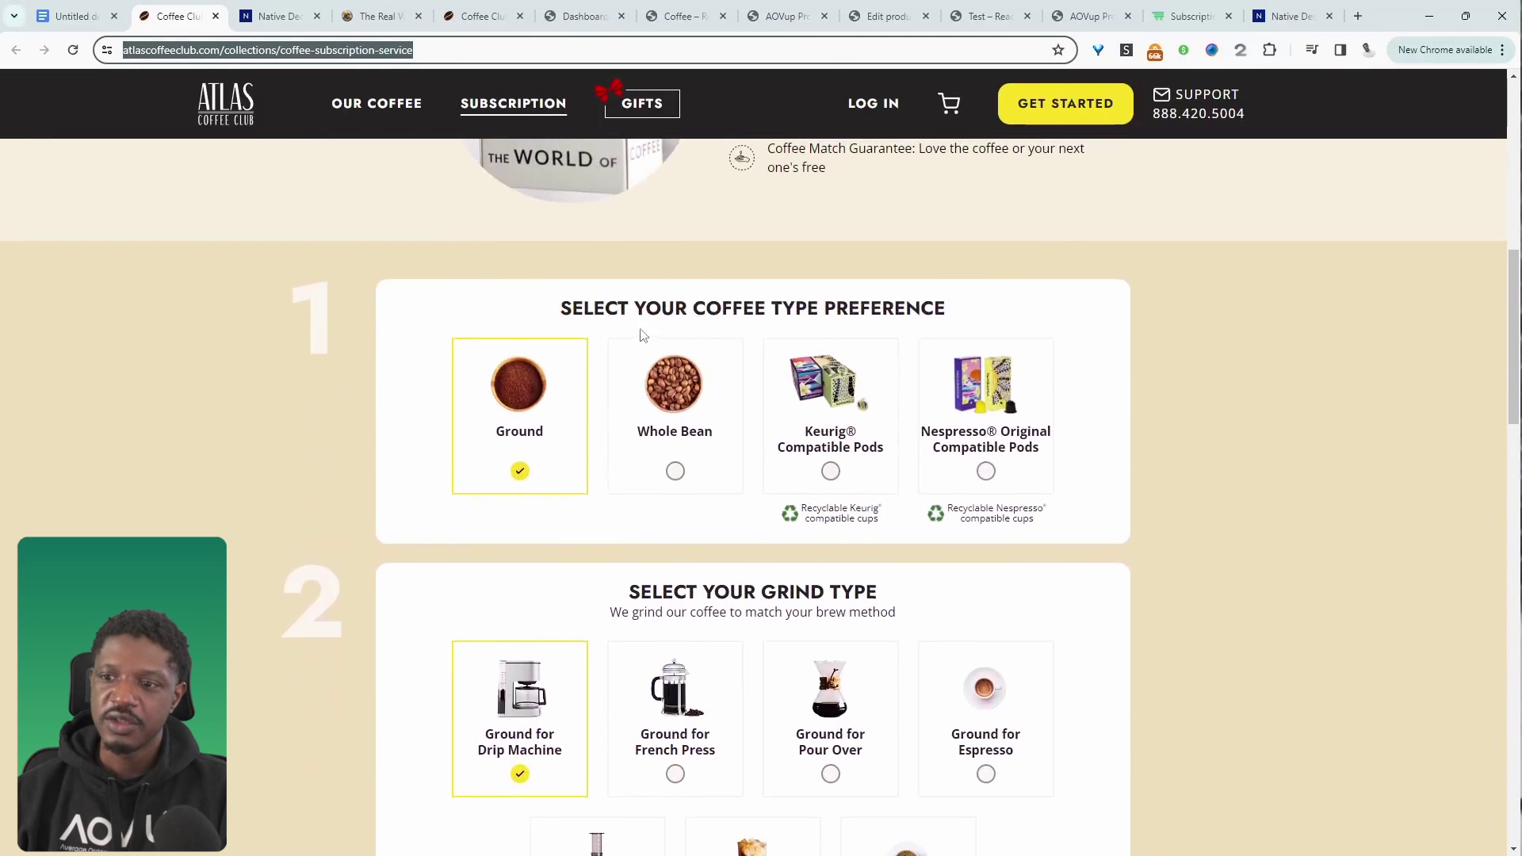
pyautogui.click(668, 416)
pyautogui.click(839, 424)
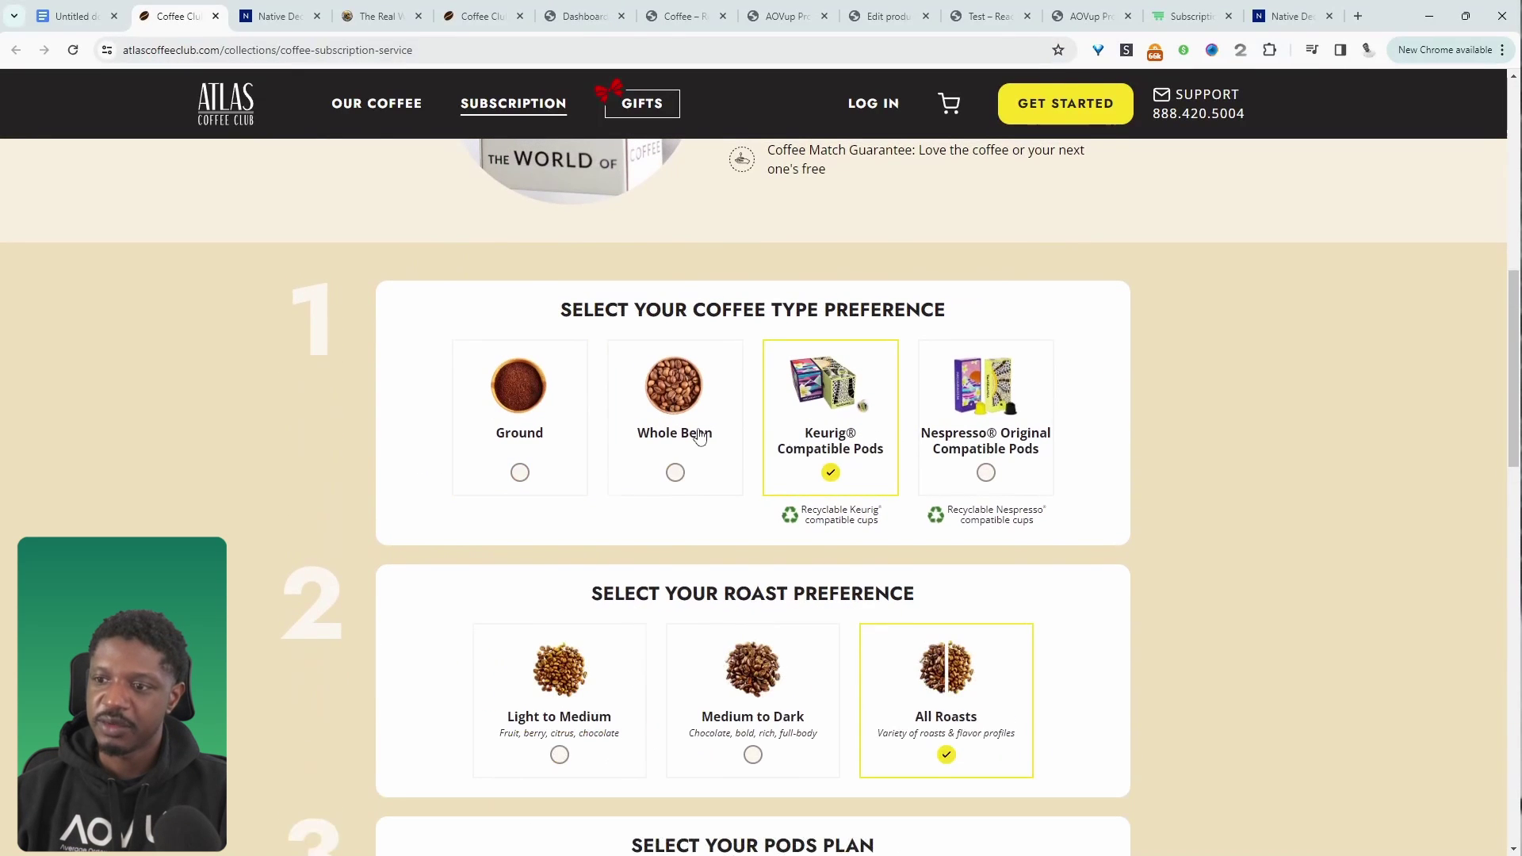
pyautogui.click(640, 671)
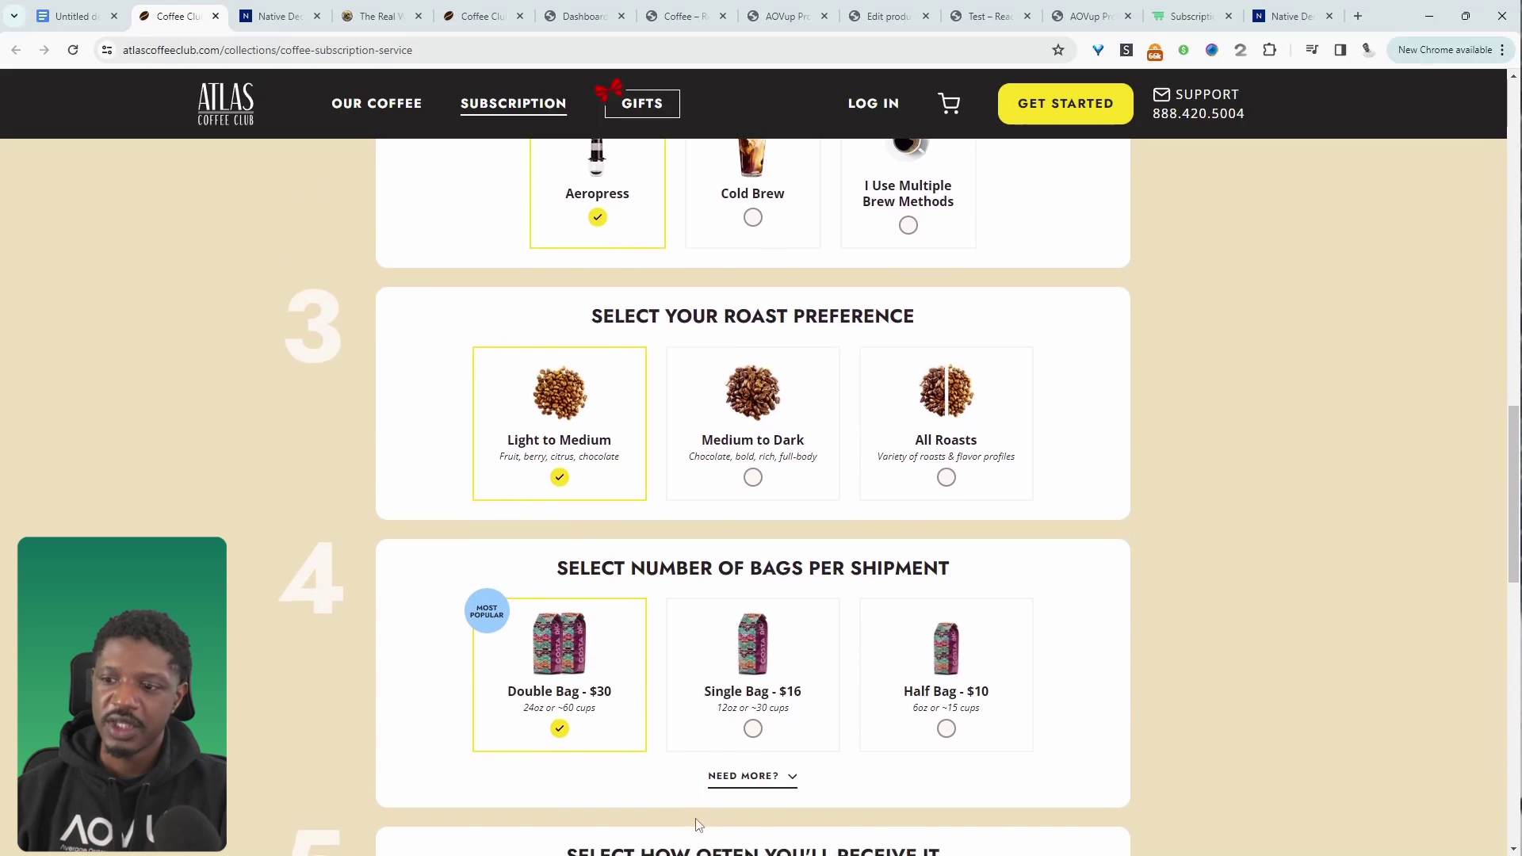
pyautogui.scroll(-4, 697, 824)
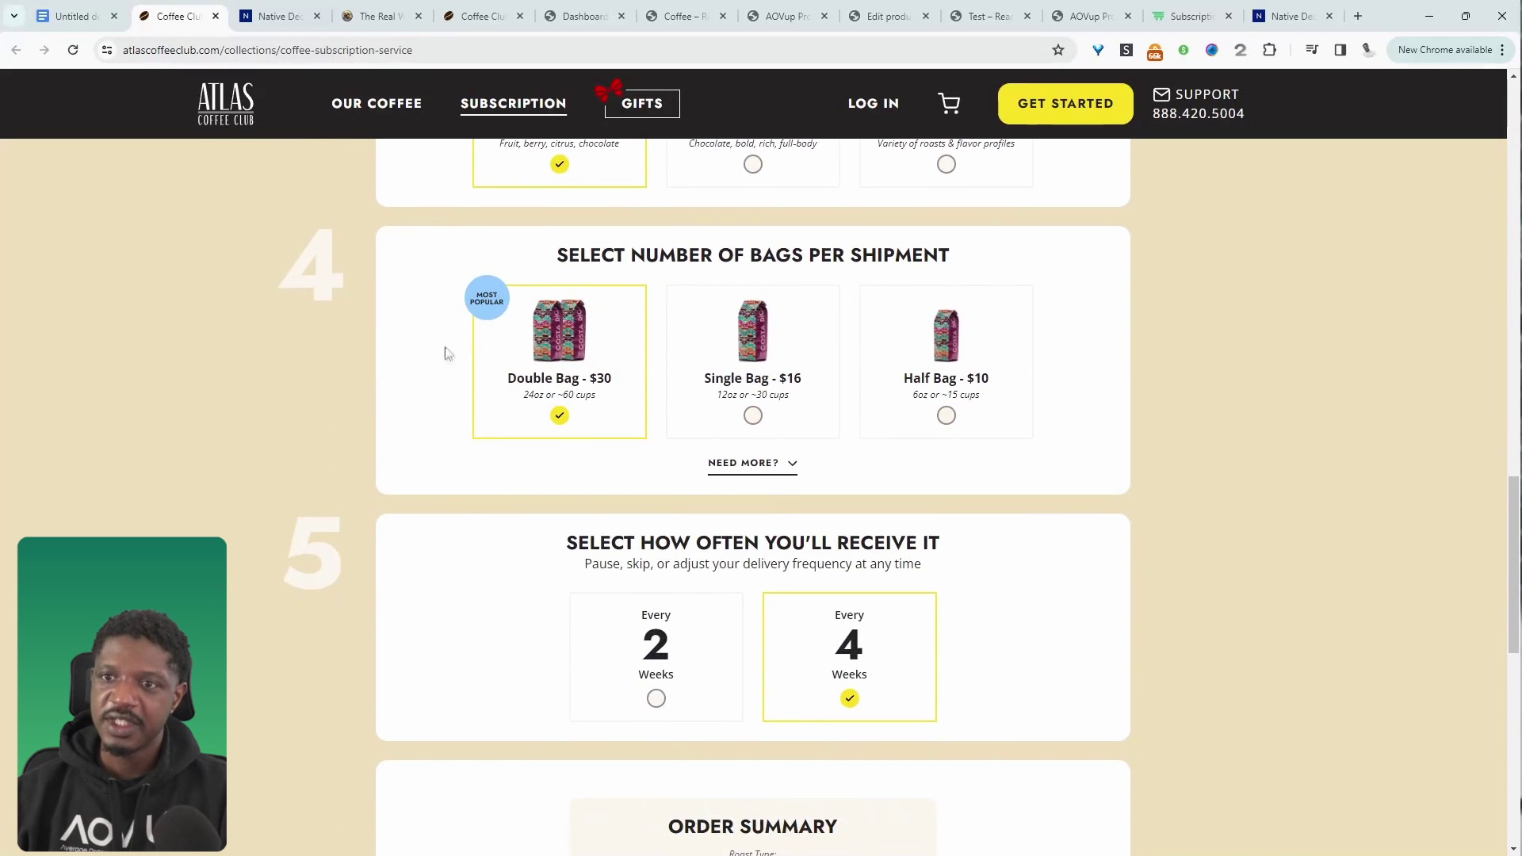
# Switch to the WordPress dashboard, start adding a new WooCommerce product and name it "Coffee"
pyautogui.hotkey('ctrl', 'Tab')
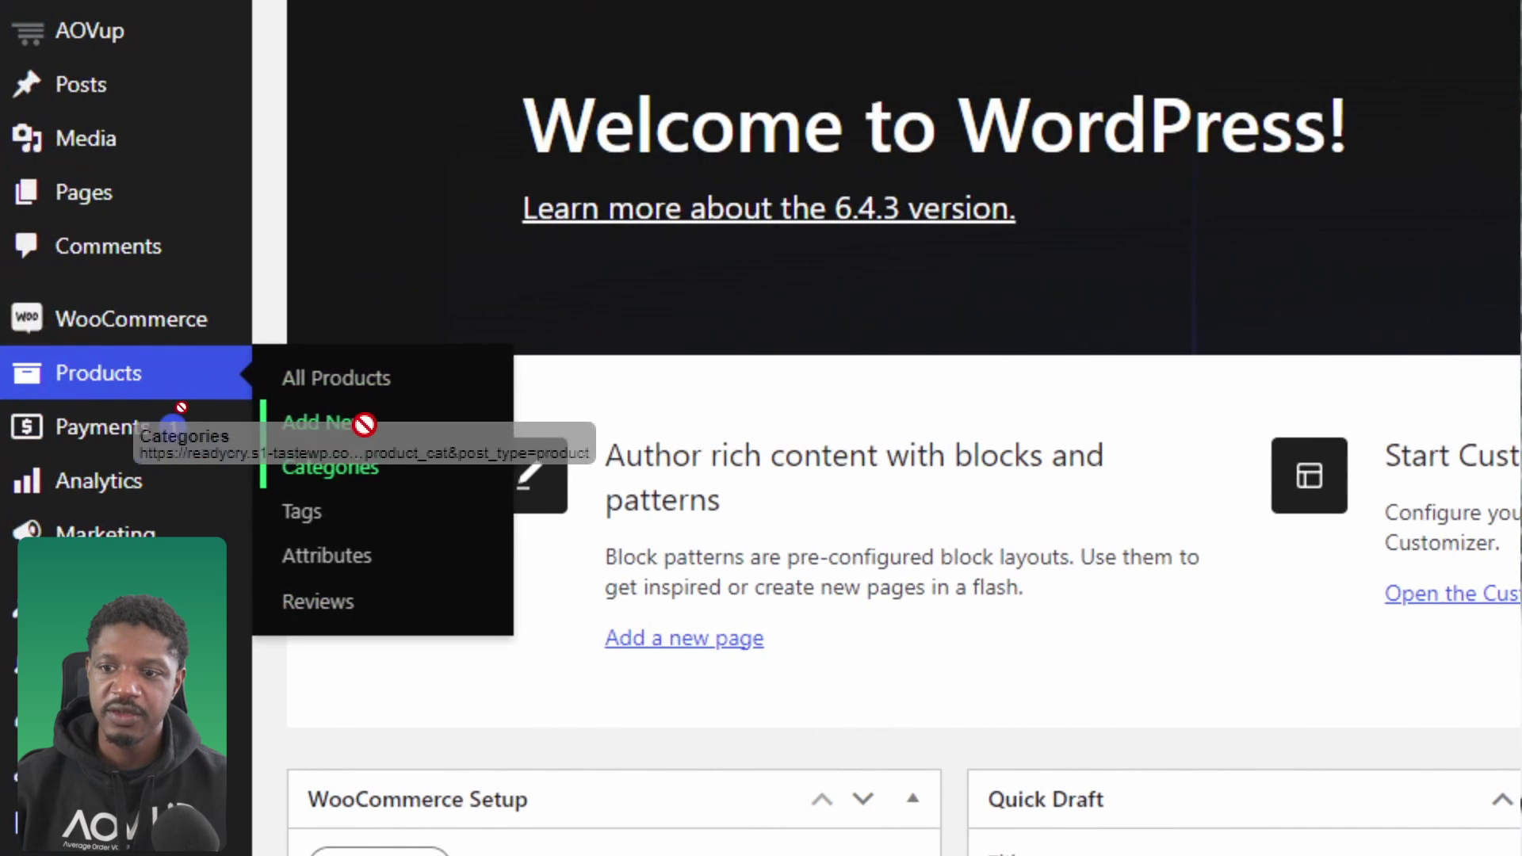
pyautogui.click(367, 432)
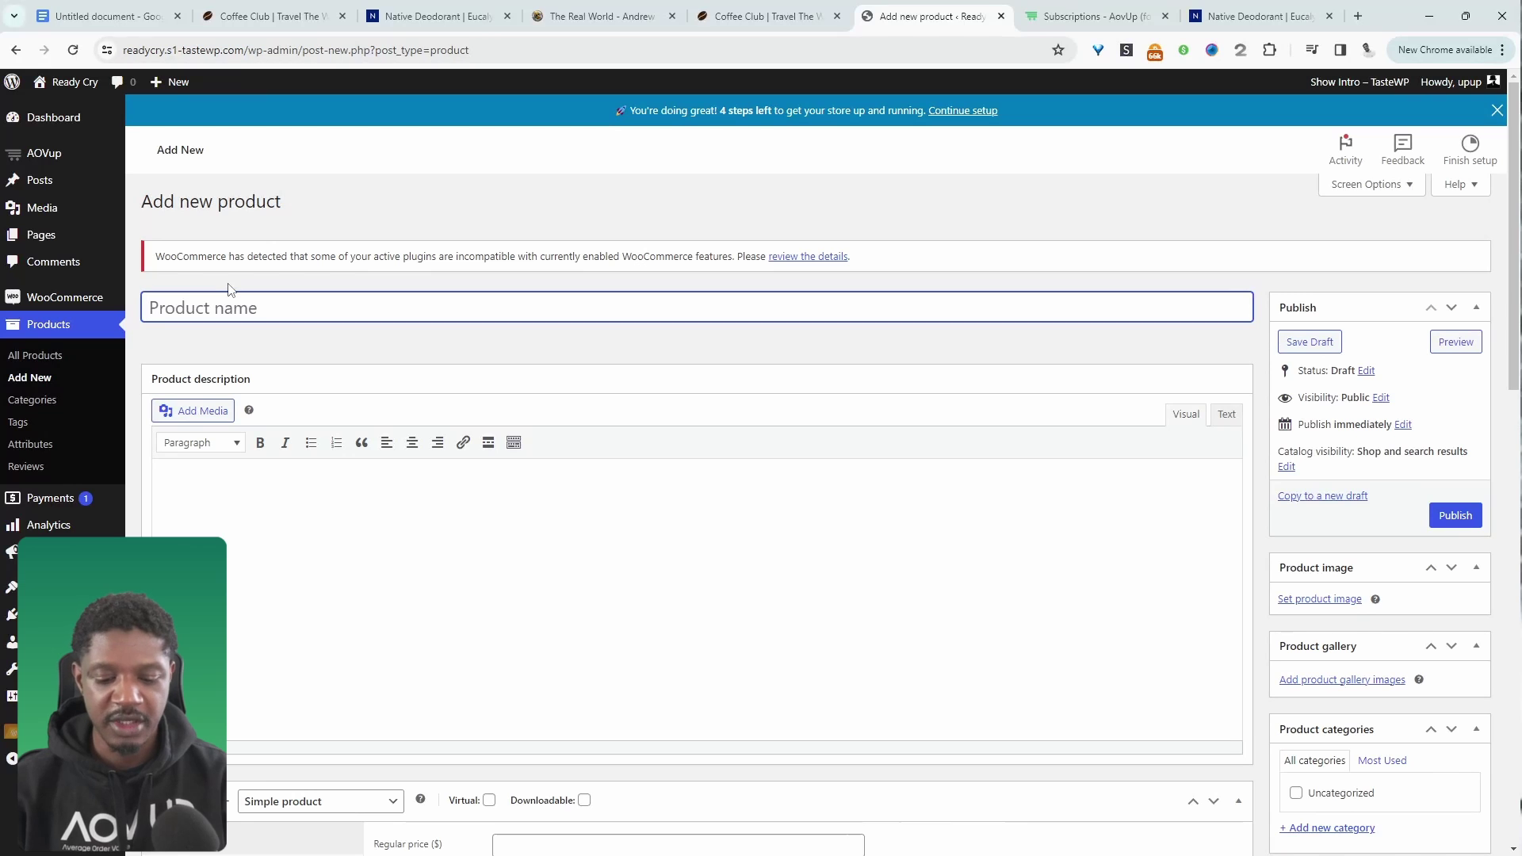
pyautogui.rightClick(229, 288)
pyautogui.click(197, 278)
# Upload free-coffee-bag-packaging-mockup-1.jpg and set it as the product image
pyautogui.click(1347, 600)
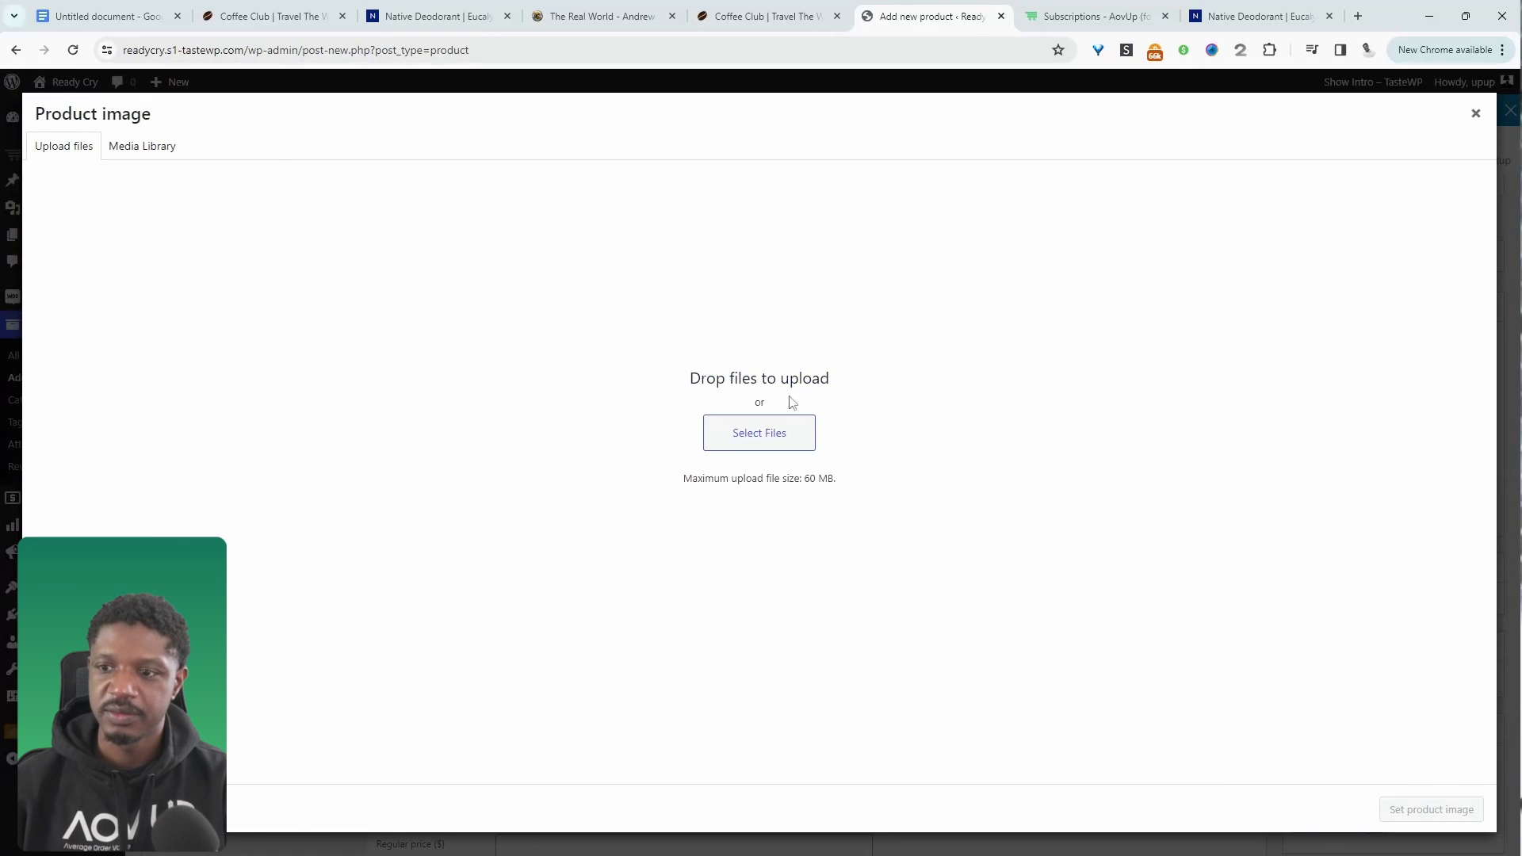
pyautogui.click(785, 432)
pyautogui.click(1173, 720)
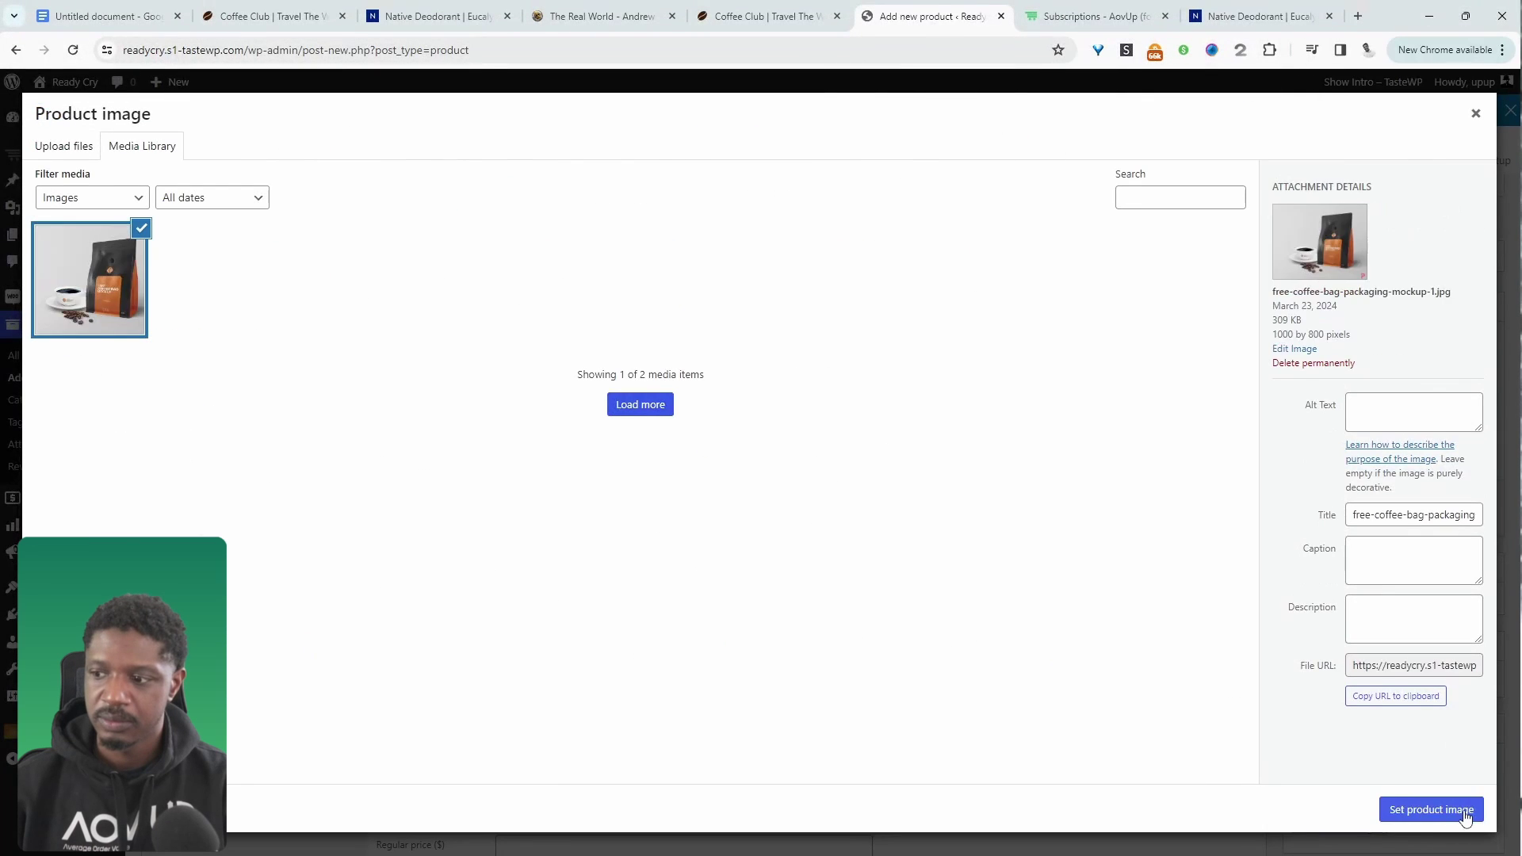
pyautogui.click(1431, 809)
# Set the product's regular price to 0 and enter a name for a new product category
pyautogui.click(543, 591)
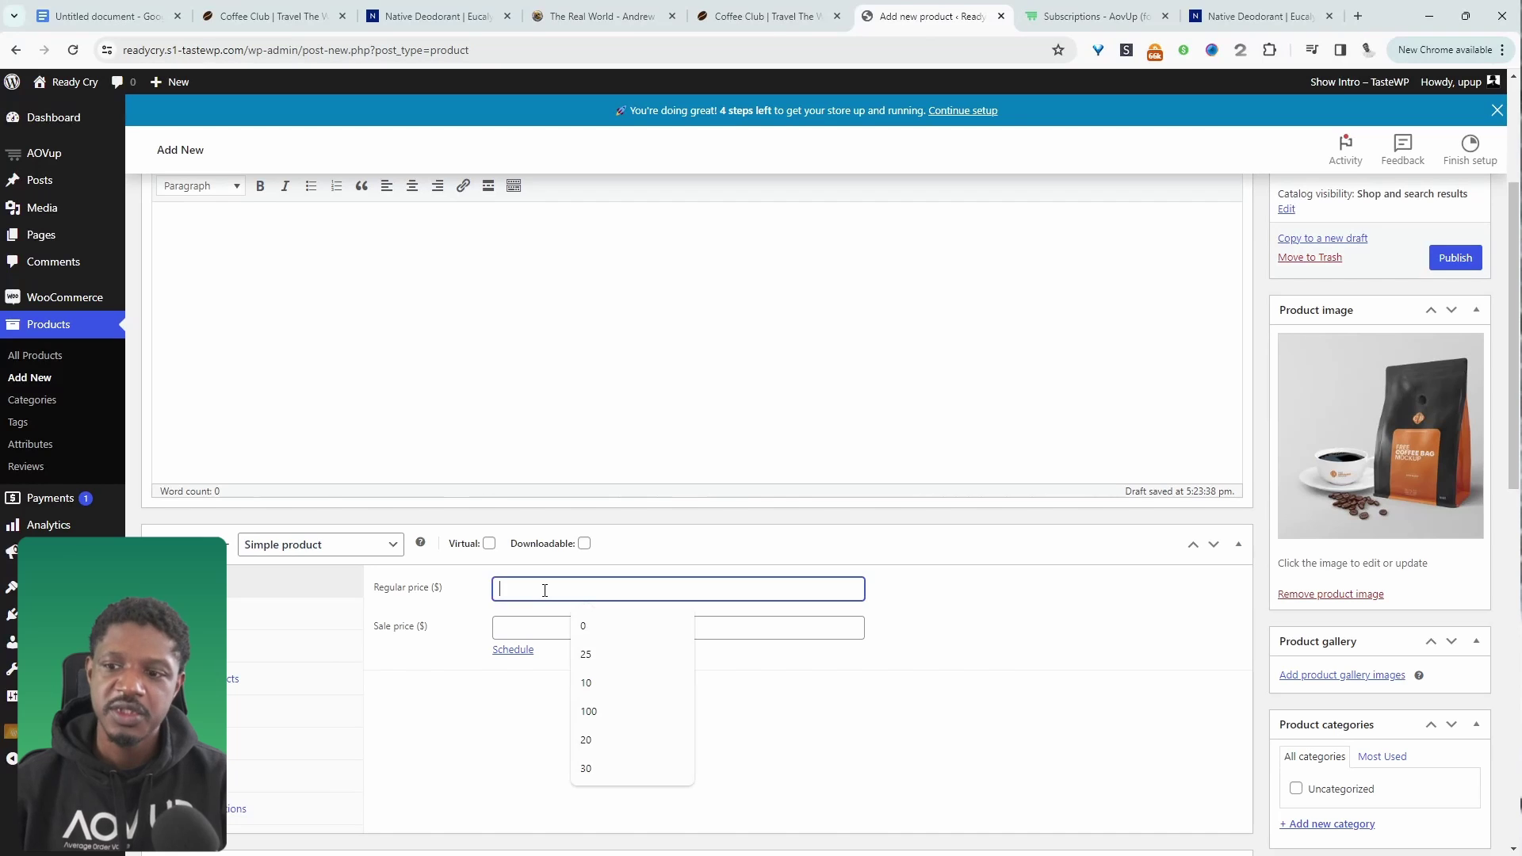
pyautogui.write('0')
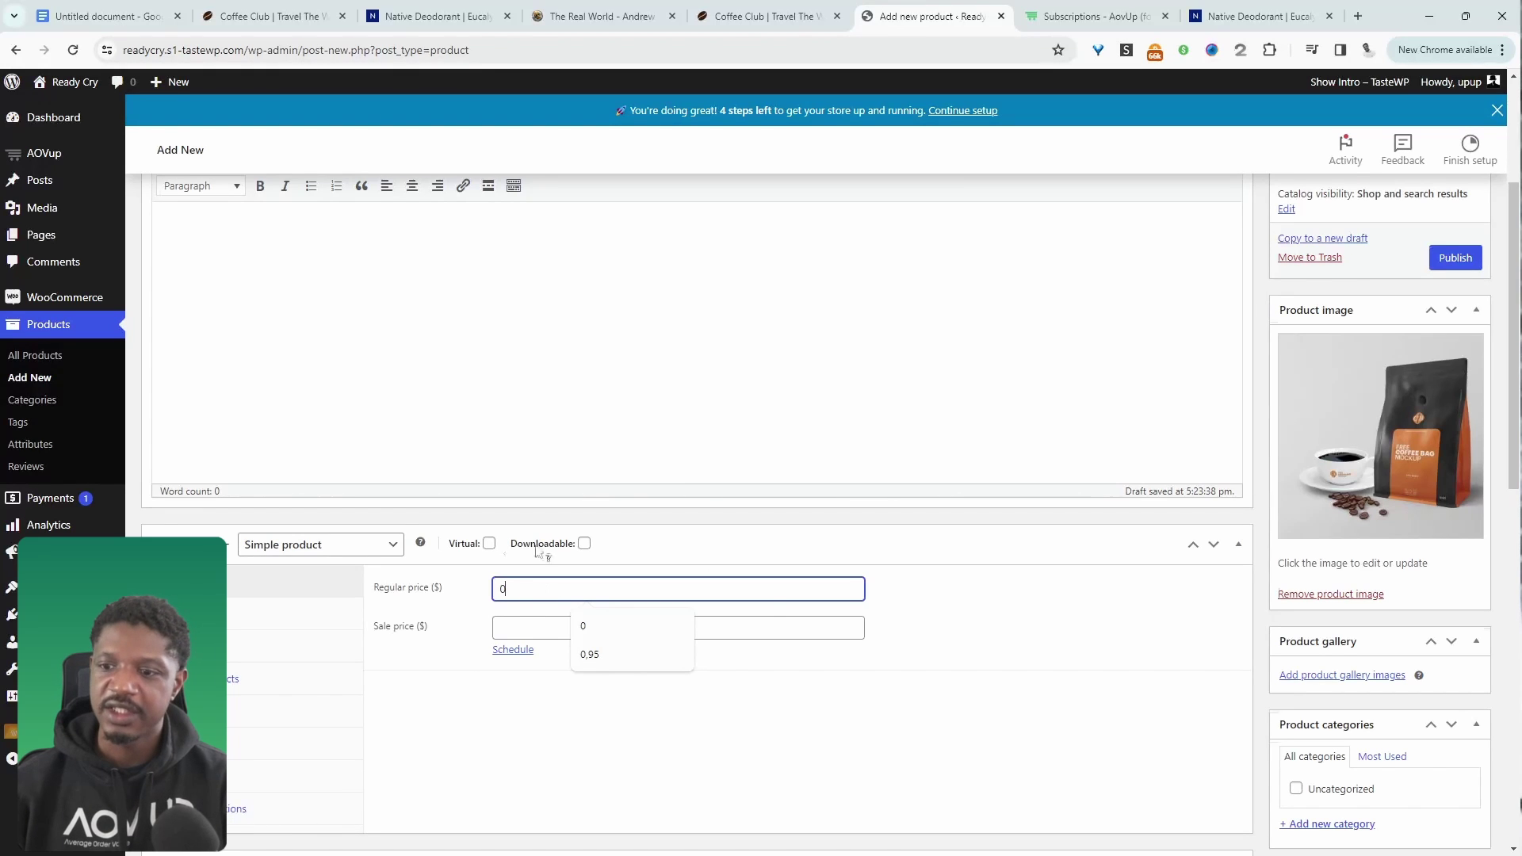
pyautogui.click(1091, 701)
pyautogui.scroll(-1, 1102, 702)
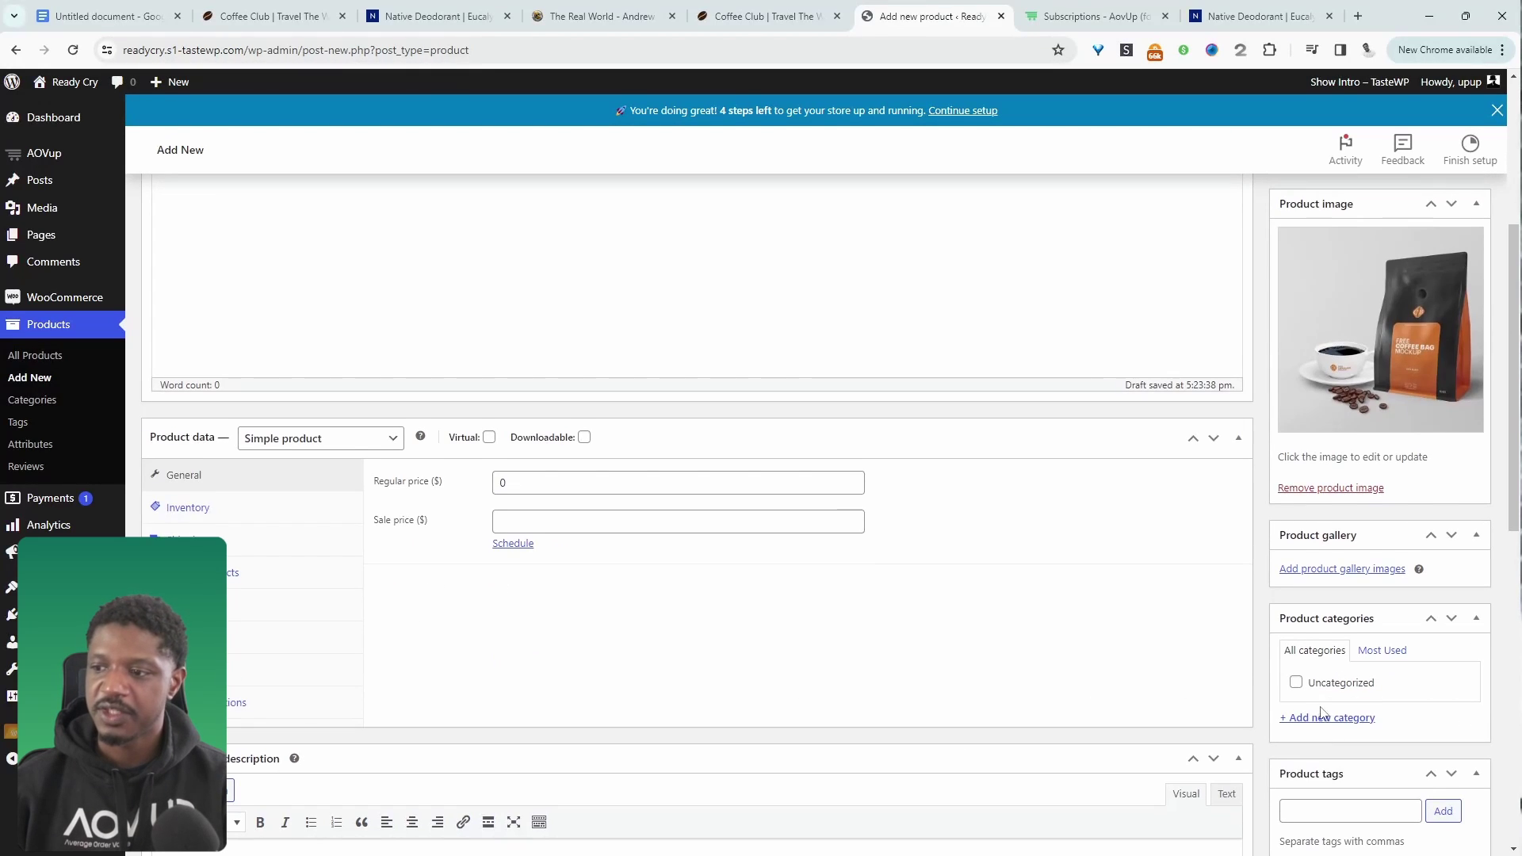
pyautogui.click(1322, 727)
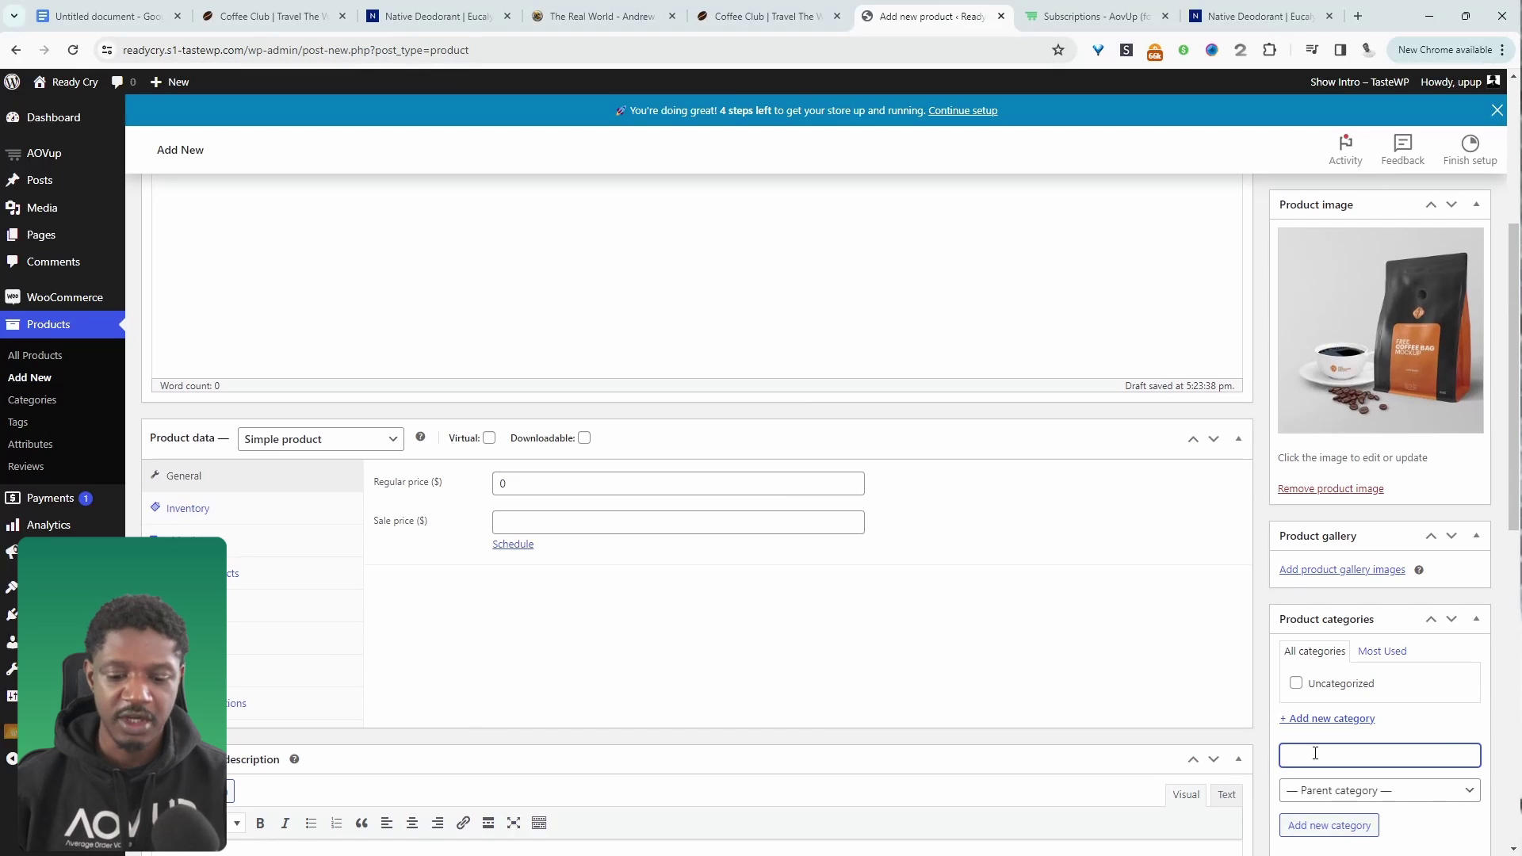
pyautogui.write('Co')
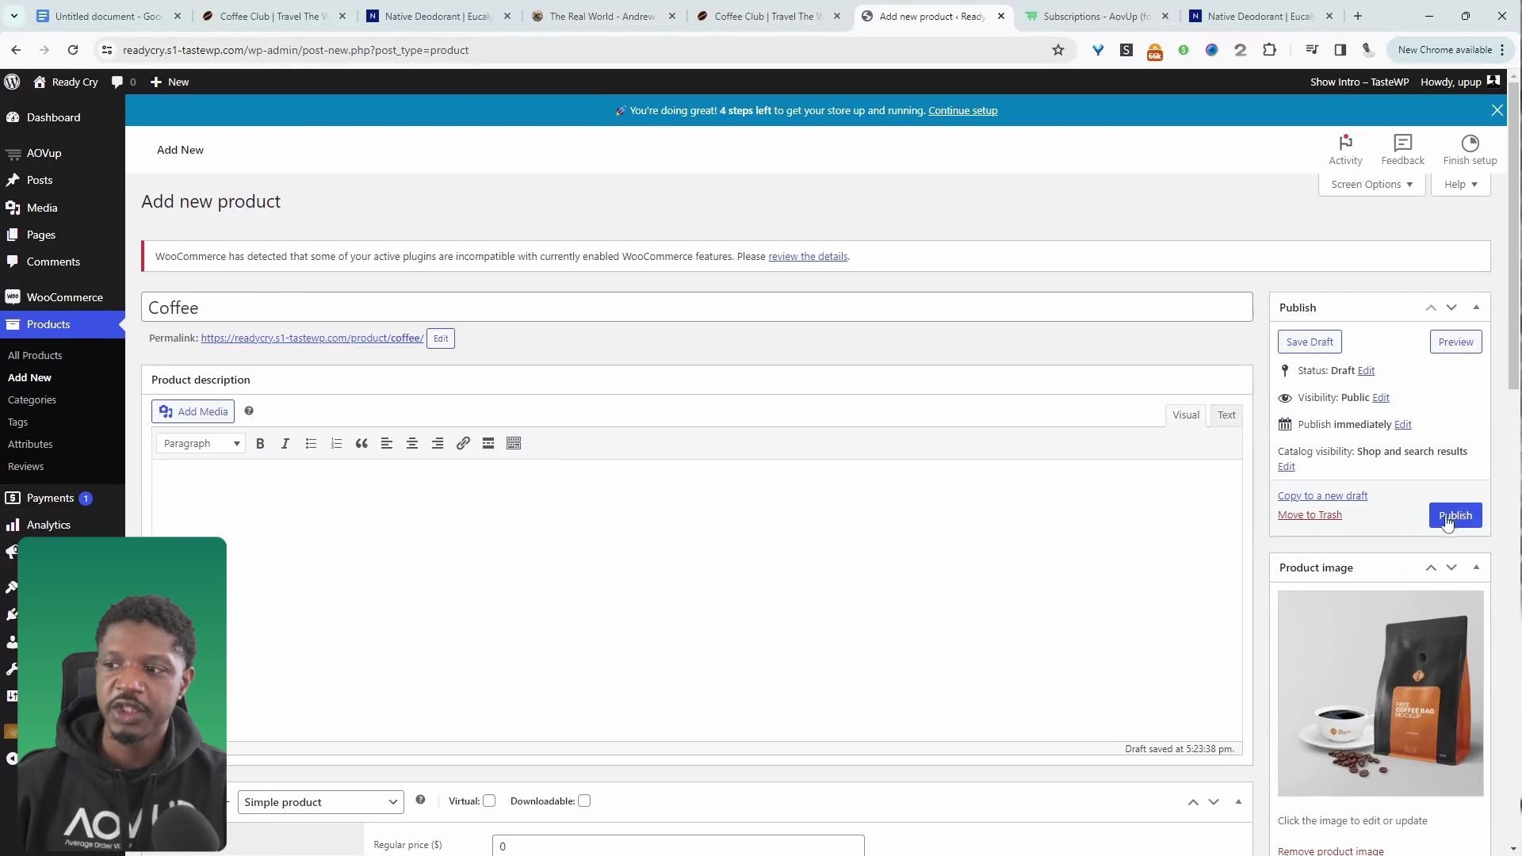
# Publish the Coffee product and open its store page in a new tab
pyautogui.click(1457, 512)
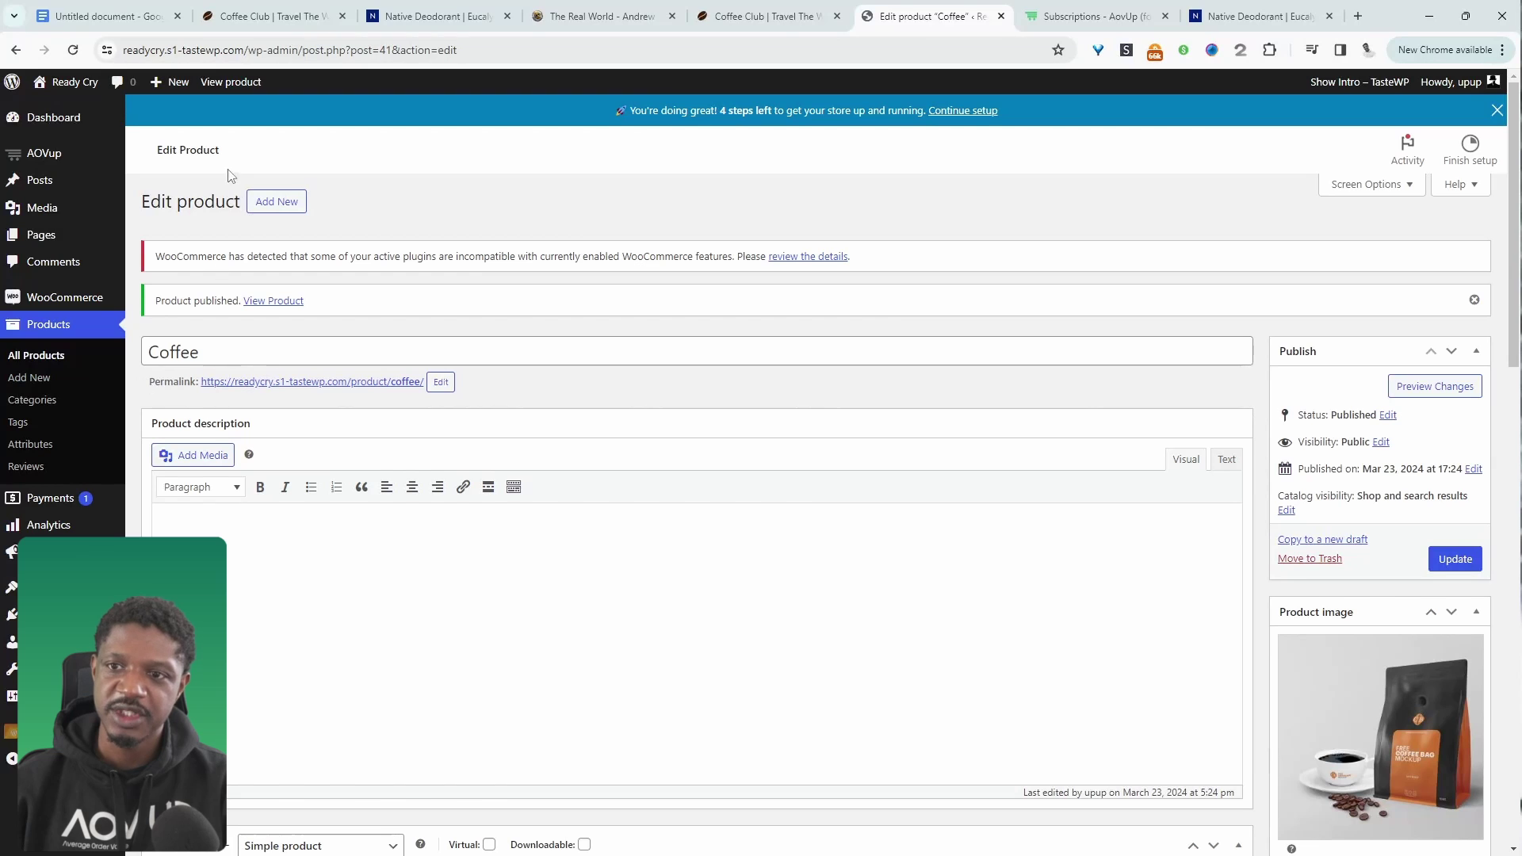
pyautogui.middleClick(231, 81)
# Create a new option set named "Coffee" in AOVup Product Addons
pyautogui.moveTo(68, 153)
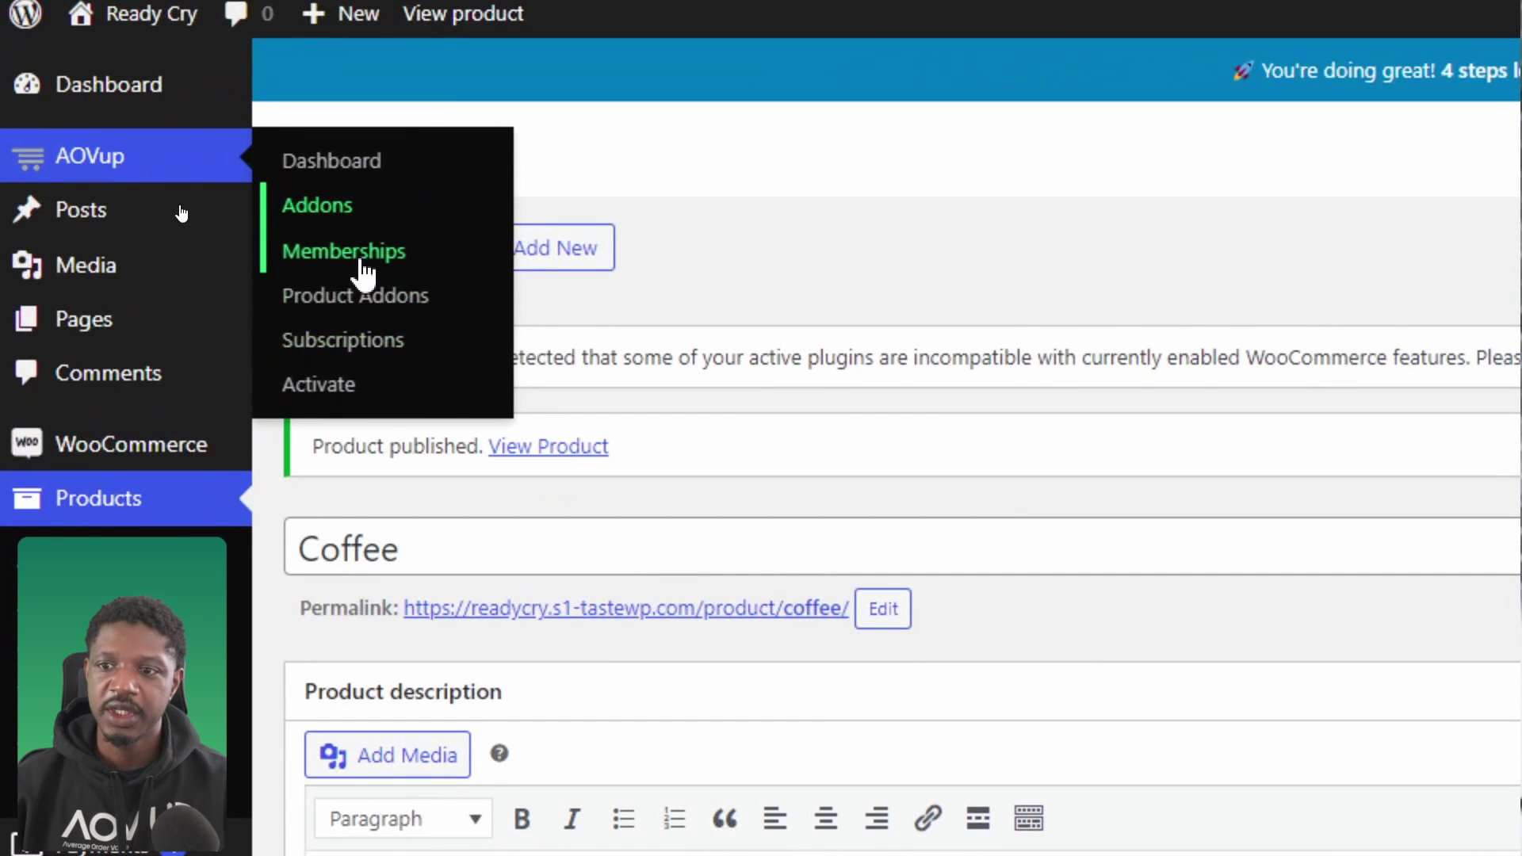
pyautogui.click(367, 298)
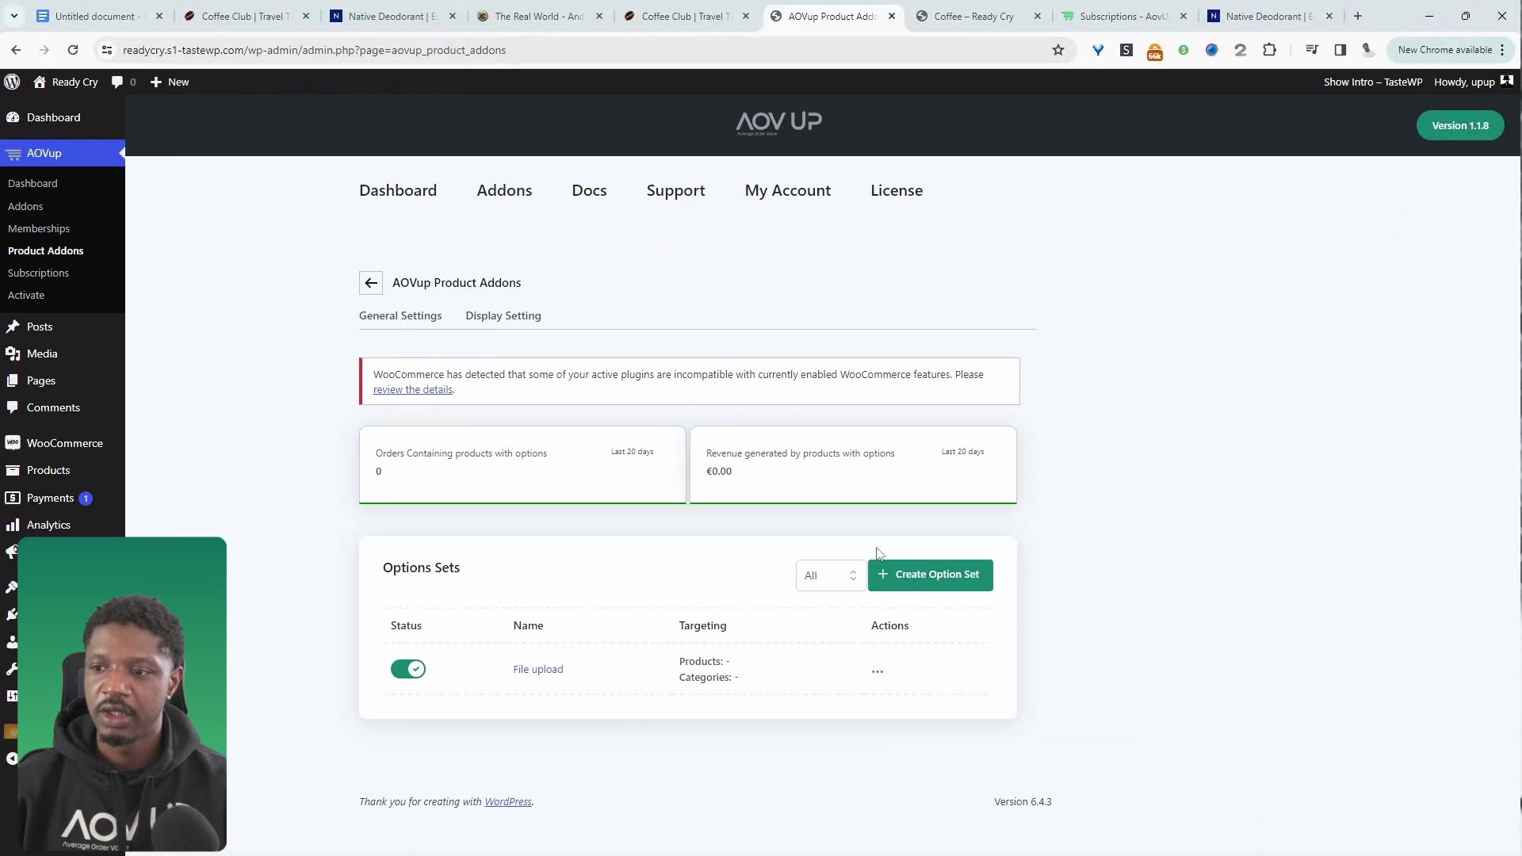
pyautogui.click(906, 586)
pyautogui.click(526, 535)
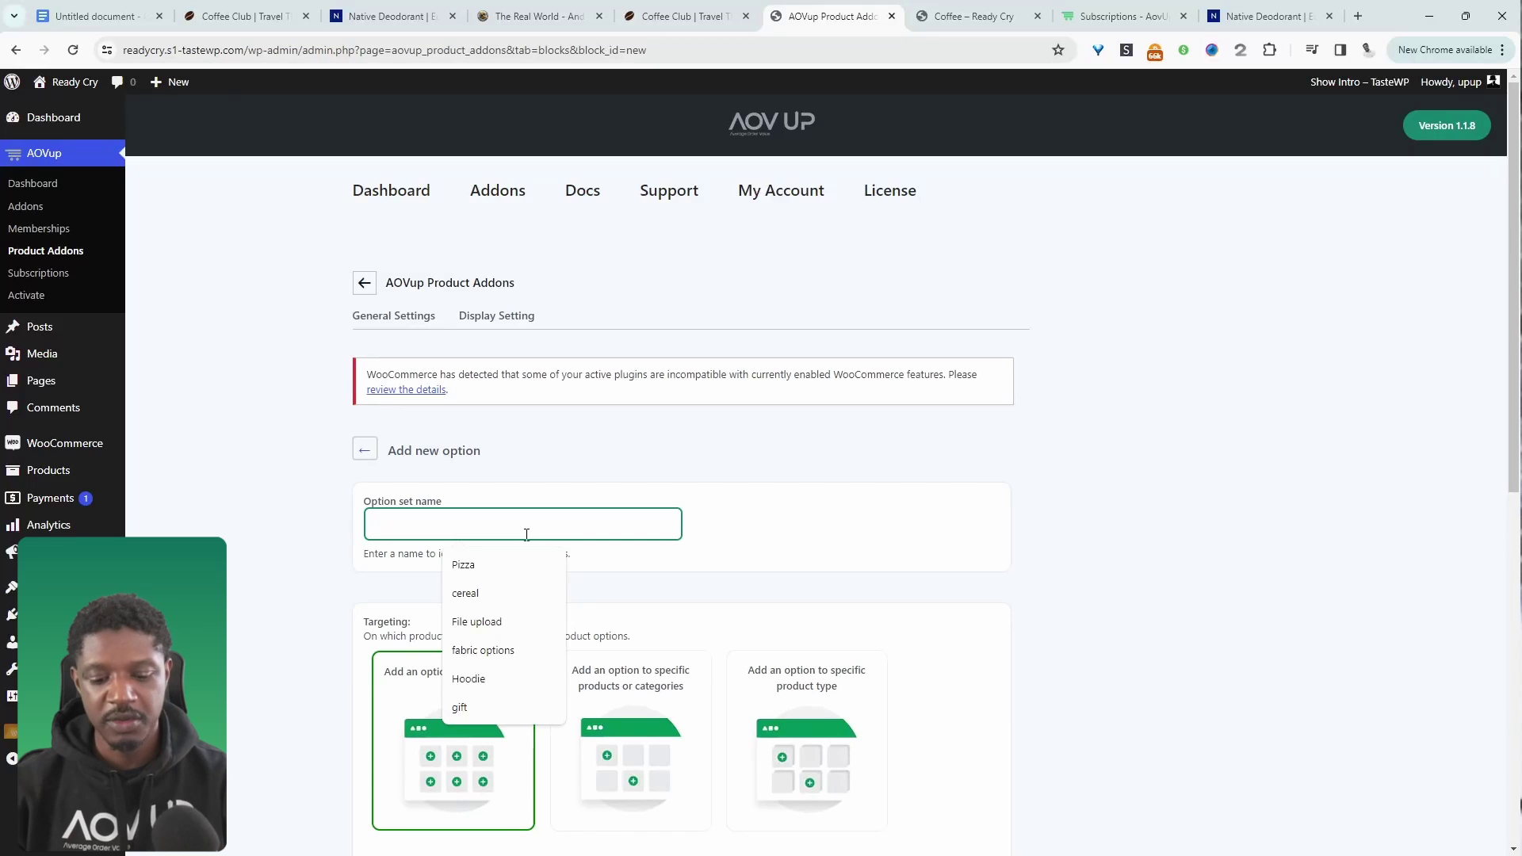
pyautogui.write('Co')
pyautogui.click(466, 564)
# Target the option set to specific products or categories and show it in the Coffee product
pyautogui.scroll(-3, 475, 476)
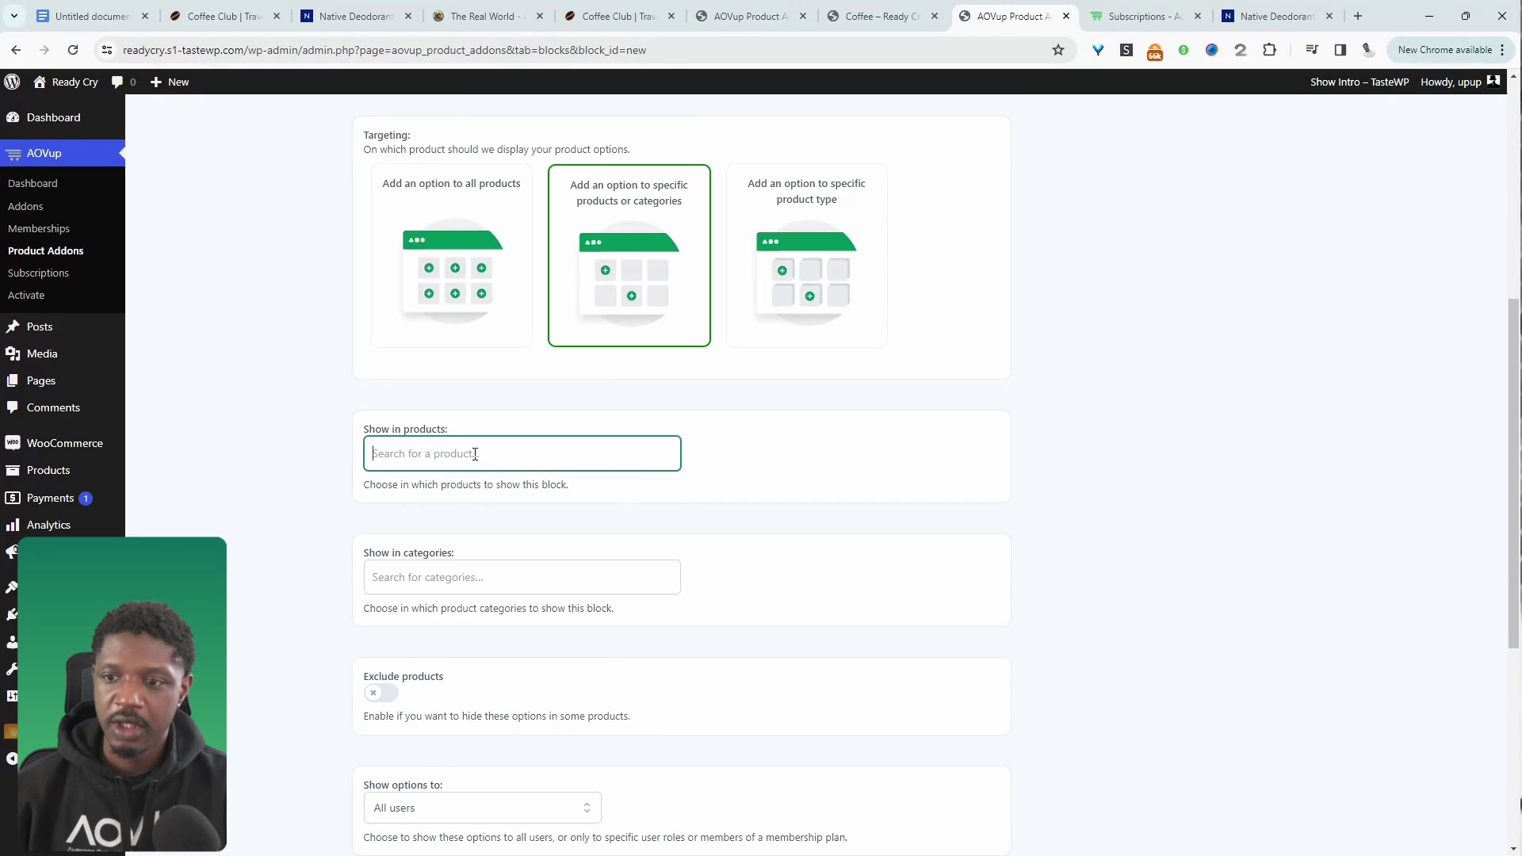
pyautogui.click(475, 453)
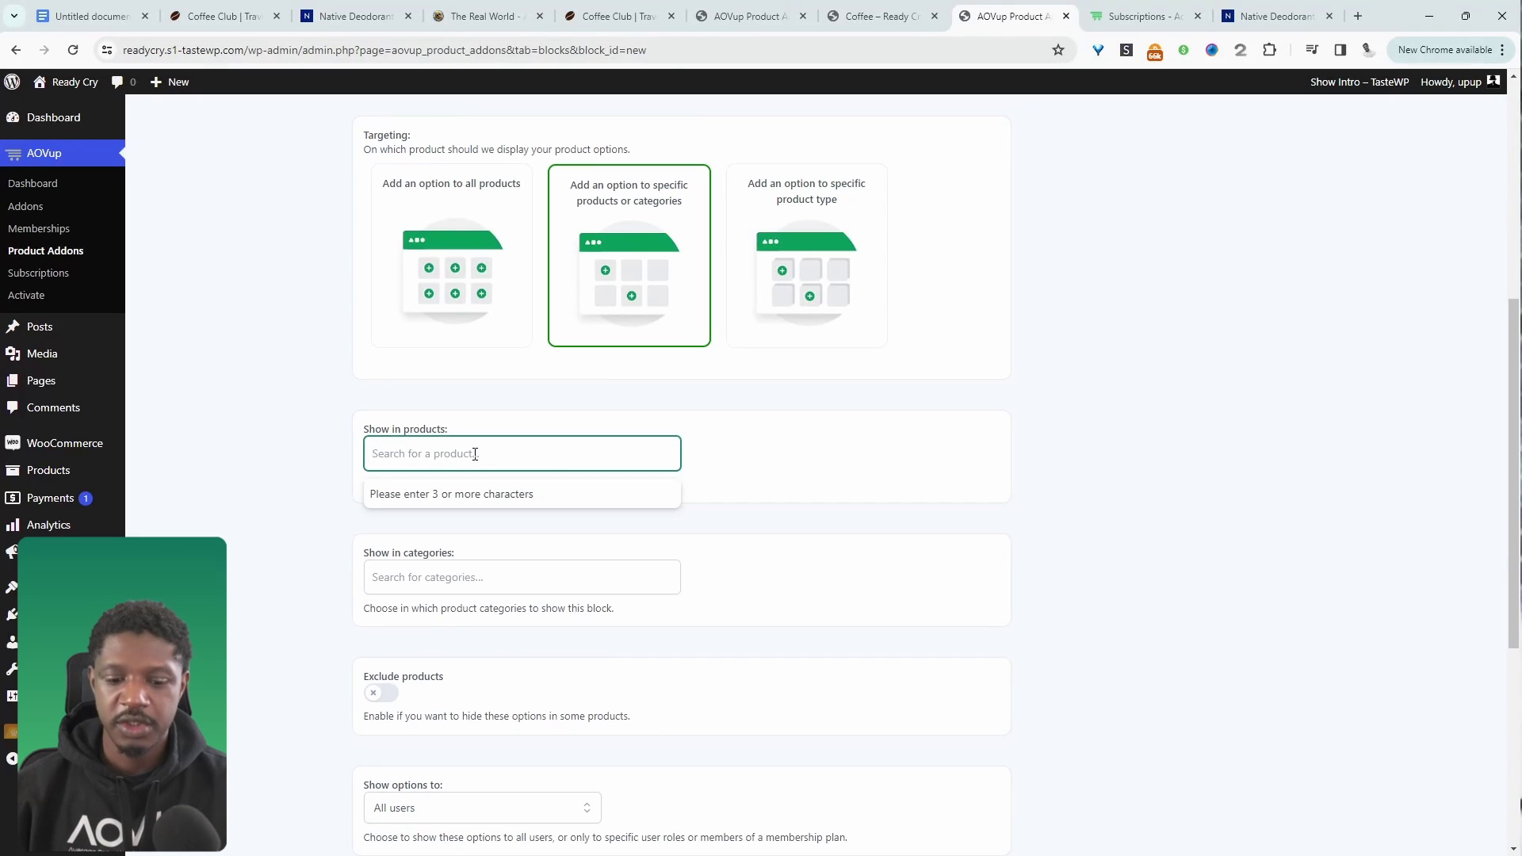
pyautogui.write('co')
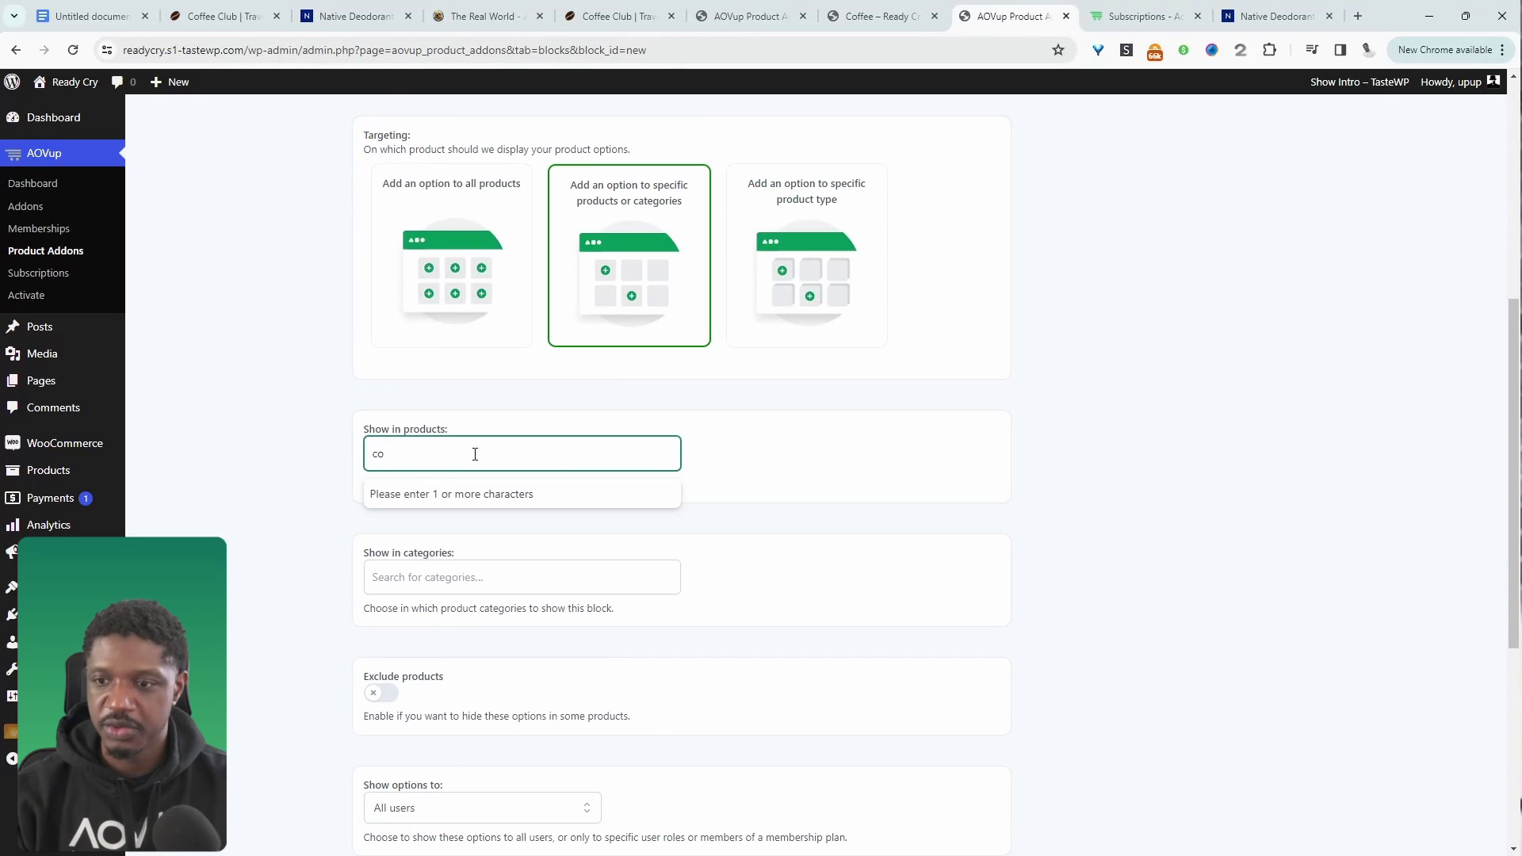
pyautogui.write('ffe')
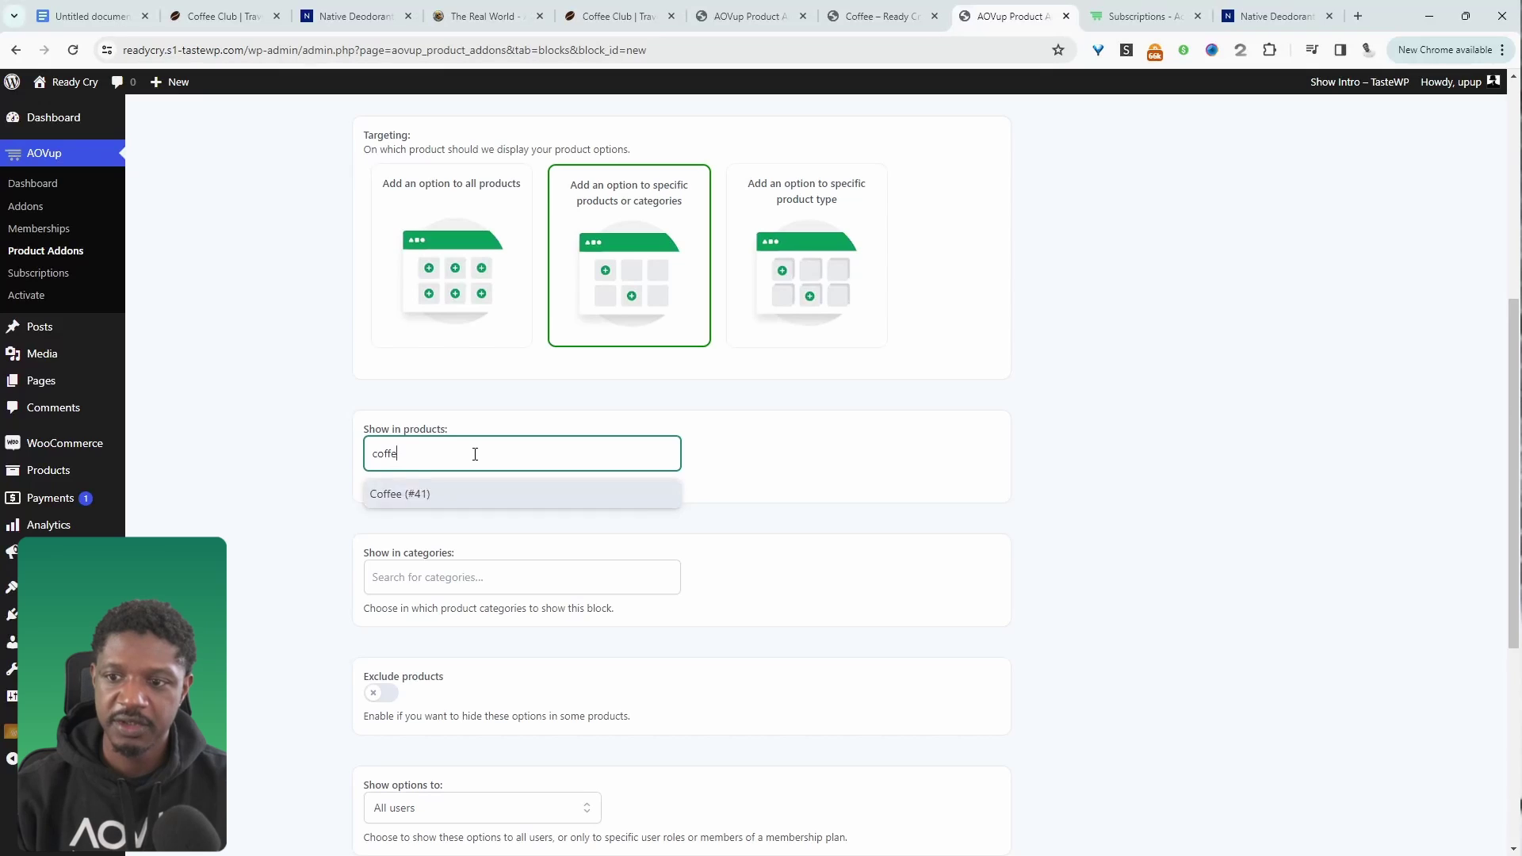
pyautogui.press('Return')
# Add a Label or image option to the set and title it "COFFEE TYPE PREFERENCE"
pyautogui.scroll(-5, 817, 568)
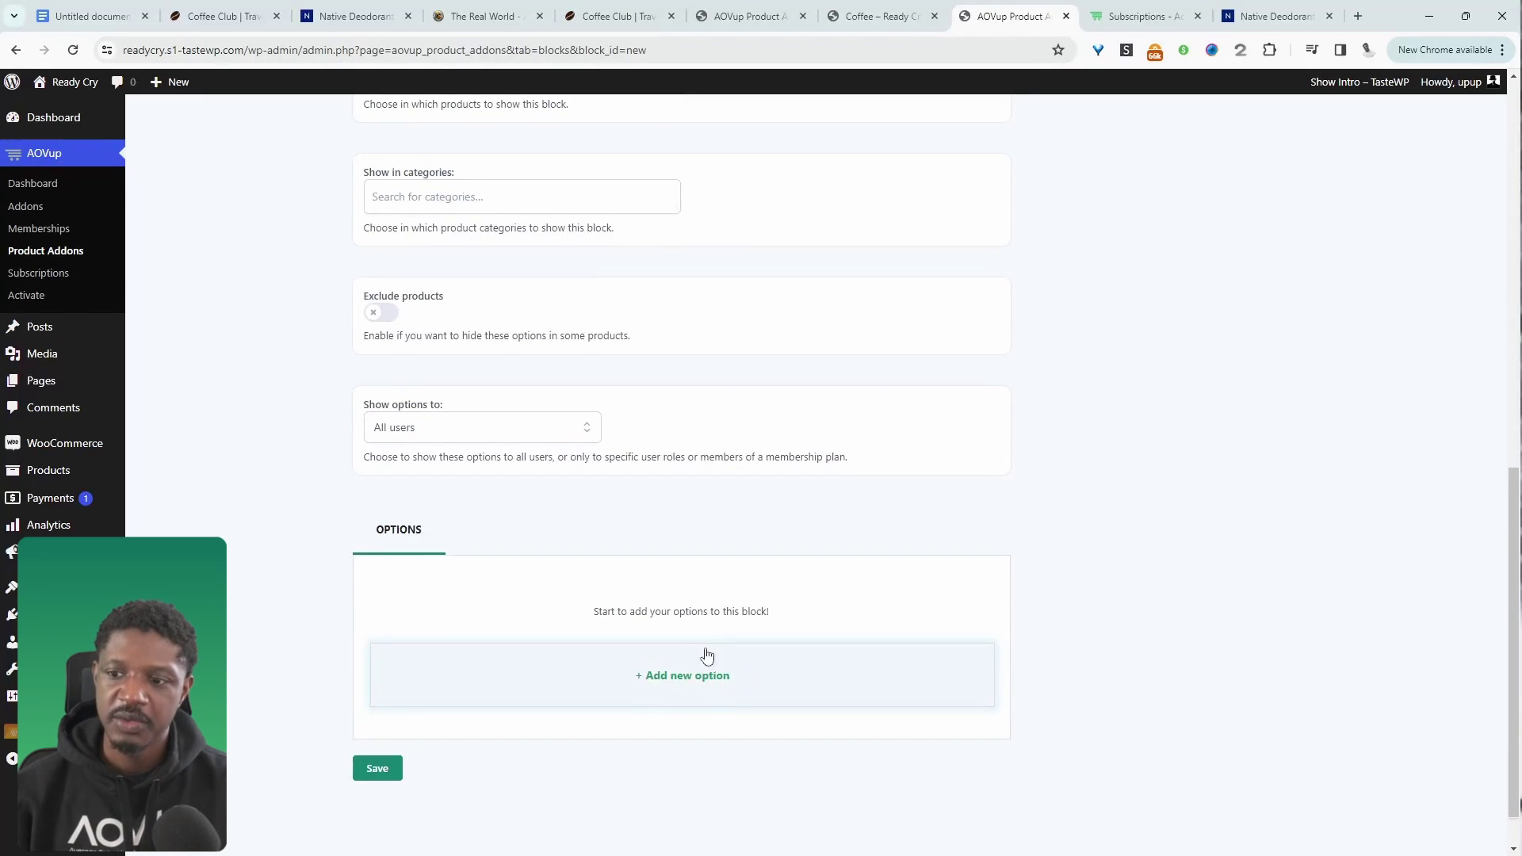
pyautogui.click(646, 697)
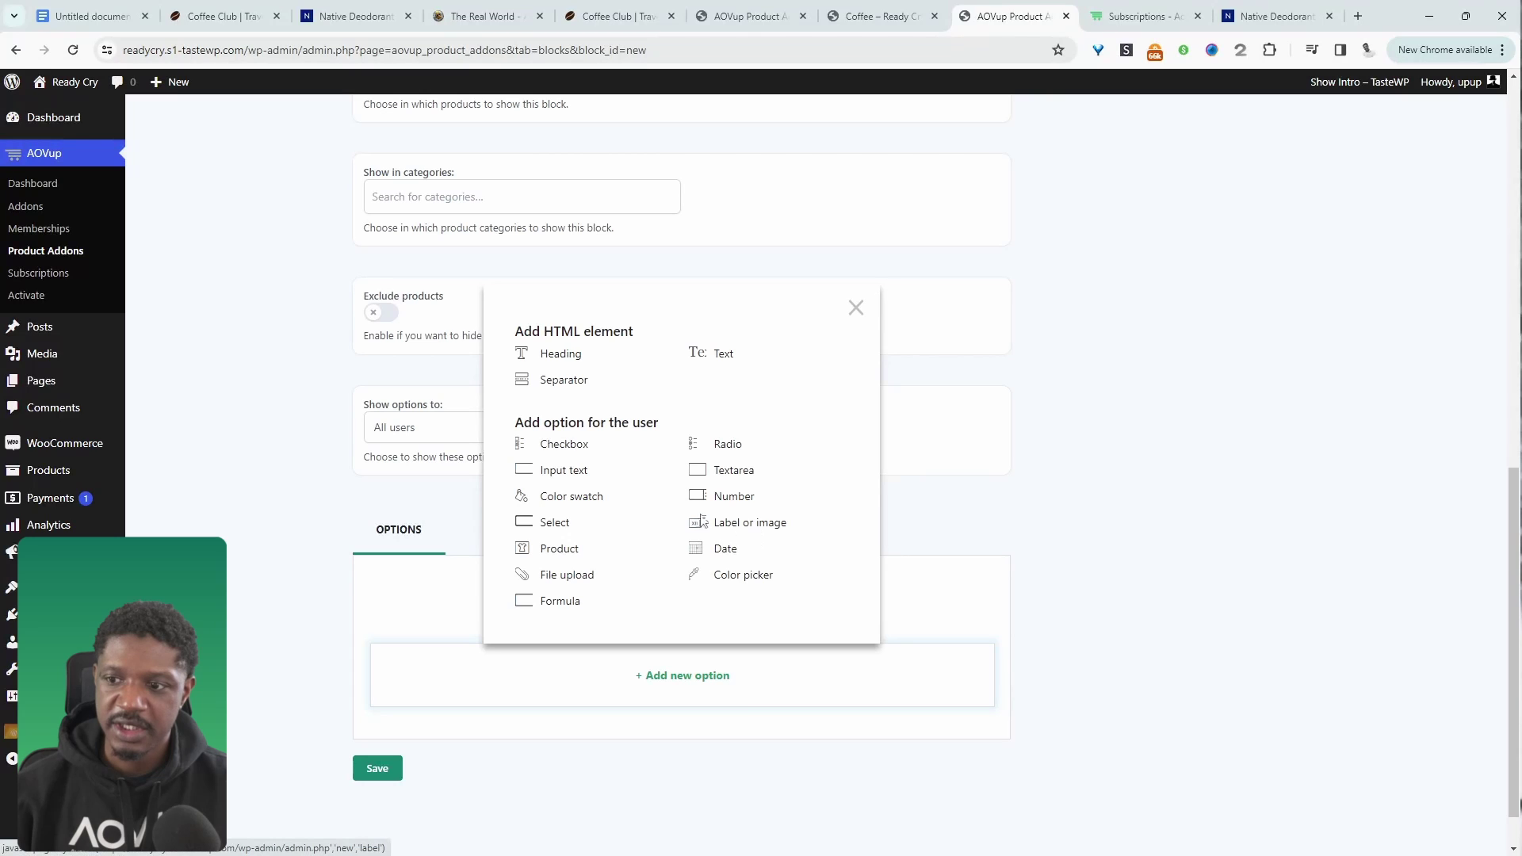
pyautogui.click(747, 525)
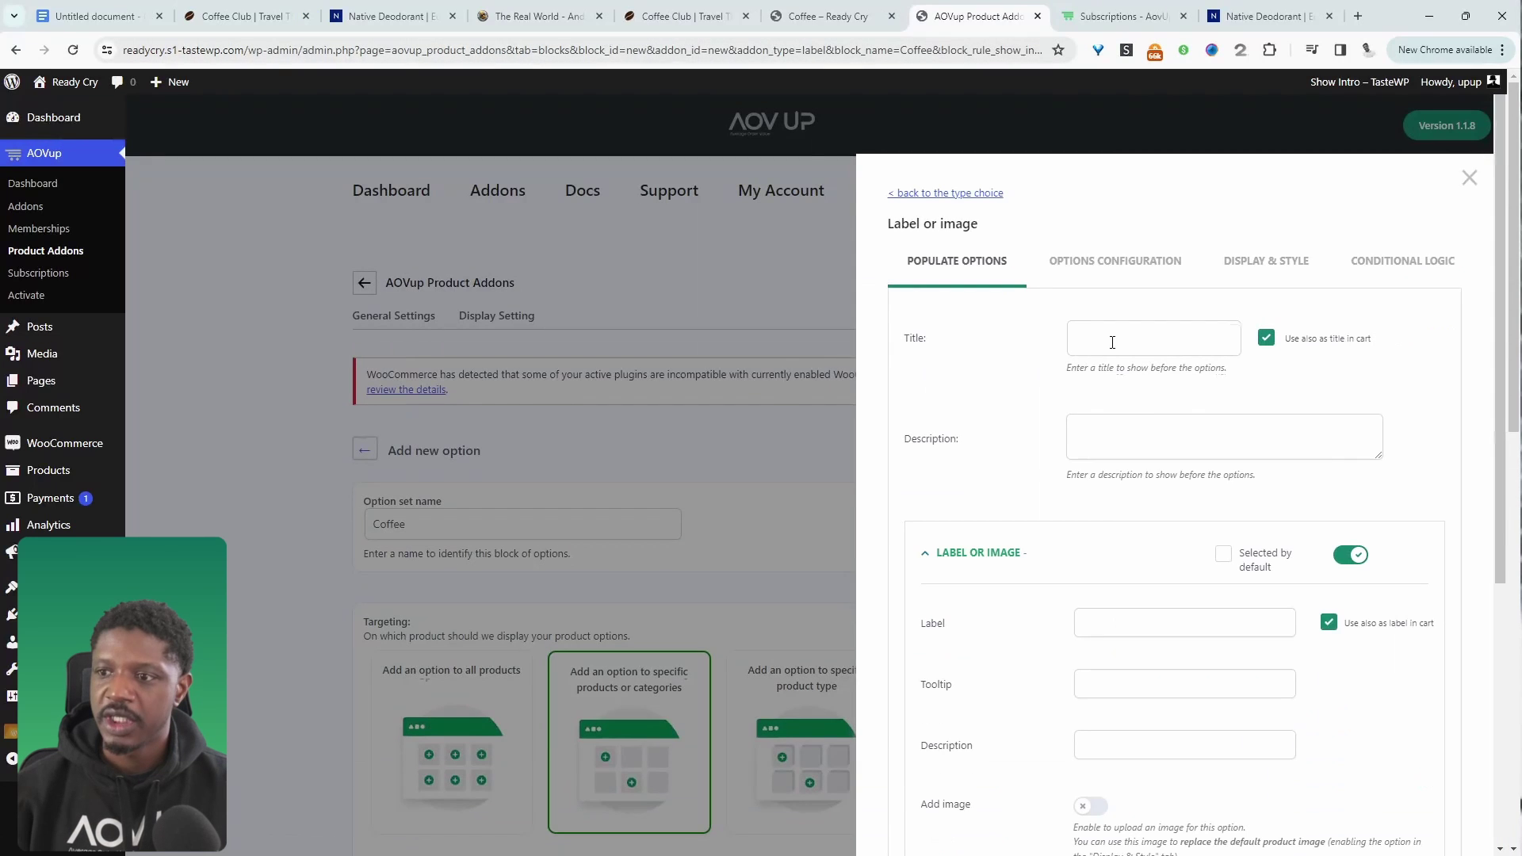
pyautogui.click(1116, 344)
pyautogui.write('COFFEE TYPE PREFERENCE')
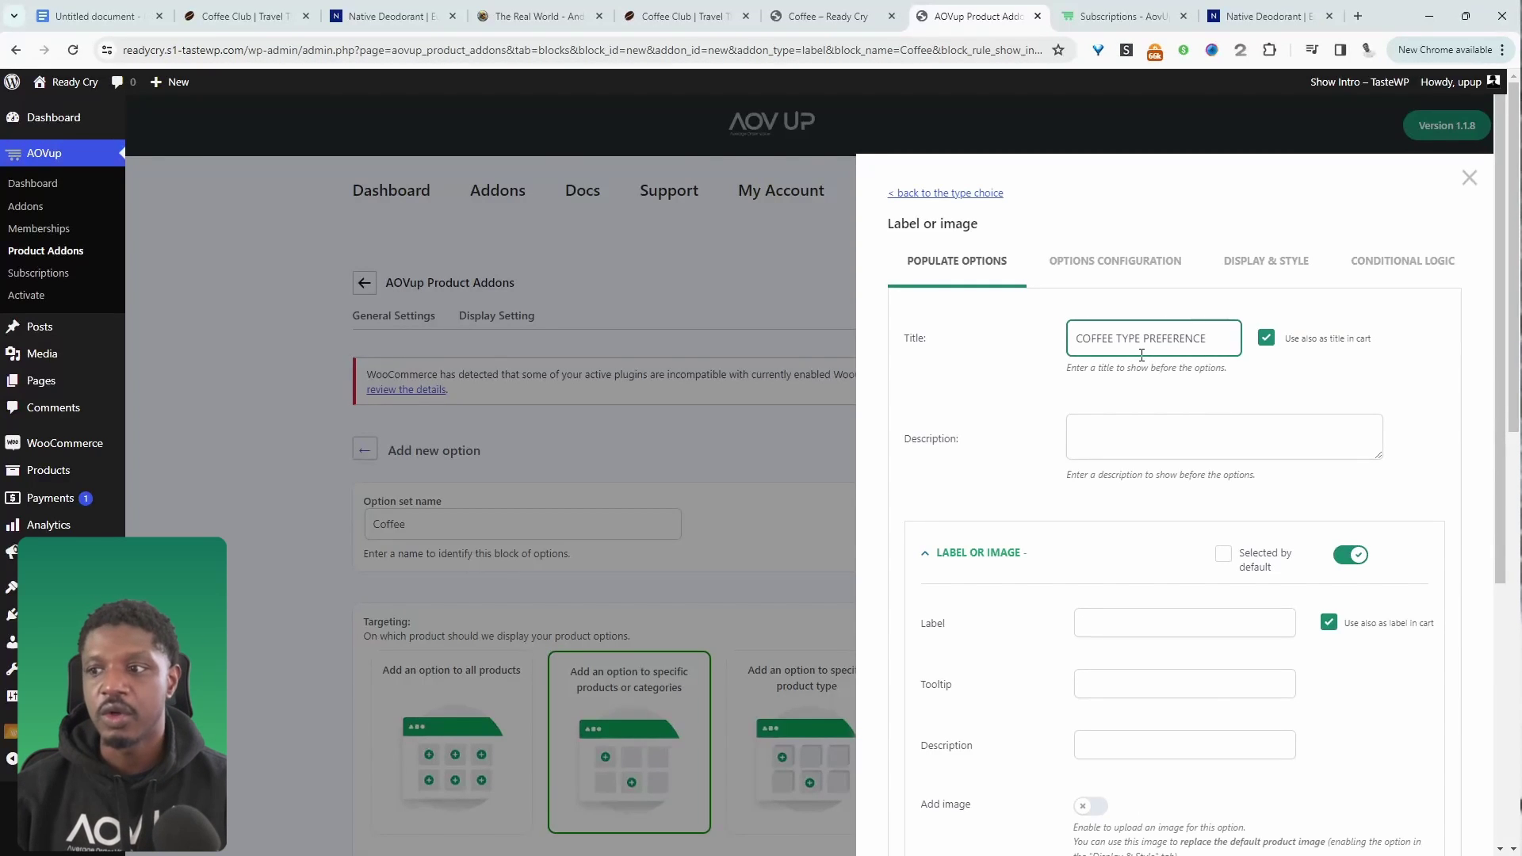
# Label the first choice "Ground", upload a ground coffee image for it and keep its price setting as free
pyautogui.scroll(-3, 1141, 354)
pyautogui.click(1148, 405)
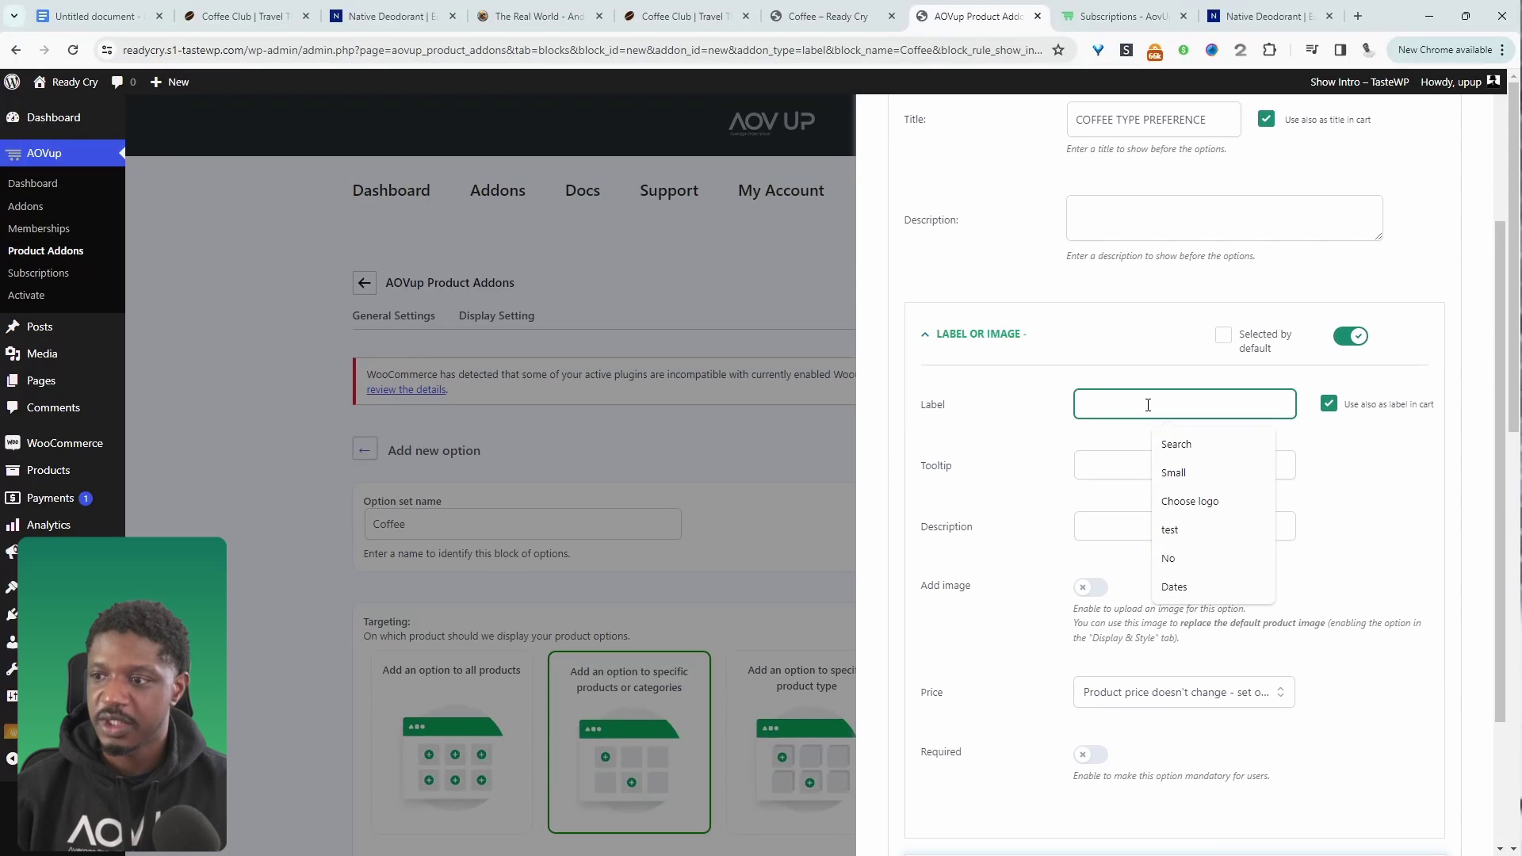
pyautogui.write('Ground')
pyautogui.scroll(-2, 1112, 412)
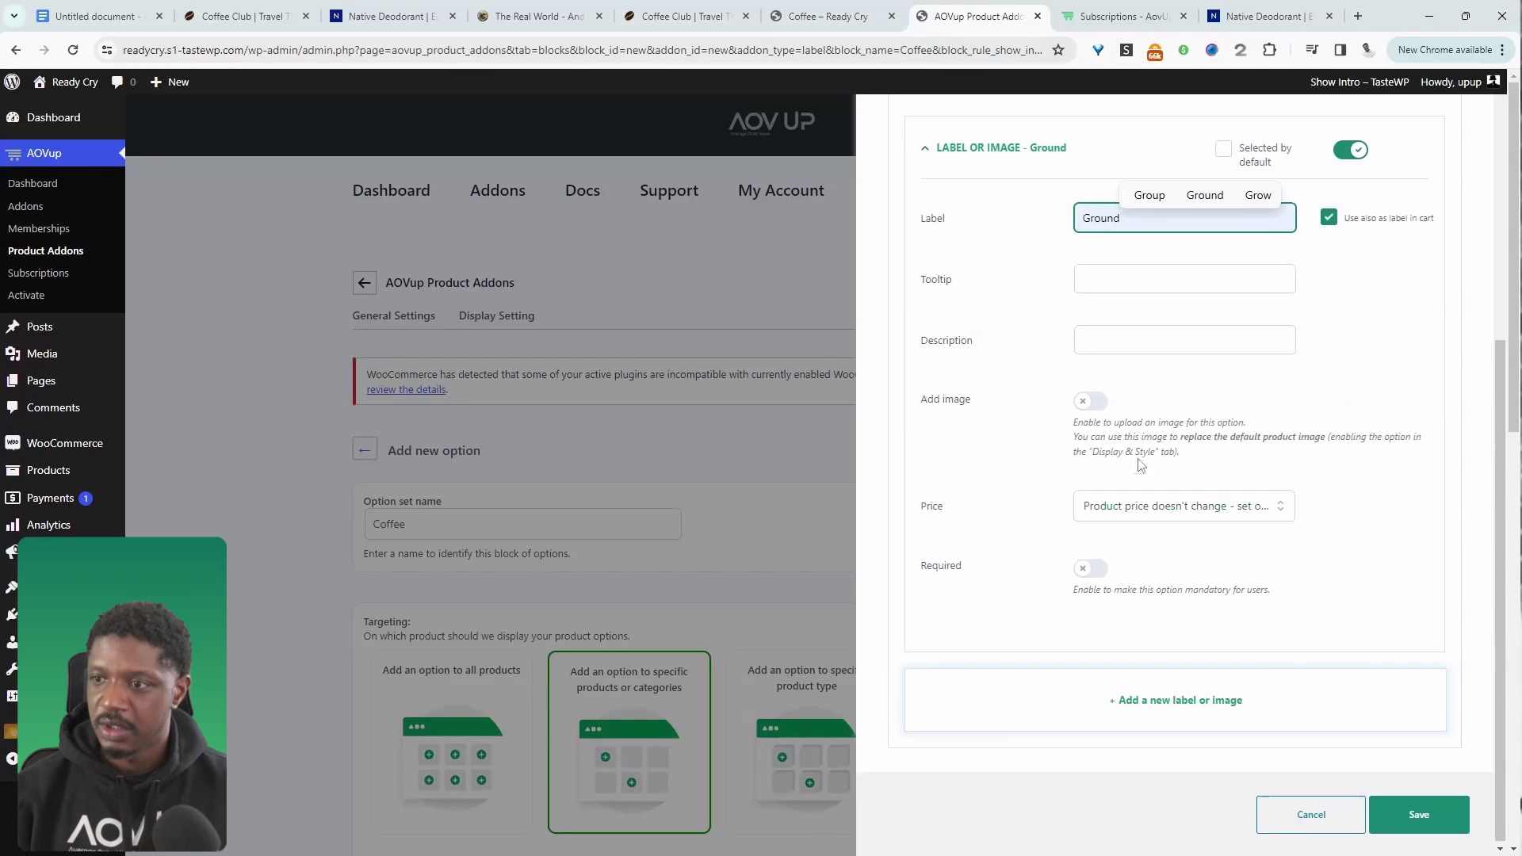
pyautogui.click(1106, 407)
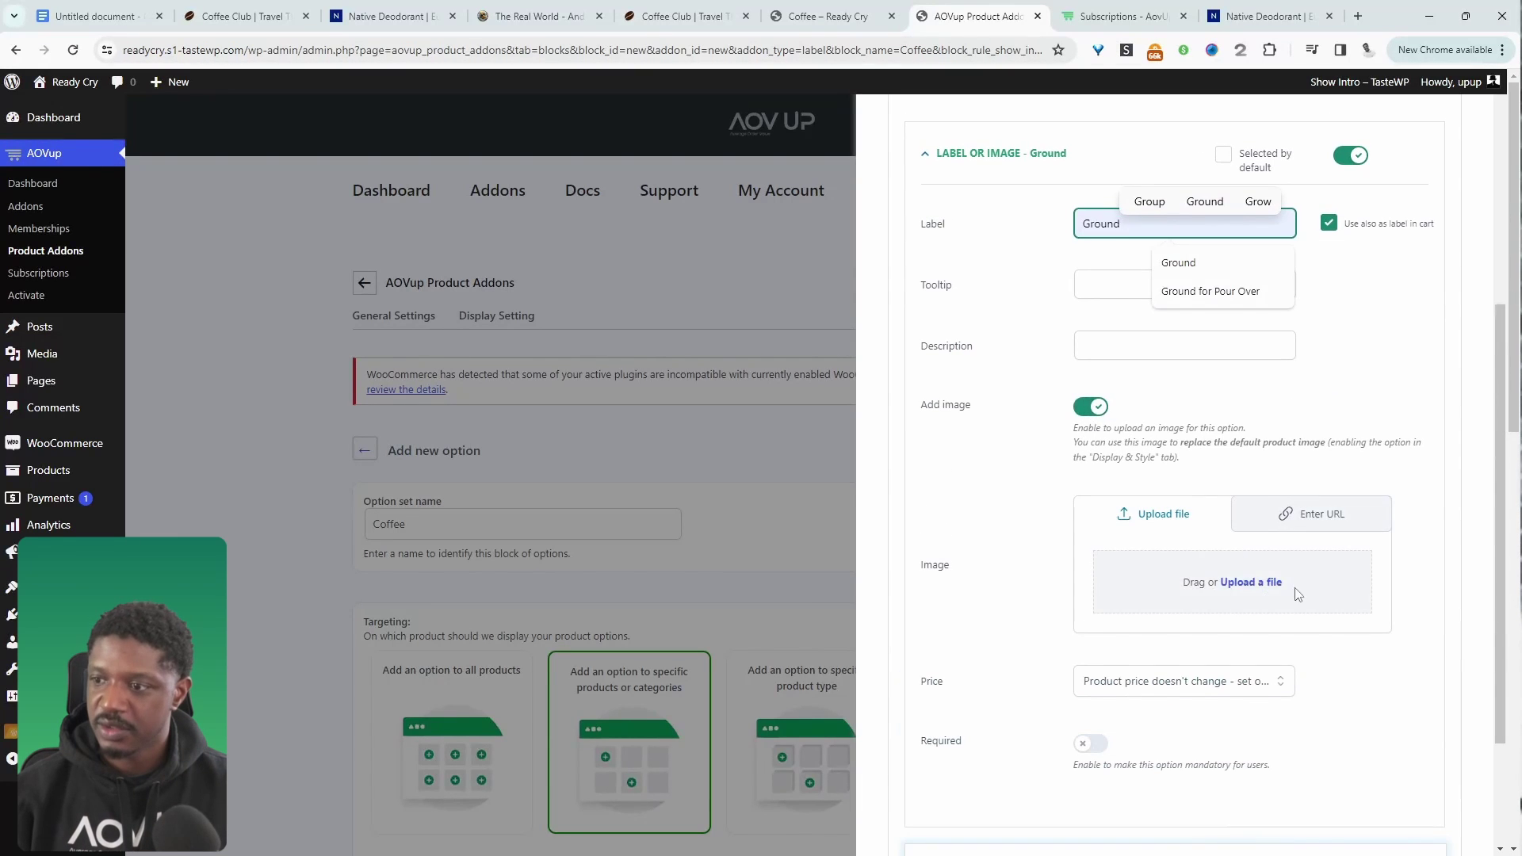
pyautogui.click(1266, 583)
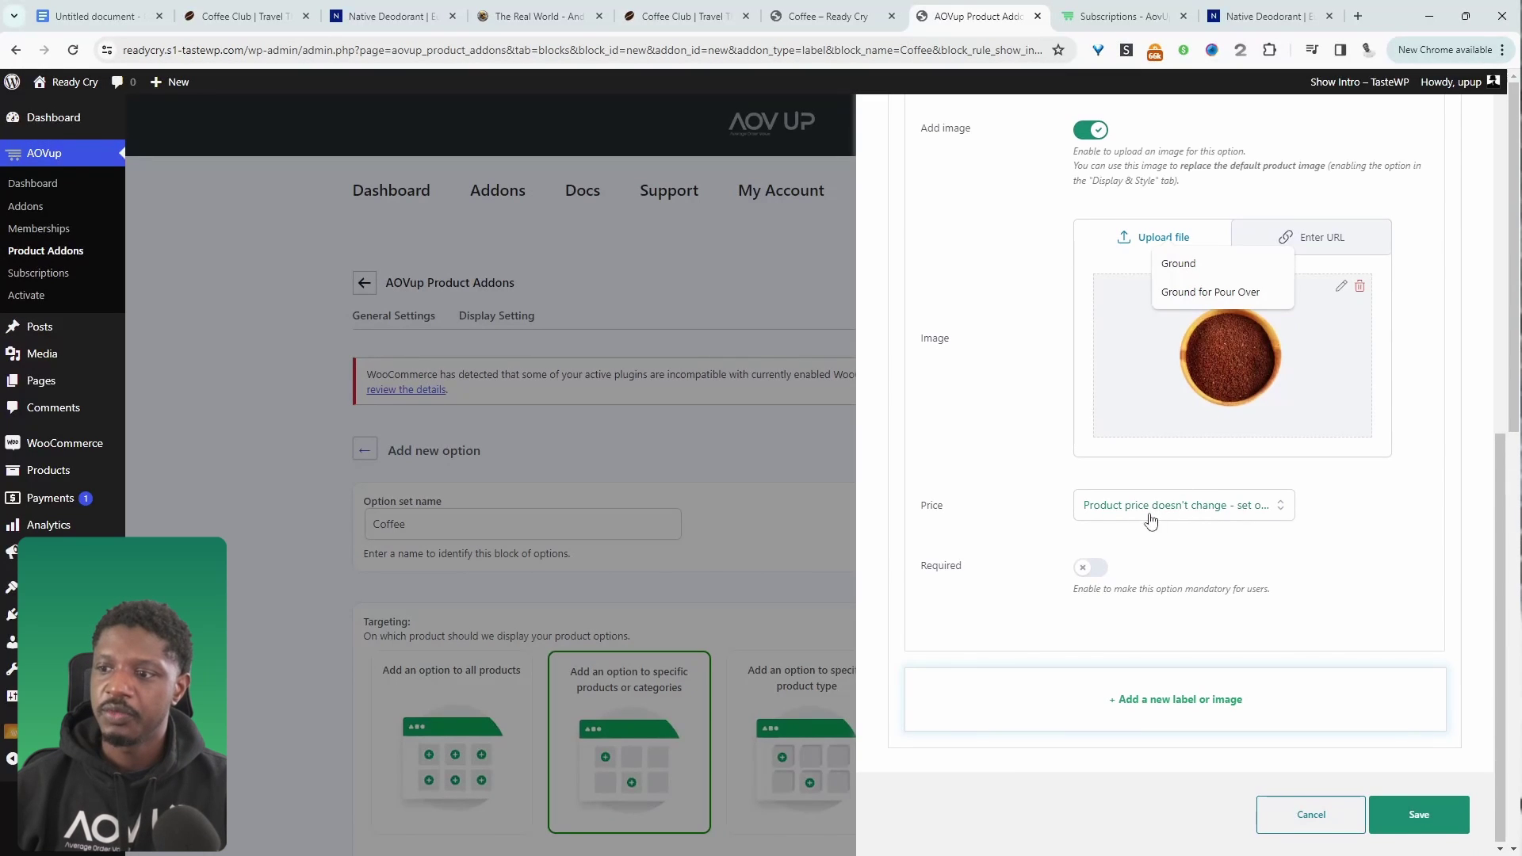
pyautogui.click(1128, 514)
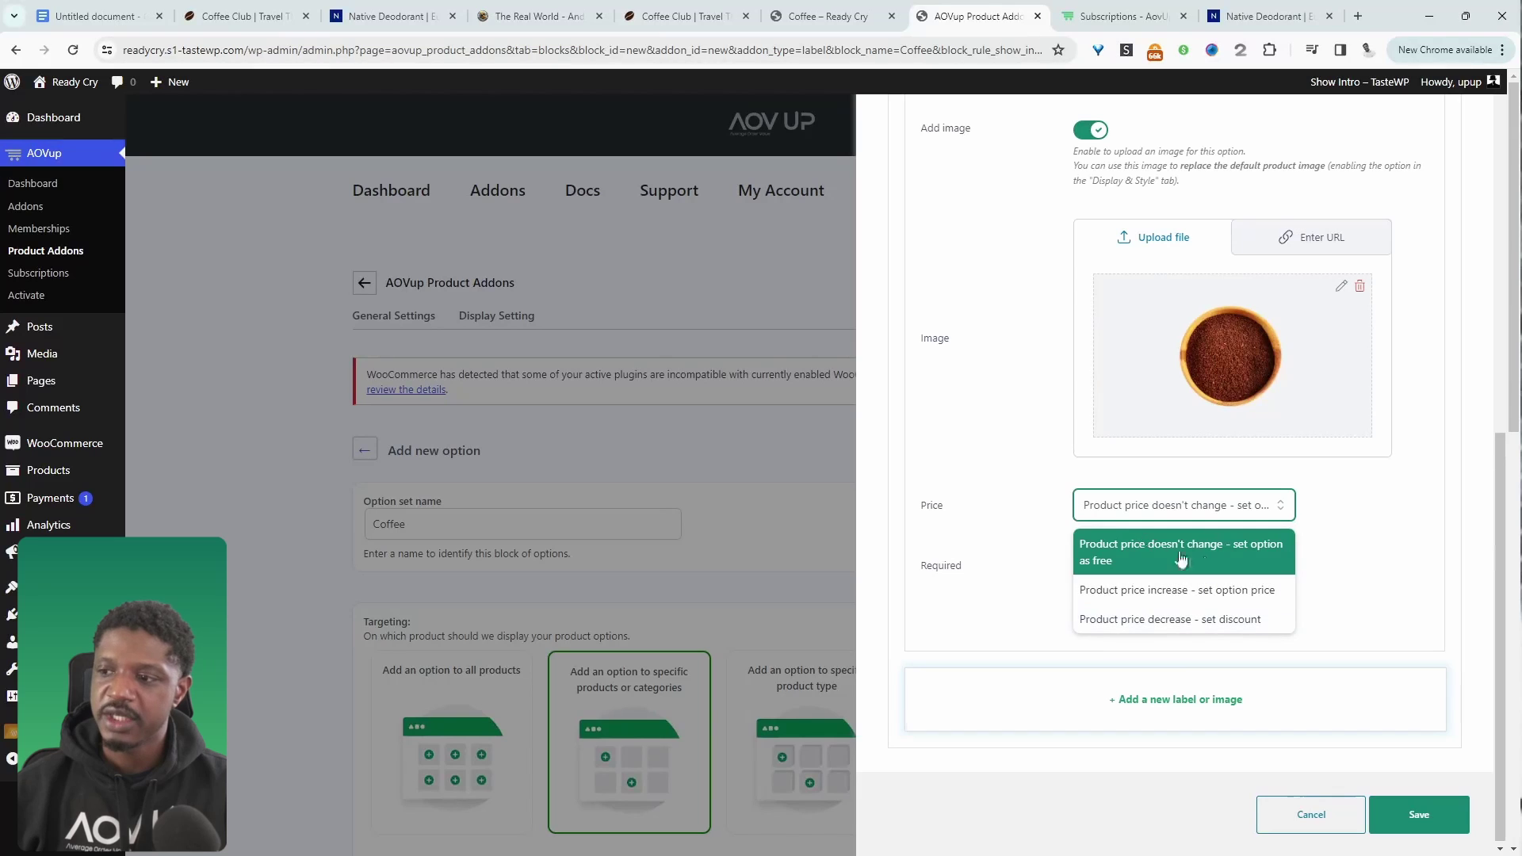
pyautogui.click(1360, 544)
# Add a second choice labelled "Whole bean" with a coffee beans image and save the coffee type option
pyautogui.click(1220, 700)
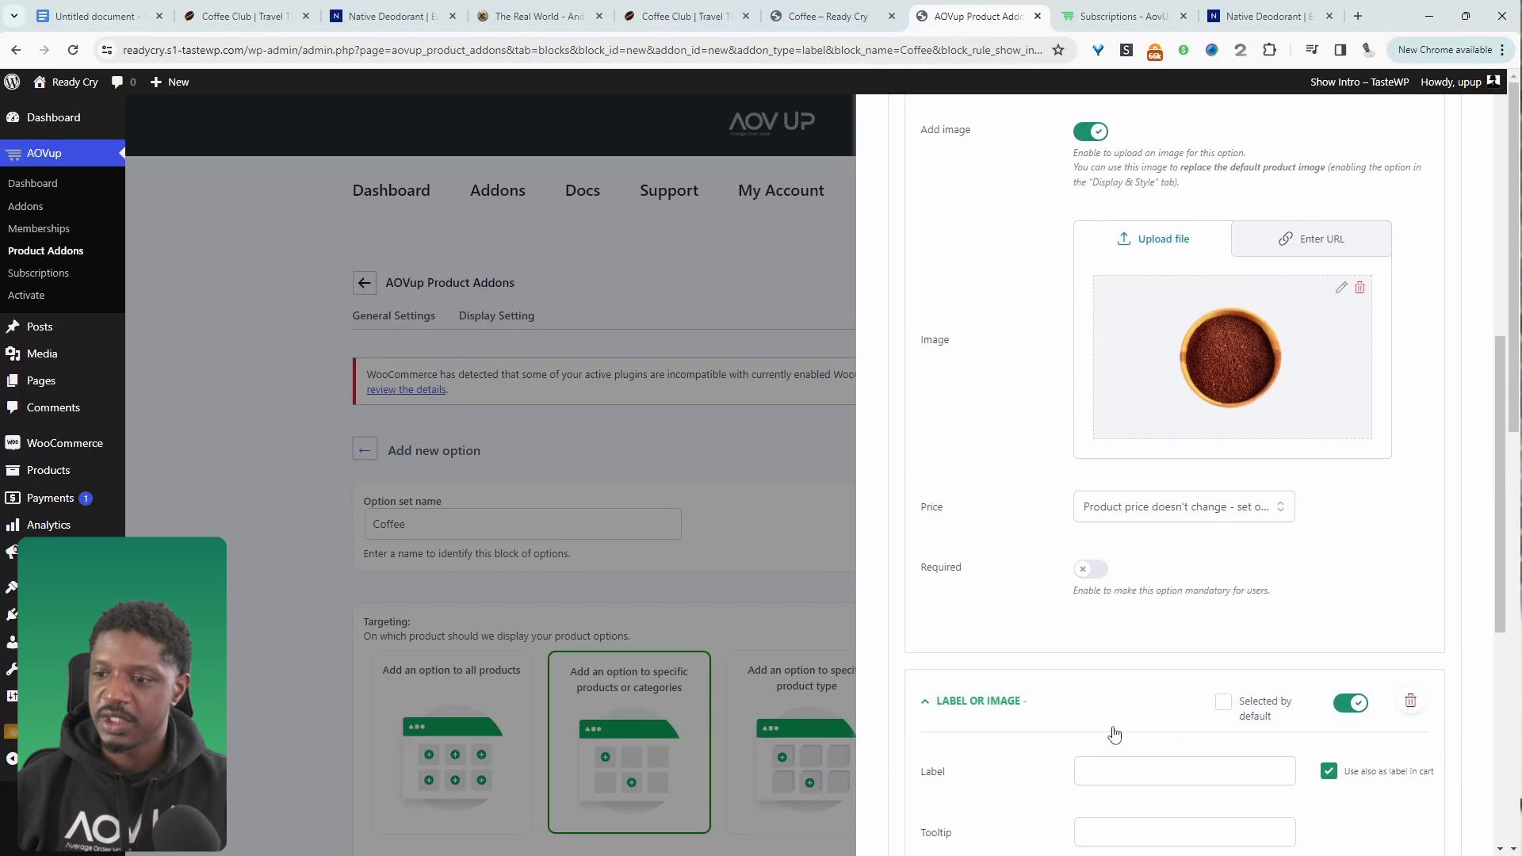
pyautogui.scroll(-3, 1131, 622)
pyautogui.click(1150, 545)
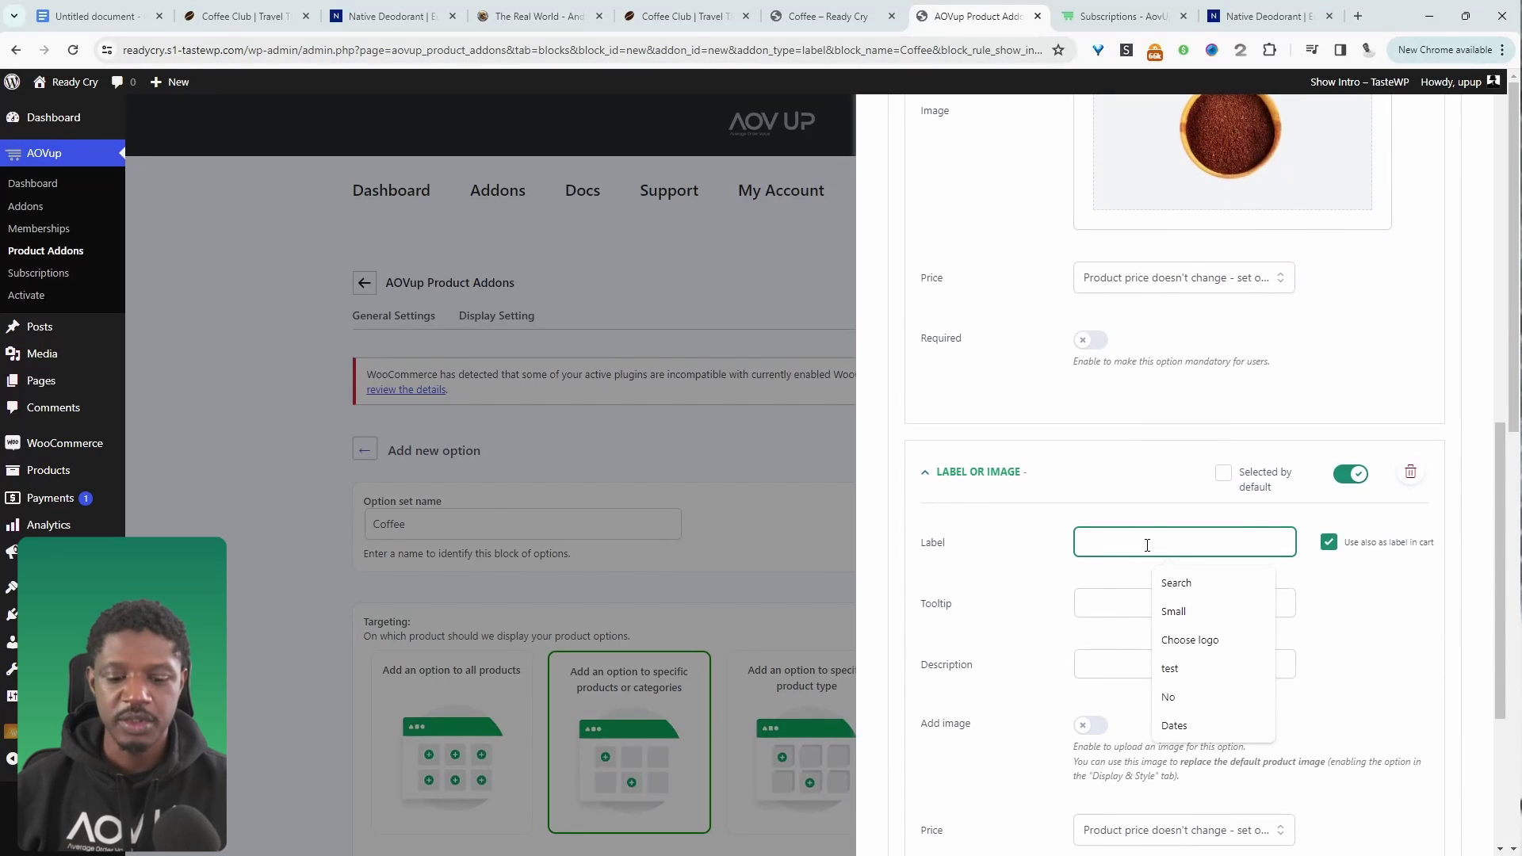
pyautogui.write('Whole bean')
pyautogui.scroll(-4, 1147, 545)
pyautogui.click(1090, 405)
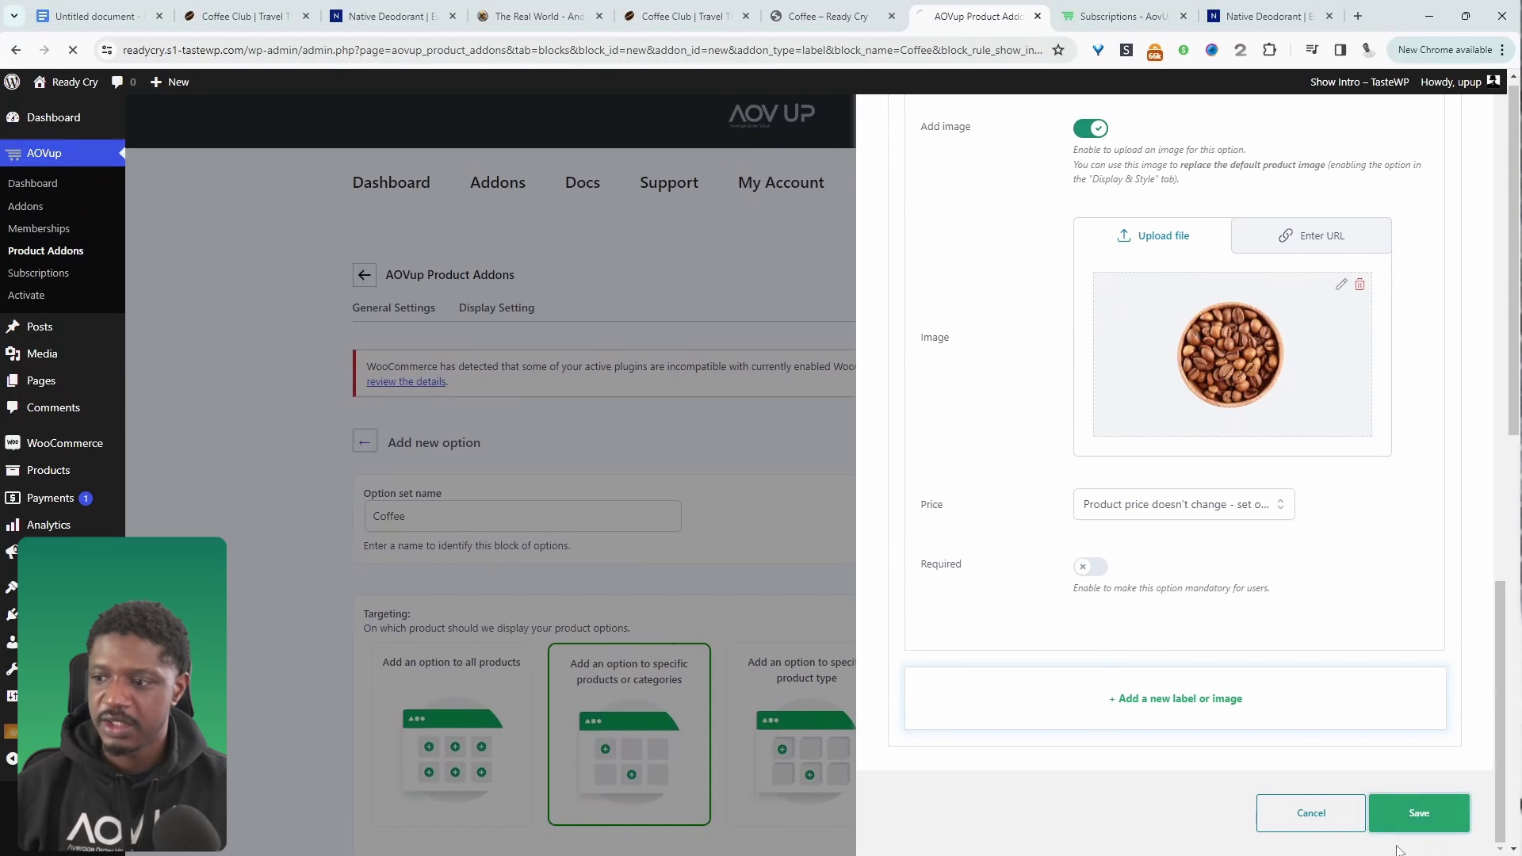
pyautogui.click(1413, 808)
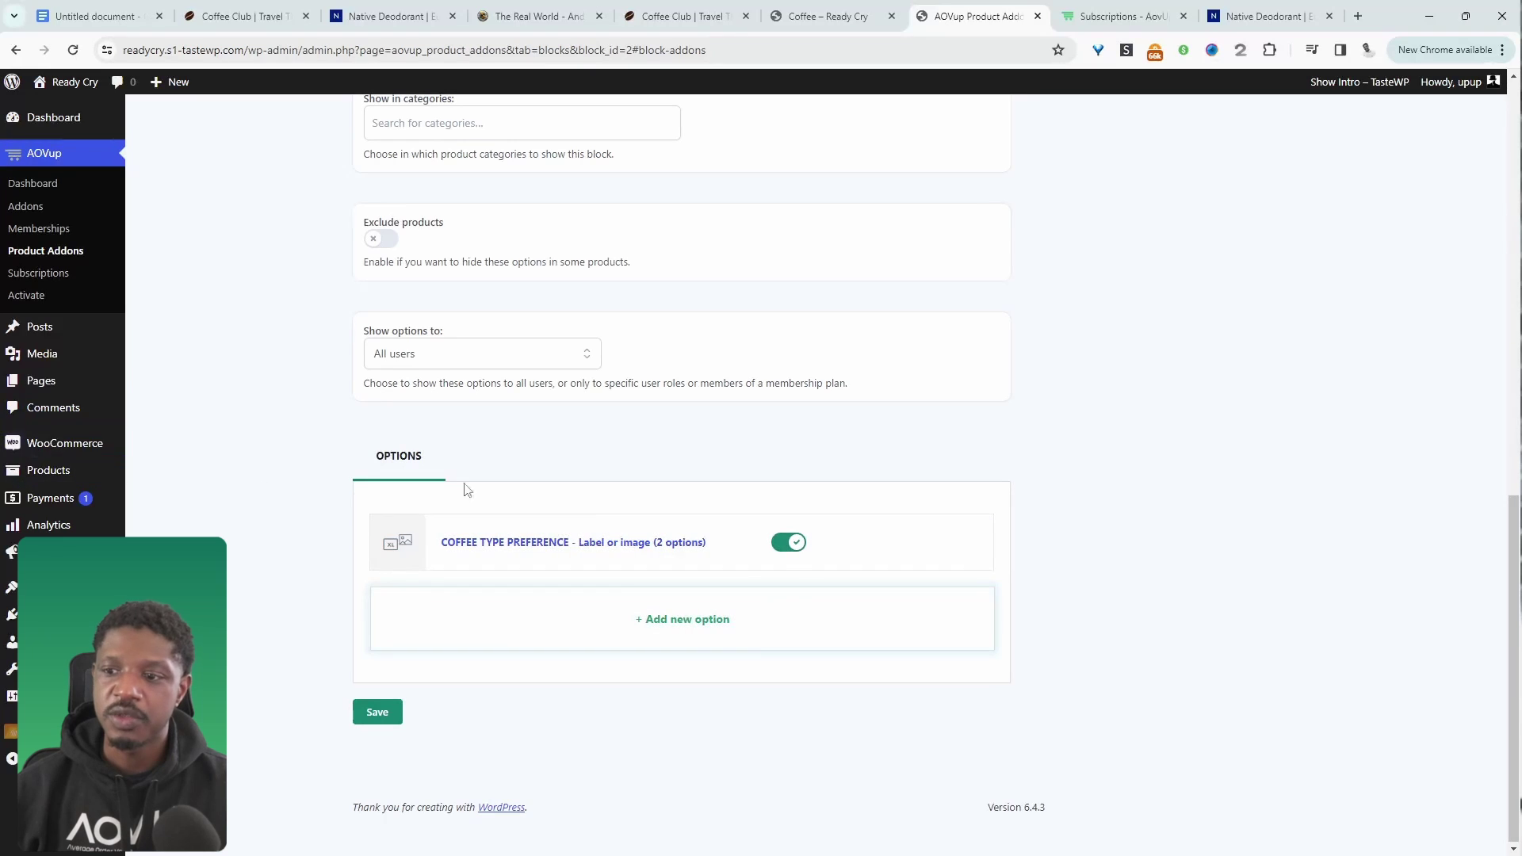
# Add another Label or image option to the Coffee set and title it "ROAST PREFERENCE"
pyautogui.click(653, 629)
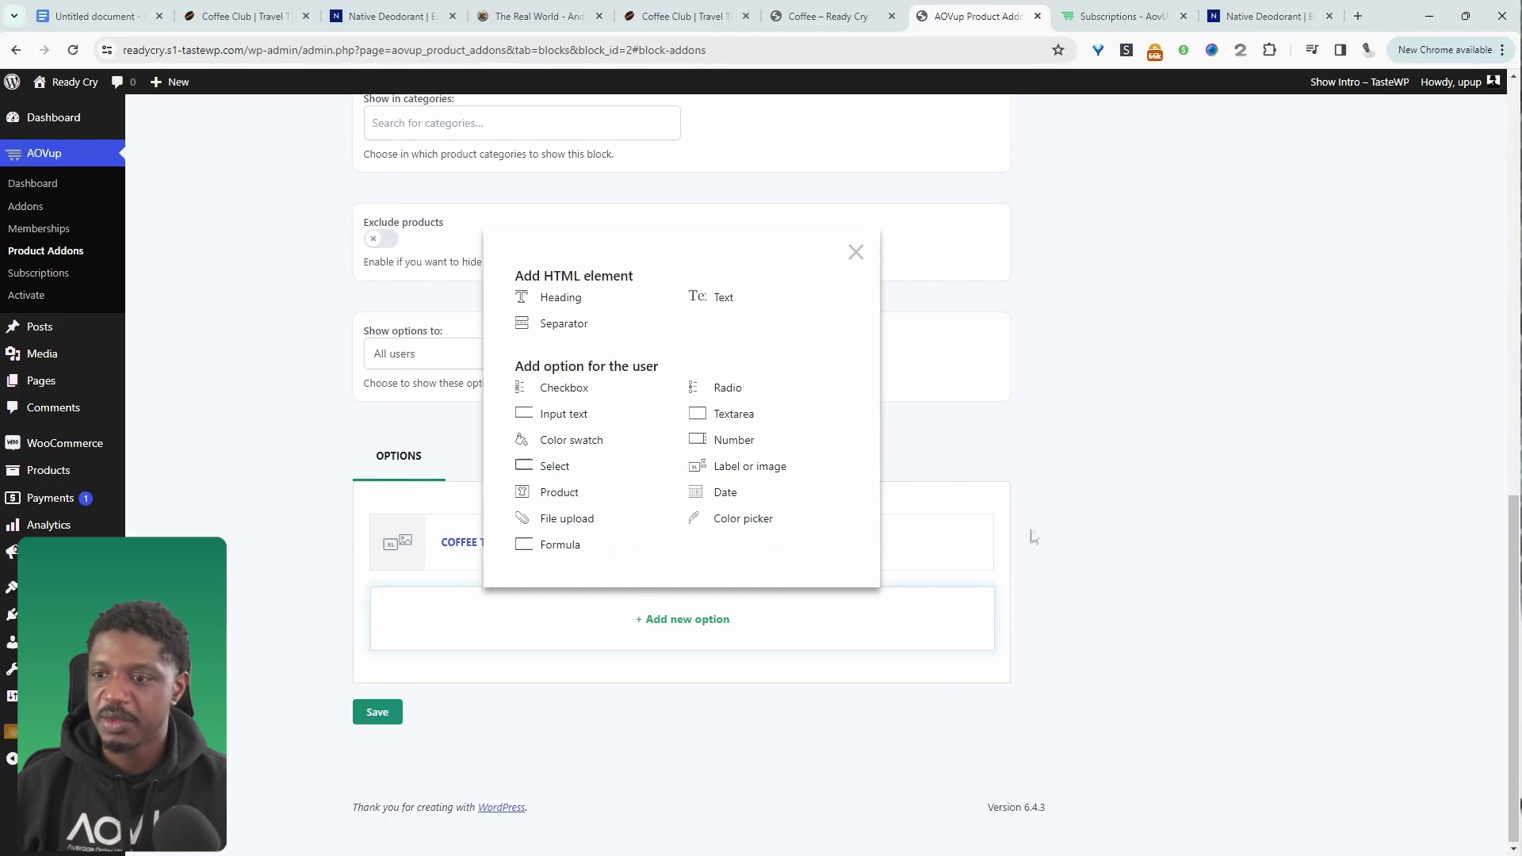
pyautogui.click(738, 474)
pyautogui.click(1118, 343)
pyautogui.write('ROAST PREFERENCE')
pyautogui.press('Escape')
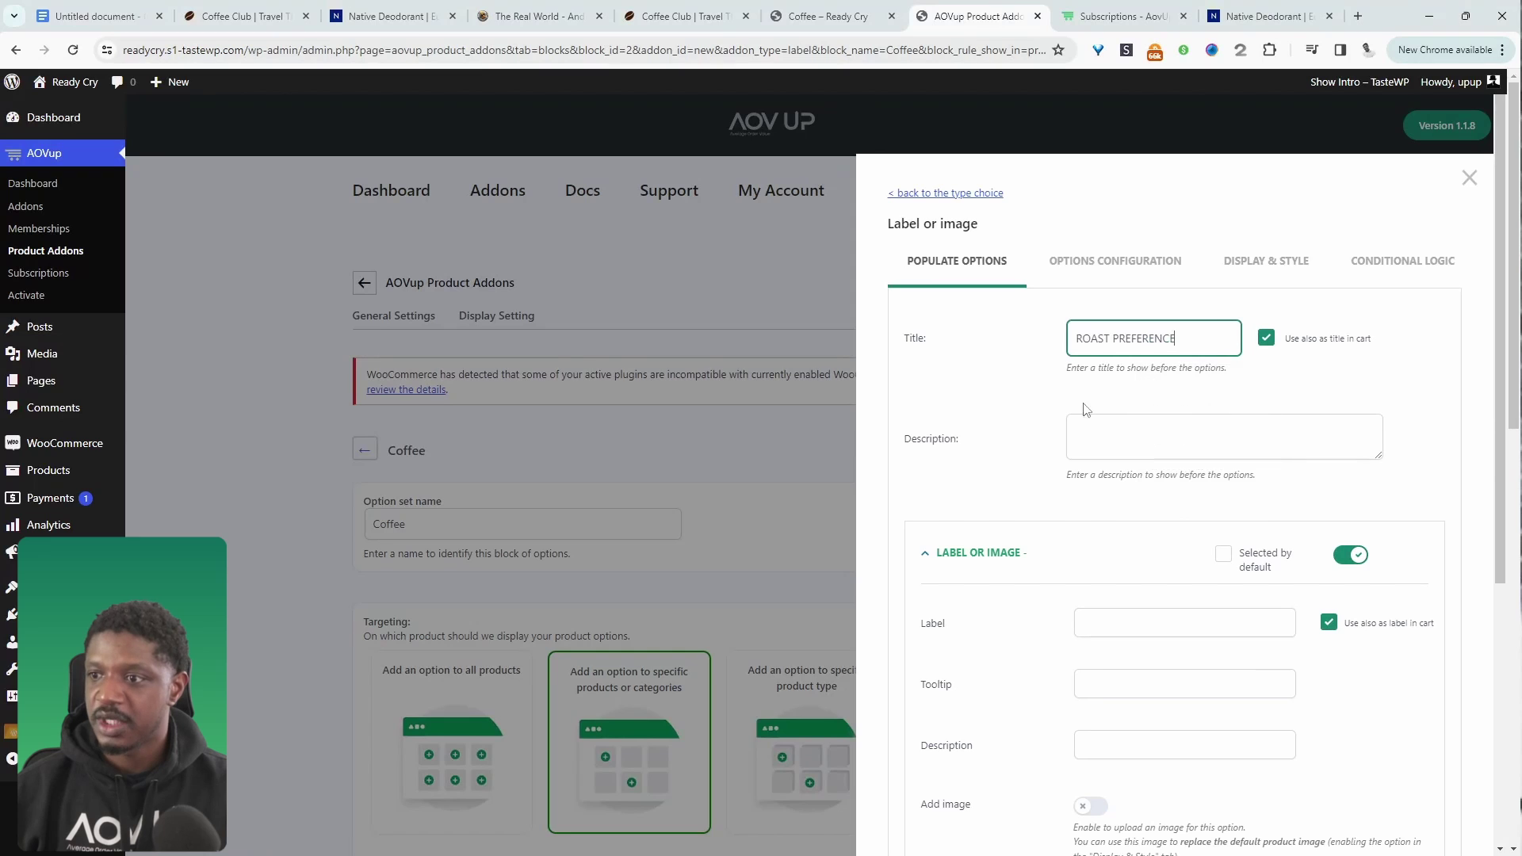
# Label the first roast choice "Light to Medium", enable its image and assign the Lt-med-roast-182px-2x.webp picture from the media library
pyautogui.scroll(-3, 1178, 400)
pyautogui.click(1172, 358)
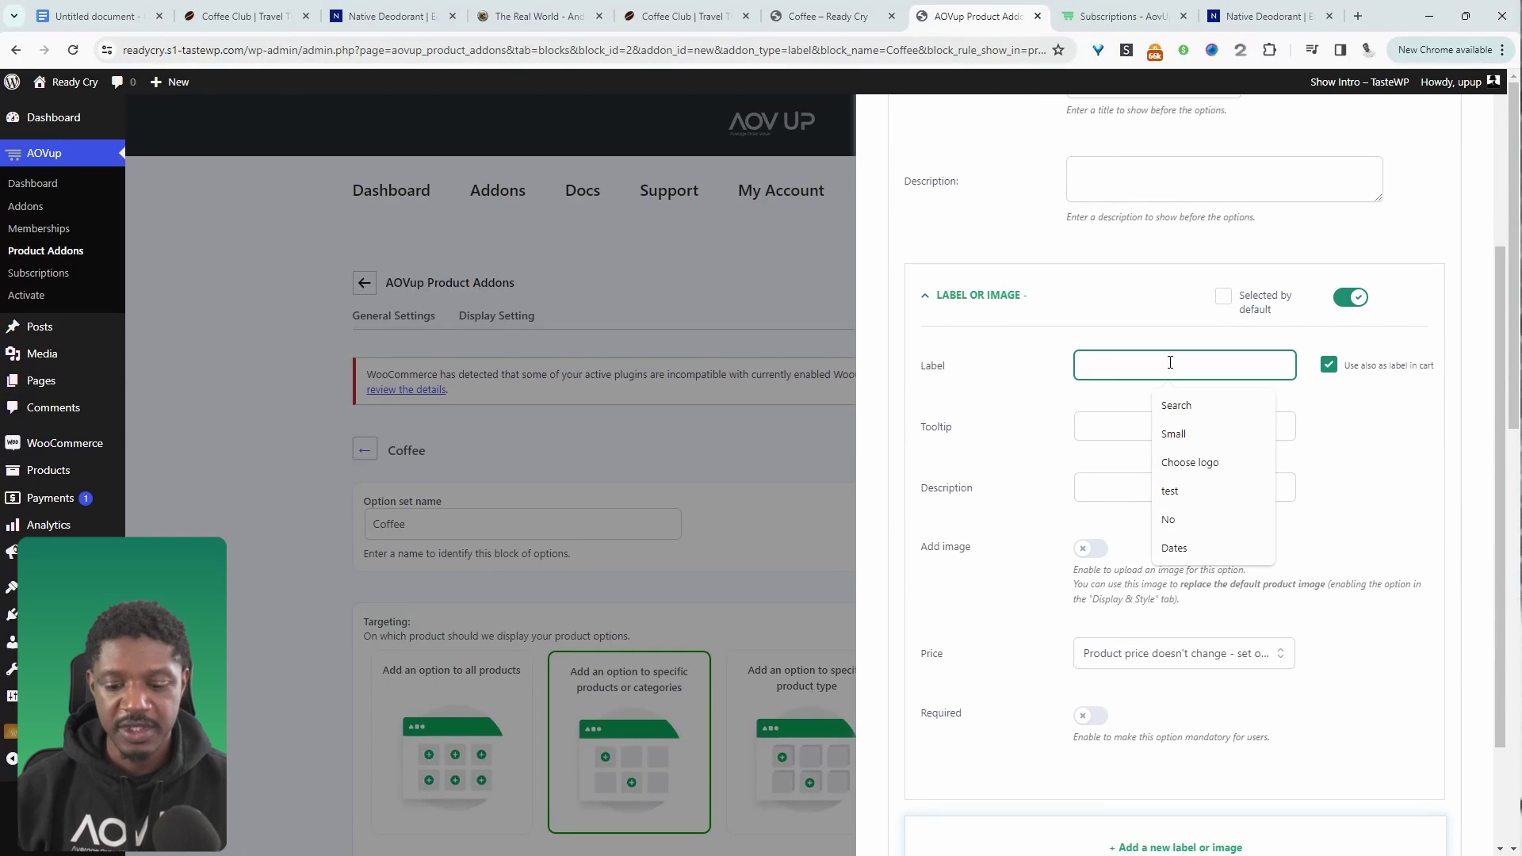
pyautogui.write('Light to Medium')
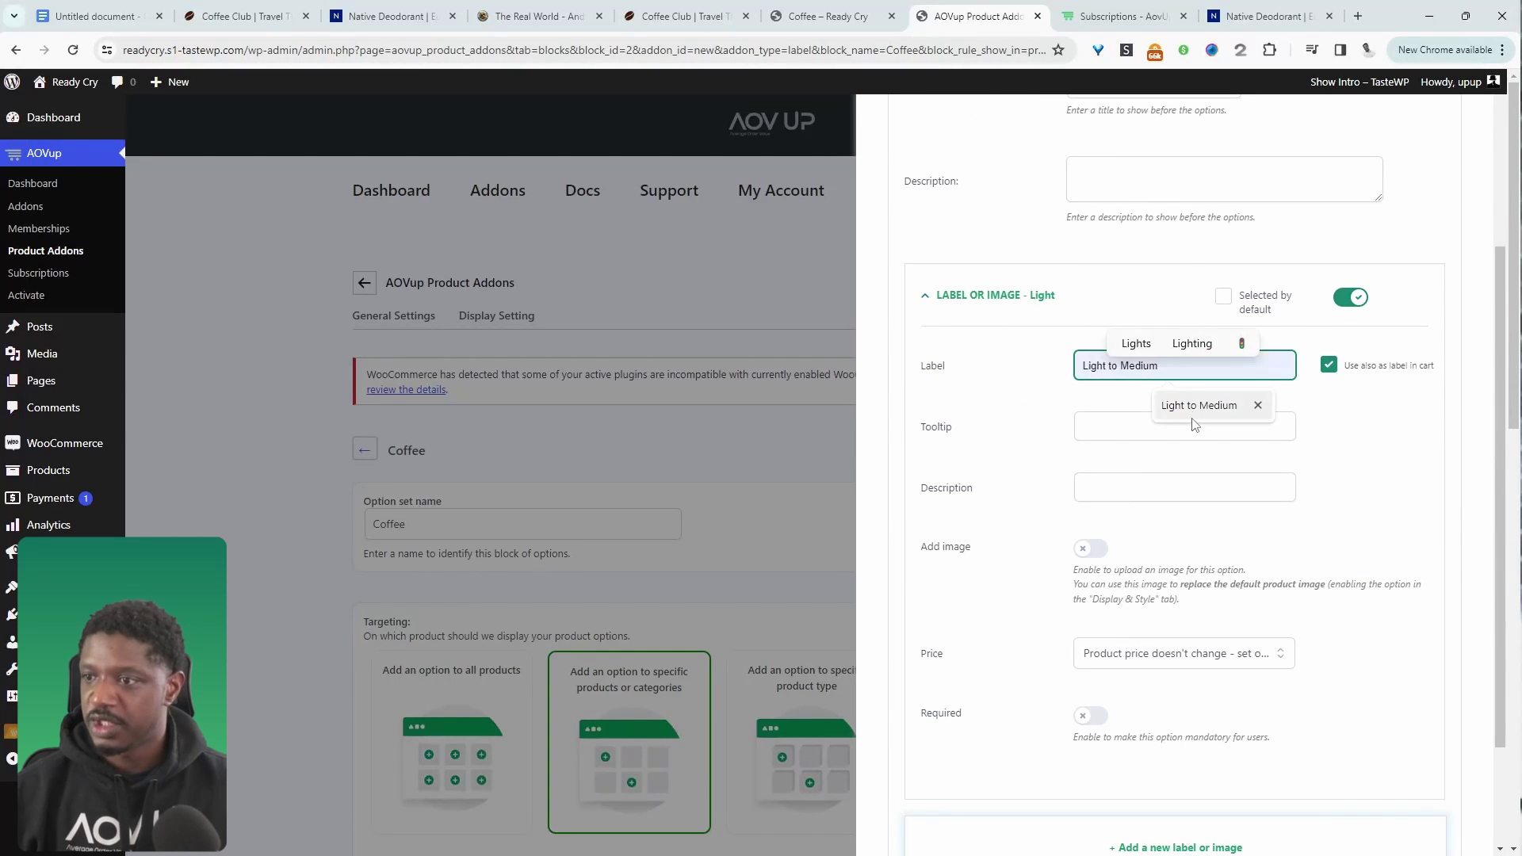
pyautogui.click(1189, 412)
pyautogui.click(1091, 547)
pyautogui.scroll(-3, 1240, 550)
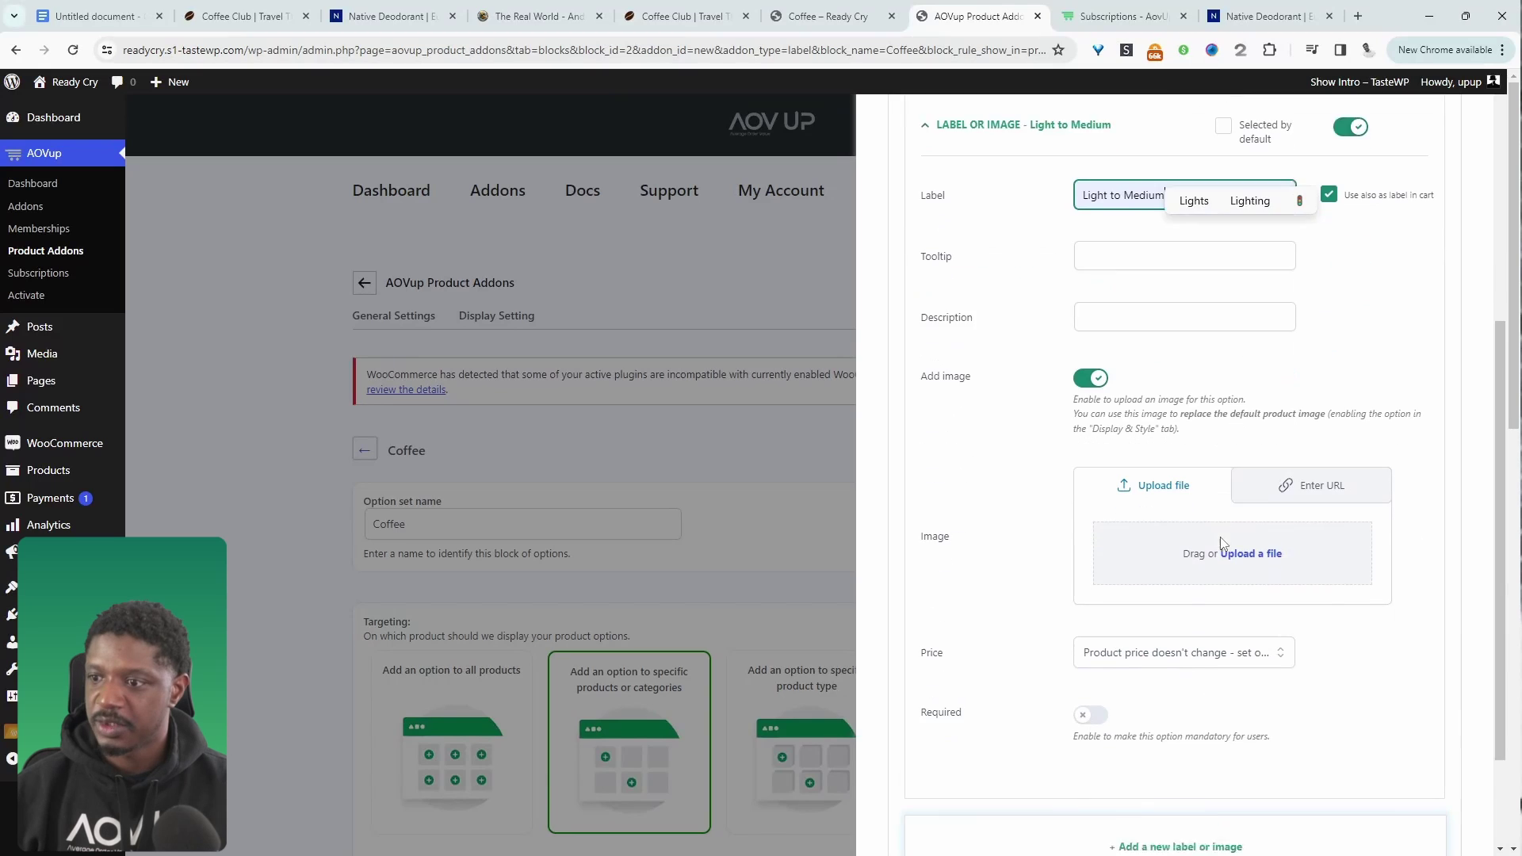
pyautogui.click(1256, 472)
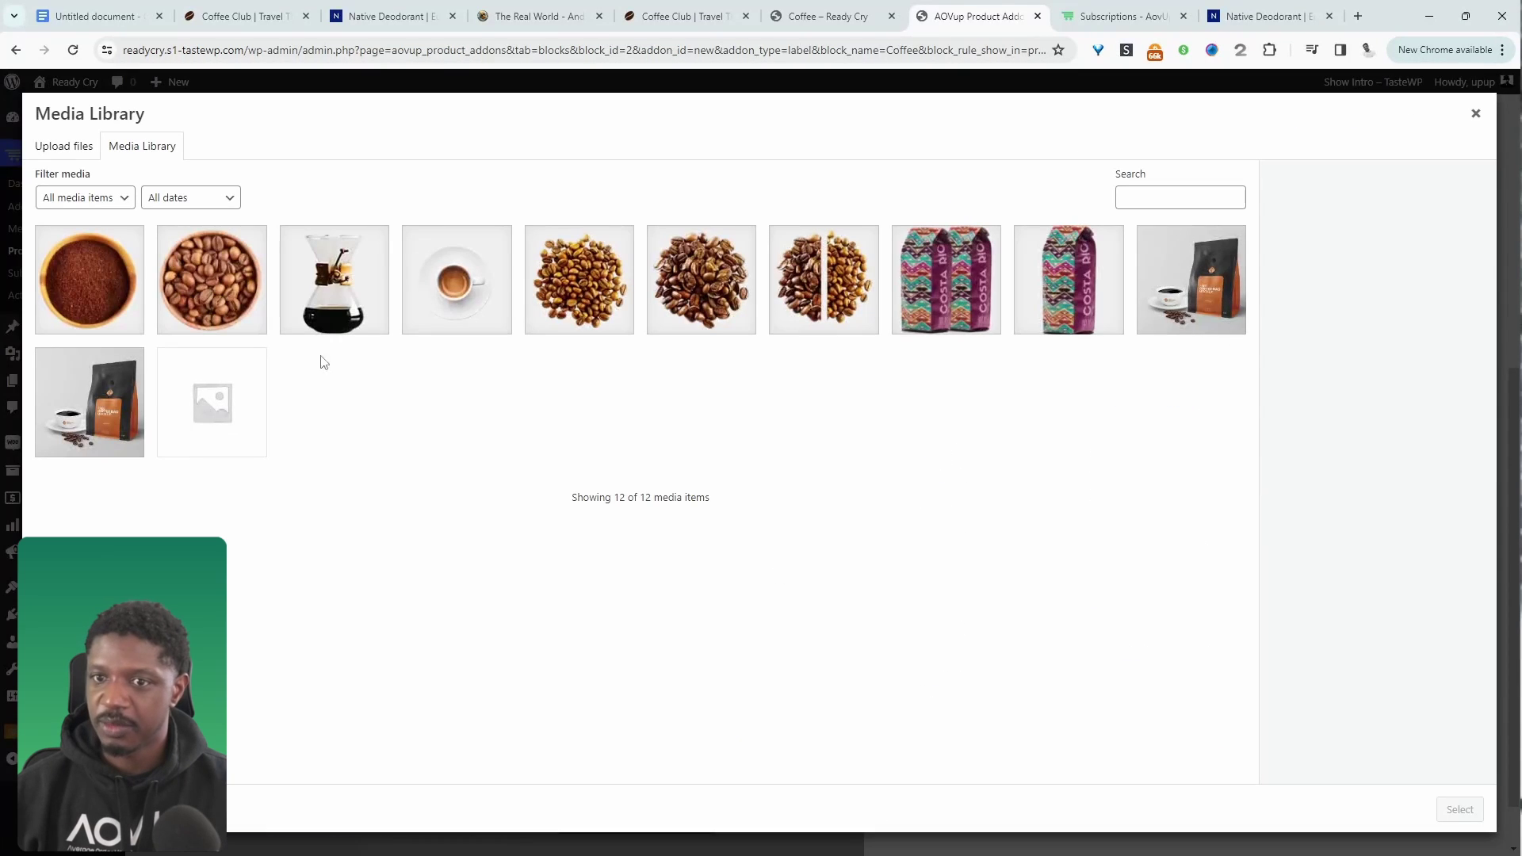
pyautogui.click(586, 317)
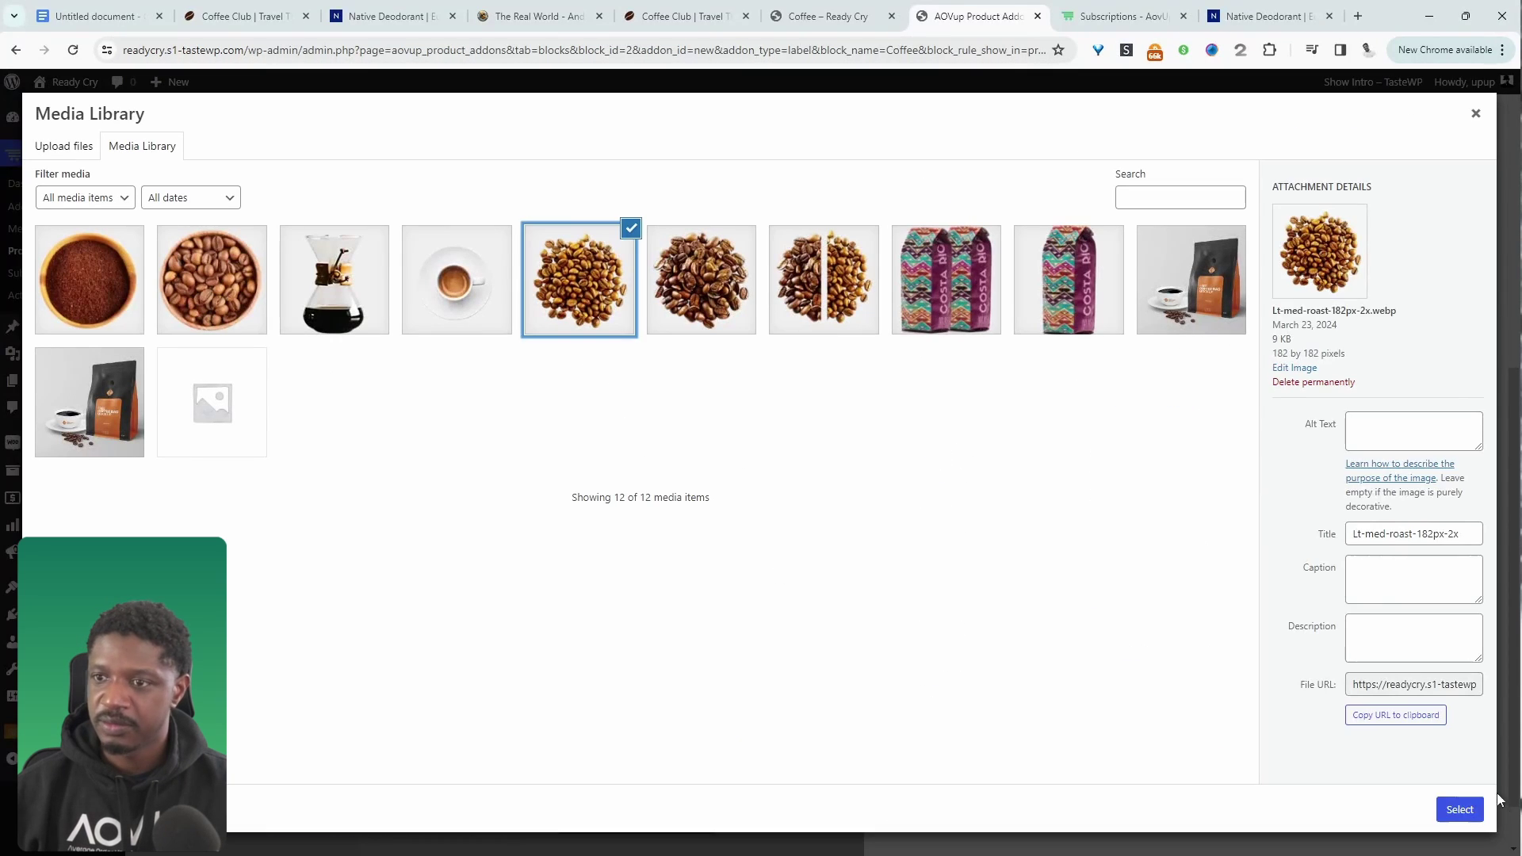
pyautogui.click(1459, 809)
# Add a second roast choice labelled "Medium to Dark" and give it the Med-dk-roast-182px-2x.webp image from the media library
pyautogui.scroll(-2, 1278, 636)
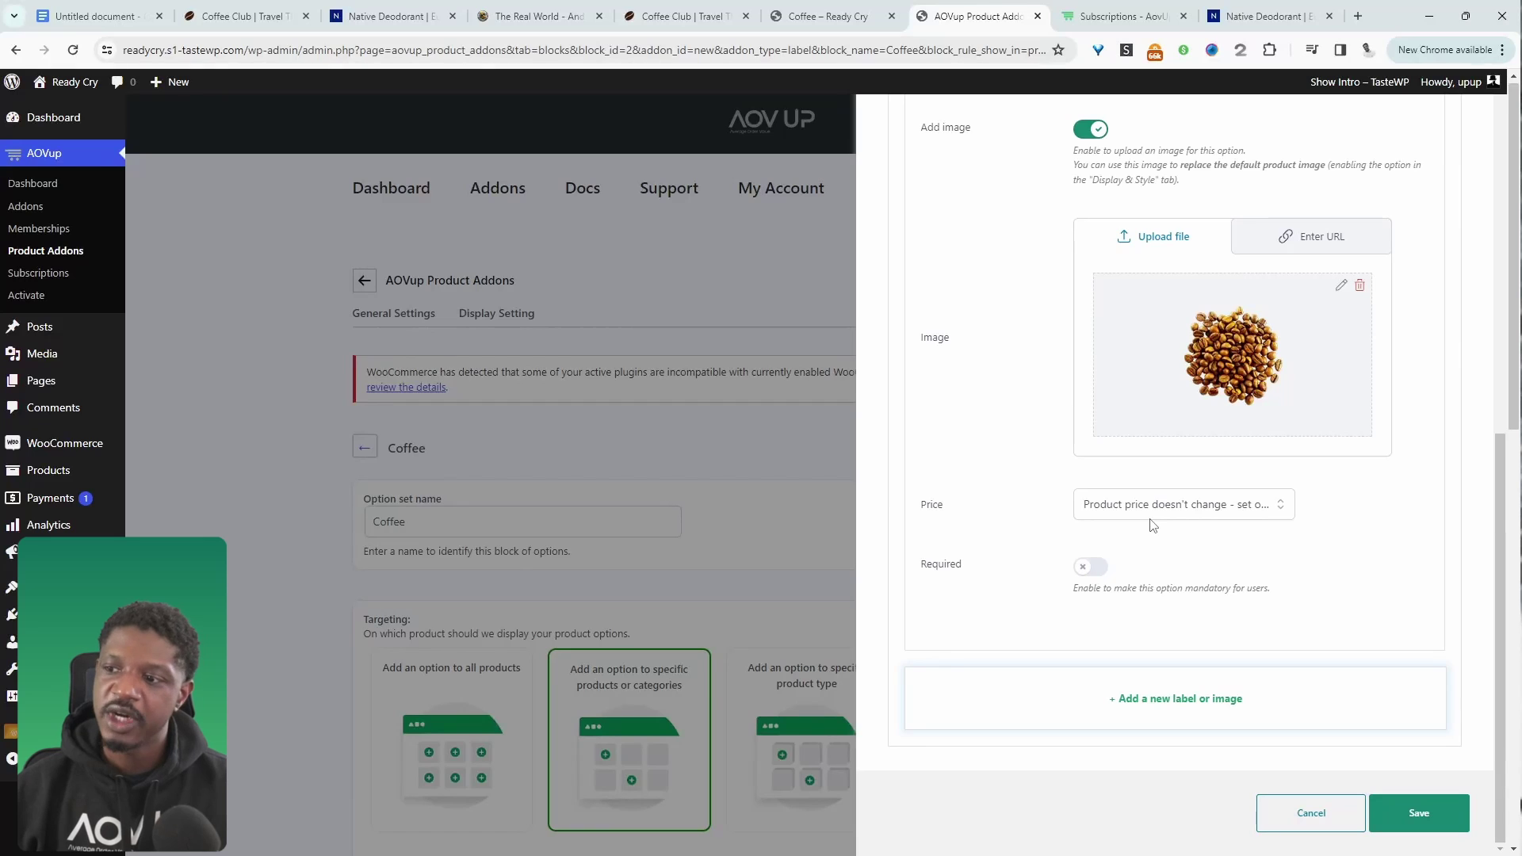
pyautogui.click(1233, 670)
pyautogui.scroll(-3, 1268, 674)
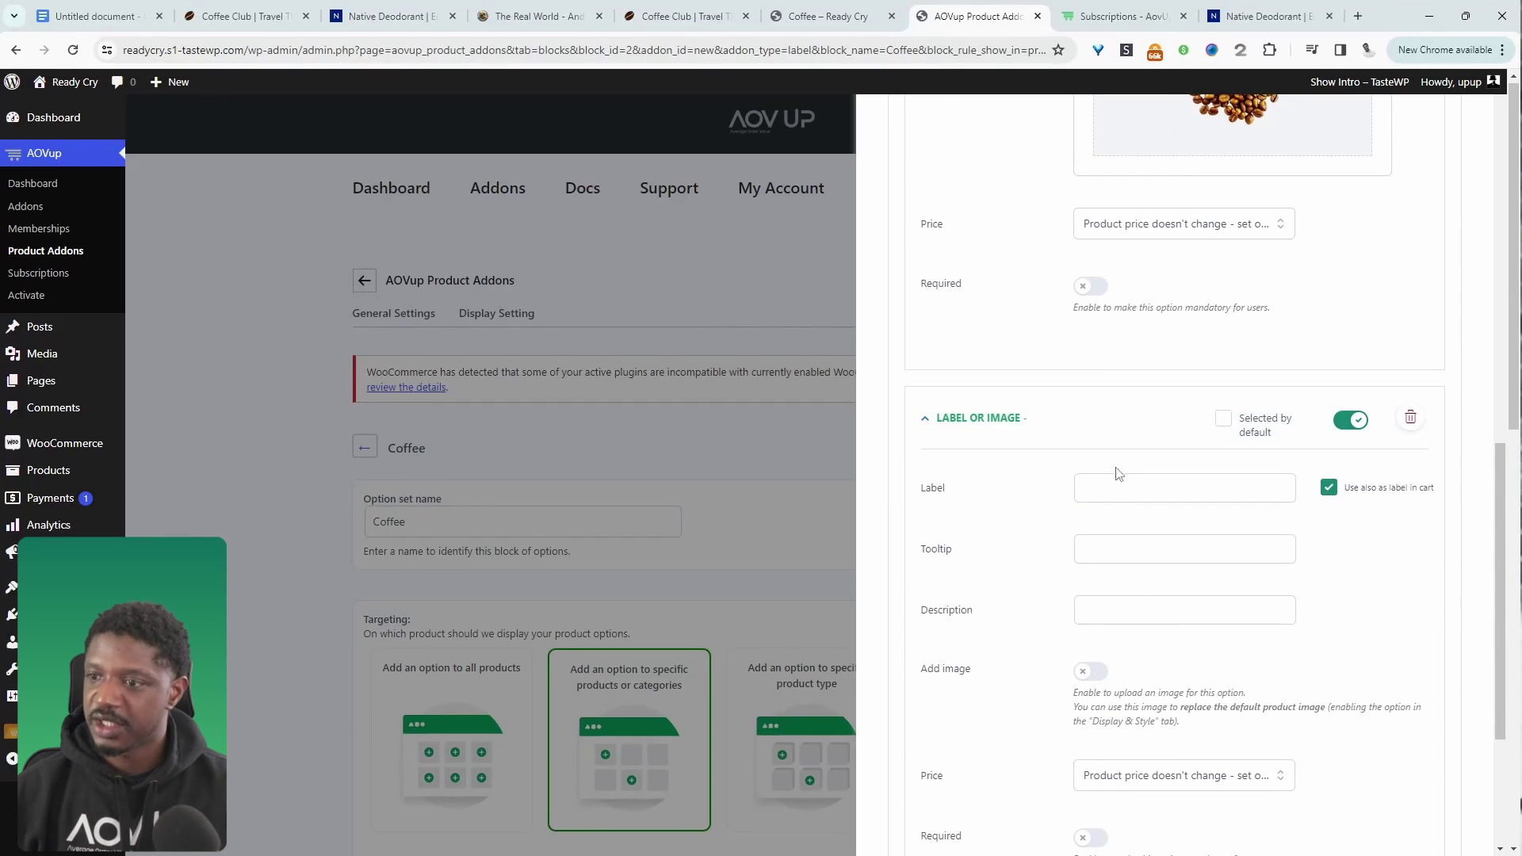
pyautogui.click(1118, 484)
pyautogui.write('Medium to Dark')
pyautogui.scroll(-3, 1203, 600)
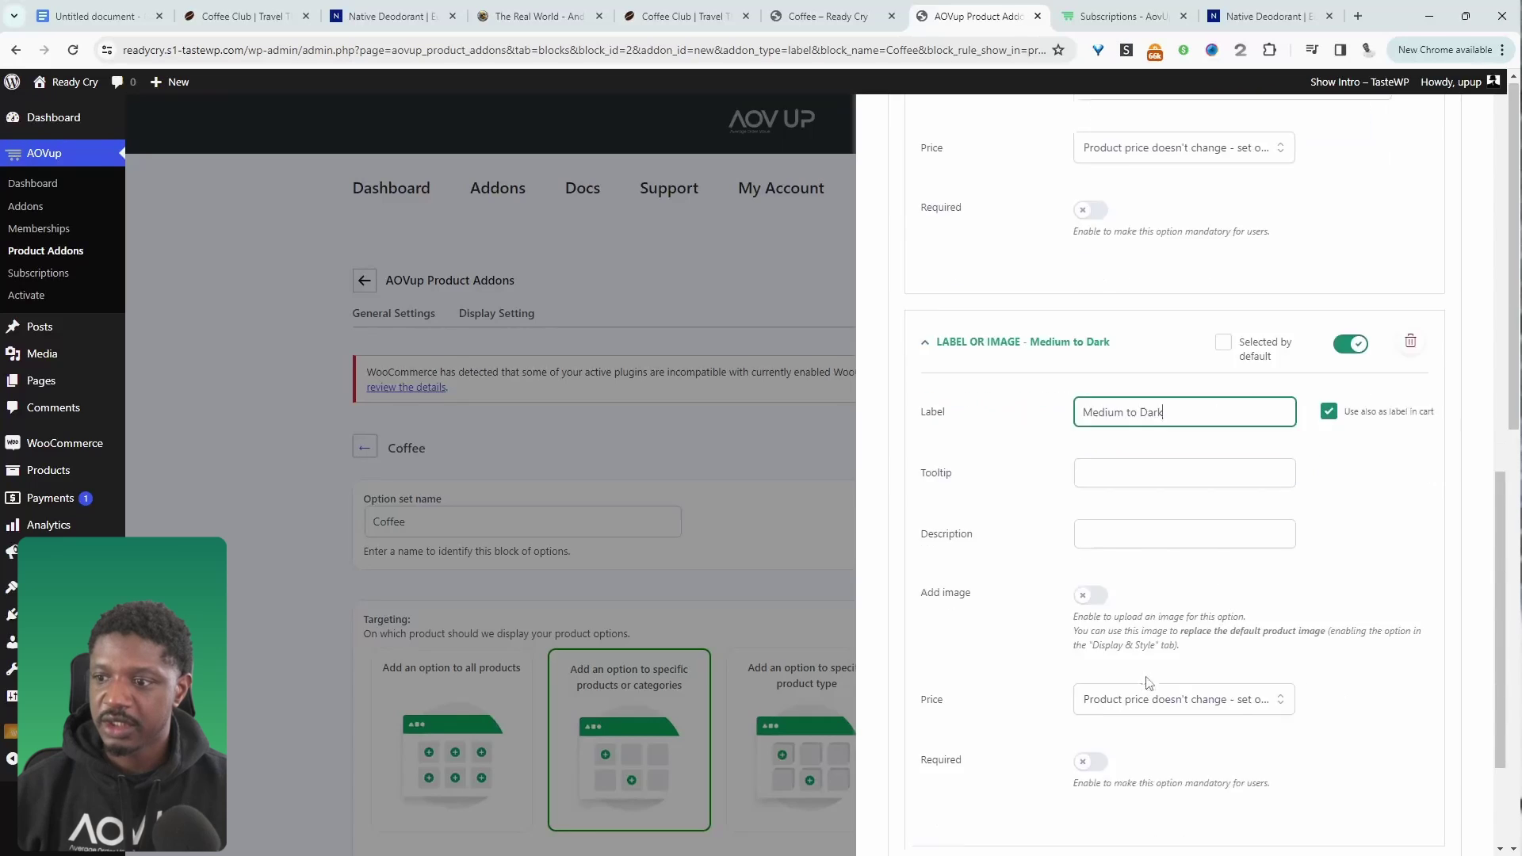
pyautogui.click(1090, 455)
pyautogui.click(1256, 631)
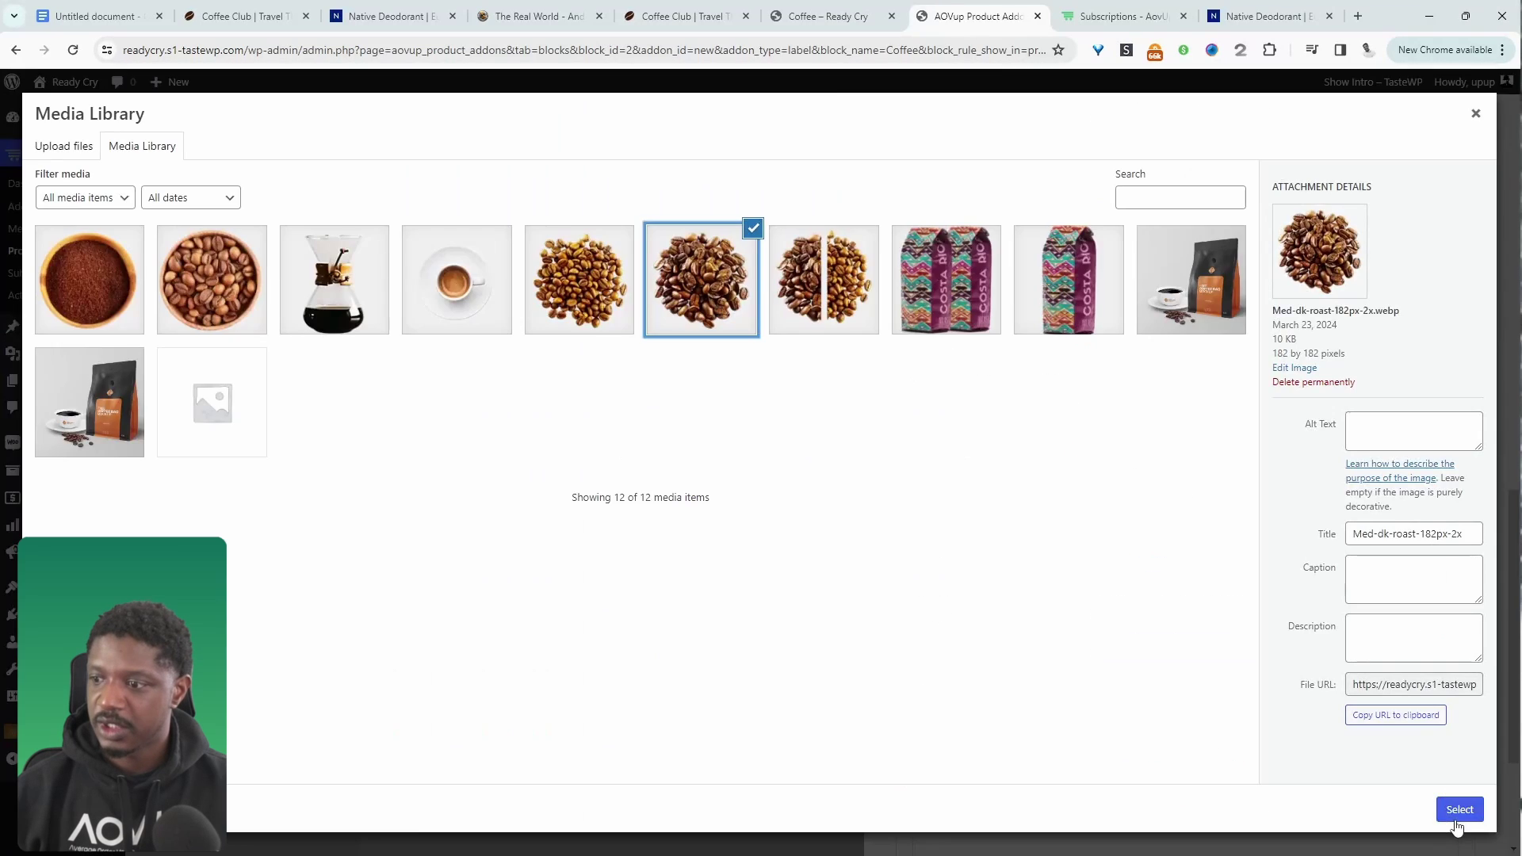
pyautogui.click(1460, 807)
# Add a third roast choice labelled "All Roasts" with the half dark, half light beans image, and save the roast preference option
pyautogui.scroll(-4, 1193, 714)
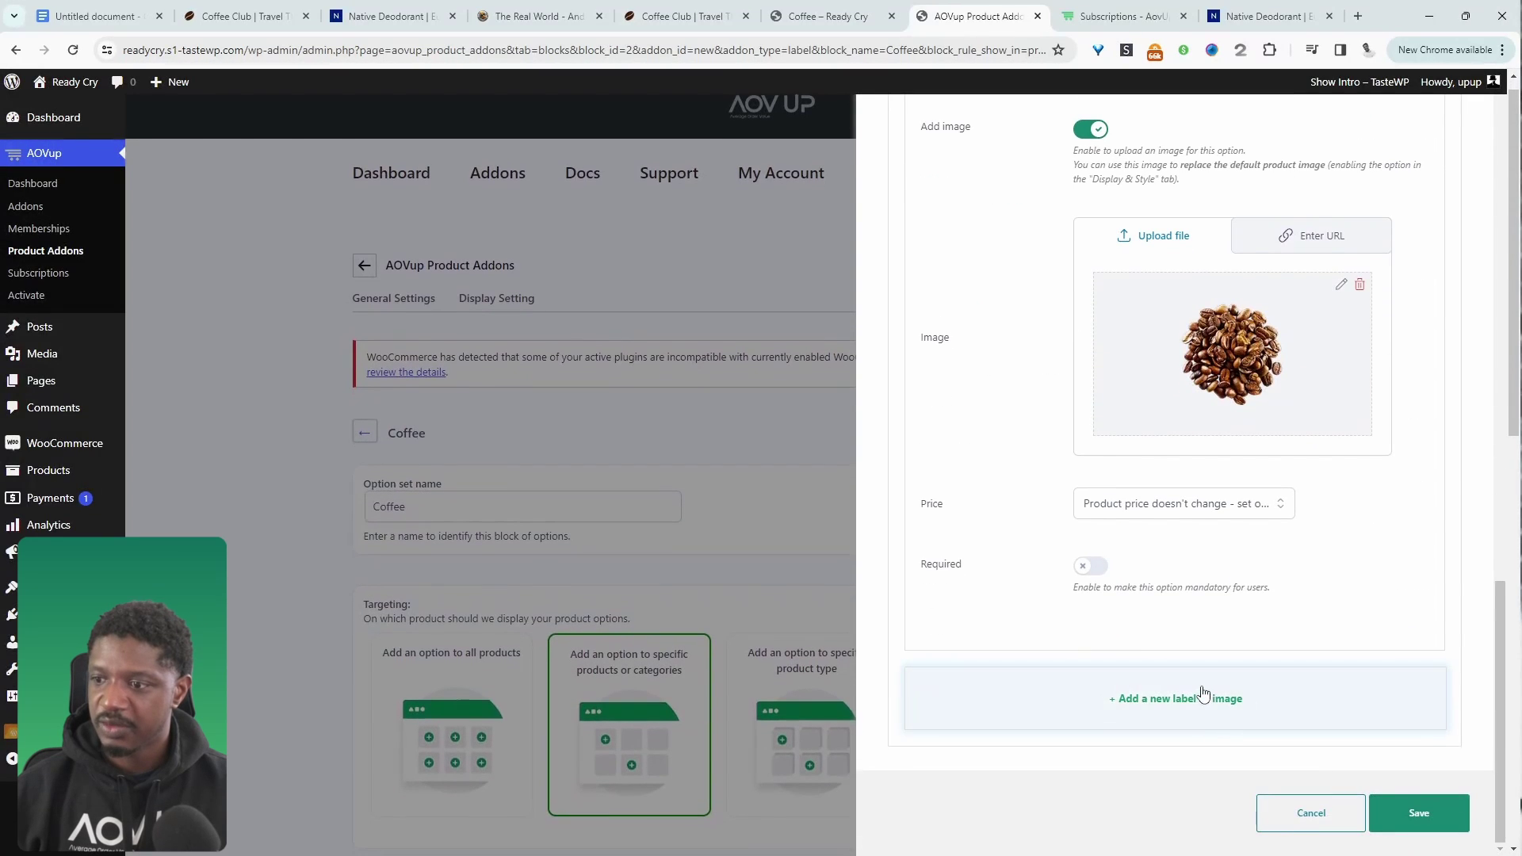
pyautogui.click(1192, 714)
pyautogui.scroll(-3, 1019, 690)
pyautogui.click(1124, 538)
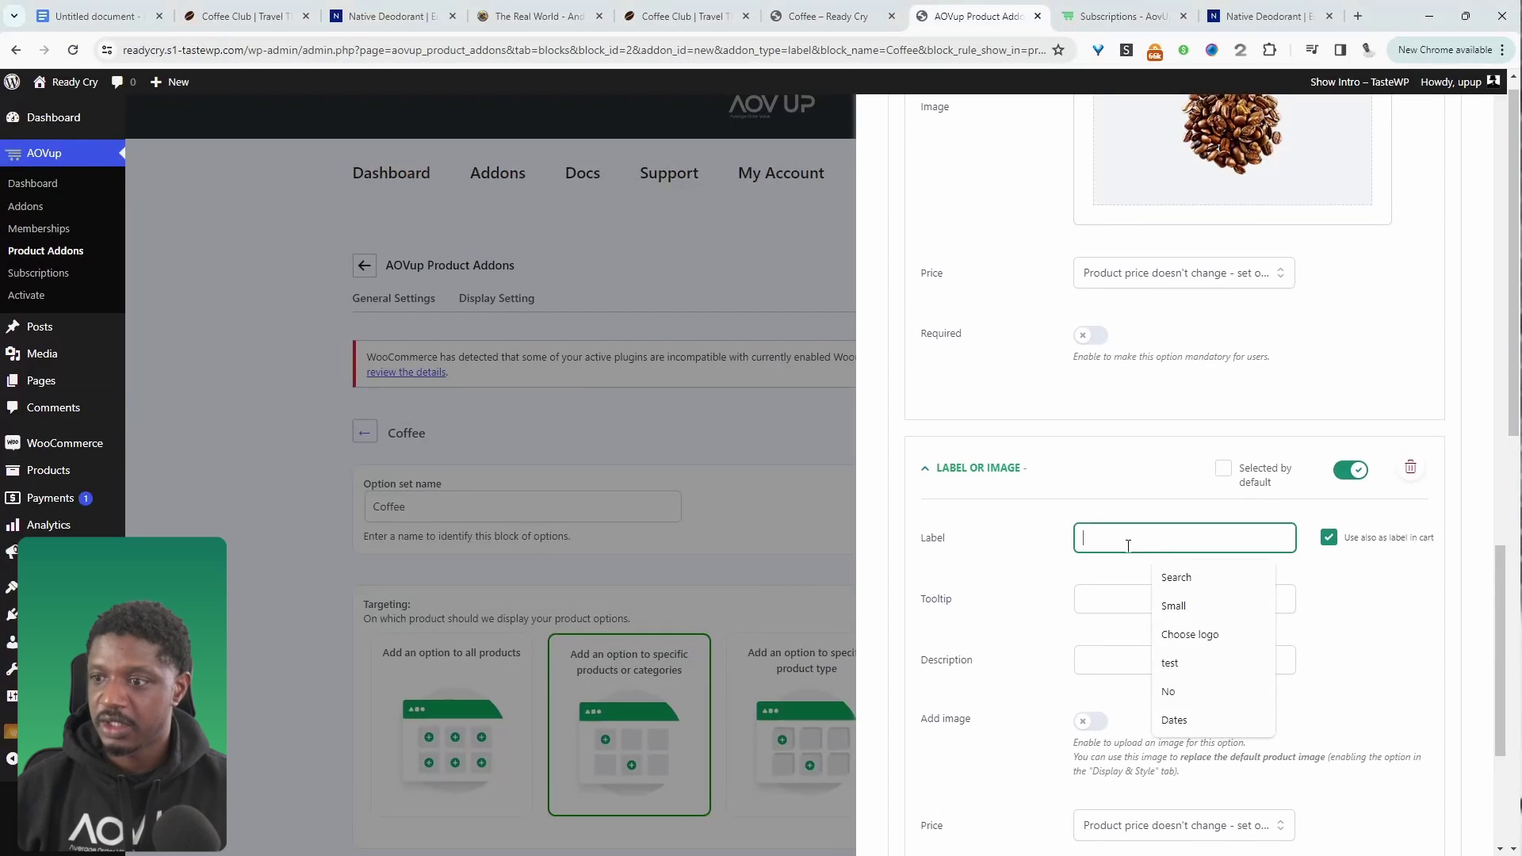
pyautogui.write('All Roasts')
pyautogui.scroll(-3, 1080, 737)
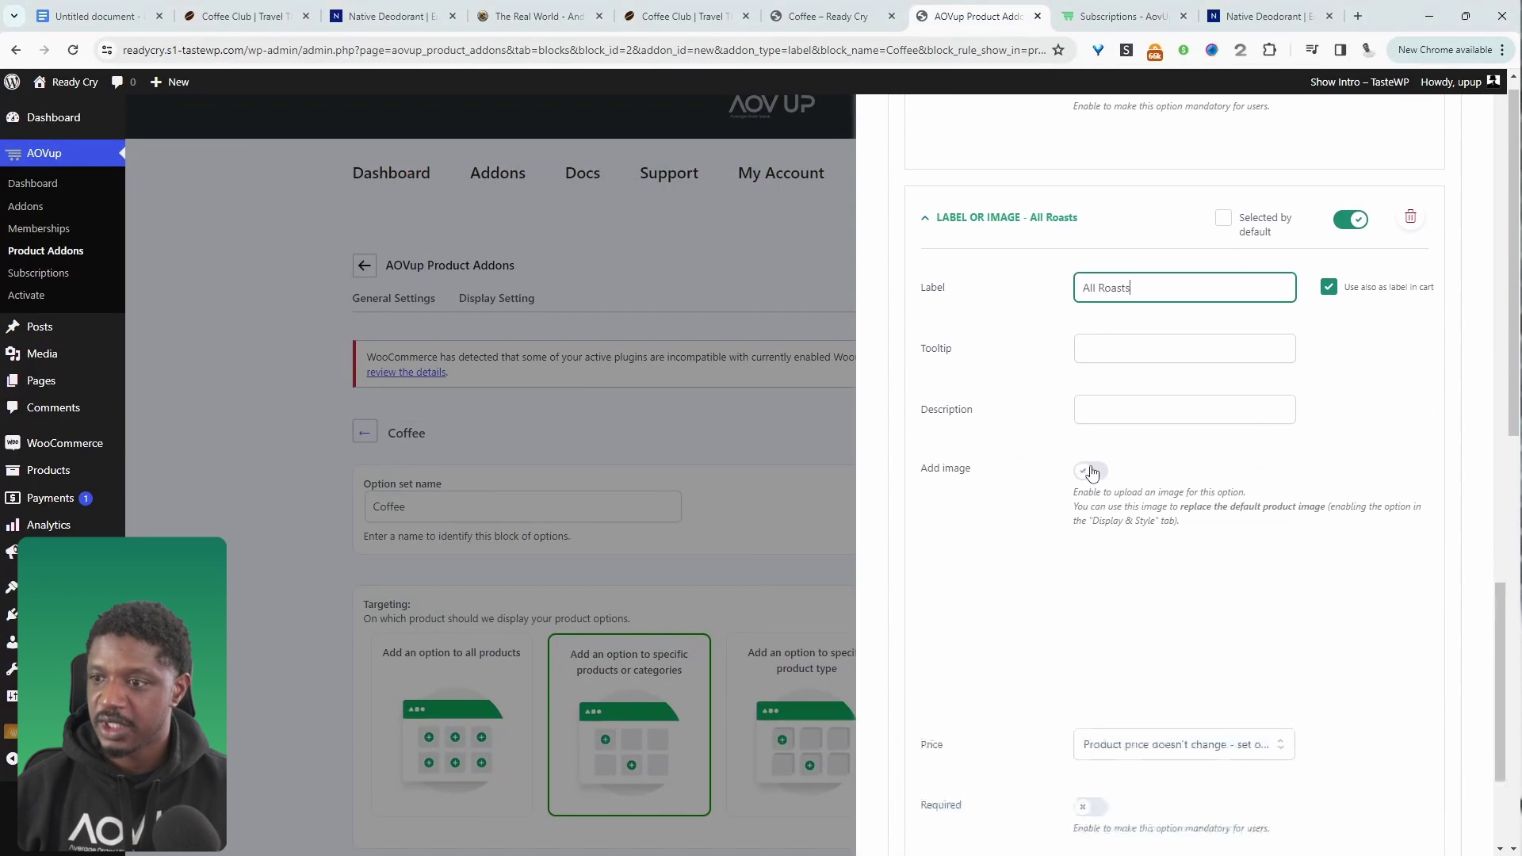
pyautogui.click(1087, 475)
pyautogui.click(1257, 646)
pyautogui.click(1457, 809)
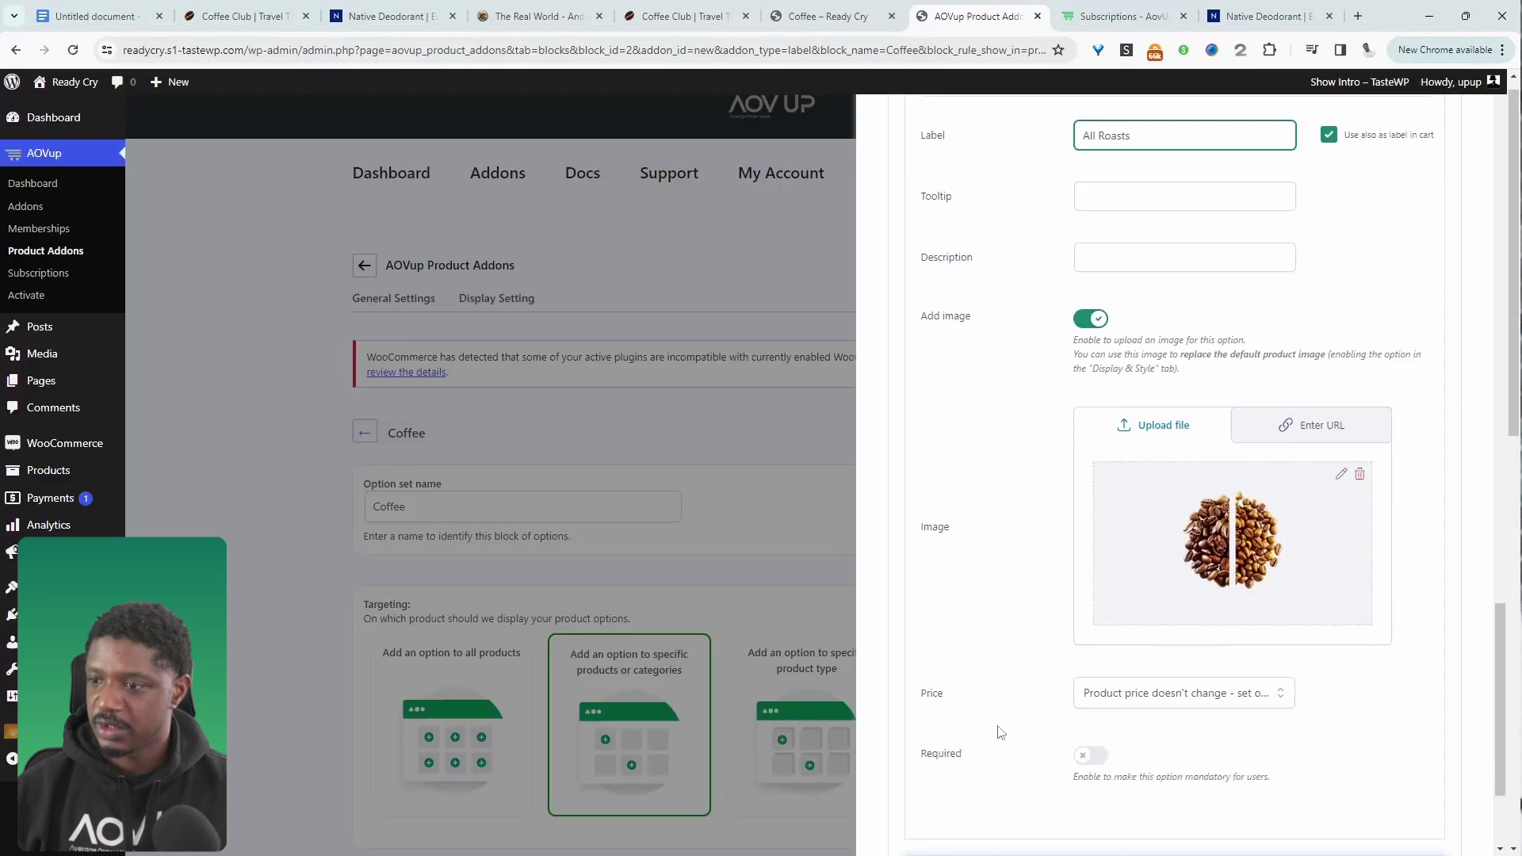
pyautogui.scroll(-3, 1002, 704)
pyautogui.click(1395, 816)
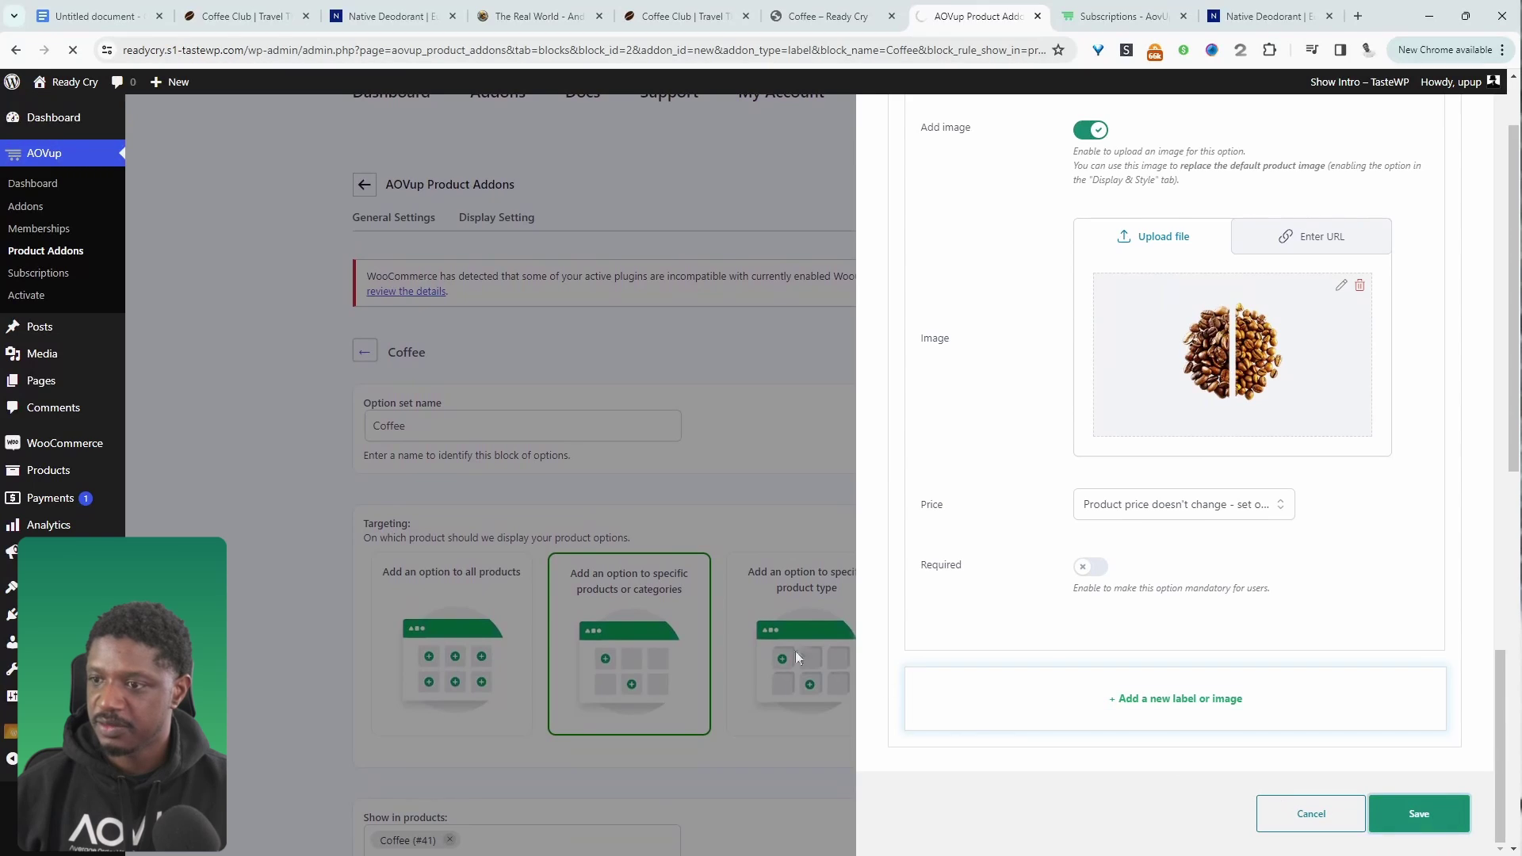
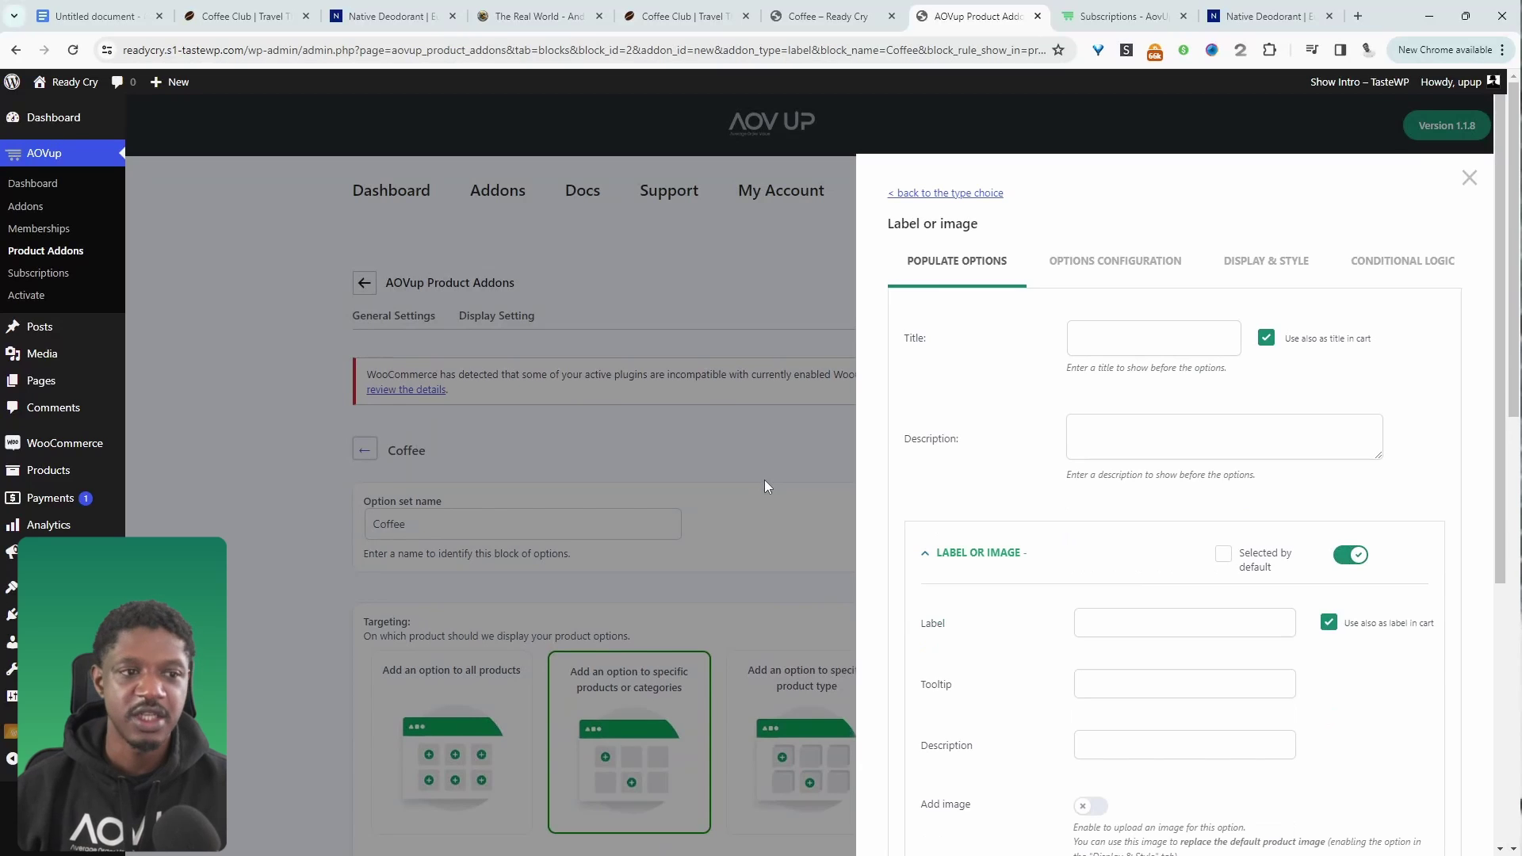
# Title the new Label or image option "NUMBER OF BAGS PER SHIPMENT" and label its first choice "Double Bag"
pyautogui.click(1179, 346)
pyautogui.write('NUMBER OF BAGS PER SHIPMENT')
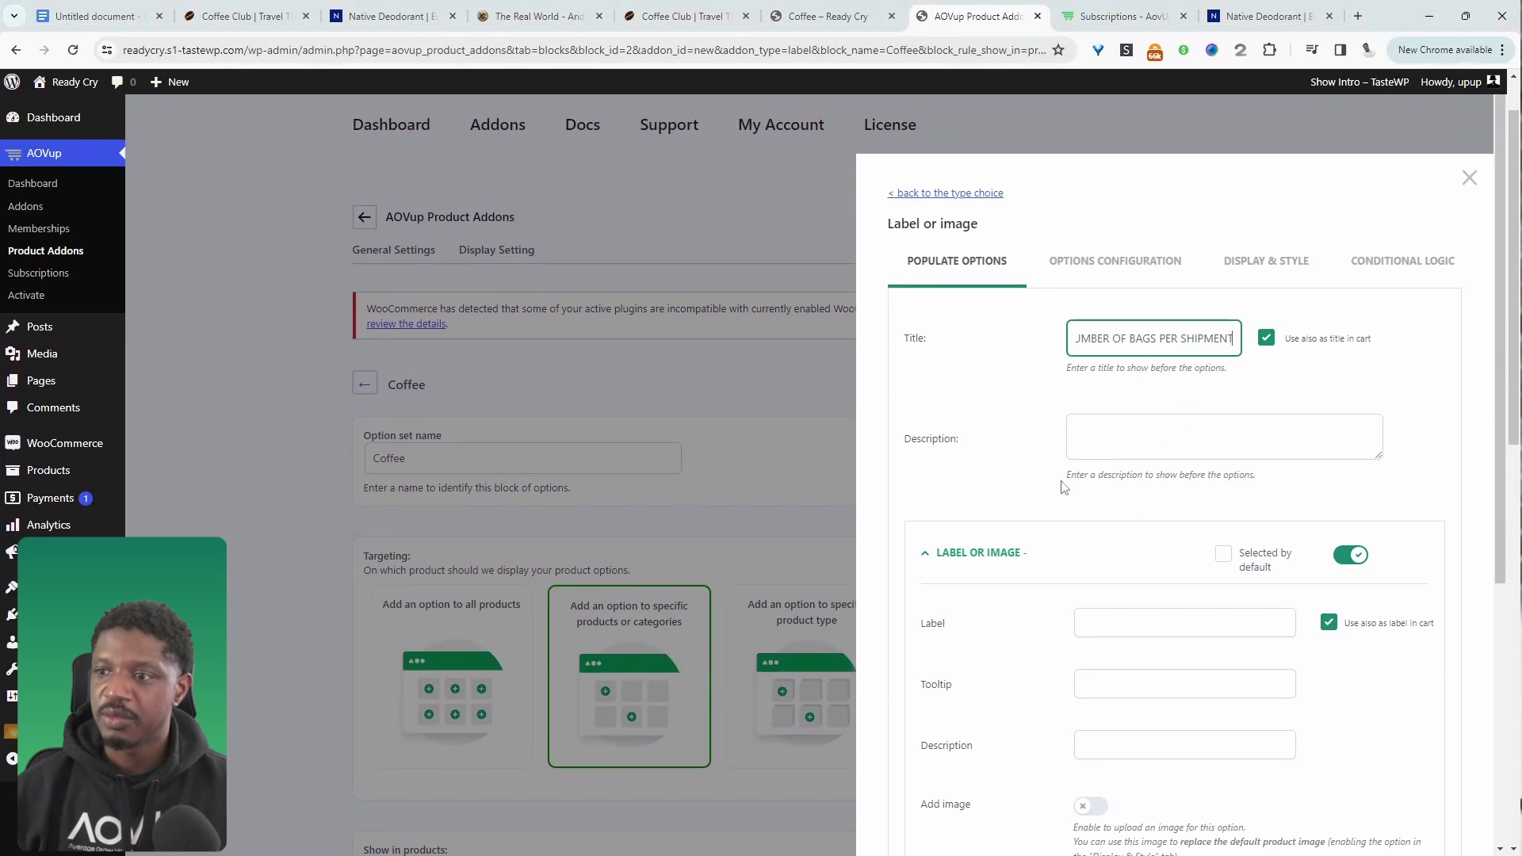
pyautogui.scroll(-5, 1054, 555)
pyautogui.scroll(4, 1062, 604)
pyautogui.click(1125, 513)
pyautogui.write('Double Bag')
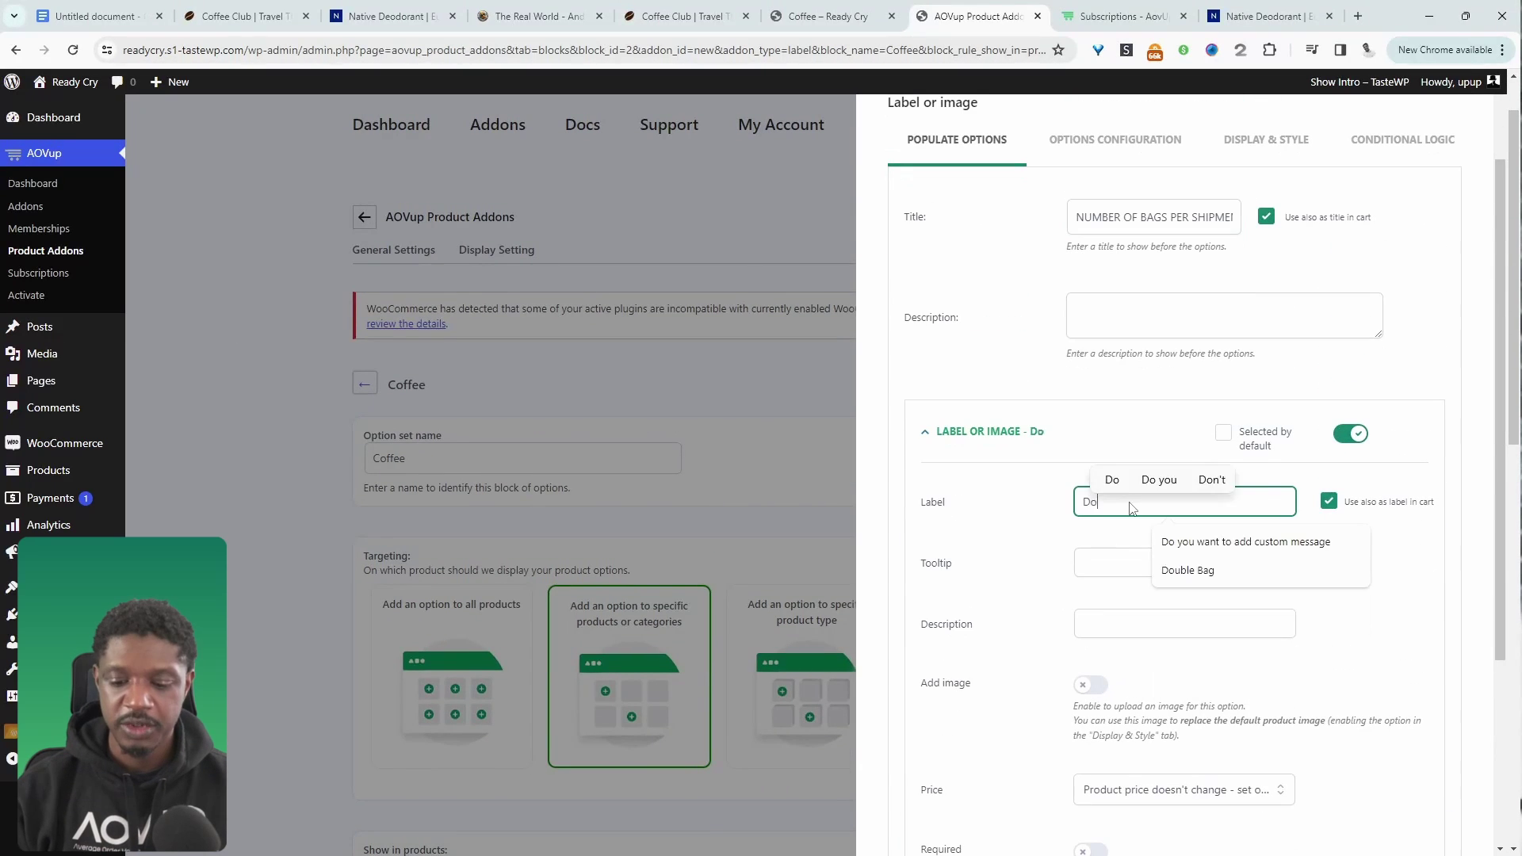
# Enable the image for the Double Bag choice and assign the picture of two coffee bags from the media library
pyautogui.scroll(-3, 1121, 642)
pyautogui.scroll(-1, 1173, 595)
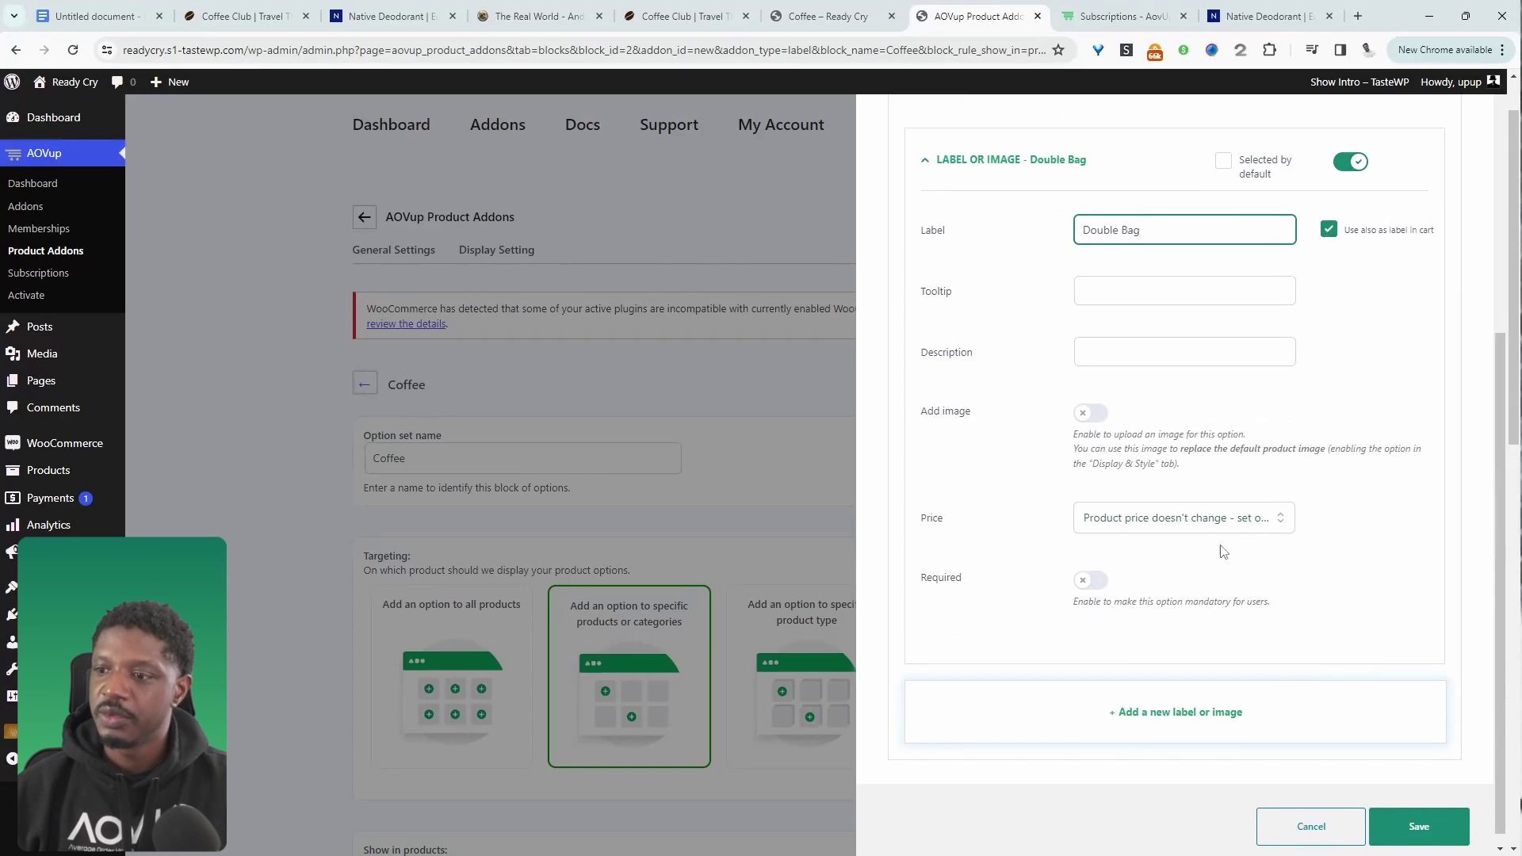
pyautogui.click(1106, 416)
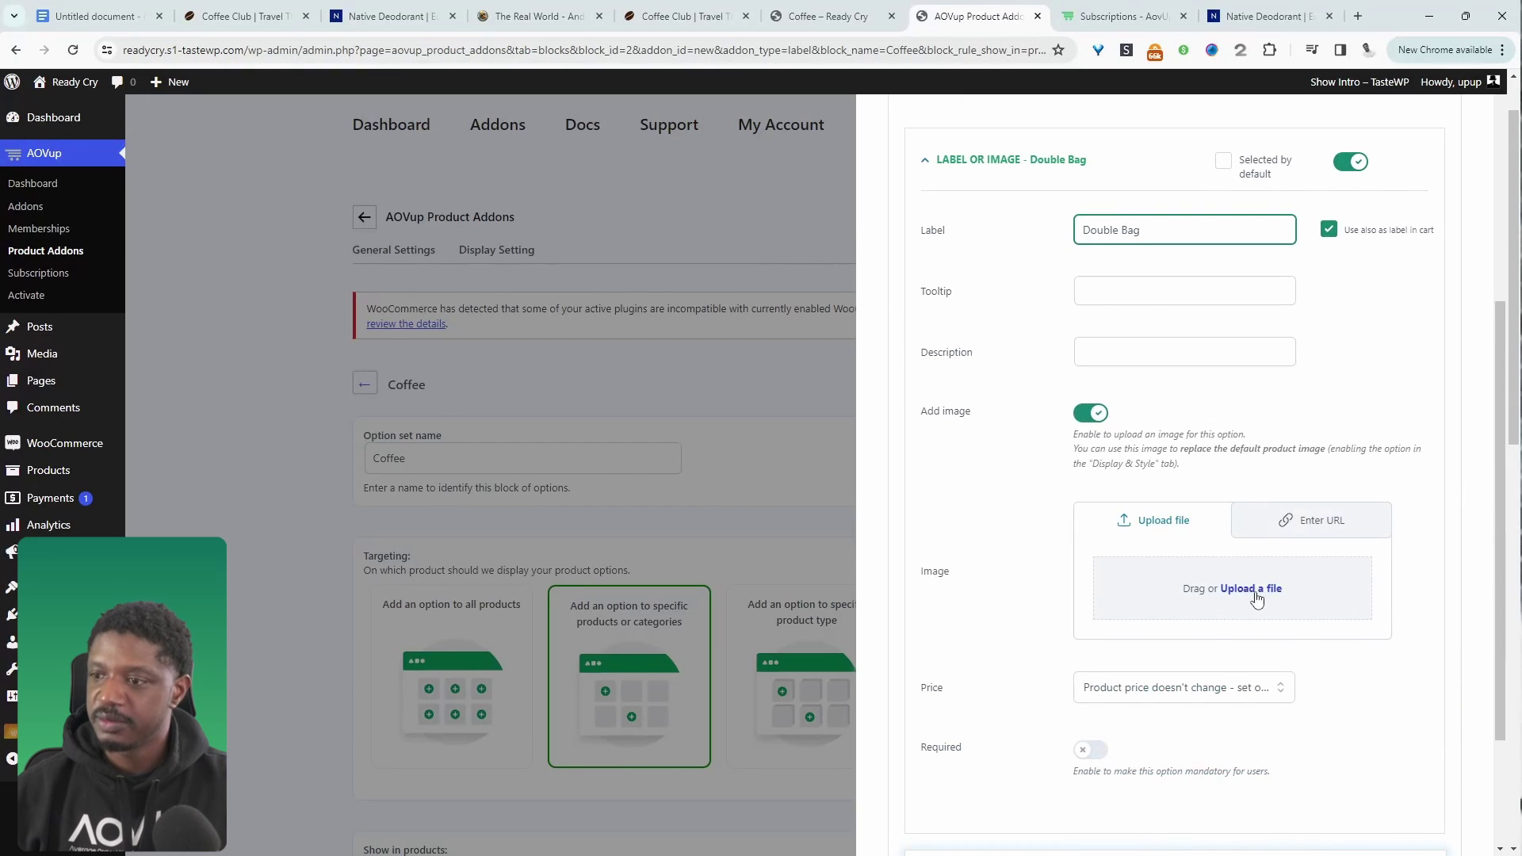
pyautogui.click(1224, 587)
pyautogui.click(943, 279)
pyautogui.click(1461, 808)
# Set the Double Bag choice to increase the product price, with a regular option cost of 30
pyautogui.scroll(-3, 1266, 753)
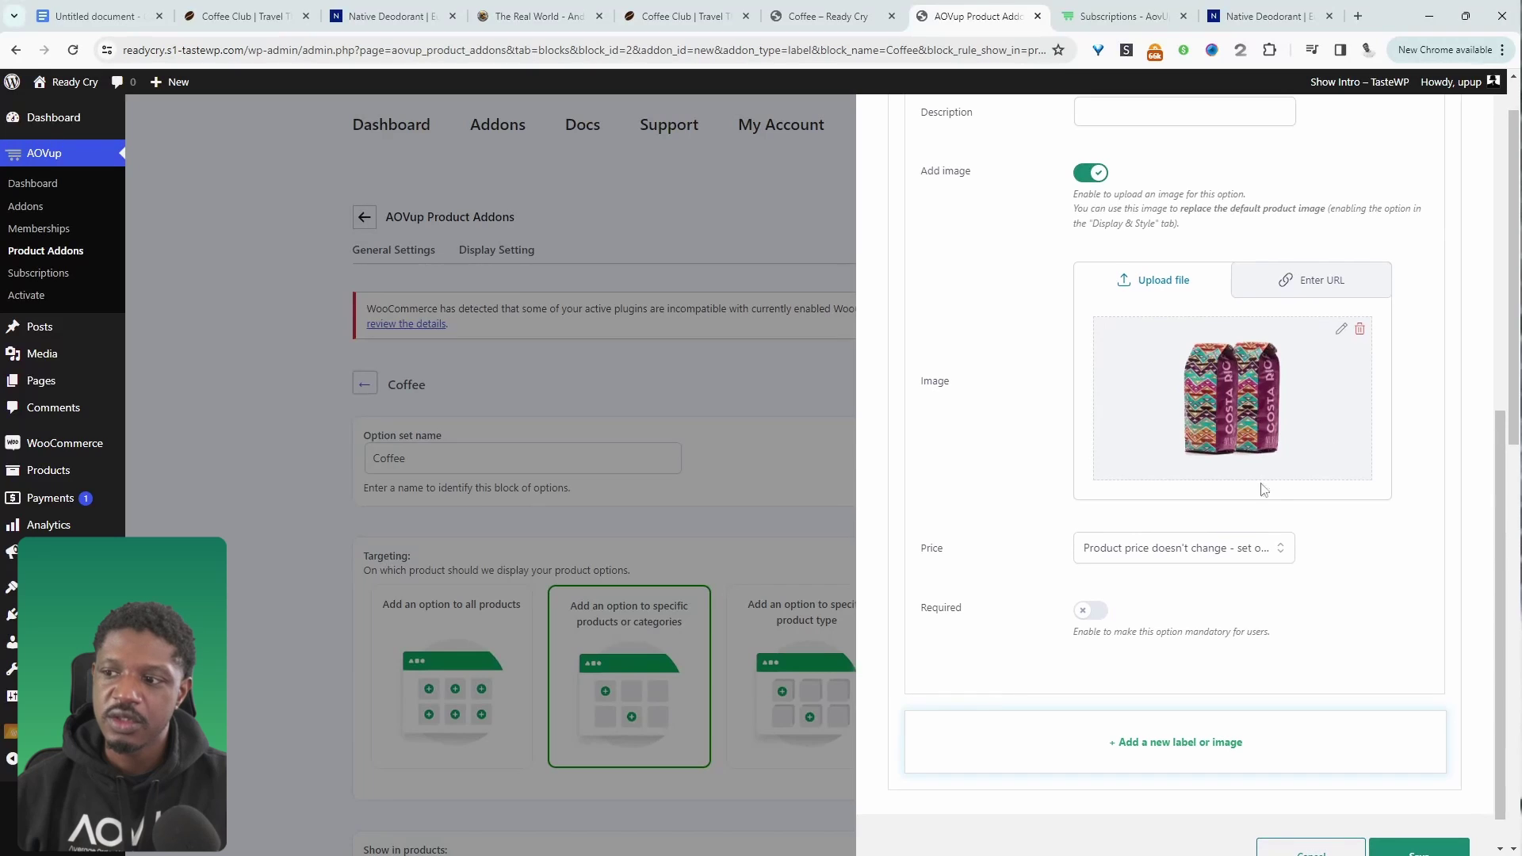
pyautogui.click(1185, 552)
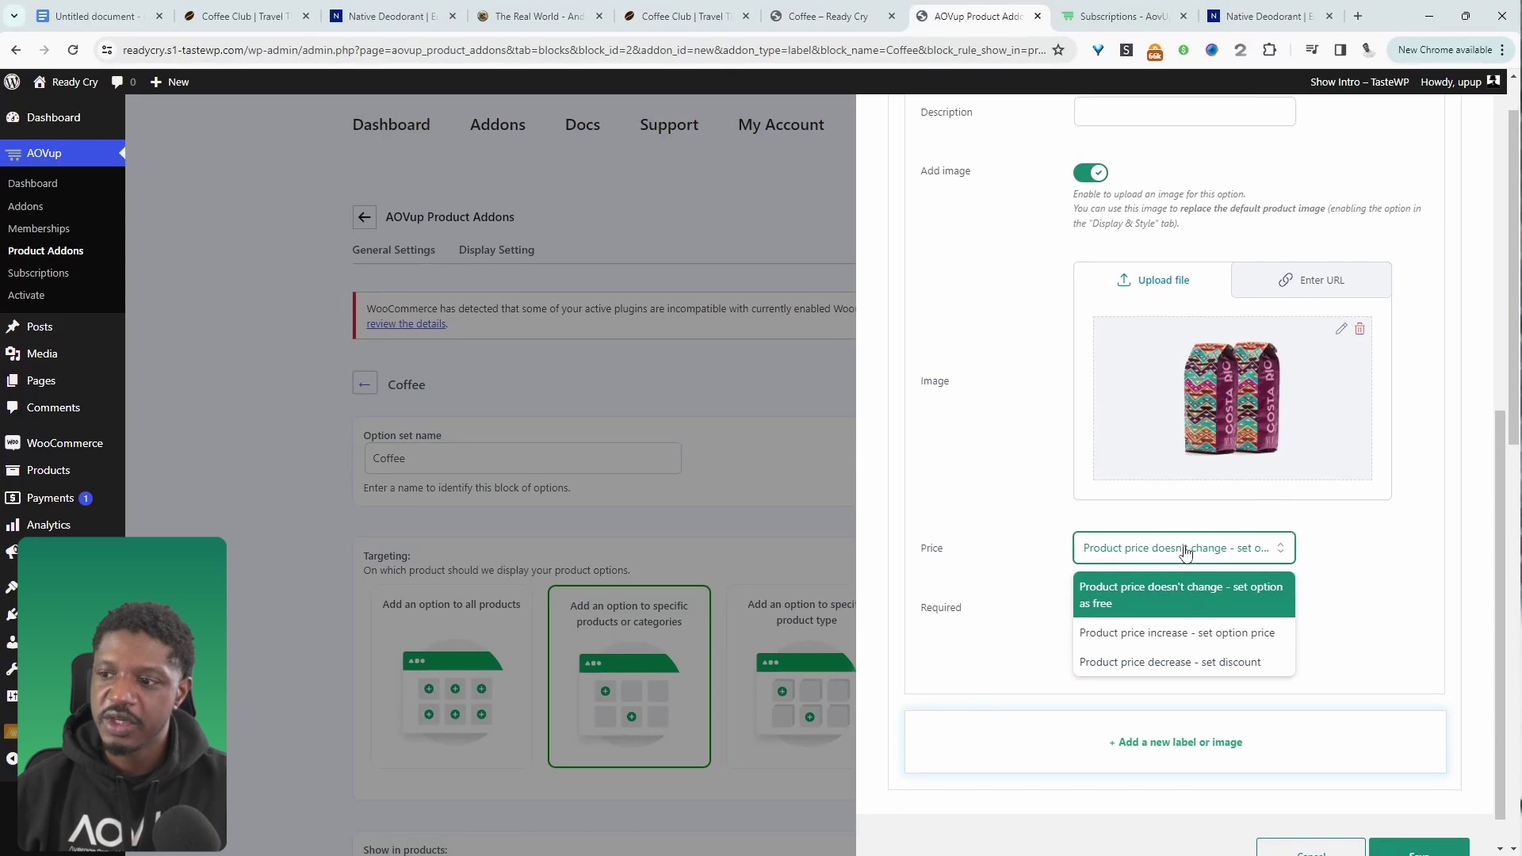
pyautogui.click(1188, 635)
pyautogui.click(1122, 612)
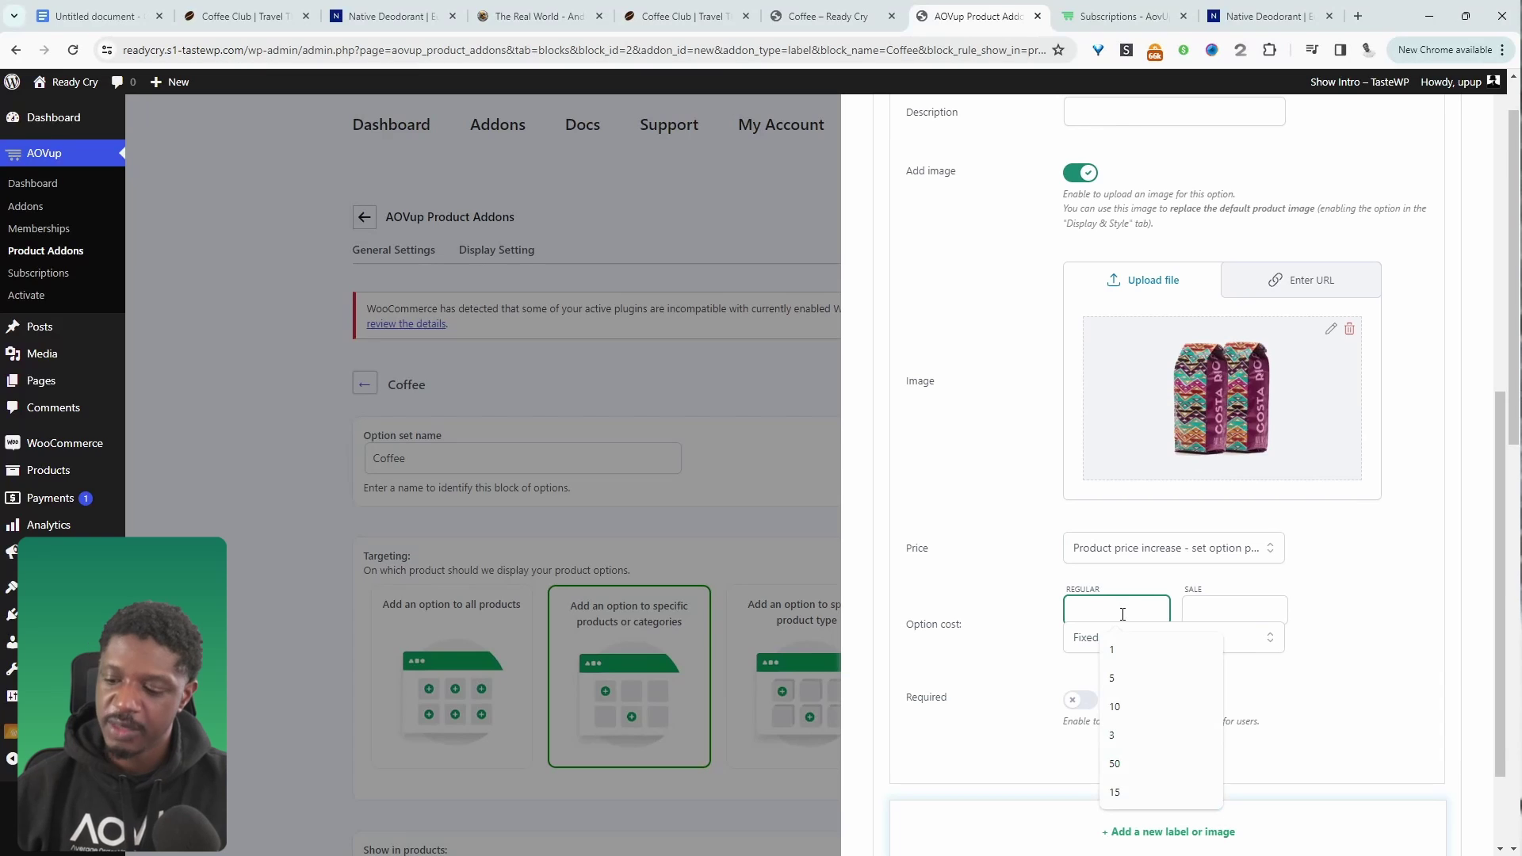
pyautogui.write('30')
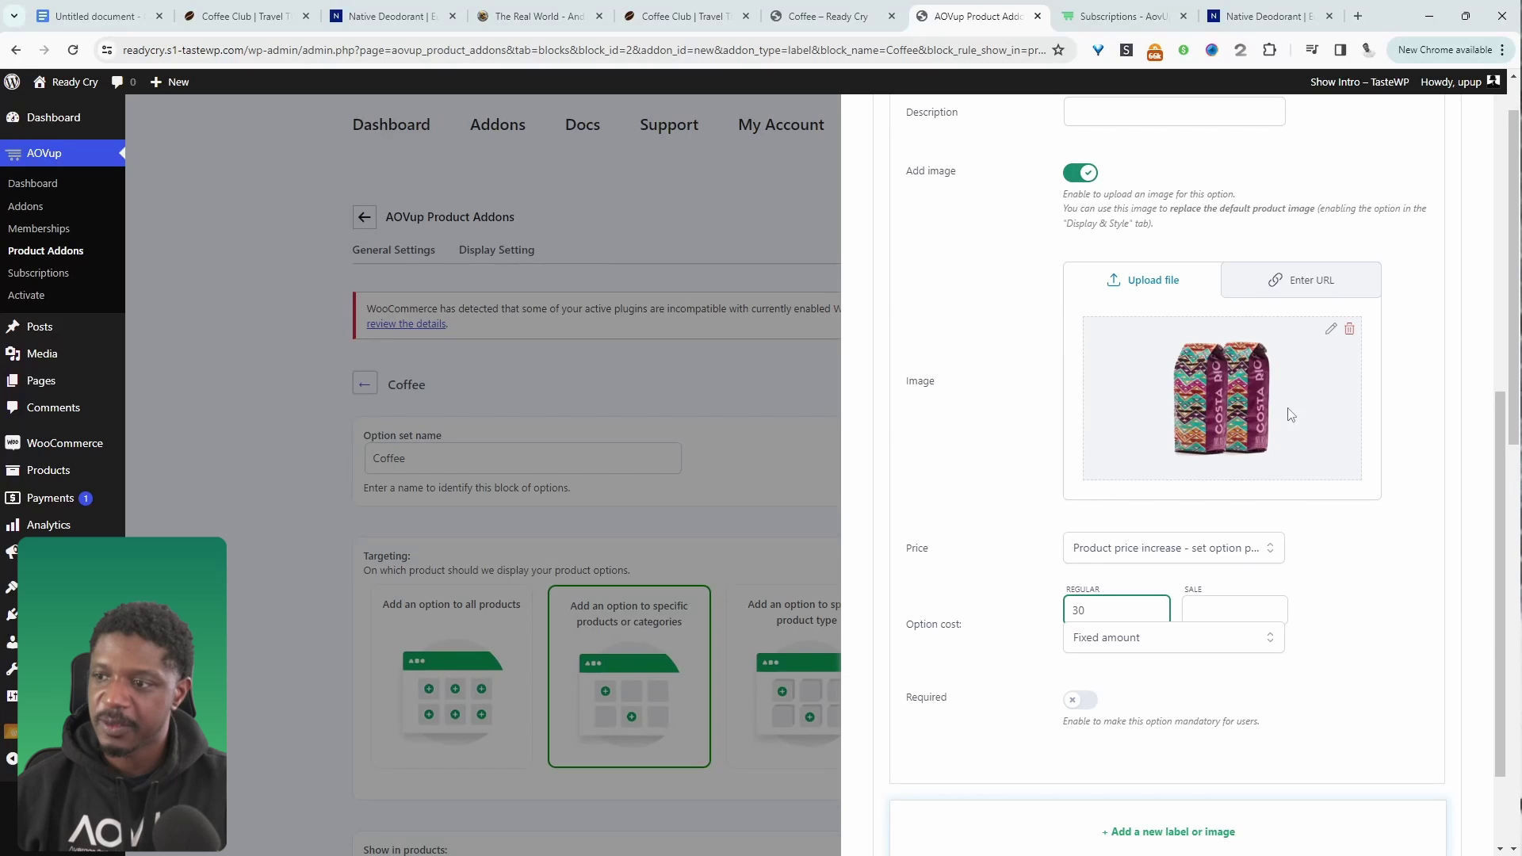
# Add a second choice to the bags-per-shipment option and label it "Single Bag"
pyautogui.scroll(-2, 1206, 592)
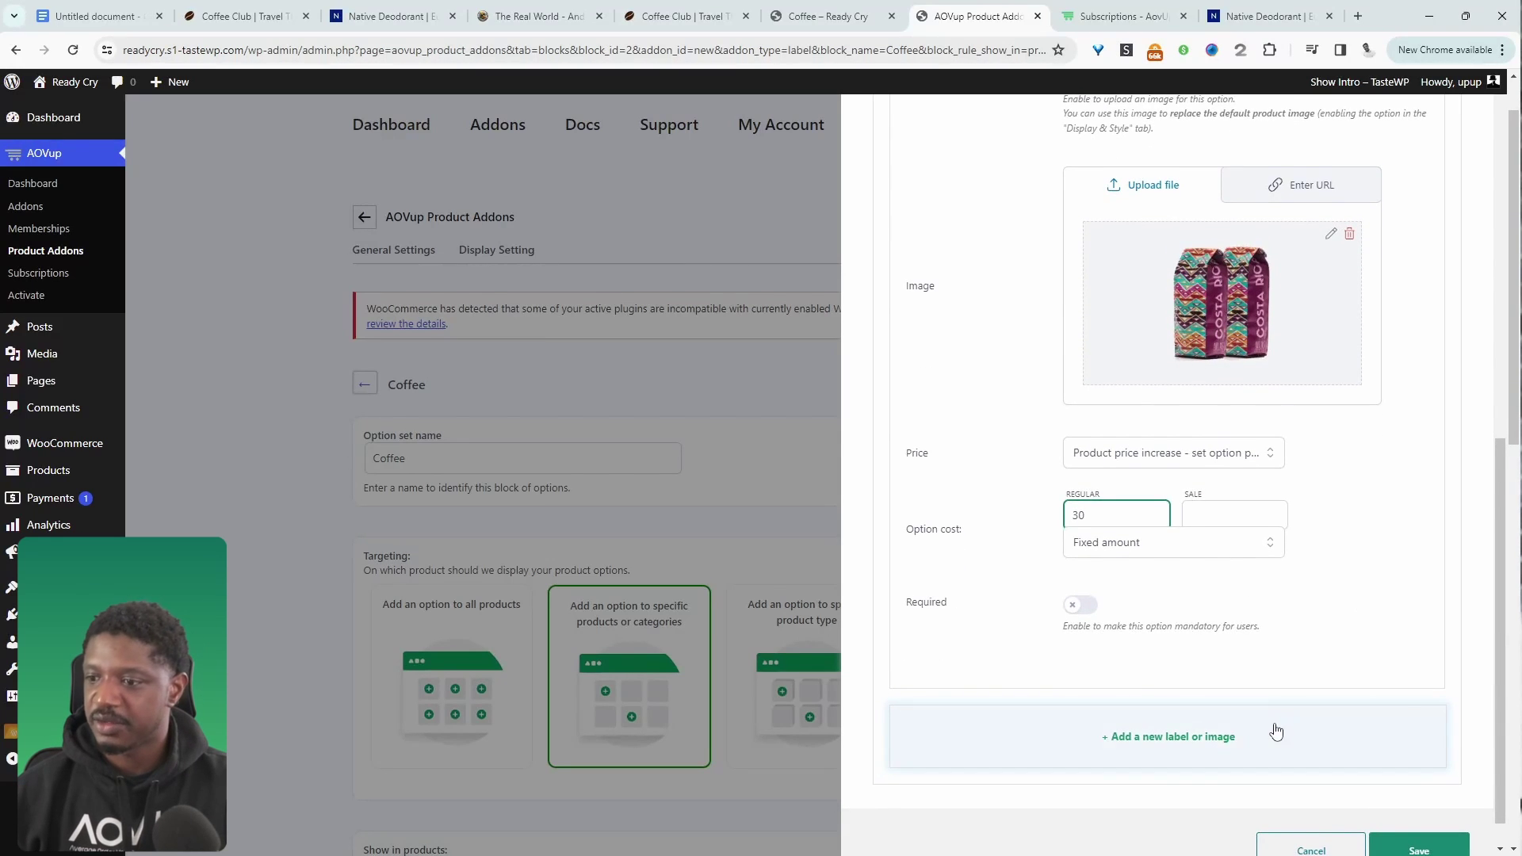
pyautogui.scroll(-1, 1347, 769)
pyautogui.click(1177, 705)
pyautogui.scroll(-3, 1160, 711)
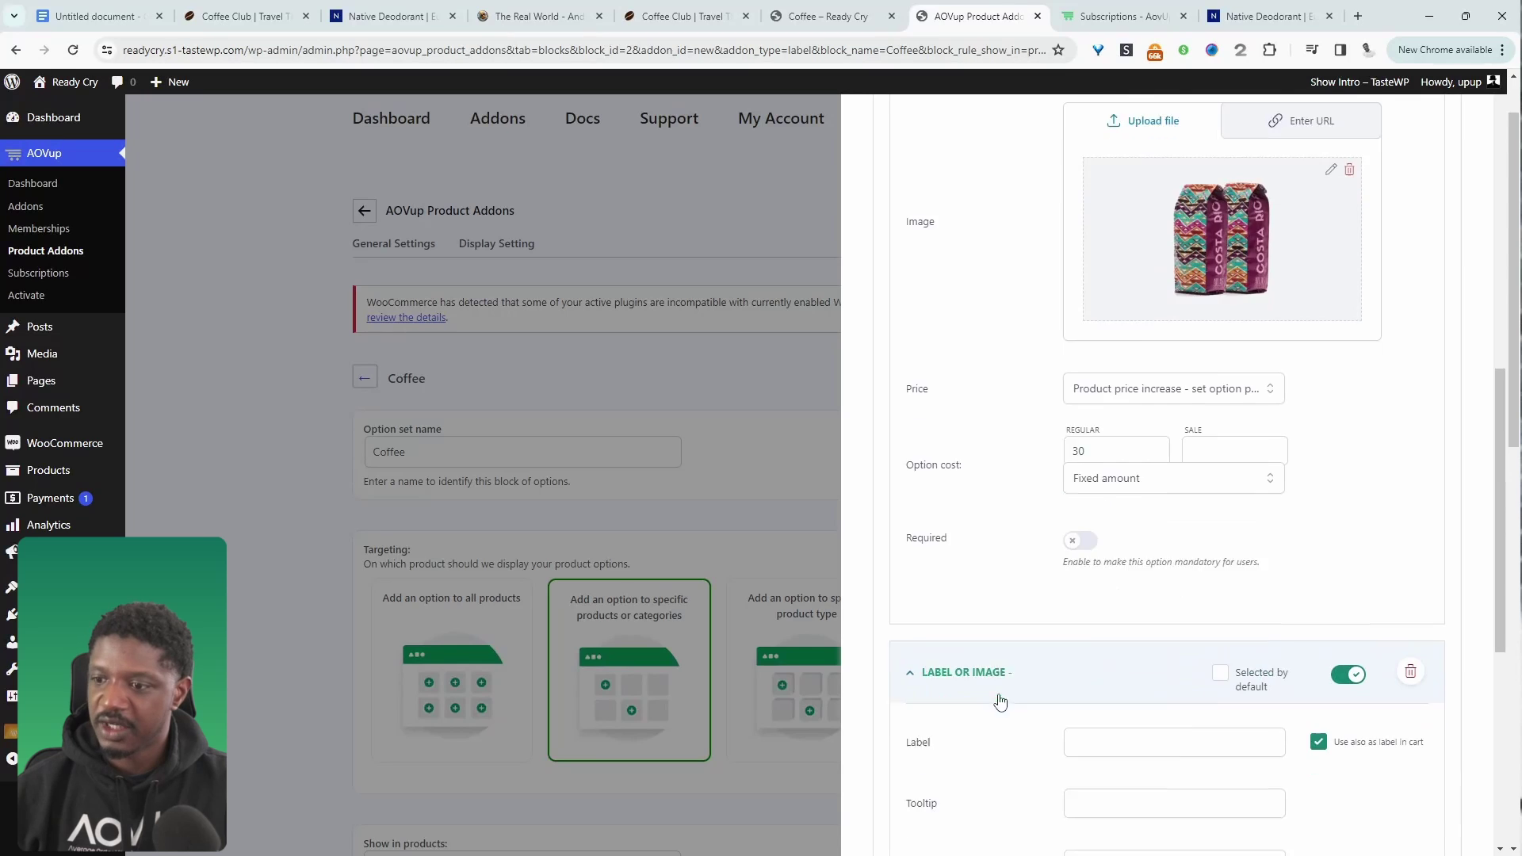
pyautogui.click(1138, 571)
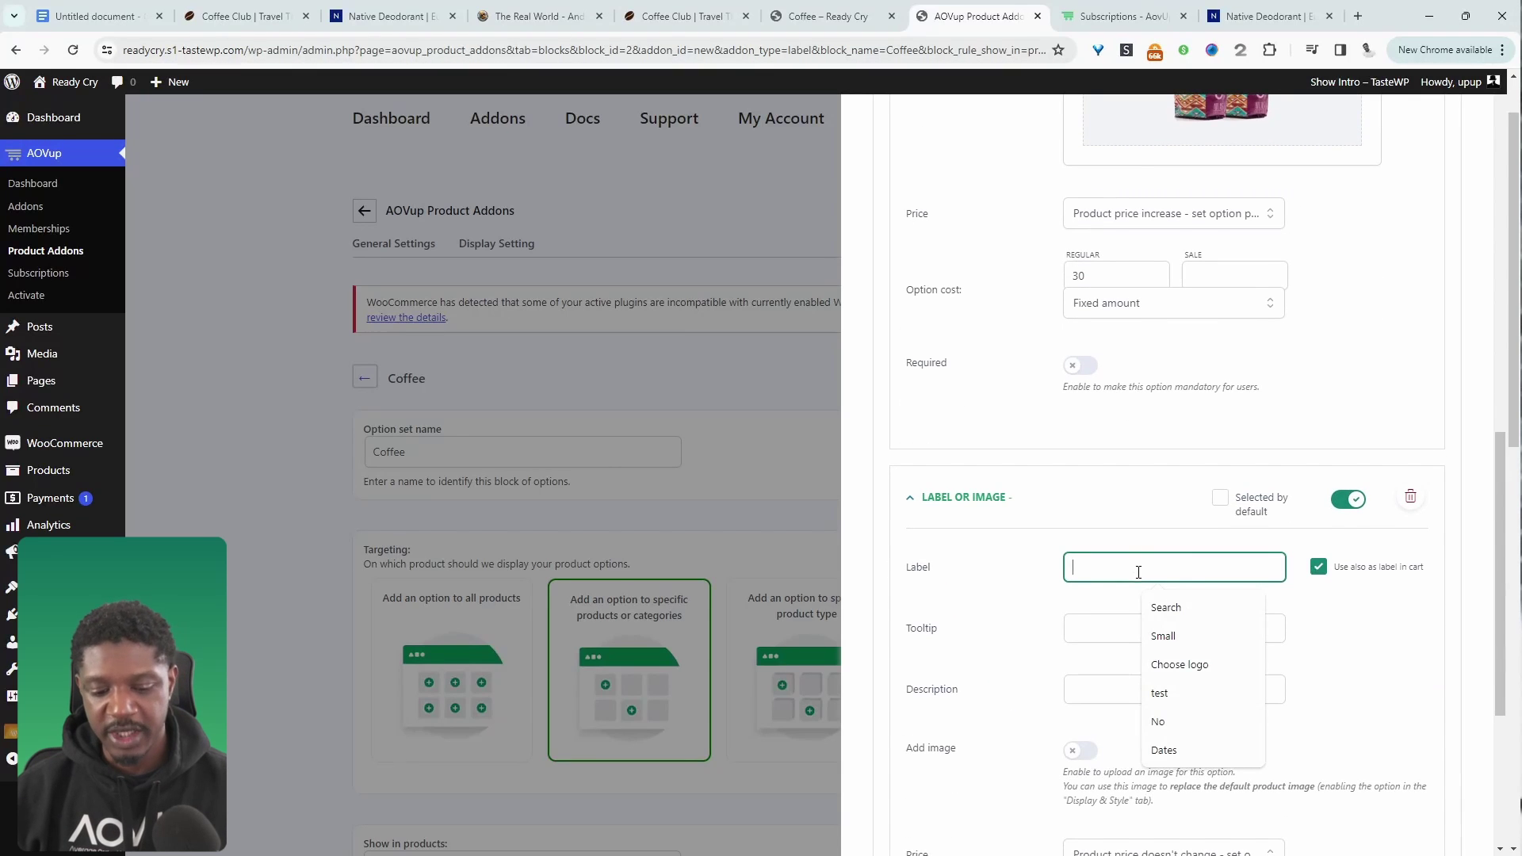
pyautogui.write('Single Bag')
# Enable the image for the Single Bag choice and assign 6oz-bag-Subs-100px-2x.webp from the media library
pyautogui.scroll(-3, 1138, 571)
pyautogui.click(1080, 514)
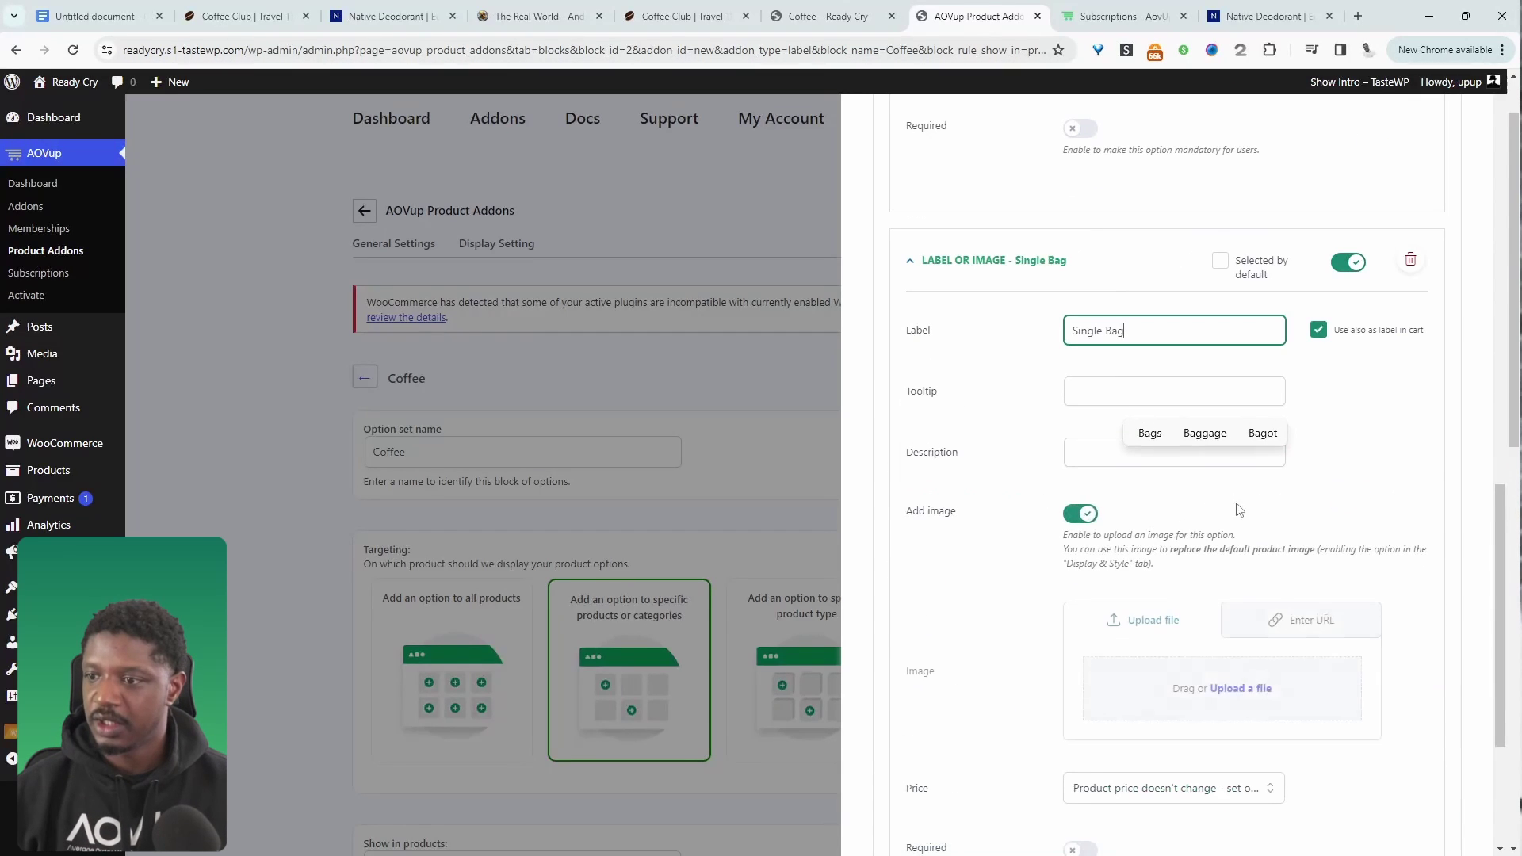
pyautogui.click(1253, 703)
pyautogui.click(1080, 287)
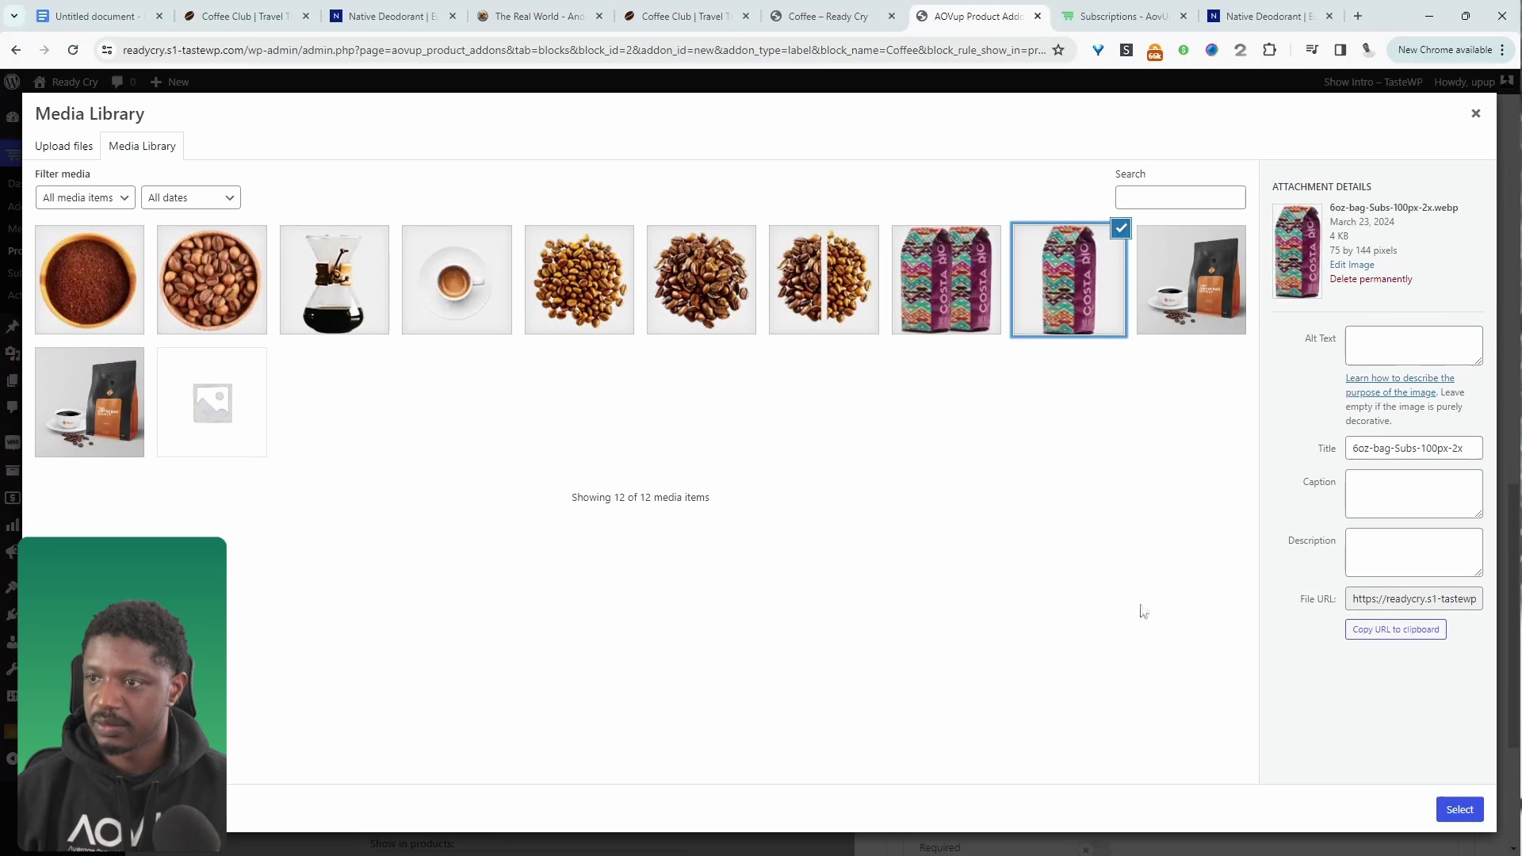
pyautogui.click(1475, 816)
# Set the Single Bag choice to increase the product price, with a regular option cost of 16
pyautogui.scroll(-5, 1172, 657)
pyautogui.click(1171, 638)
pyautogui.click(1181, 722)
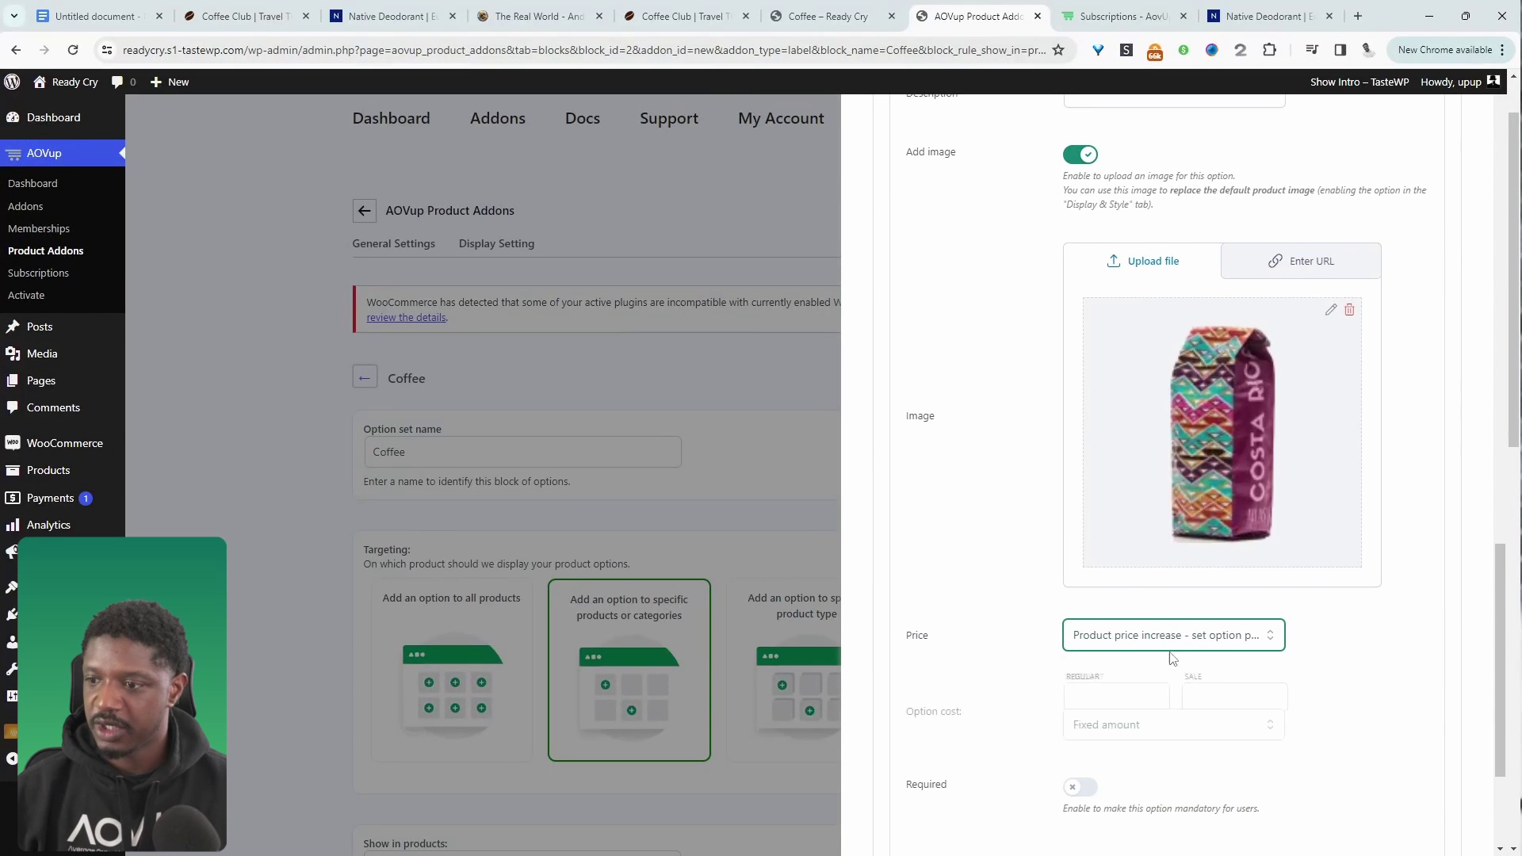
pyautogui.click(1097, 694)
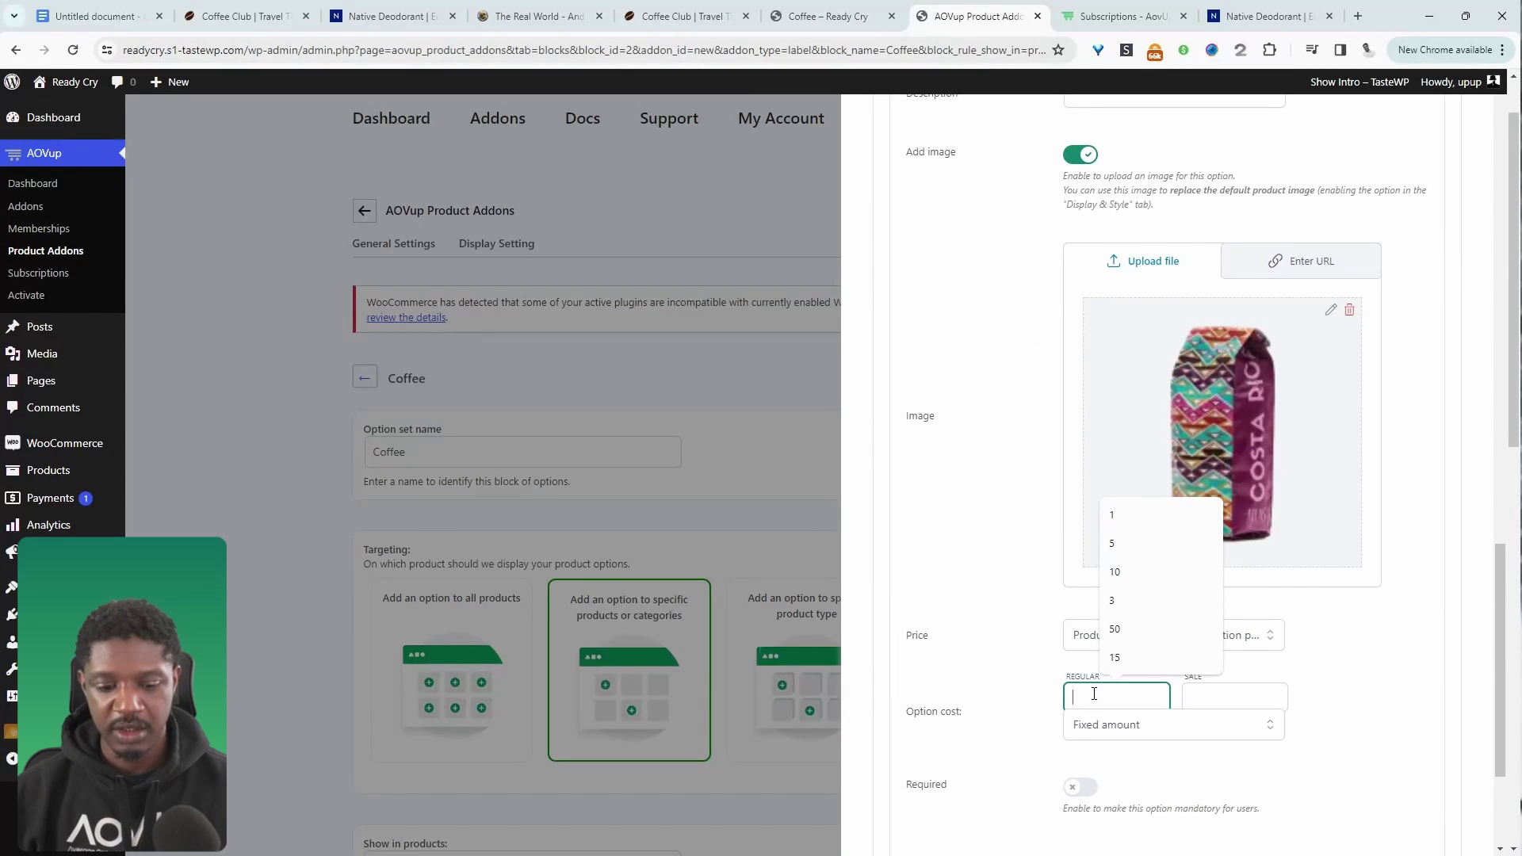
pyautogui.write('16')
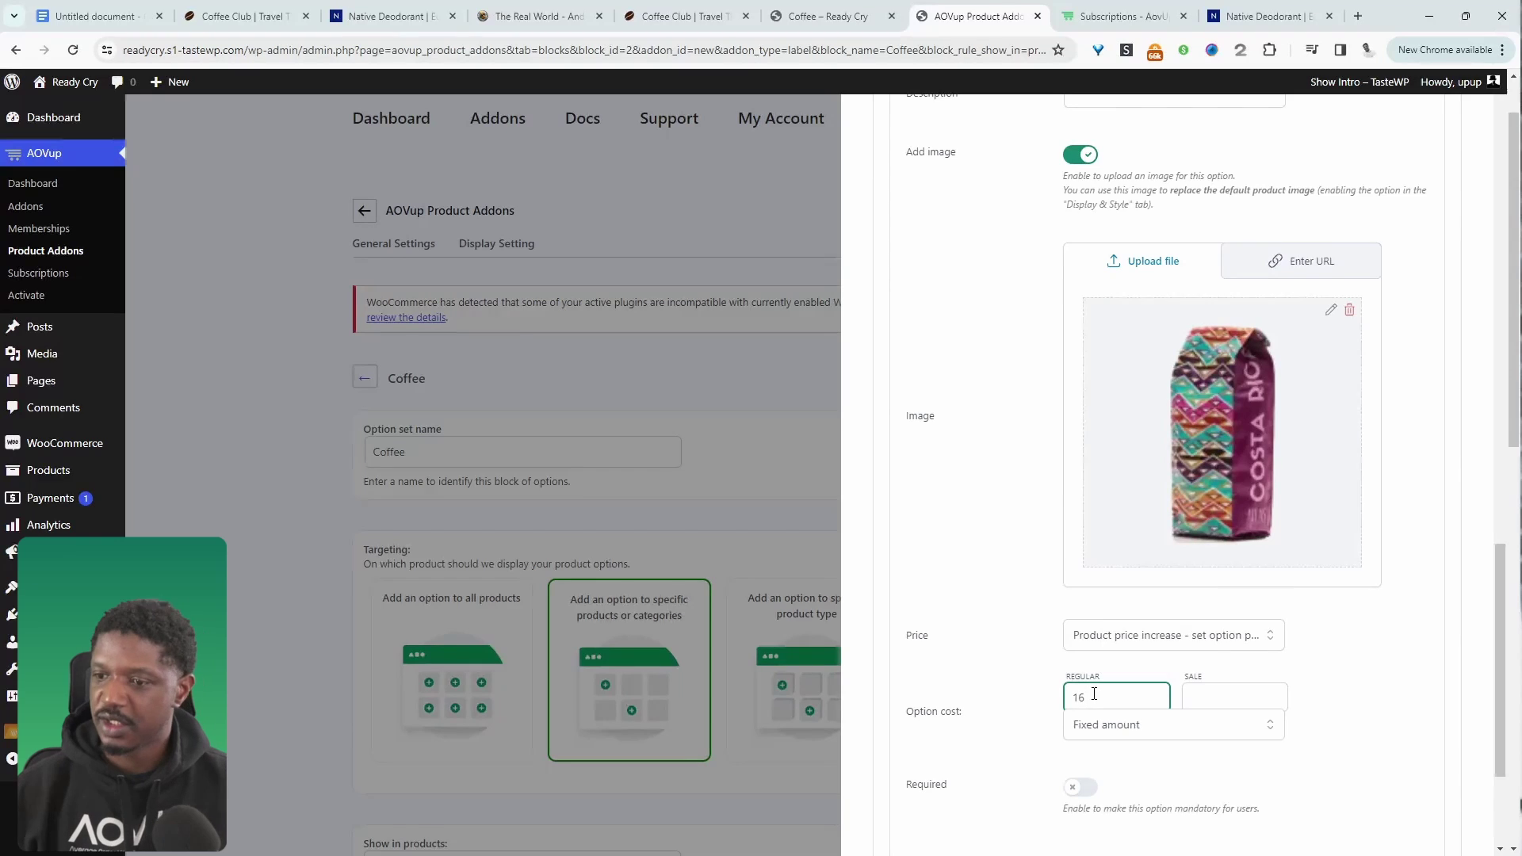
# Add a third choice to the bags-per-shipment option and label it "Half Bag"
pyautogui.scroll(-3, 1094, 694)
pyautogui.click(1165, 703)
pyautogui.scroll(-4, 1173, 649)
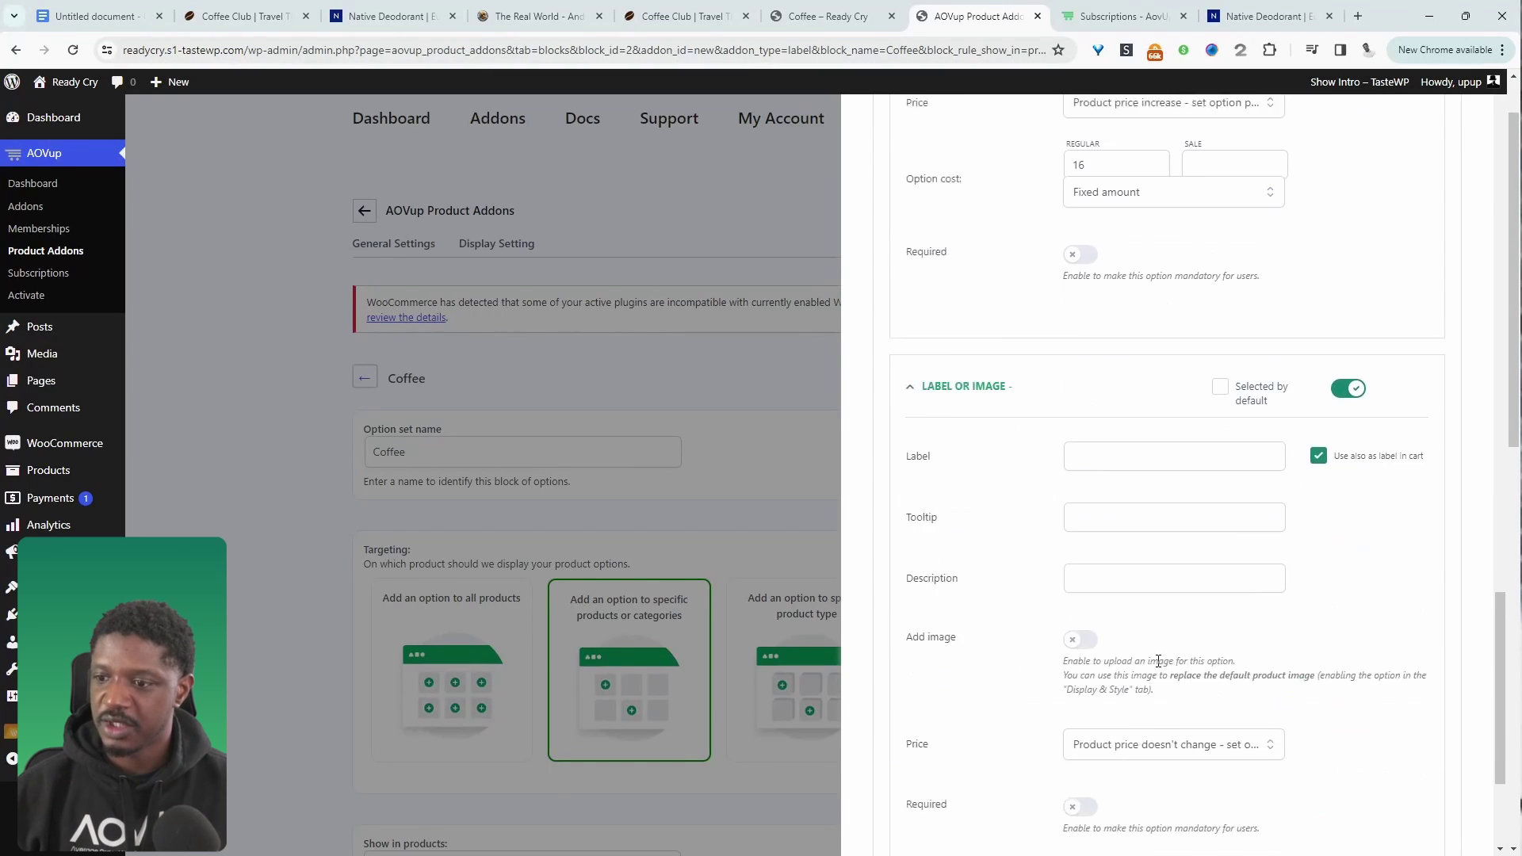
pyautogui.click(1101, 441)
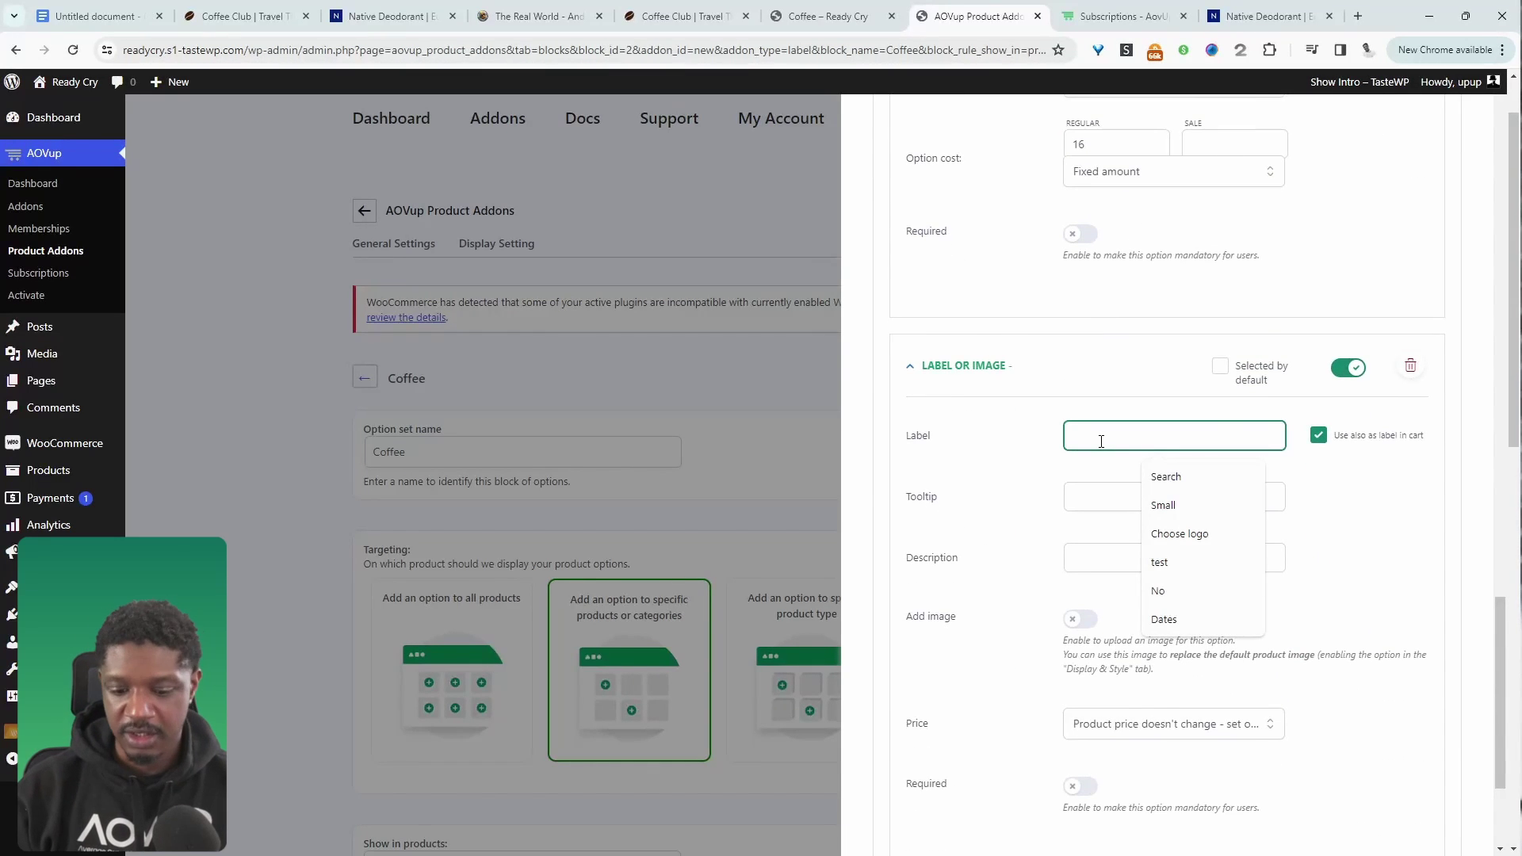
pyautogui.write('Half Bag')
pyautogui.scroll(-3, 1110, 436)
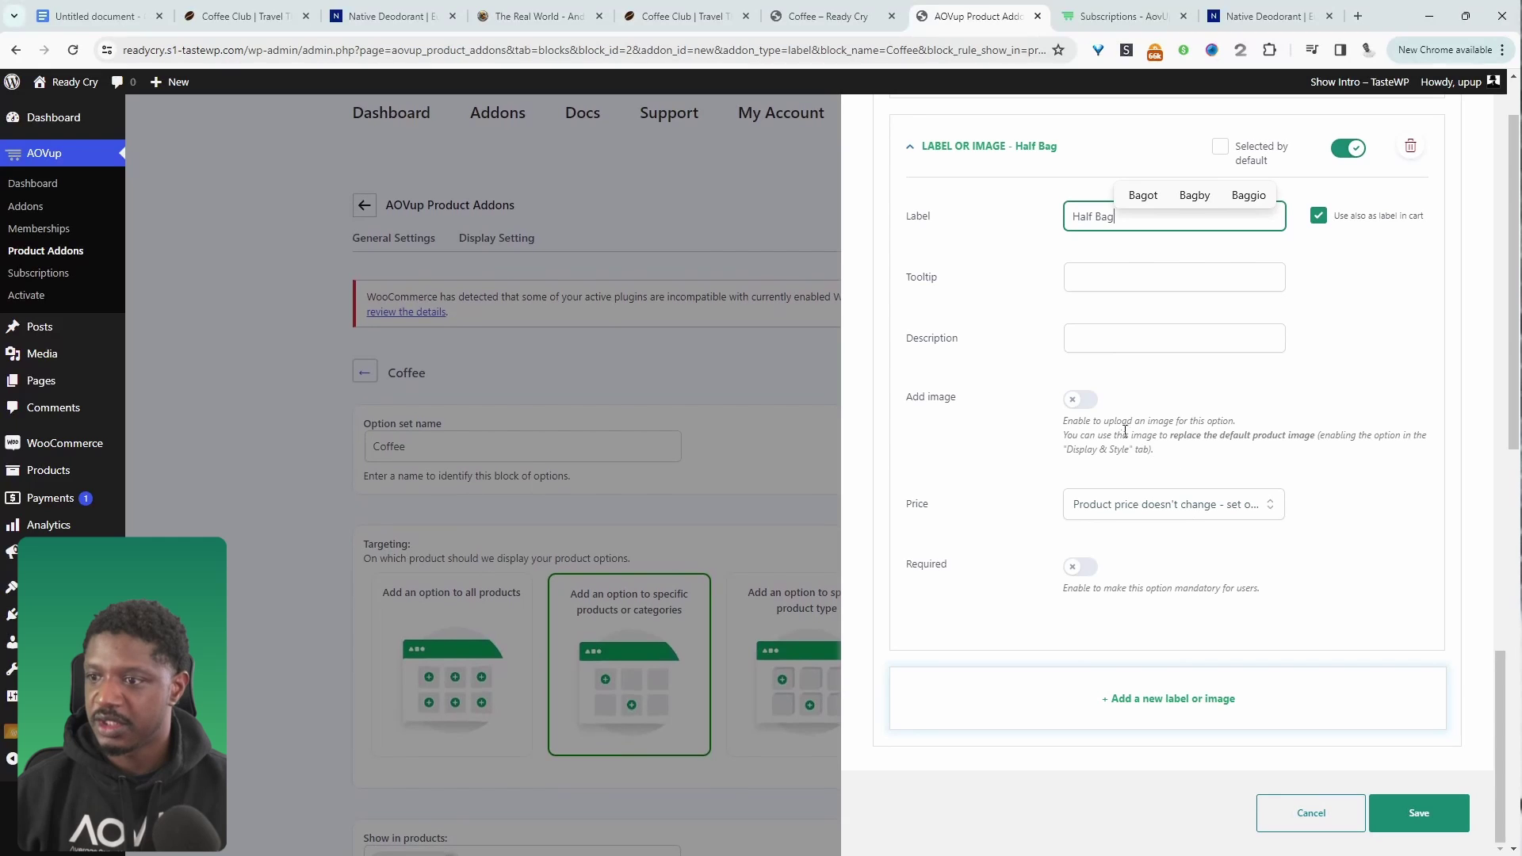
# Enable the image for the Half Bag choice and assign the same single coffee bag picture used for Single Bag
pyautogui.click(1081, 400)
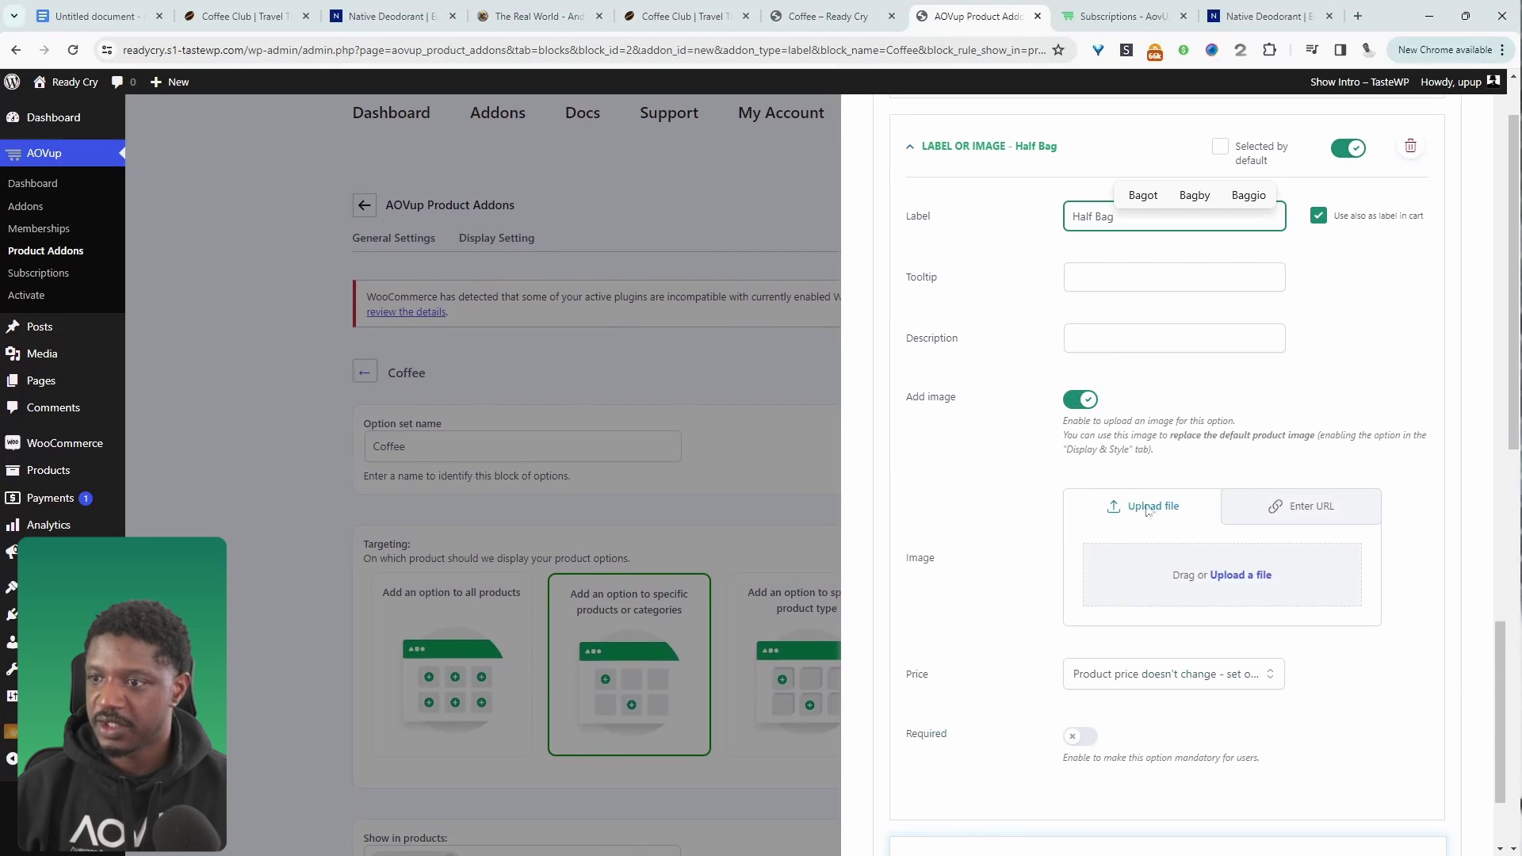
pyautogui.click(1253, 577)
pyautogui.click(64, 153)
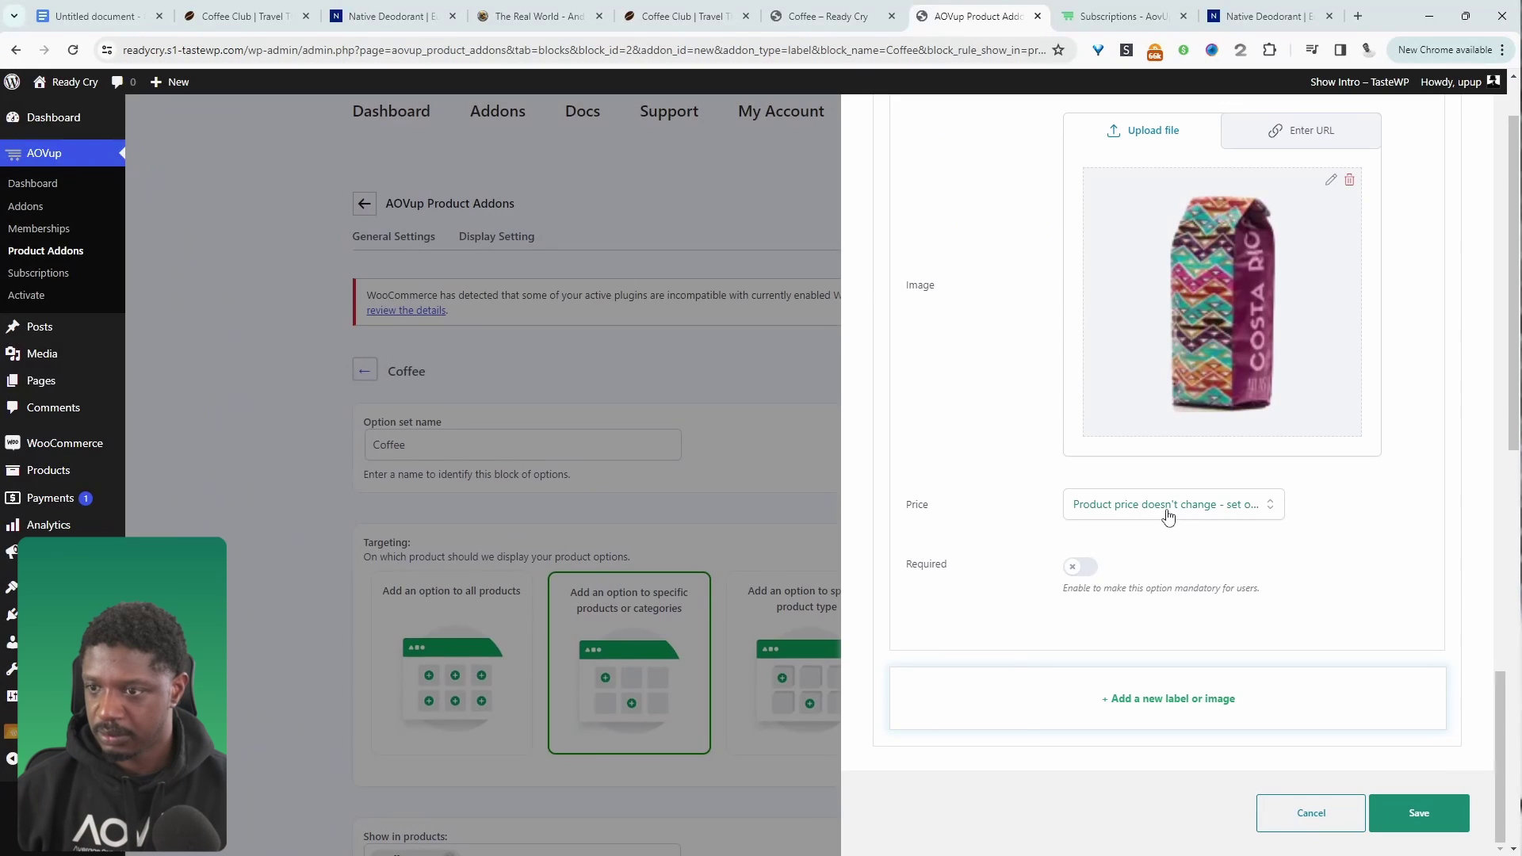
# Set the Half Bag choice to increase the product price, with a regular option cost of 10, and save the option
pyautogui.click(1168, 516)
pyautogui.click(1175, 591)
pyautogui.click(1110, 574)
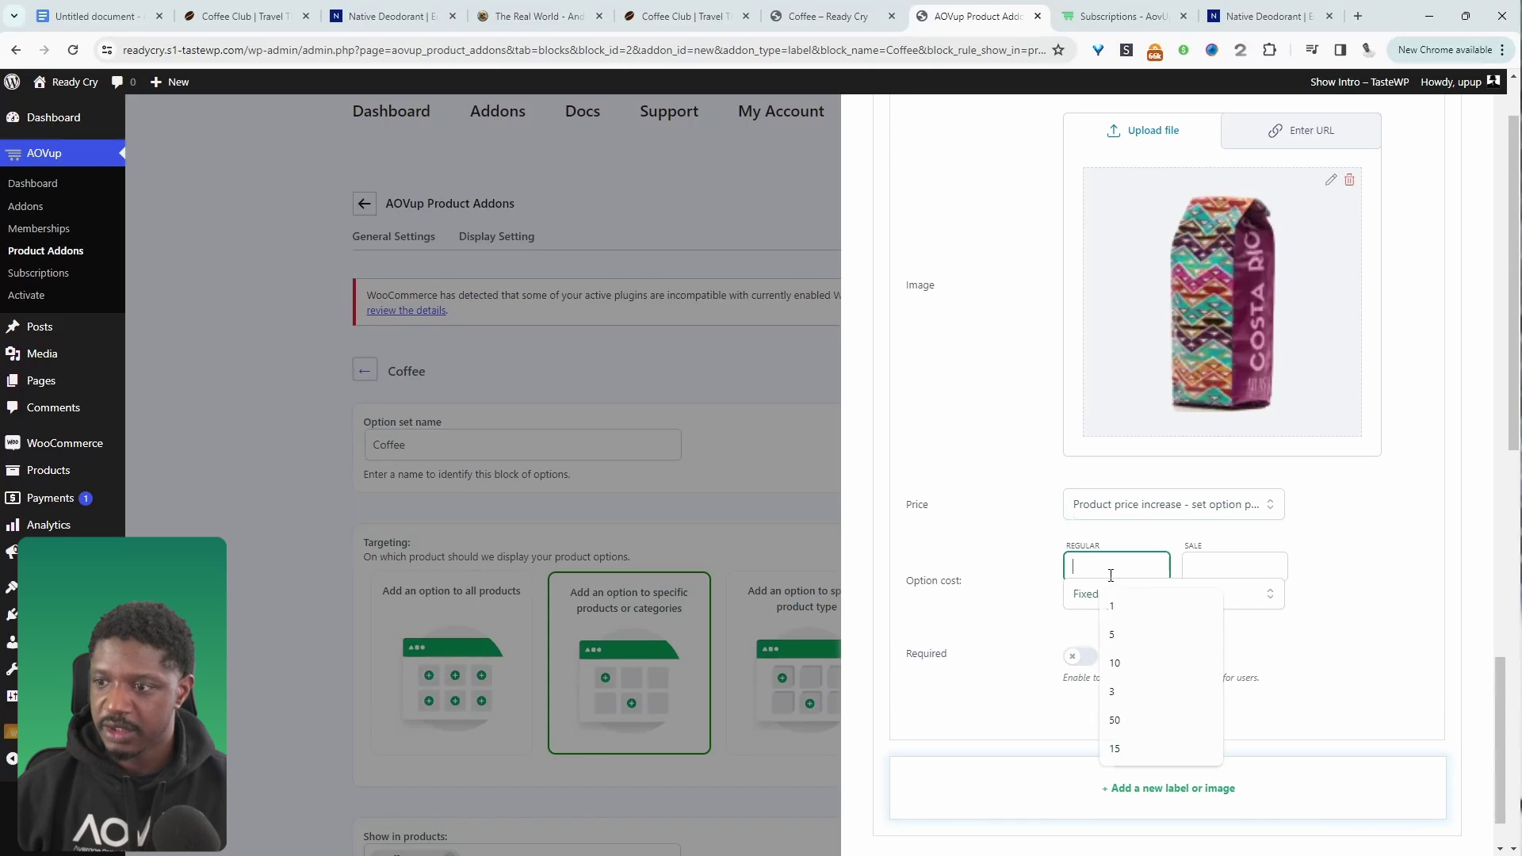
pyautogui.write('10')
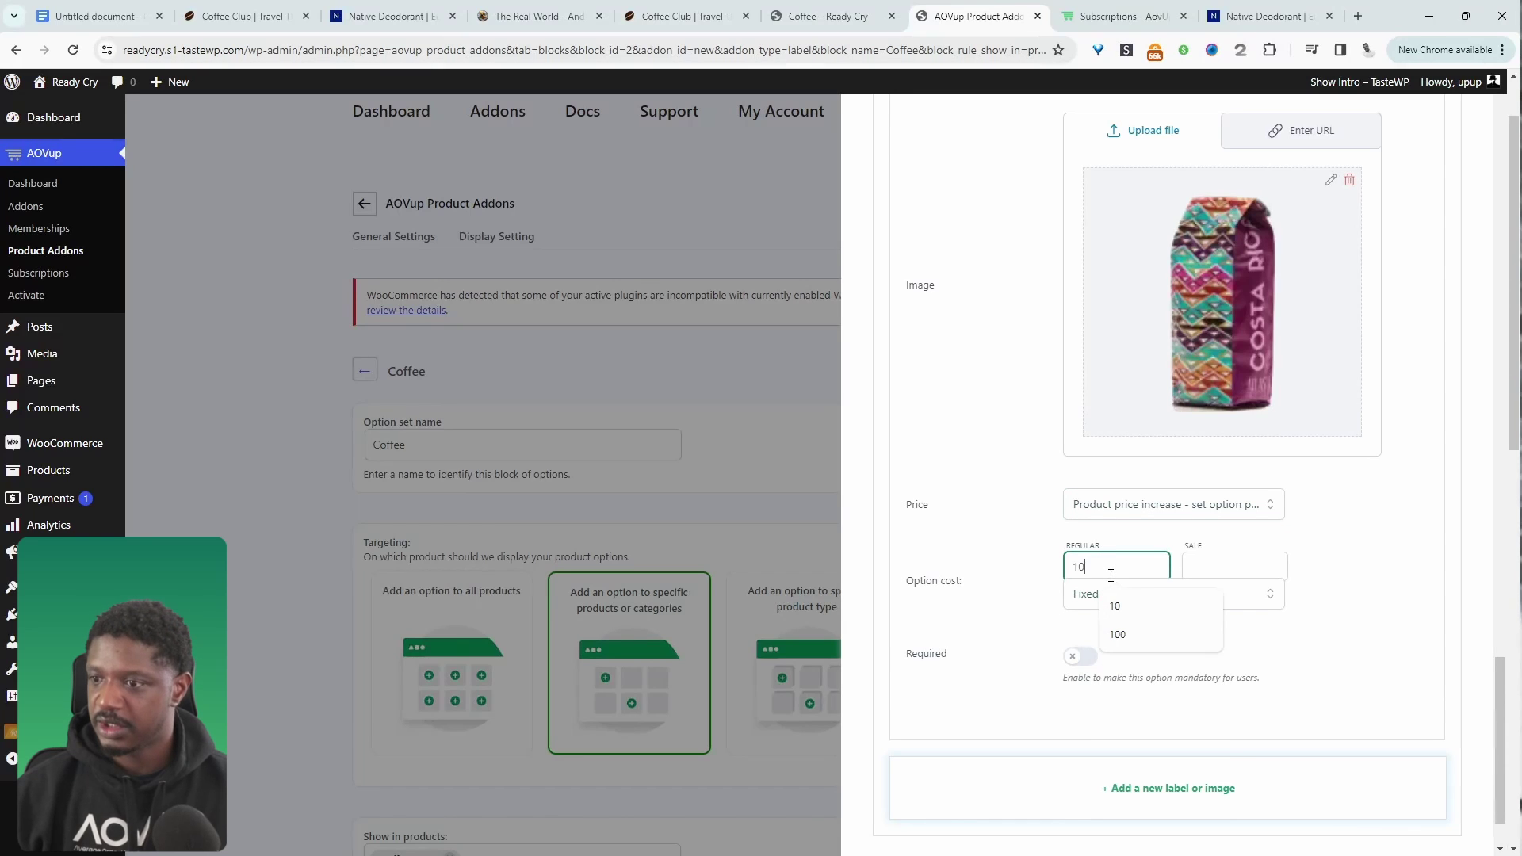
pyautogui.scroll(-1, 1110, 575)
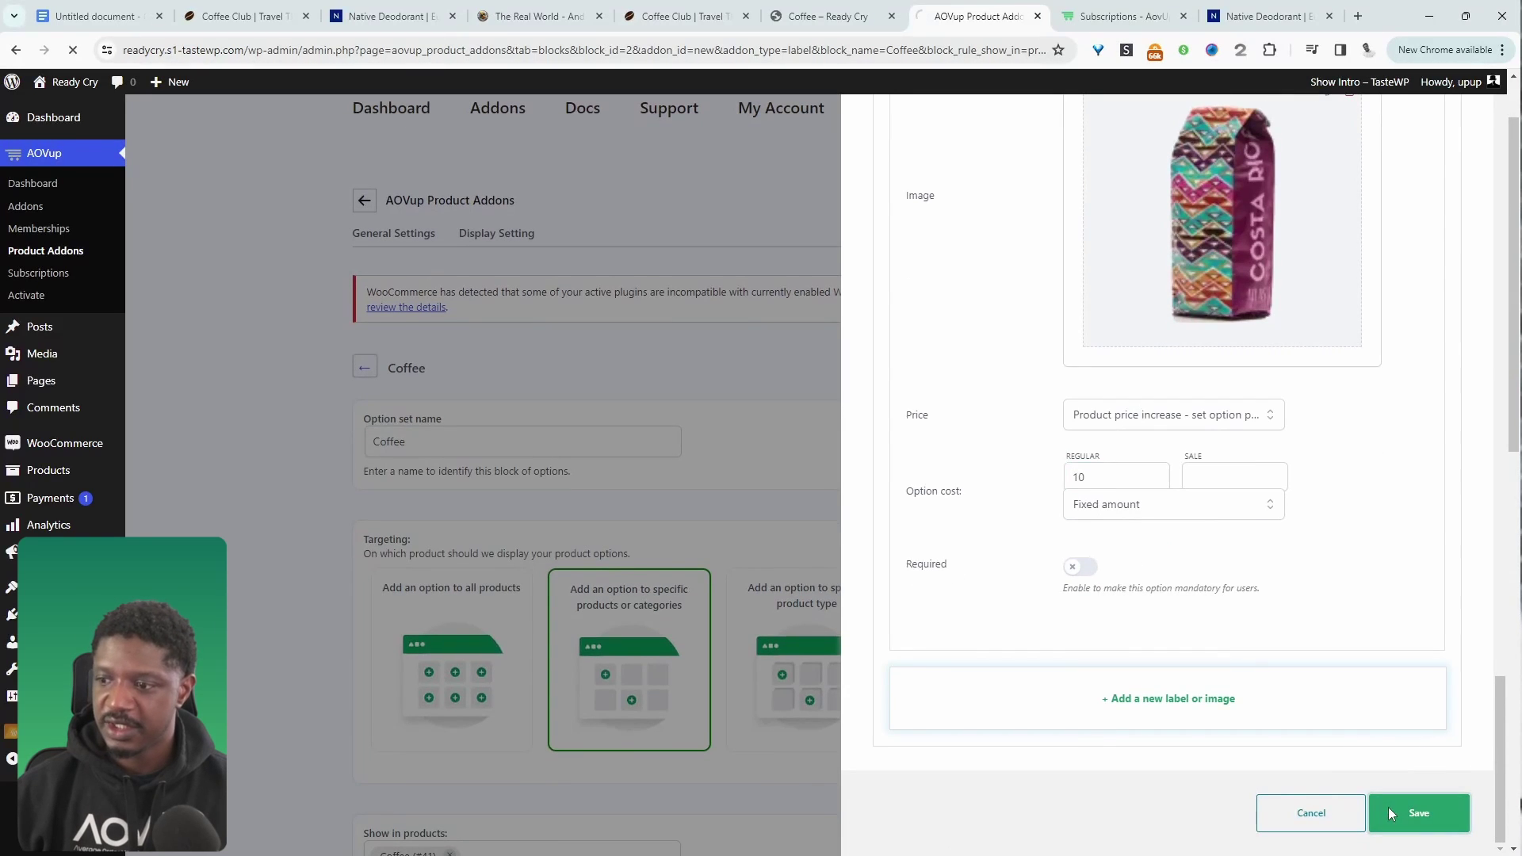
pyautogui.click(1387, 807)
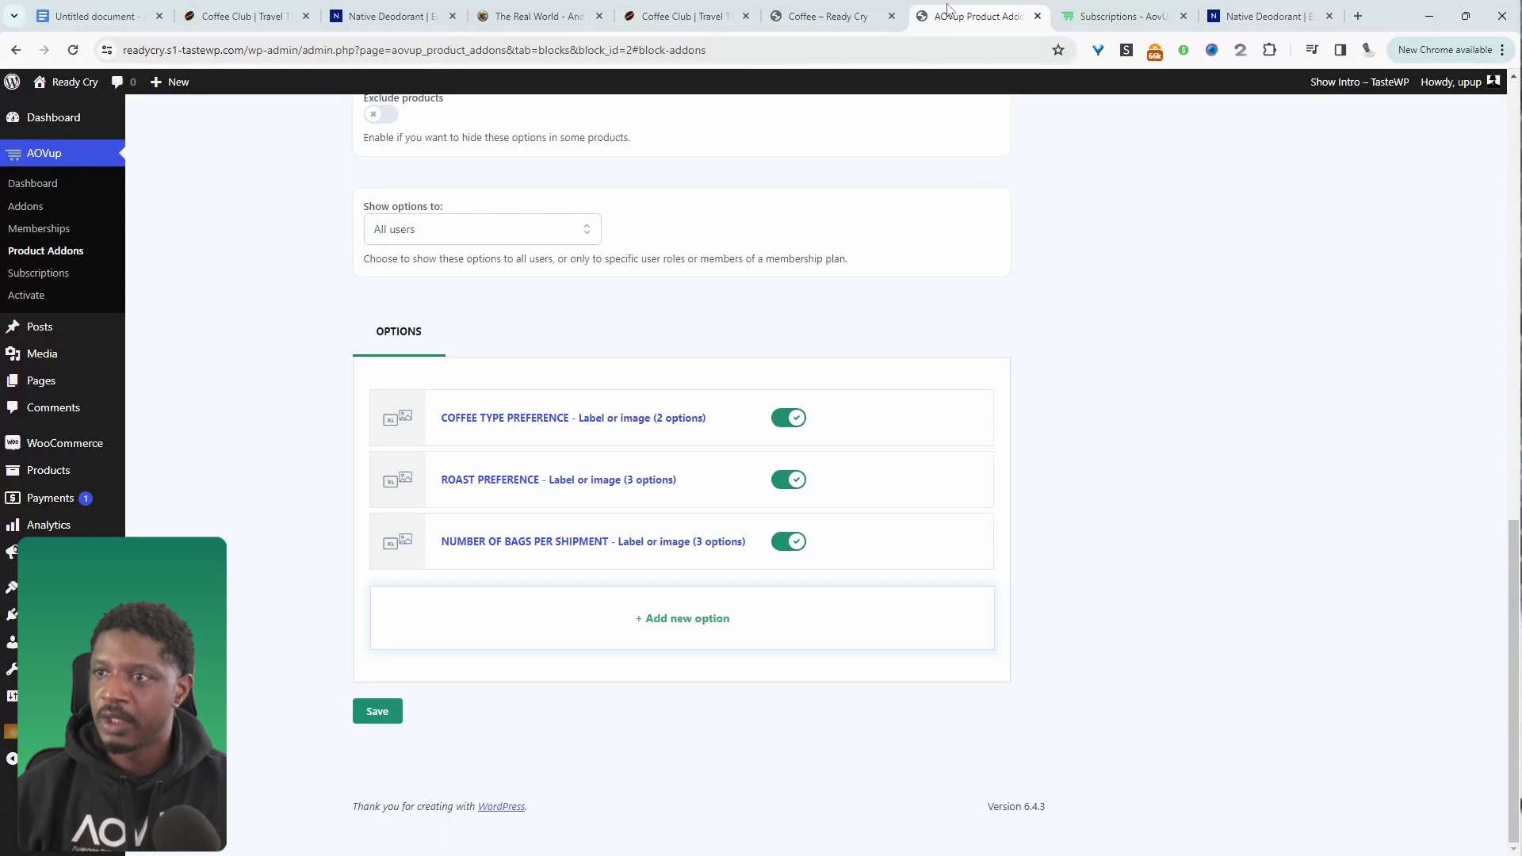
# View the Coffee product page on the storefront and examine how the coffee type, roast and bag options are displayed
pyautogui.click(821, 13)
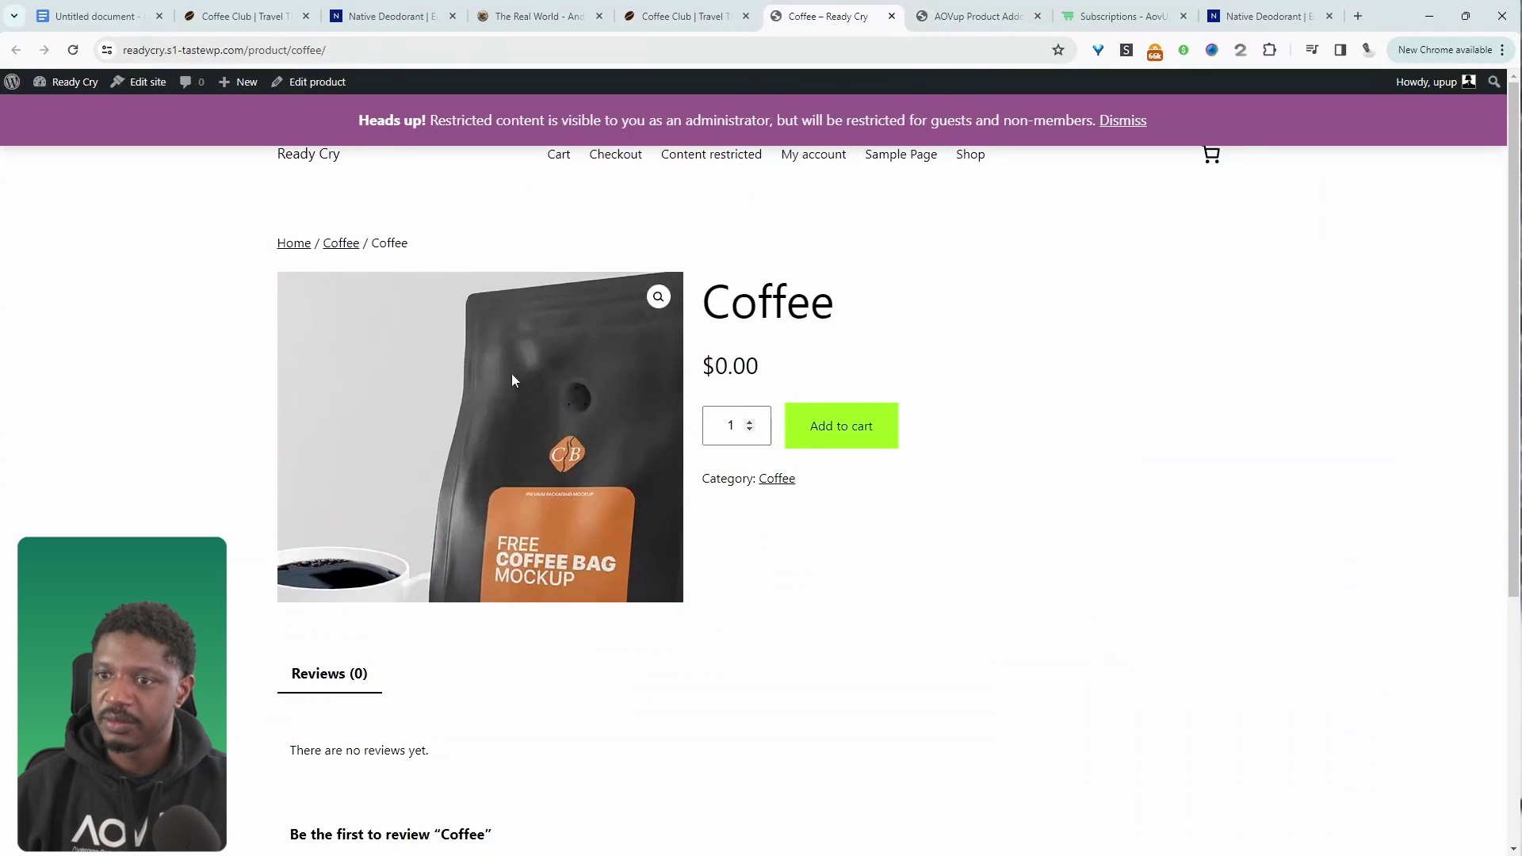
pyautogui.scroll(-8, 1318, 485)
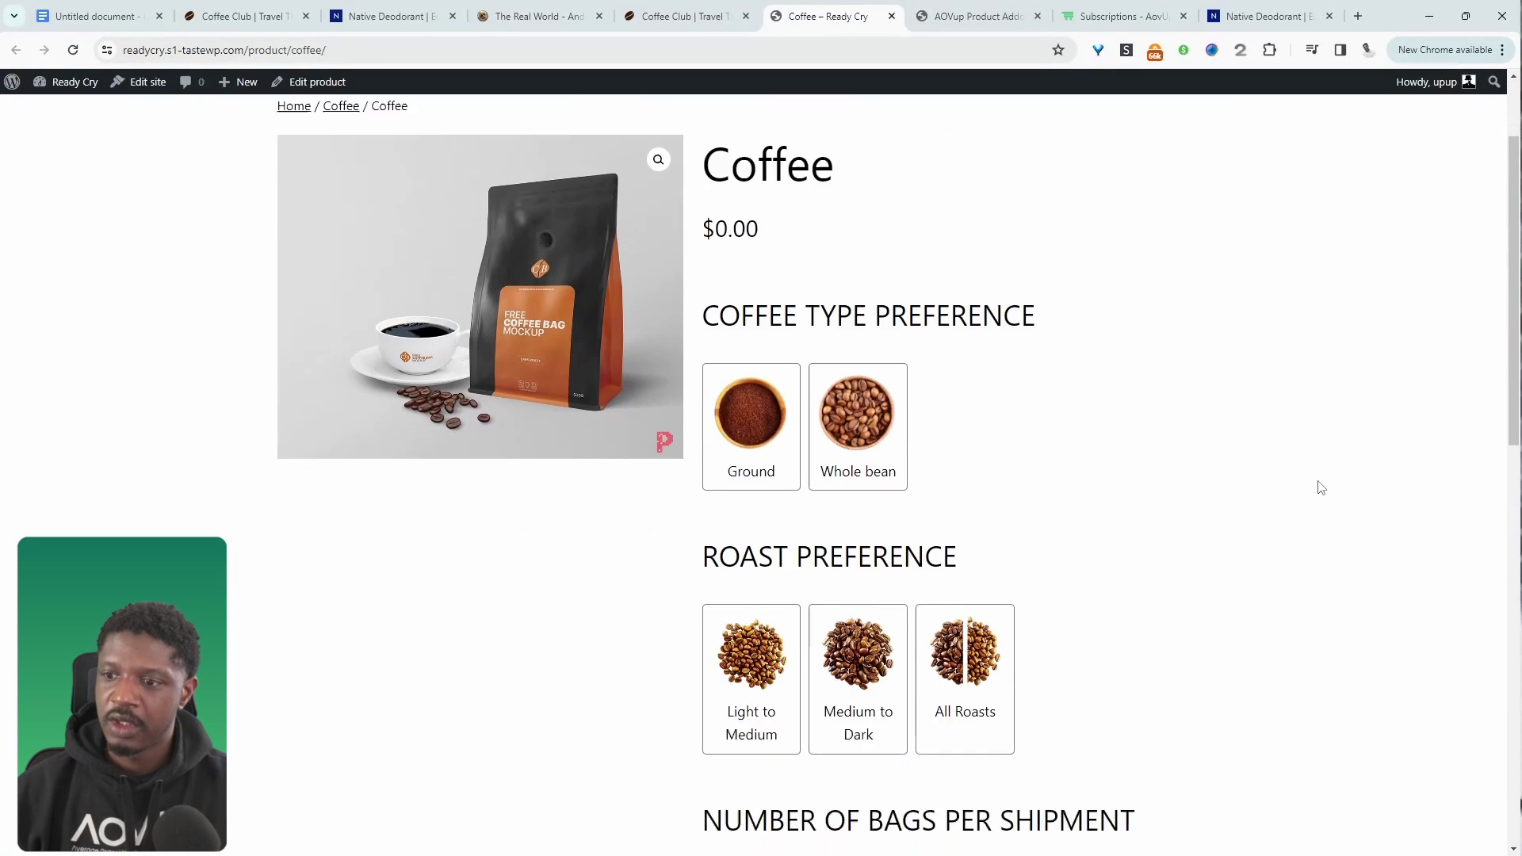
pyautogui.scroll(8, 1318, 485)
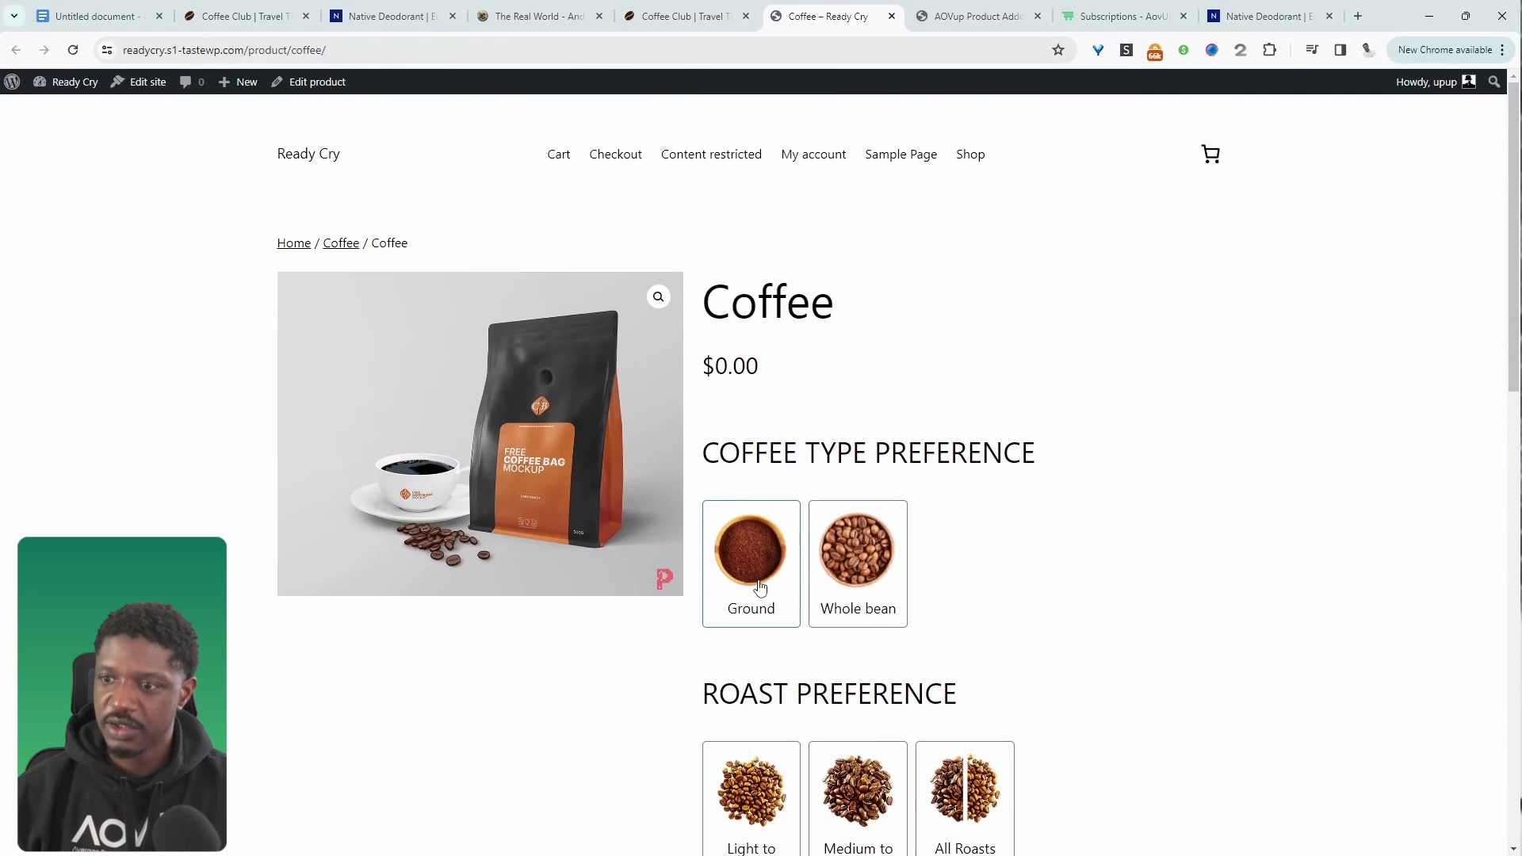
# Test the product options by selecting Ground, Medium to Dark and Double Bag, and check the order total
pyautogui.click(765, 586)
pyautogui.scroll(-3, 924, 578)
pyautogui.click(856, 622)
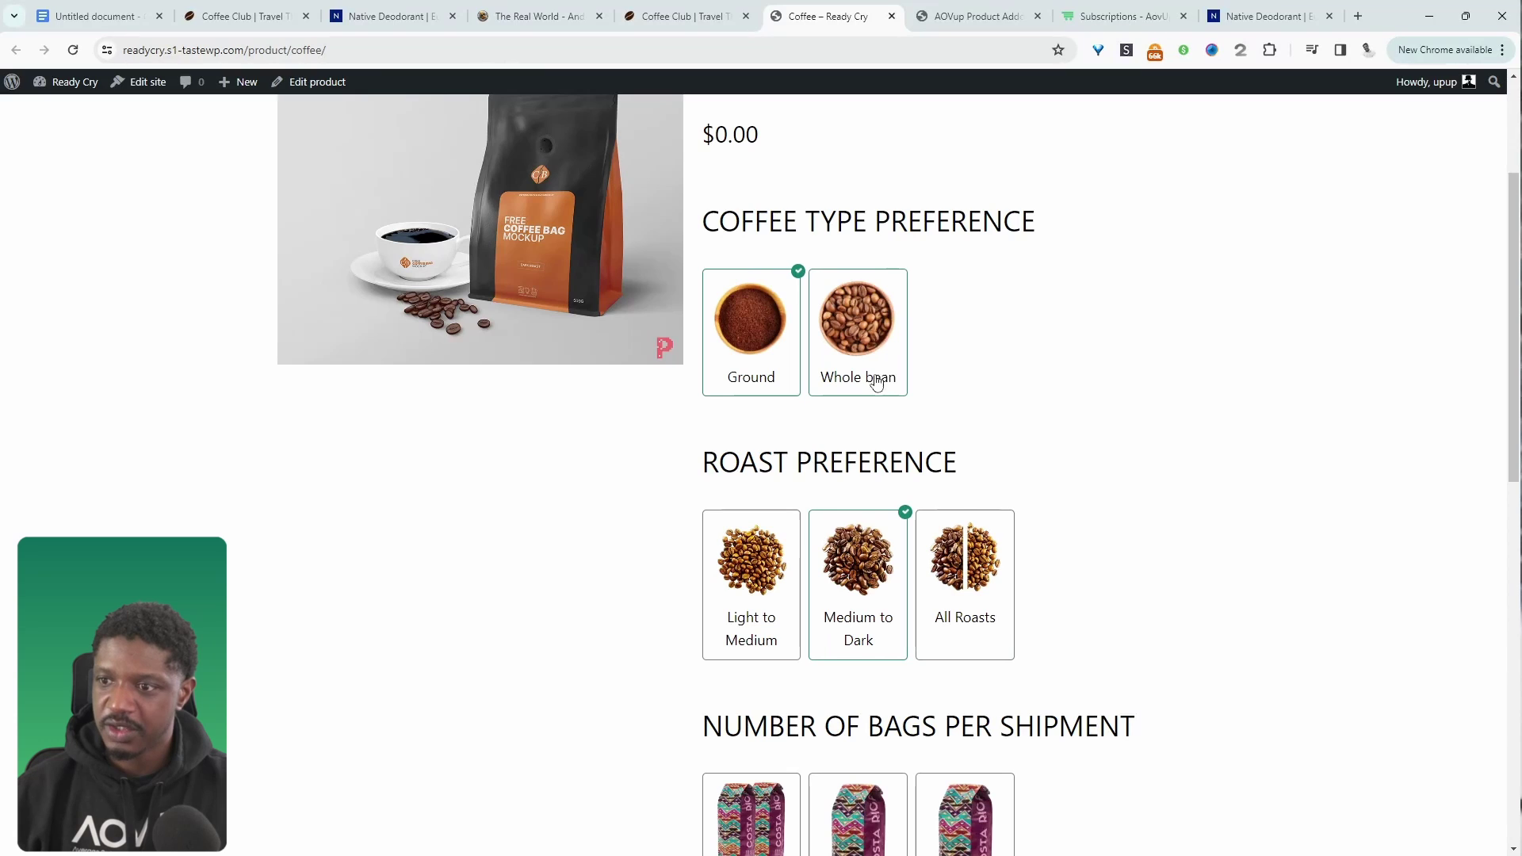
pyautogui.scroll(-3, 873, 382)
pyautogui.scroll(-2, 975, 428)
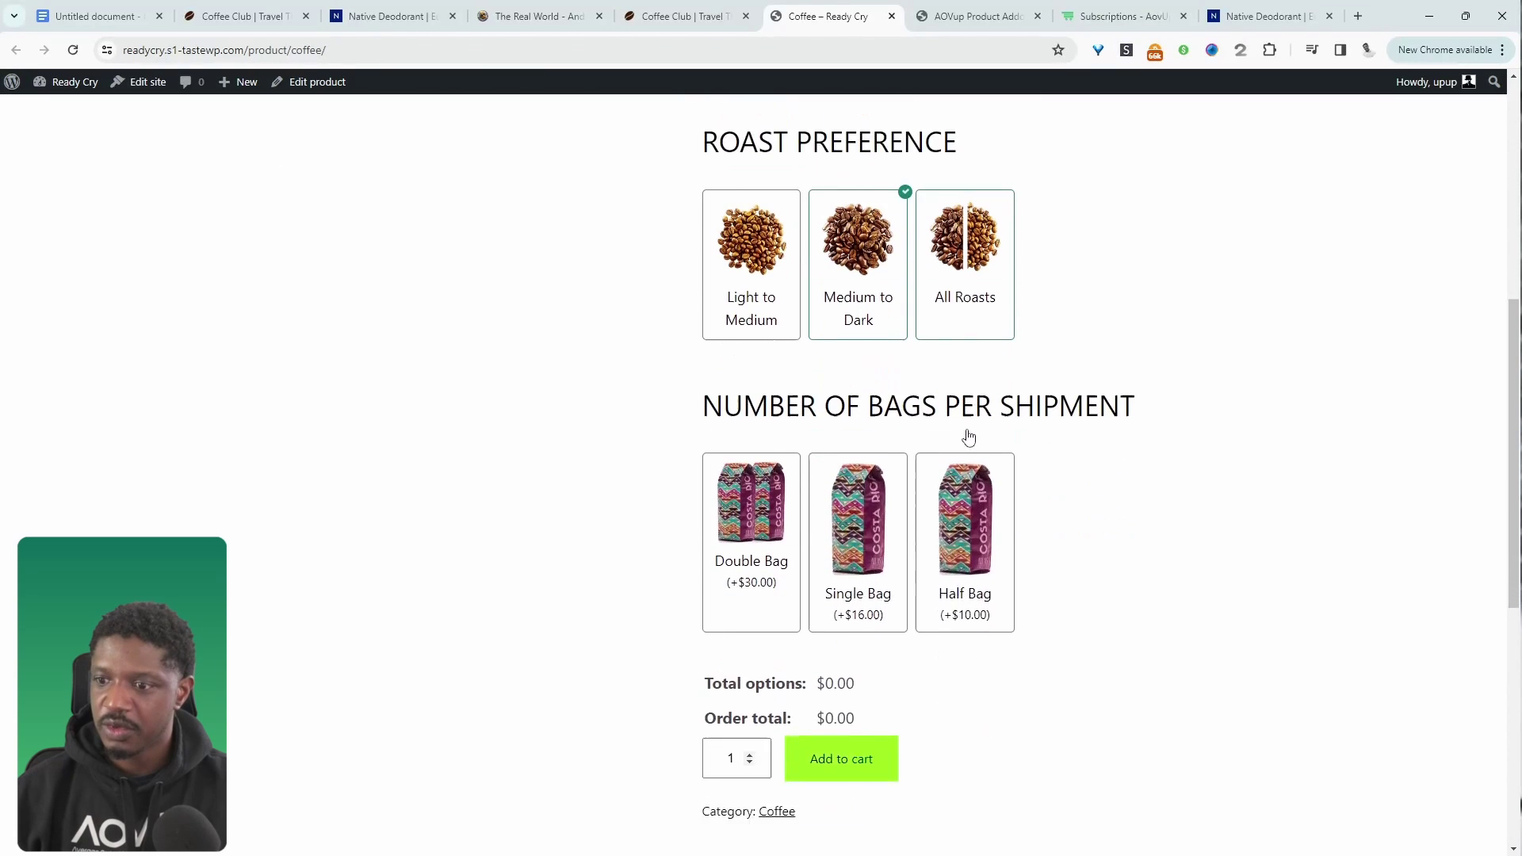
pyautogui.click(796, 515)
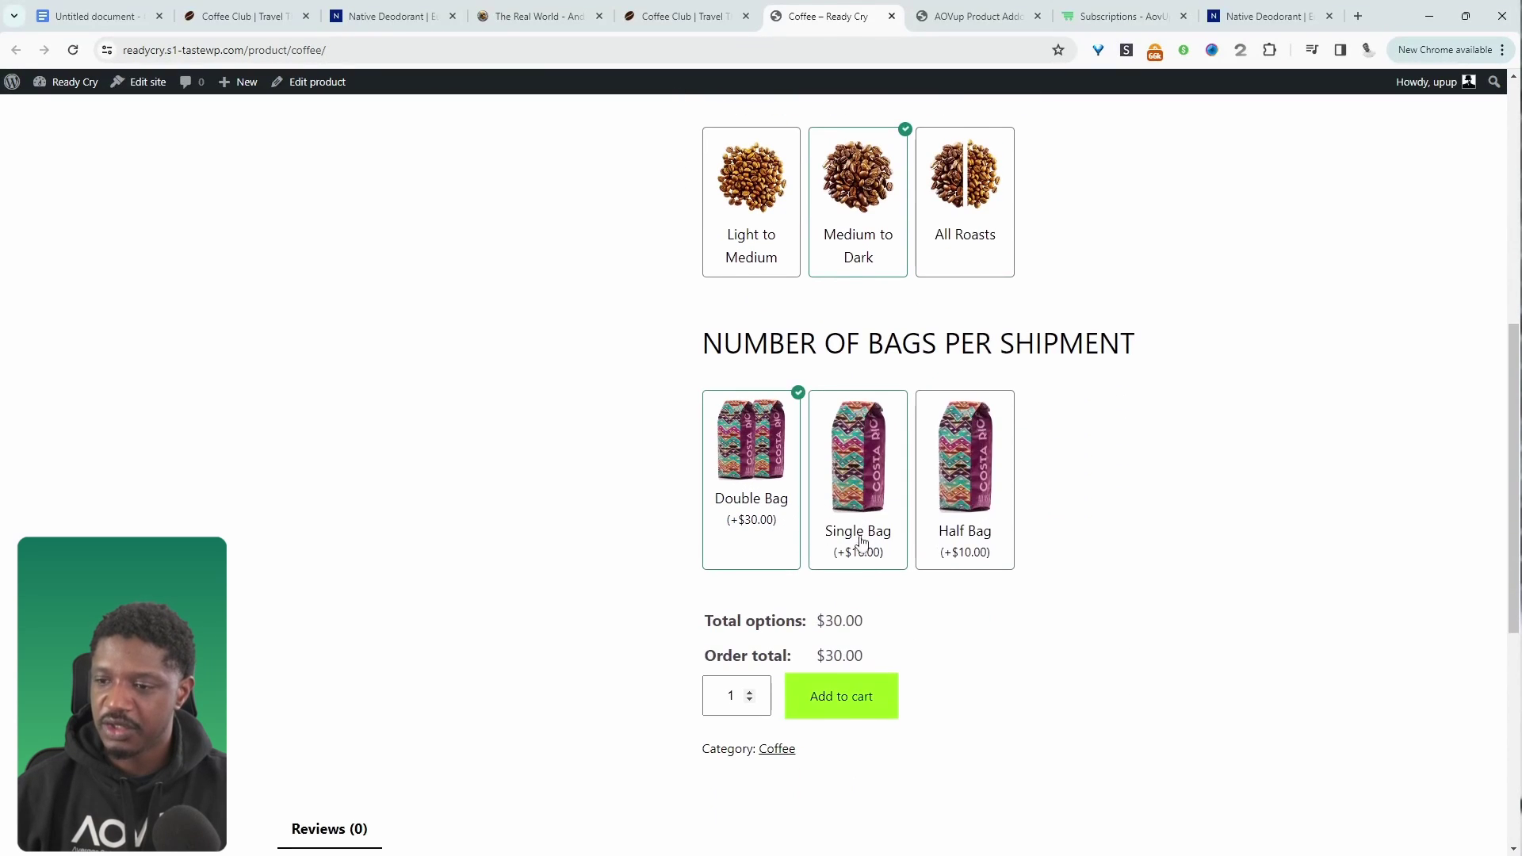
pyautogui.scroll(-2, 825, 508)
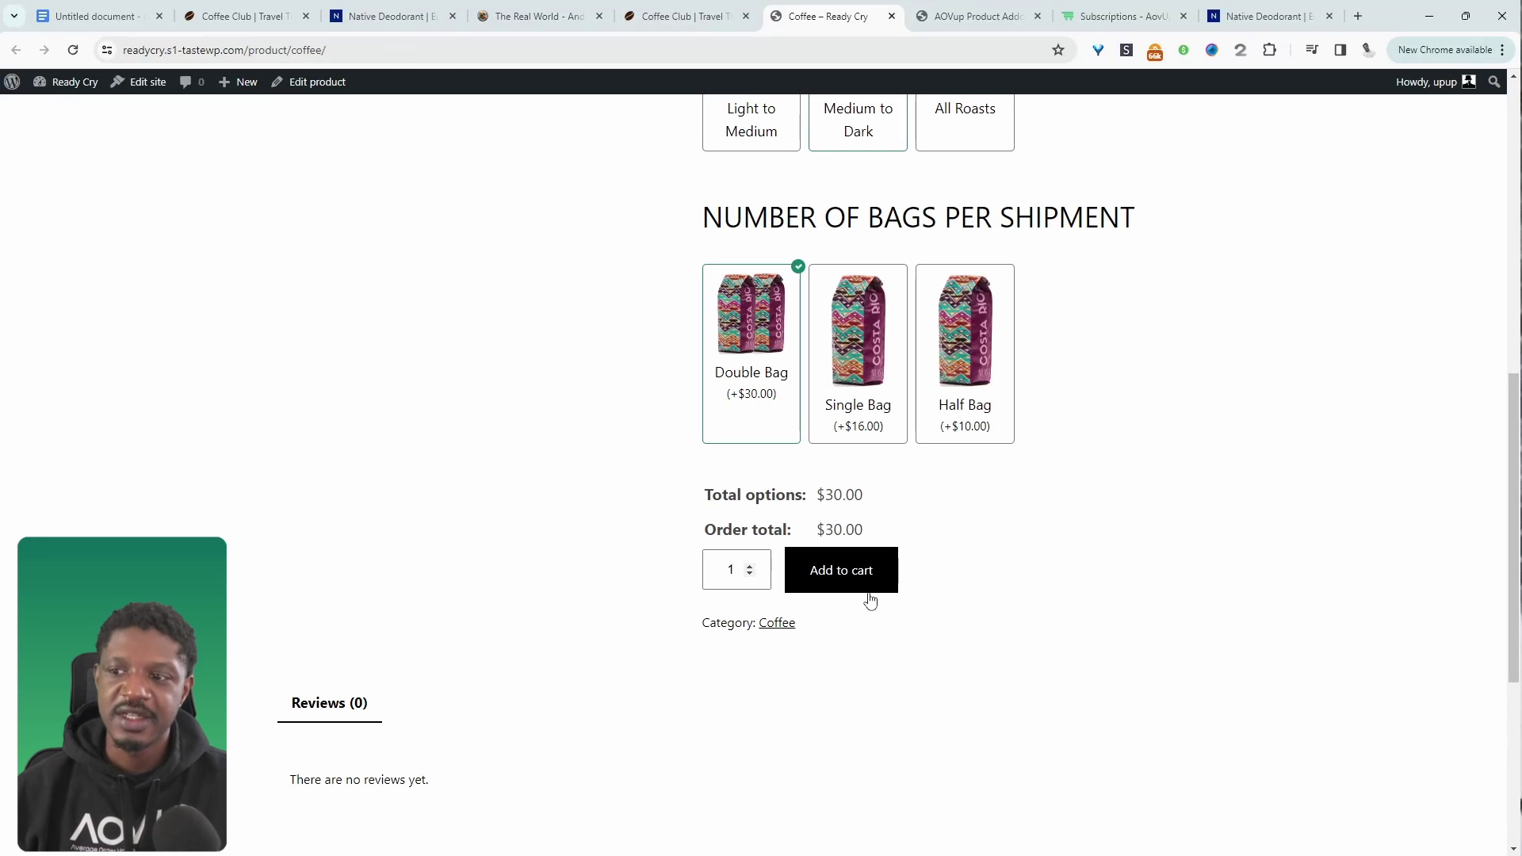
pyautogui.scroll(9, 872, 586)
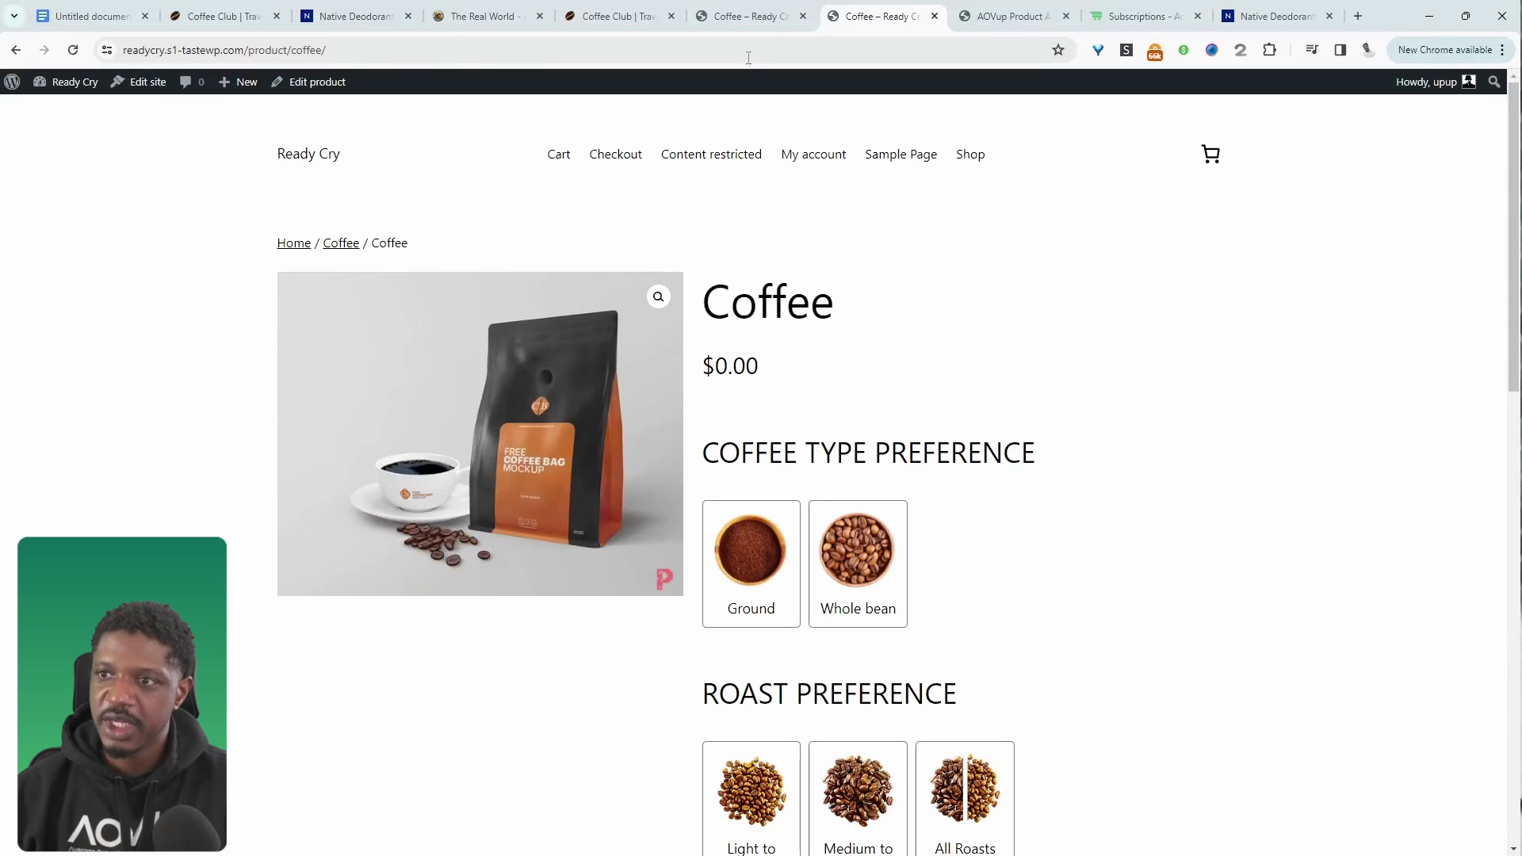
# Open the AOVup Subscriptions plans in the WordPress admin and start a new subscription plan
pyautogui.click(766, 15)
pyautogui.click(860, 15)
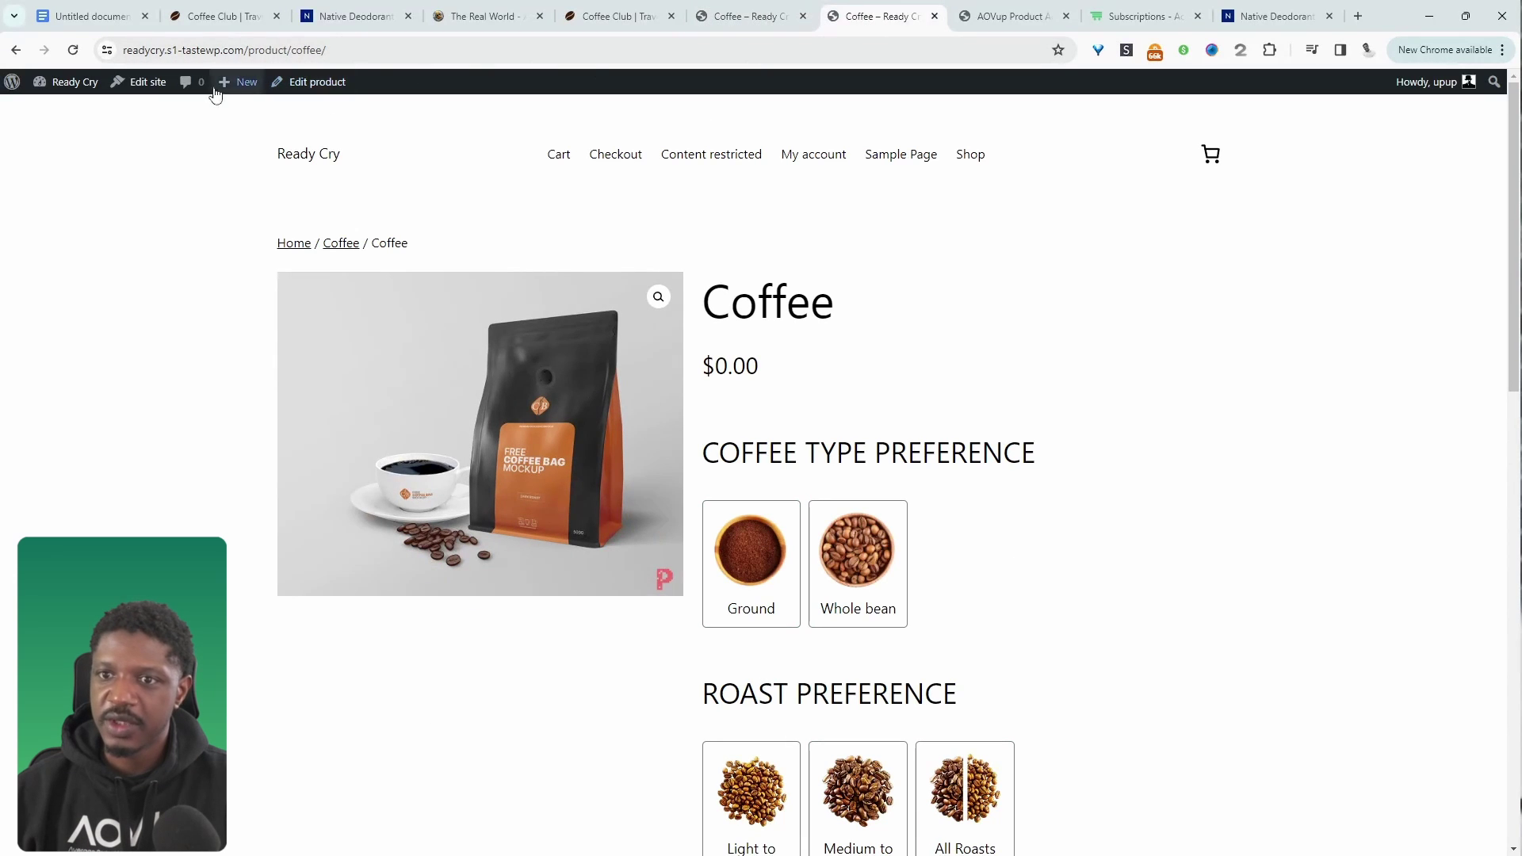
pyautogui.click(59, 107)
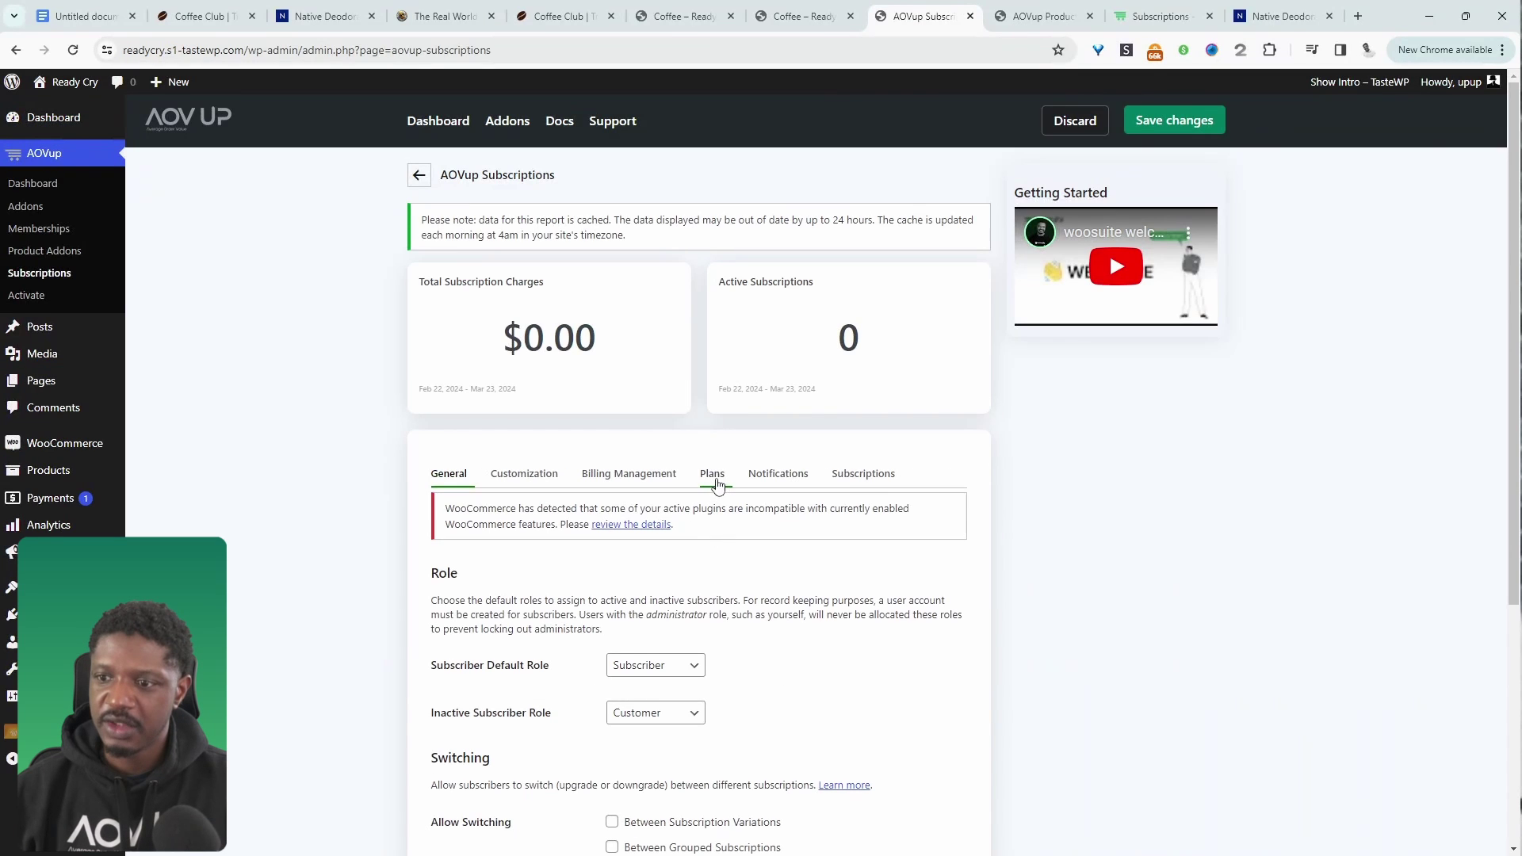
pyautogui.click(712, 473)
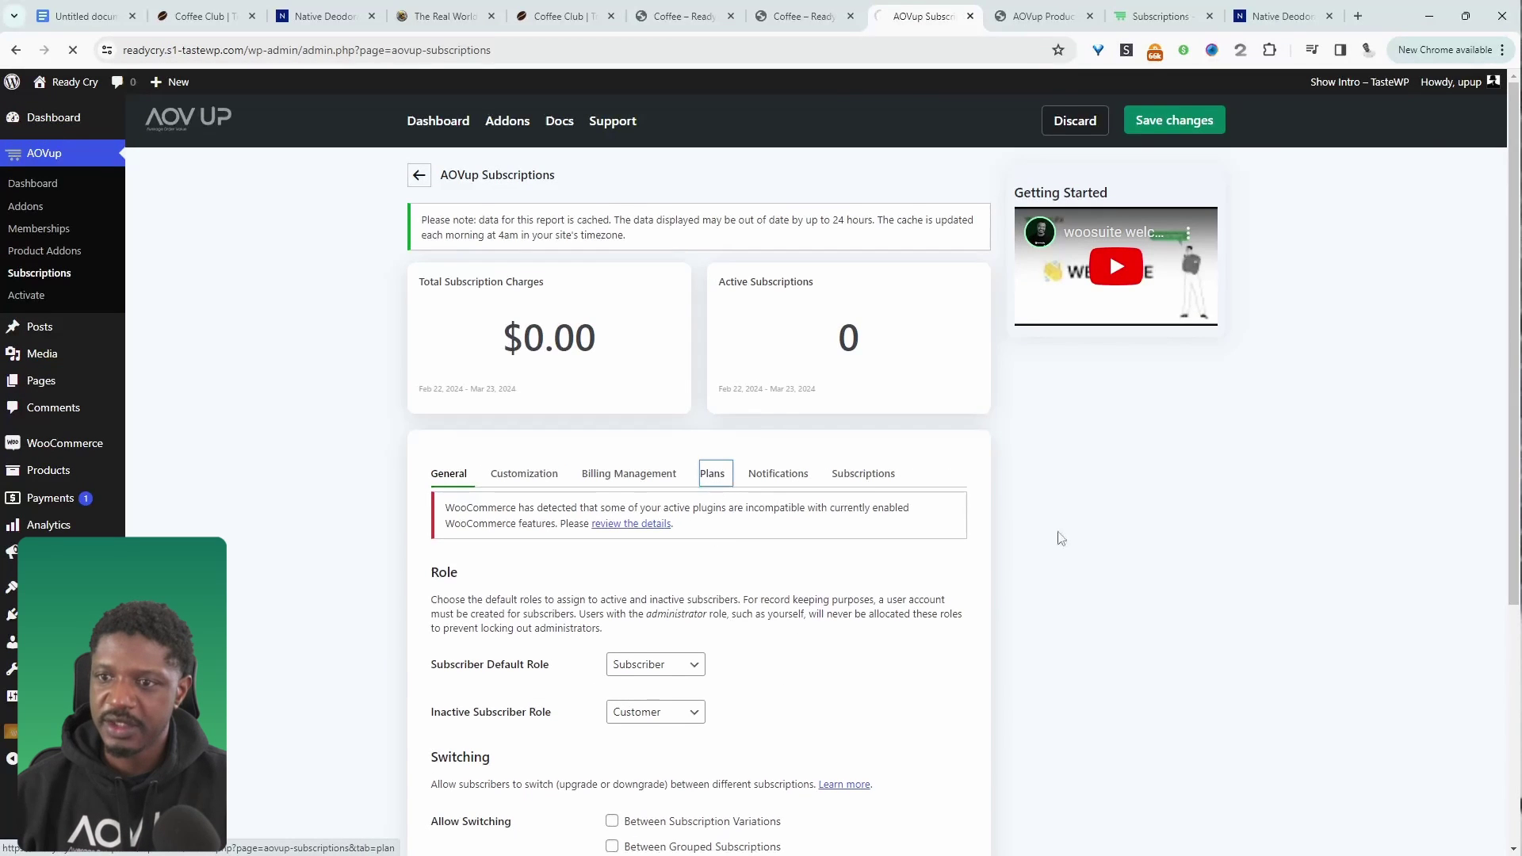
pyautogui.click(917, 686)
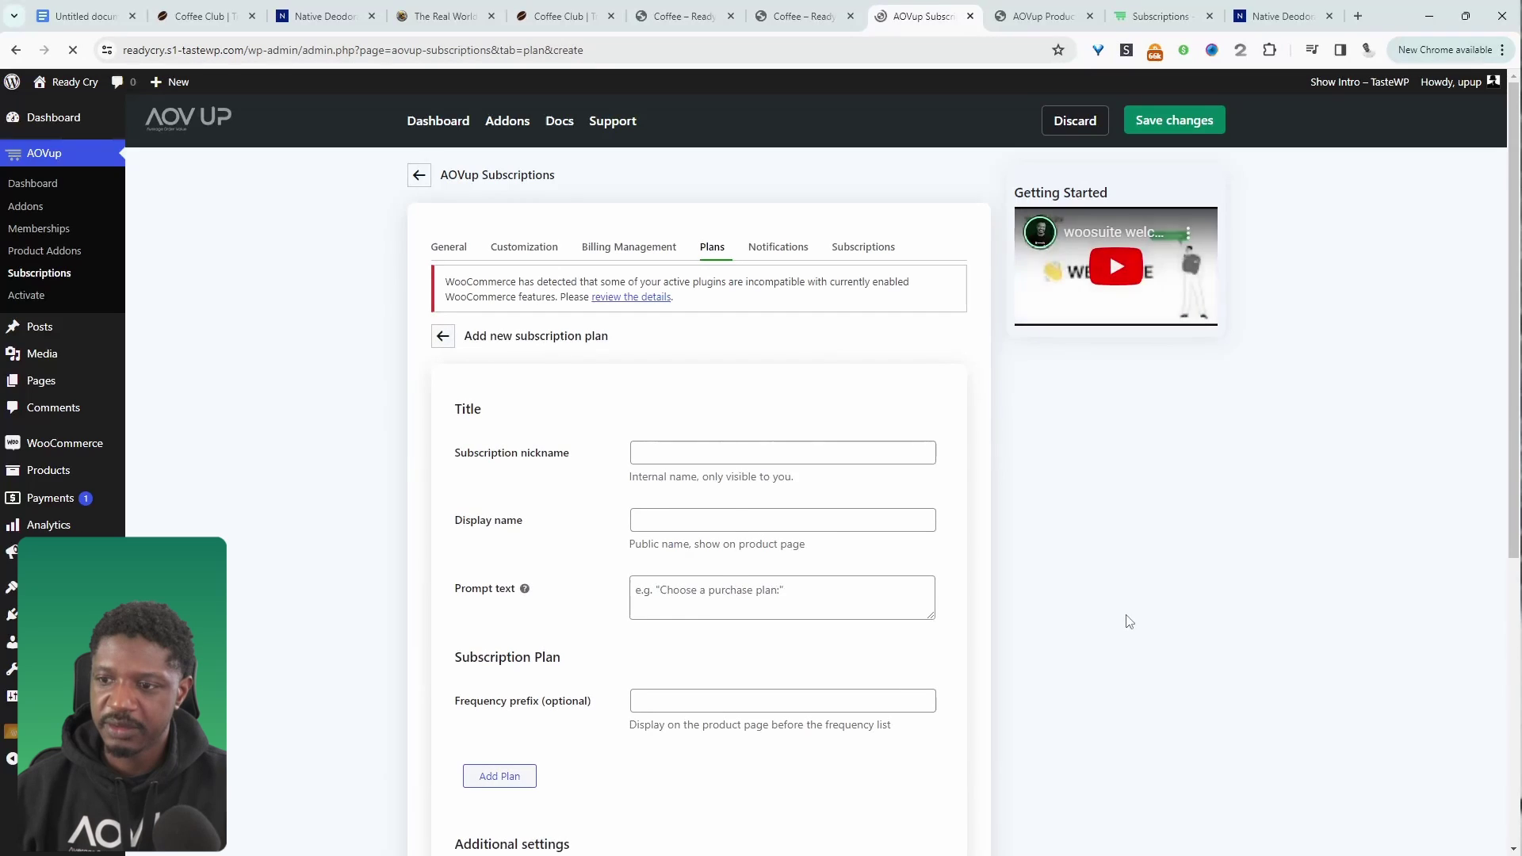
# Set the subscription nickname to "Coffee", the display name to "Subscribe and Save" and the prompt text to "Choose Plan"
pyautogui.click(704, 454)
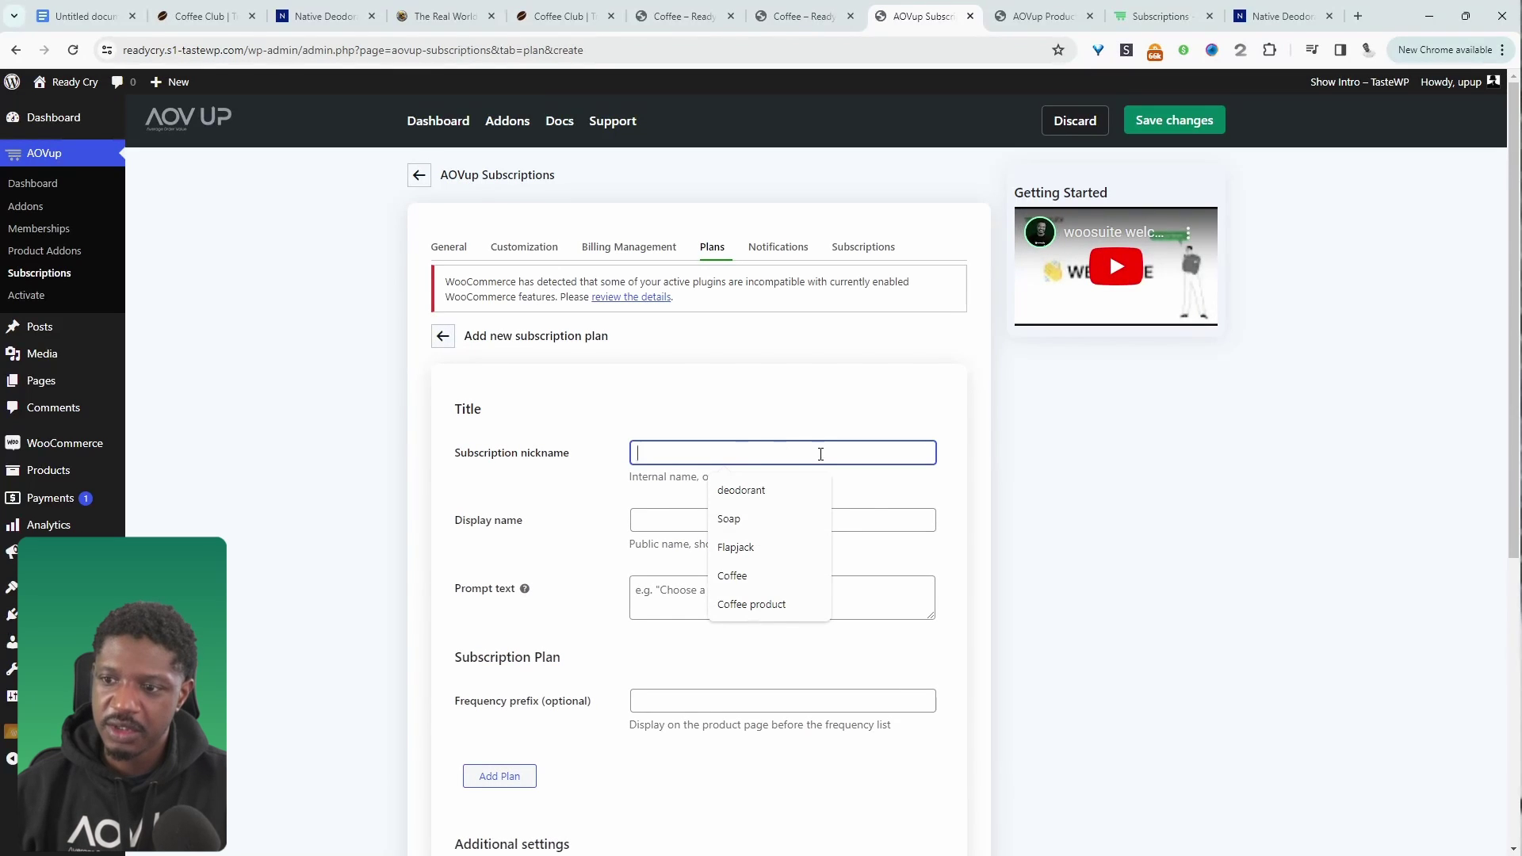
pyautogui.click(732, 576)
pyautogui.click(674, 520)
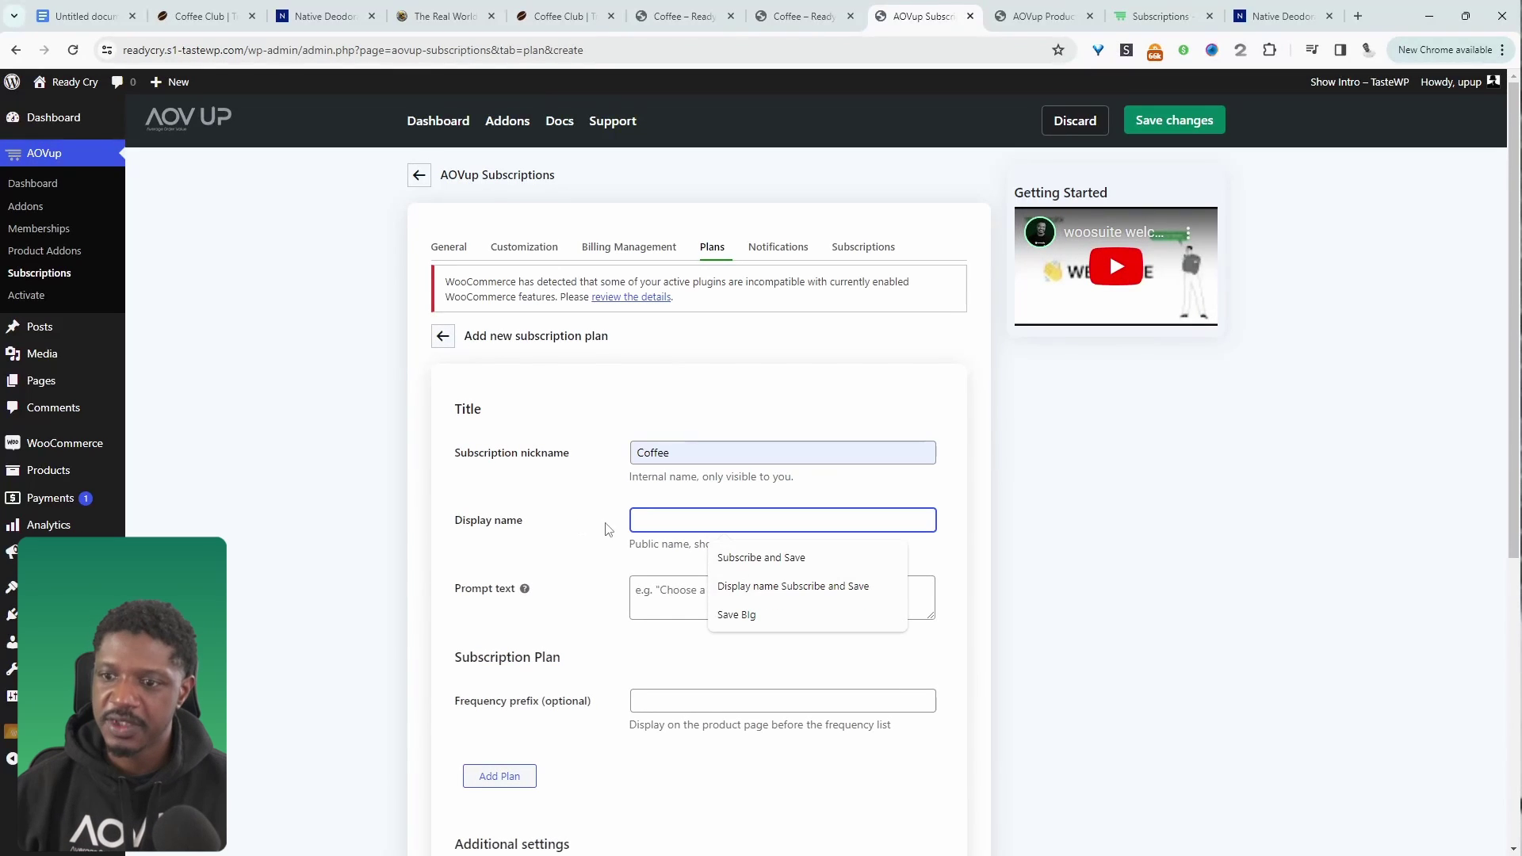
pyautogui.click(760, 560)
pyautogui.click(718, 607)
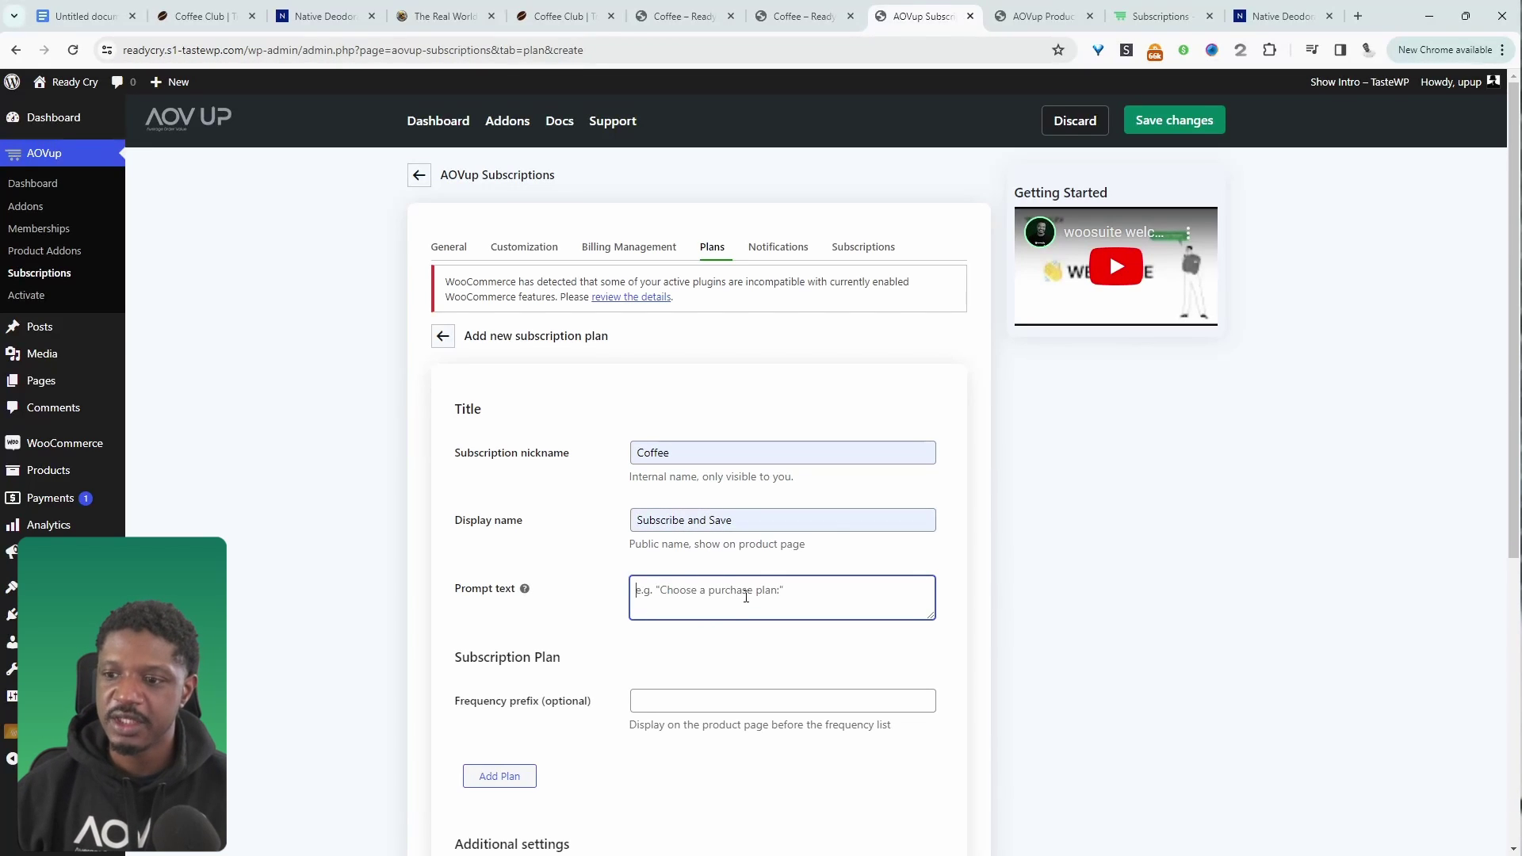
pyautogui.write('Choo')
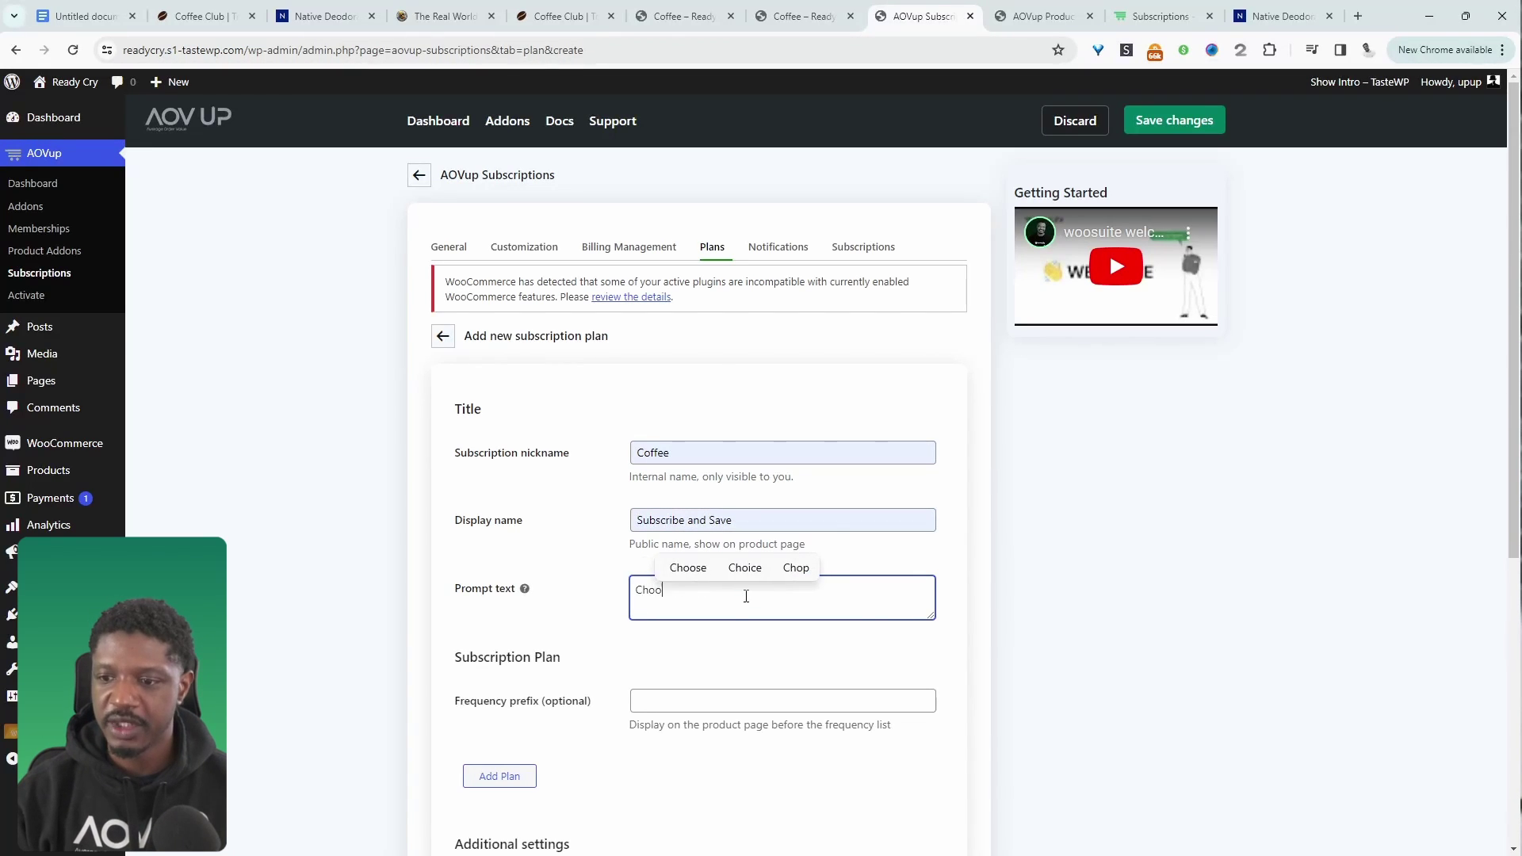
pyautogui.write('se Plan')
# Set the frequency prefix to "Delivery" and add two plan entries to the subscription
pyautogui.scroll(-3, 674, 538)
pyautogui.click(666, 473)
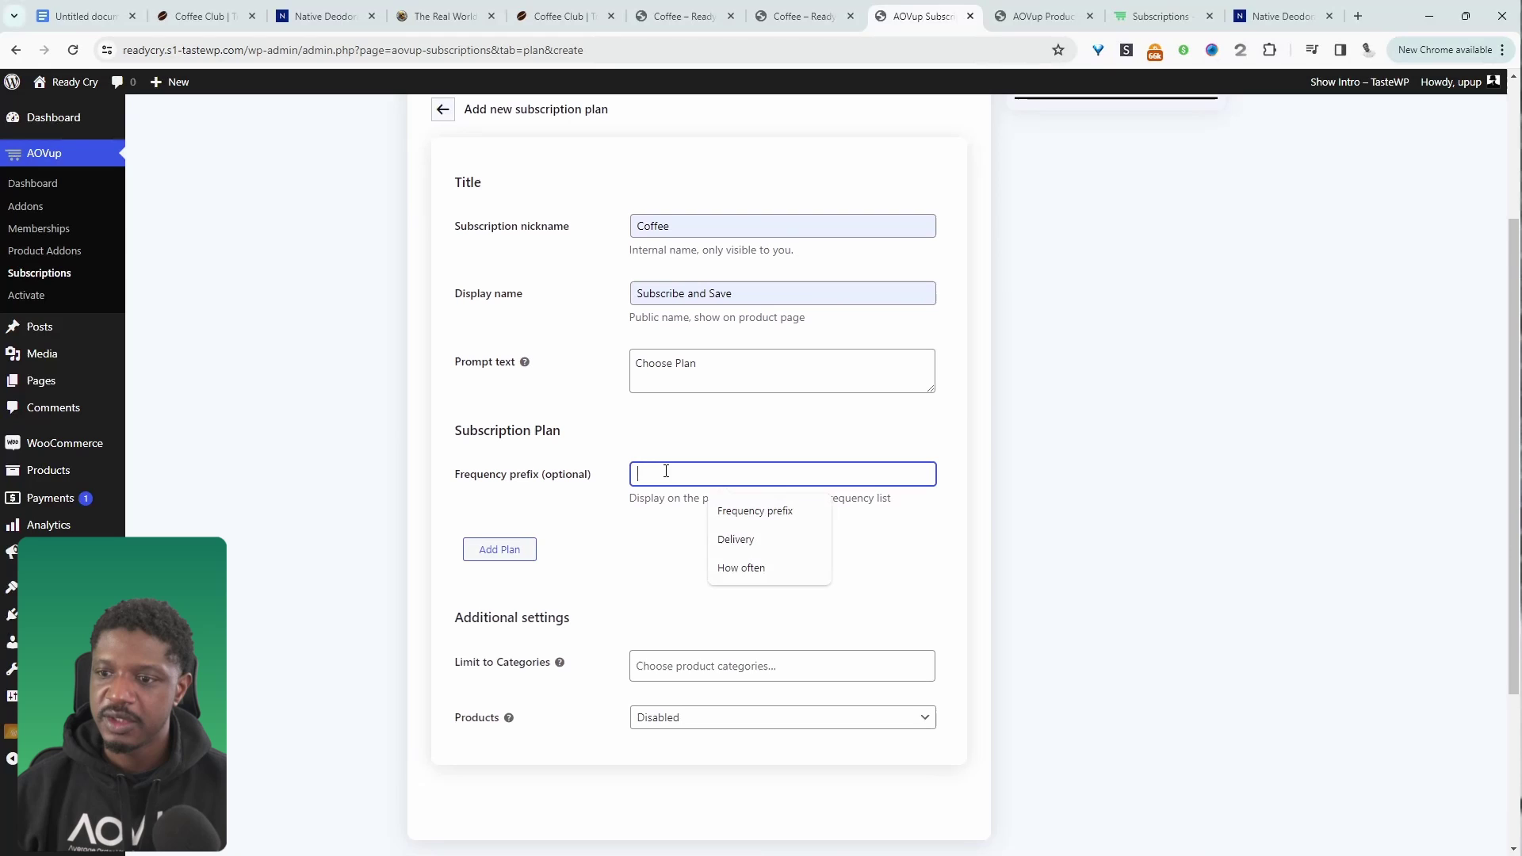
pyautogui.click(735, 539)
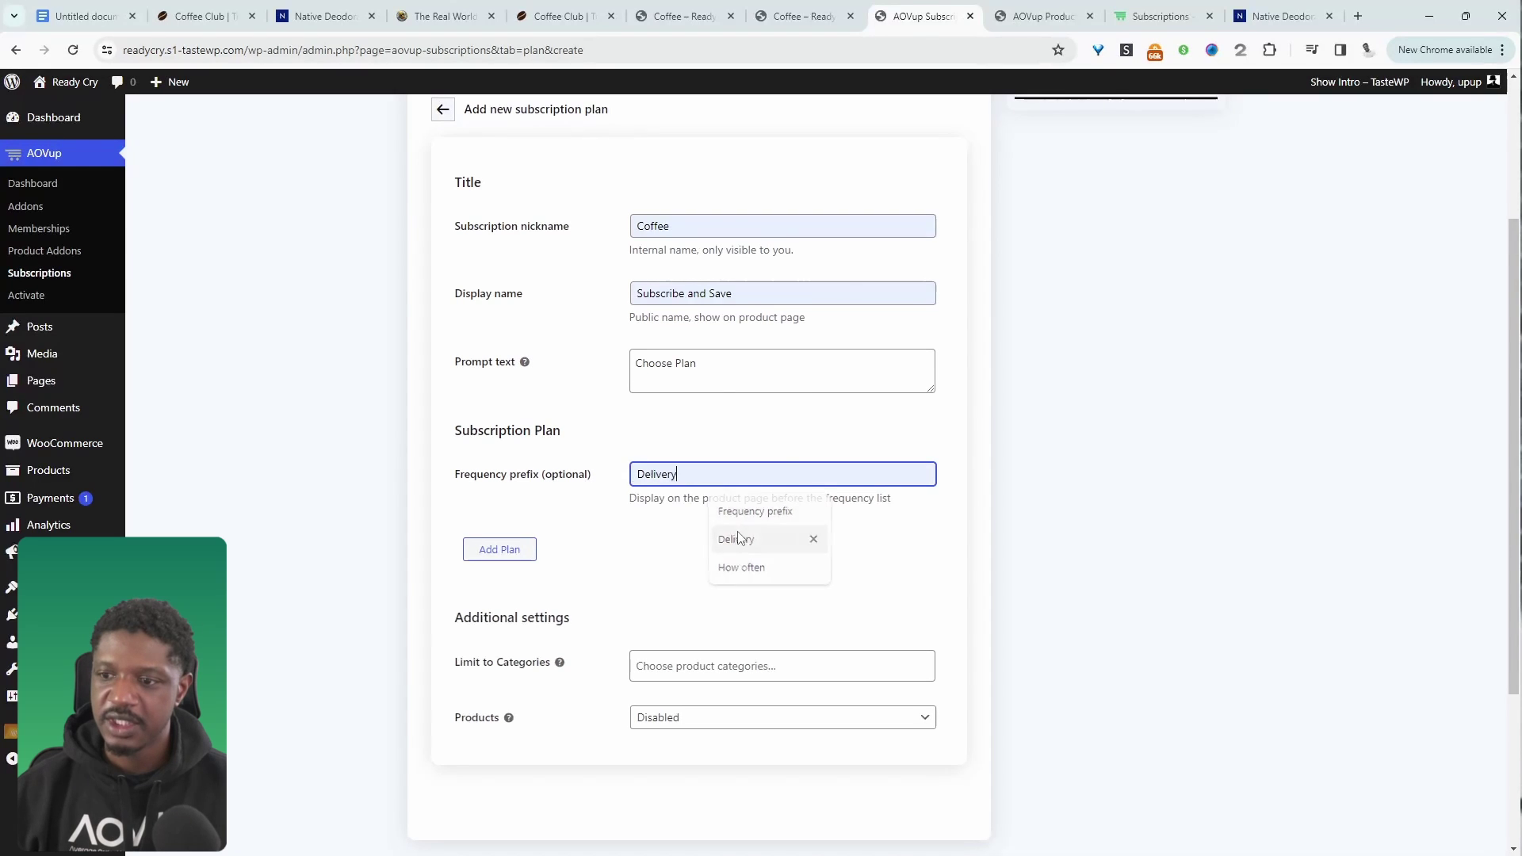
pyautogui.click(497, 568)
pyautogui.scroll(-2, 839, 703)
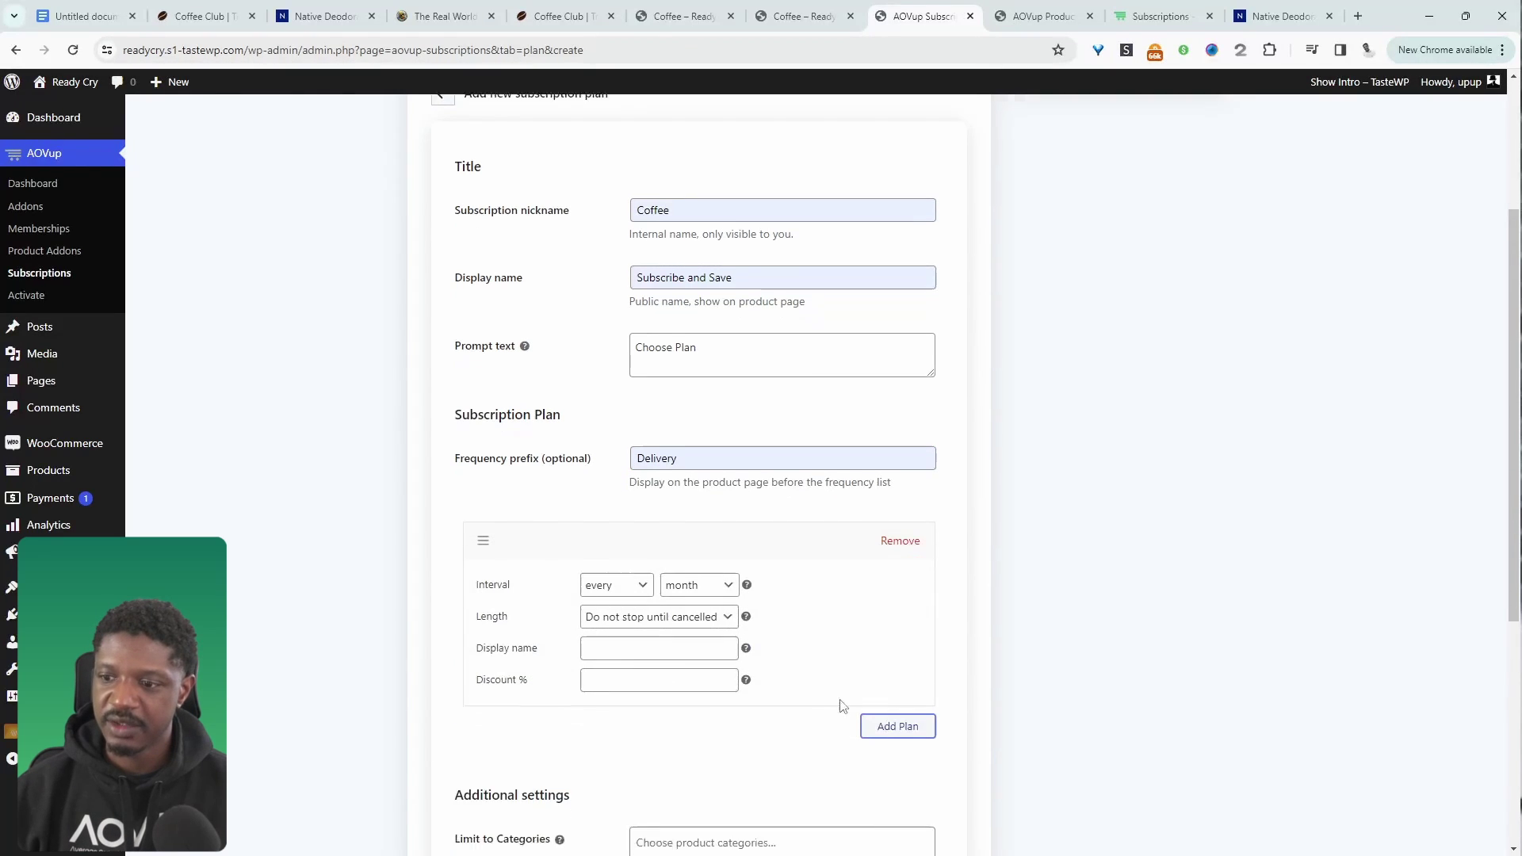
pyautogui.click(907, 628)
# Set the first plan entry to every 2nd week, with the display name "2 Weeks" and a 15% discount
pyautogui.click(616, 487)
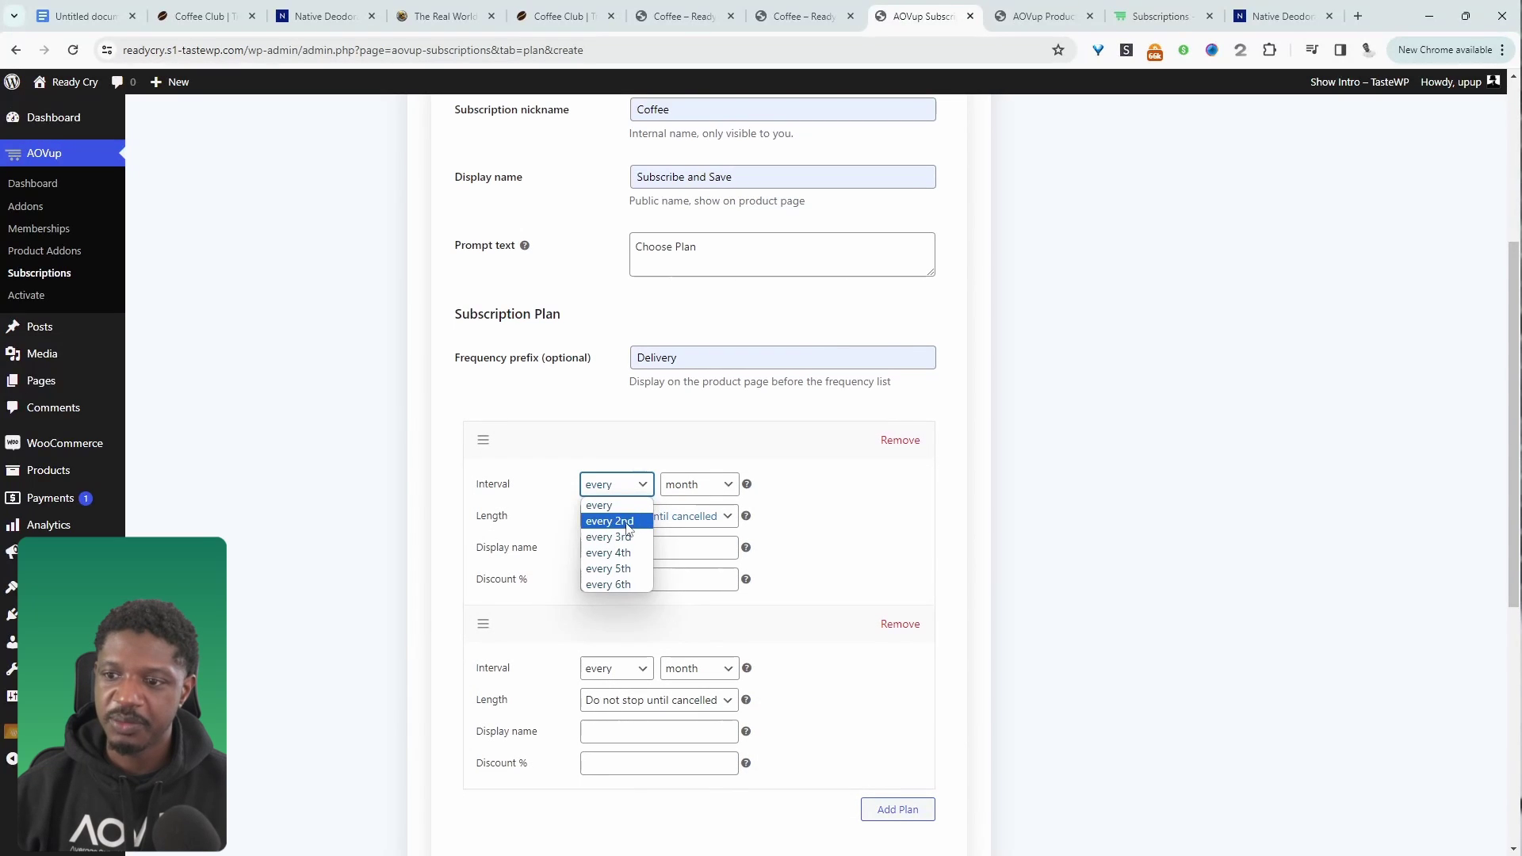
pyautogui.click(611, 522)
pyautogui.click(697, 494)
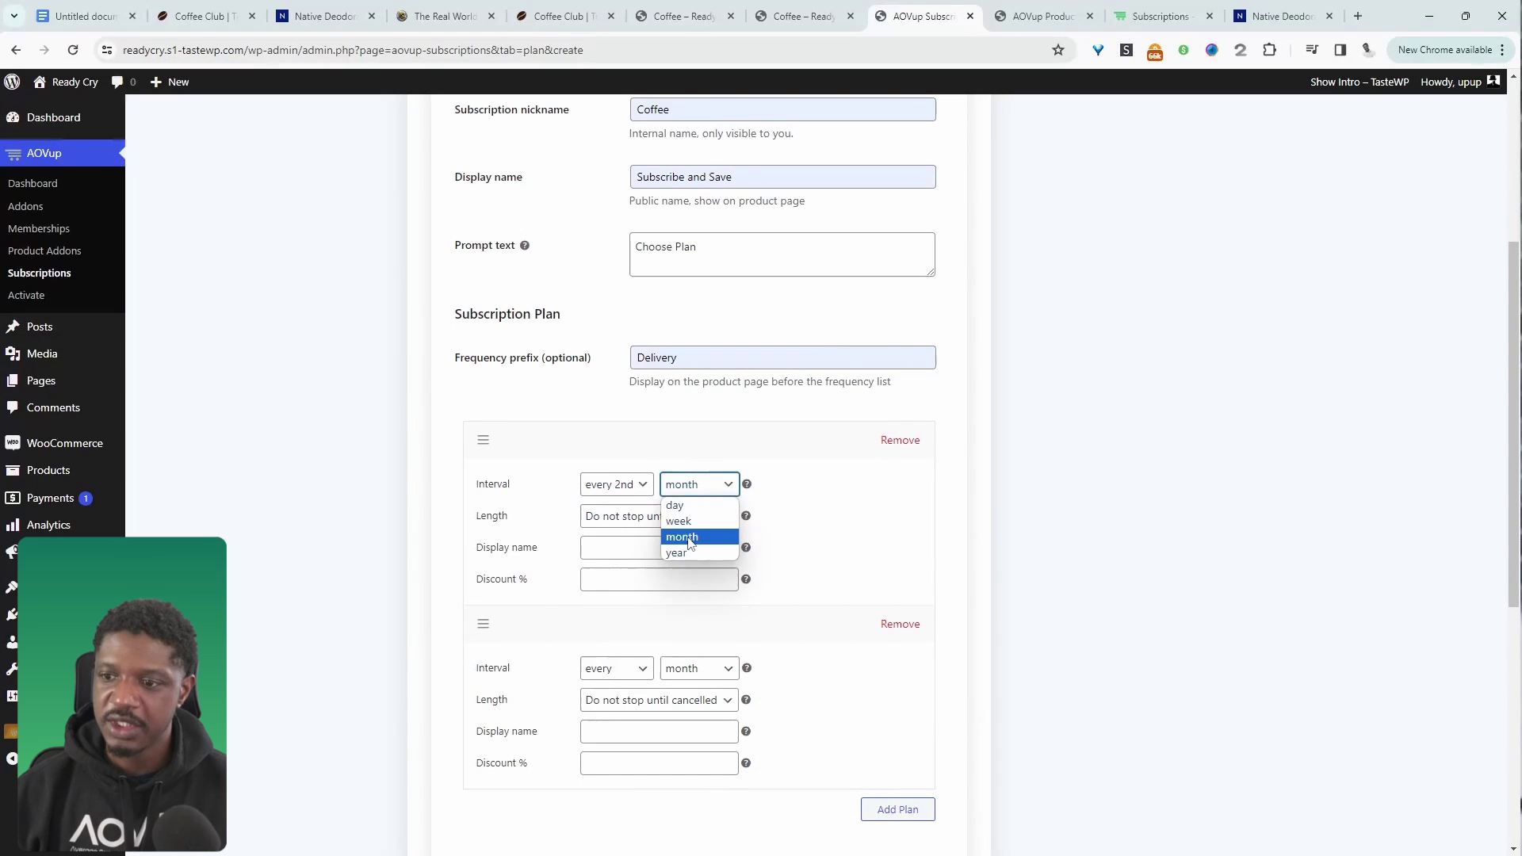
pyautogui.click(686, 524)
pyautogui.click(682, 547)
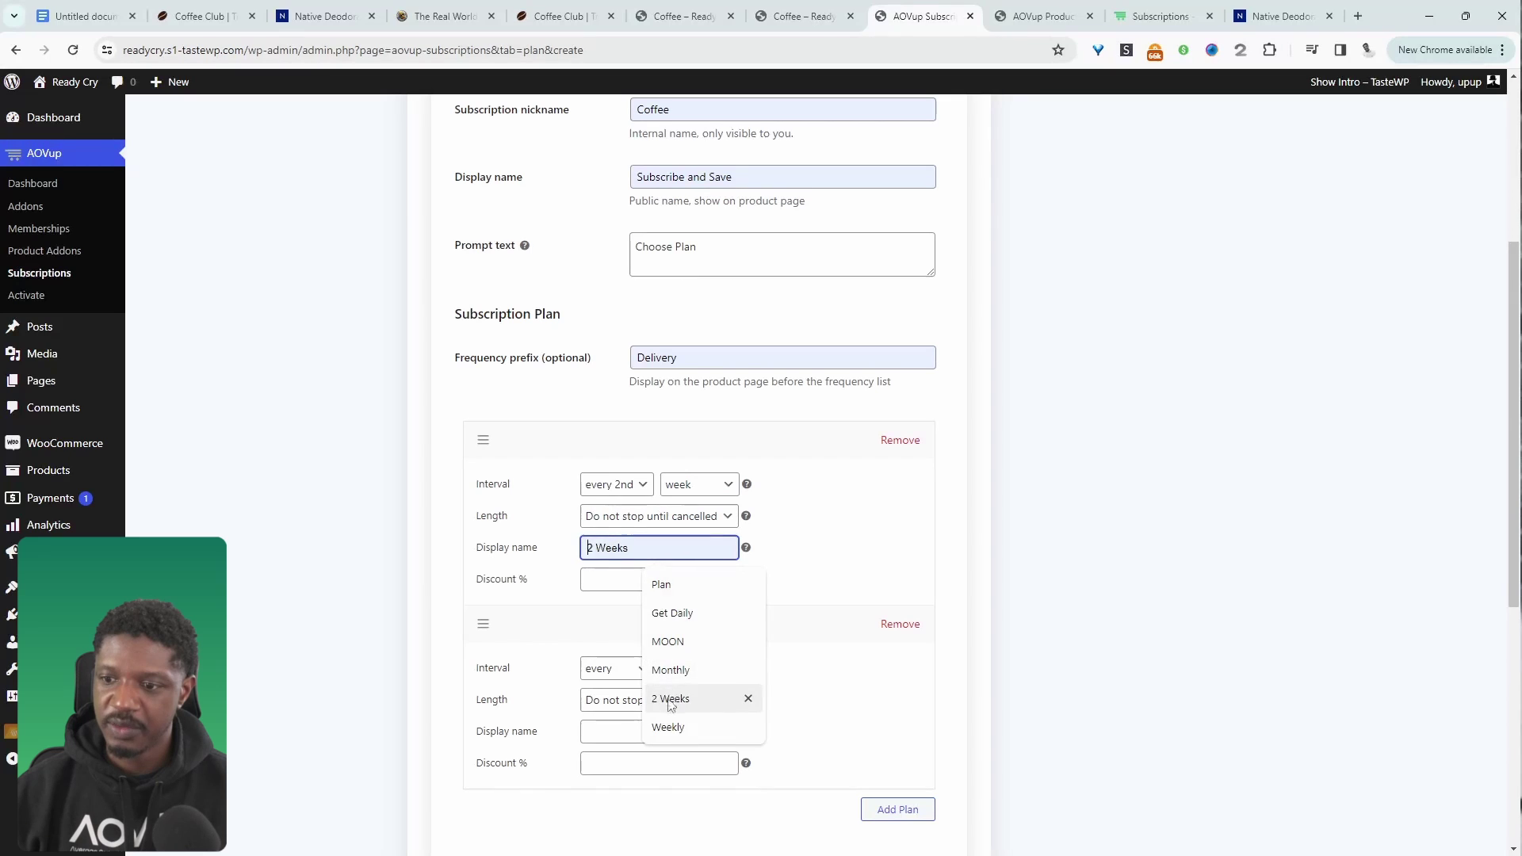
pyautogui.click(697, 698)
pyautogui.click(626, 587)
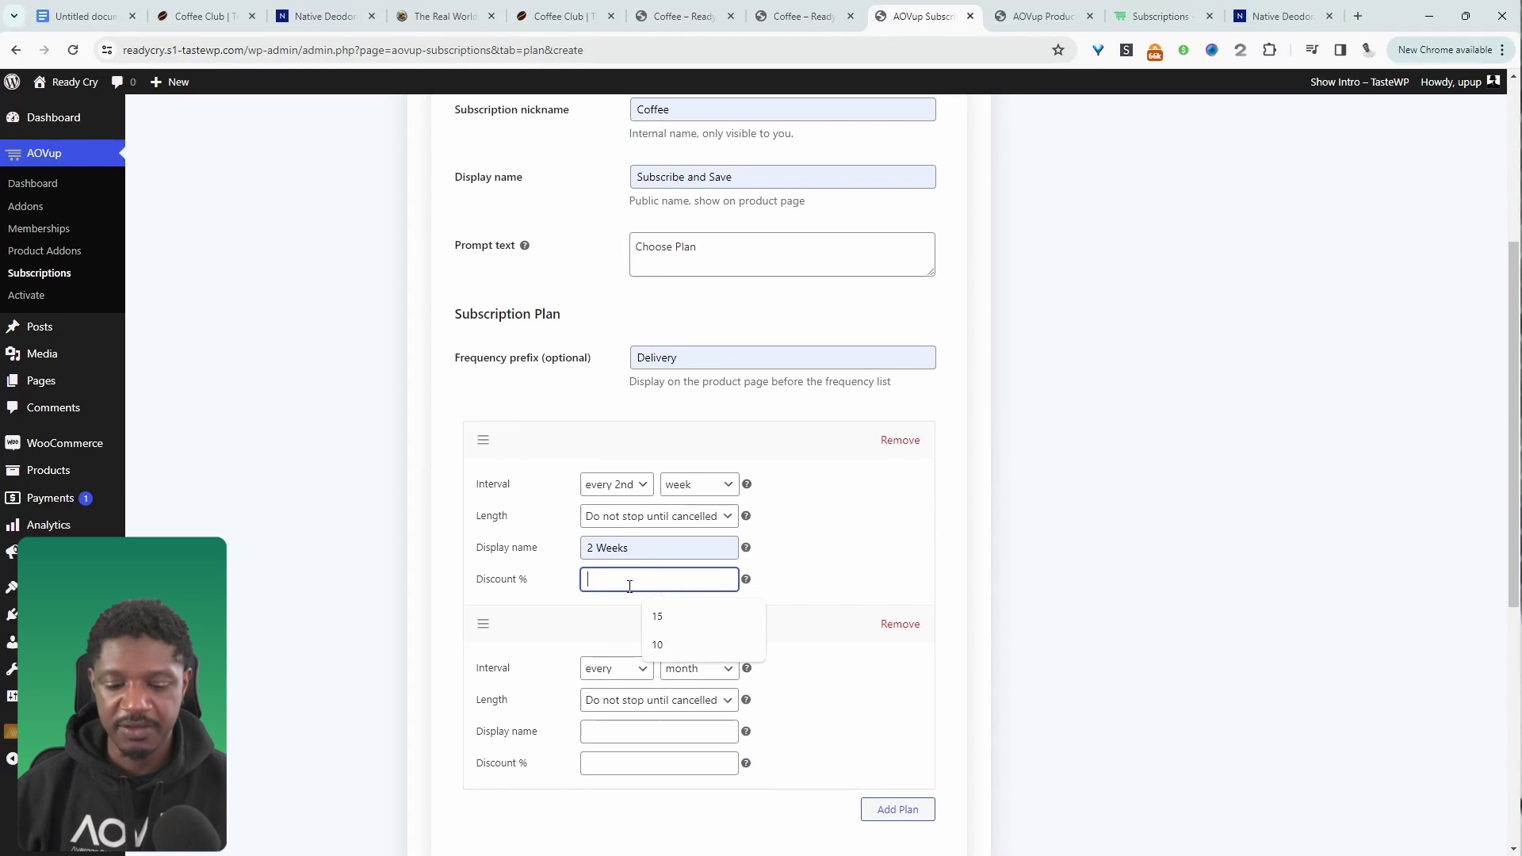
pyautogui.write('15')
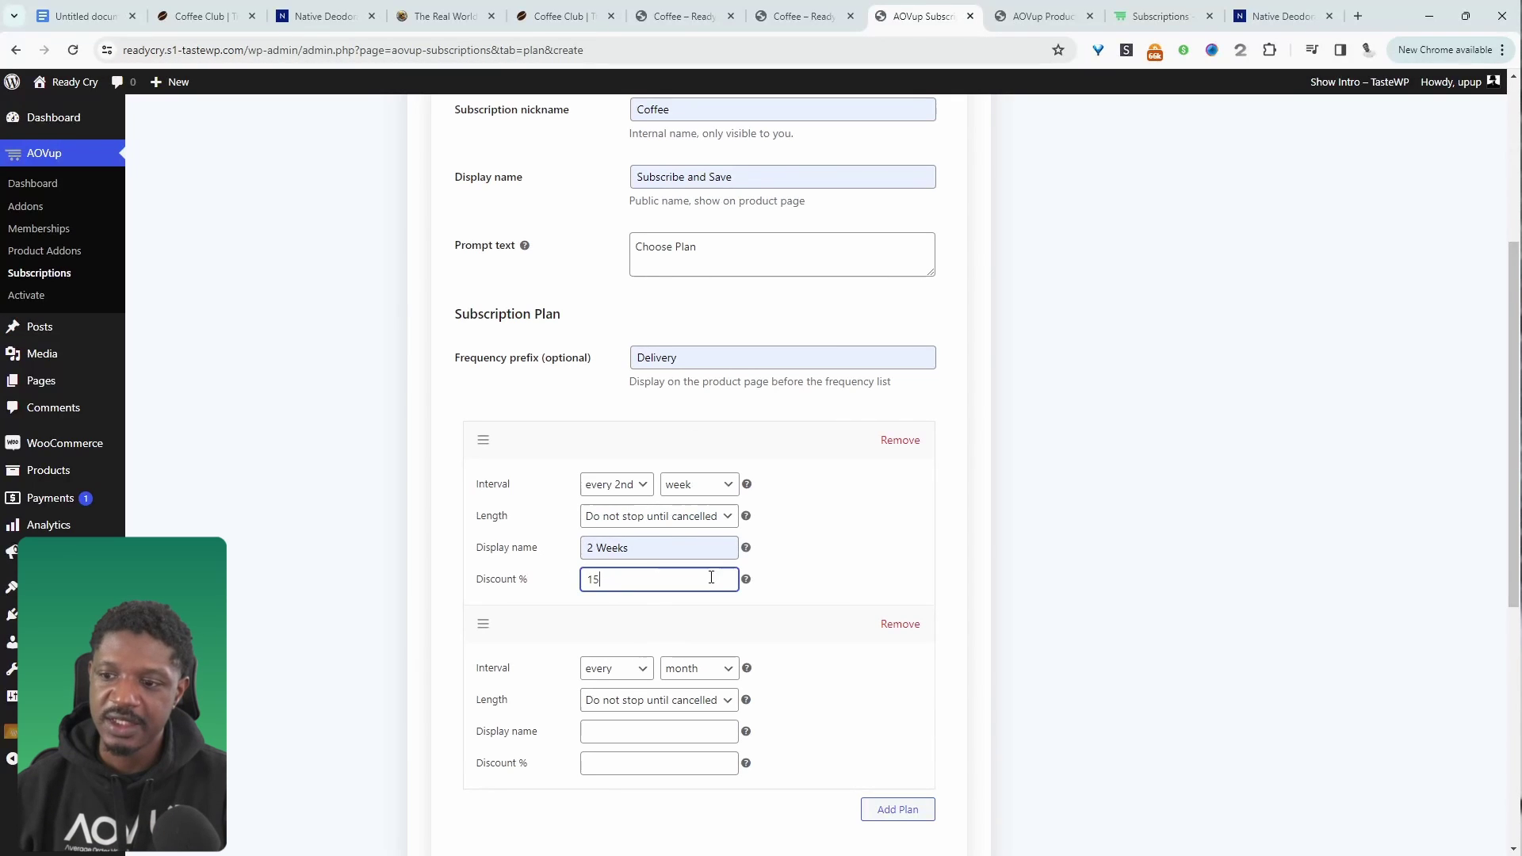
# Set the second plan entry's display name to "Monthly", its discount to 10% and its length to "Do not stop until cancelled"
pyautogui.scroll(-2, 694, 713)
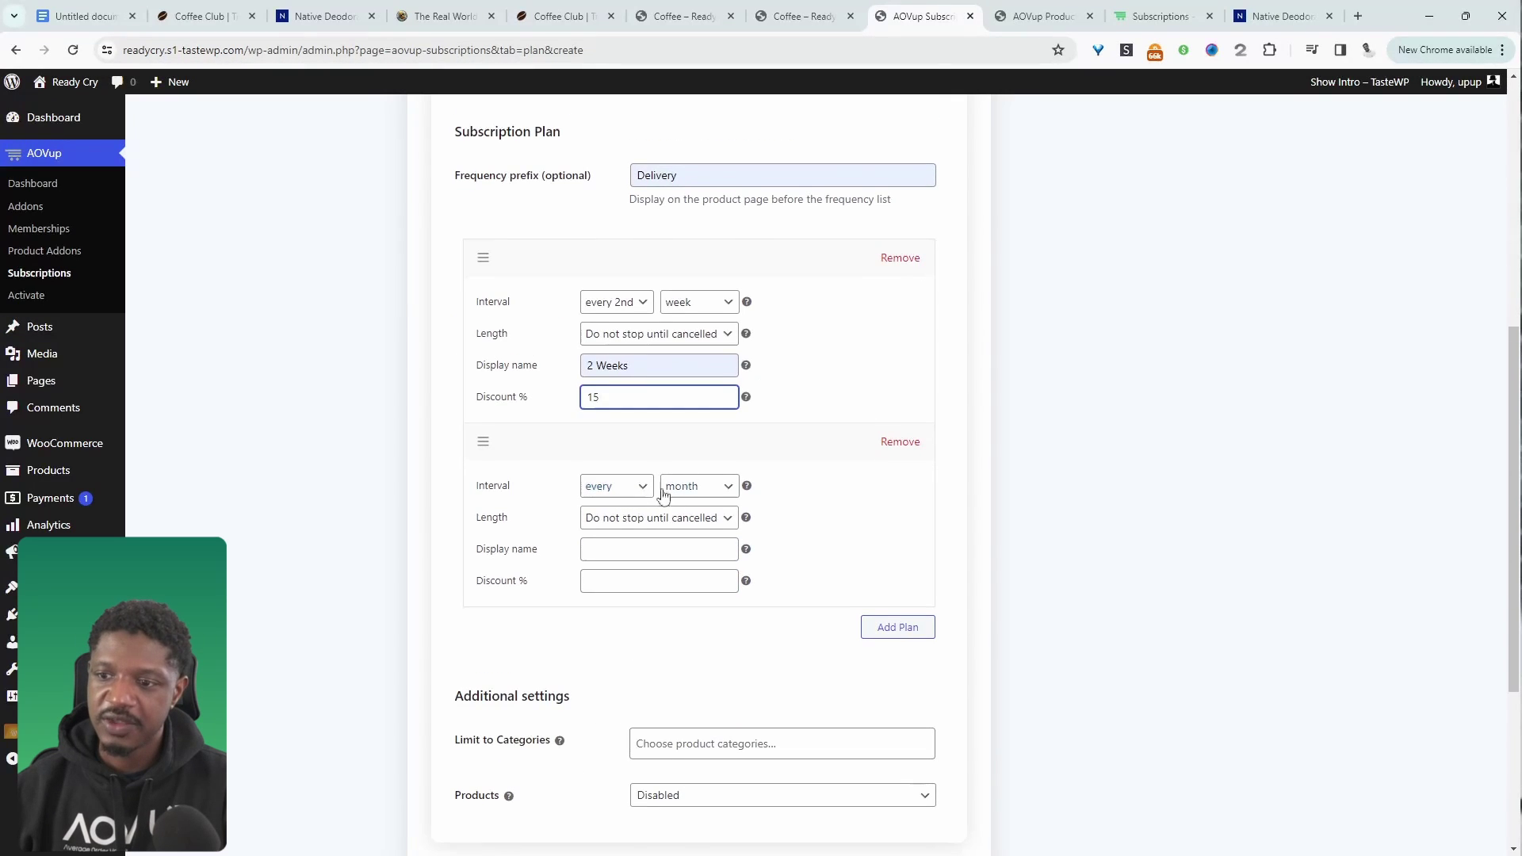
pyautogui.click(621, 549)
pyautogui.click(665, 584)
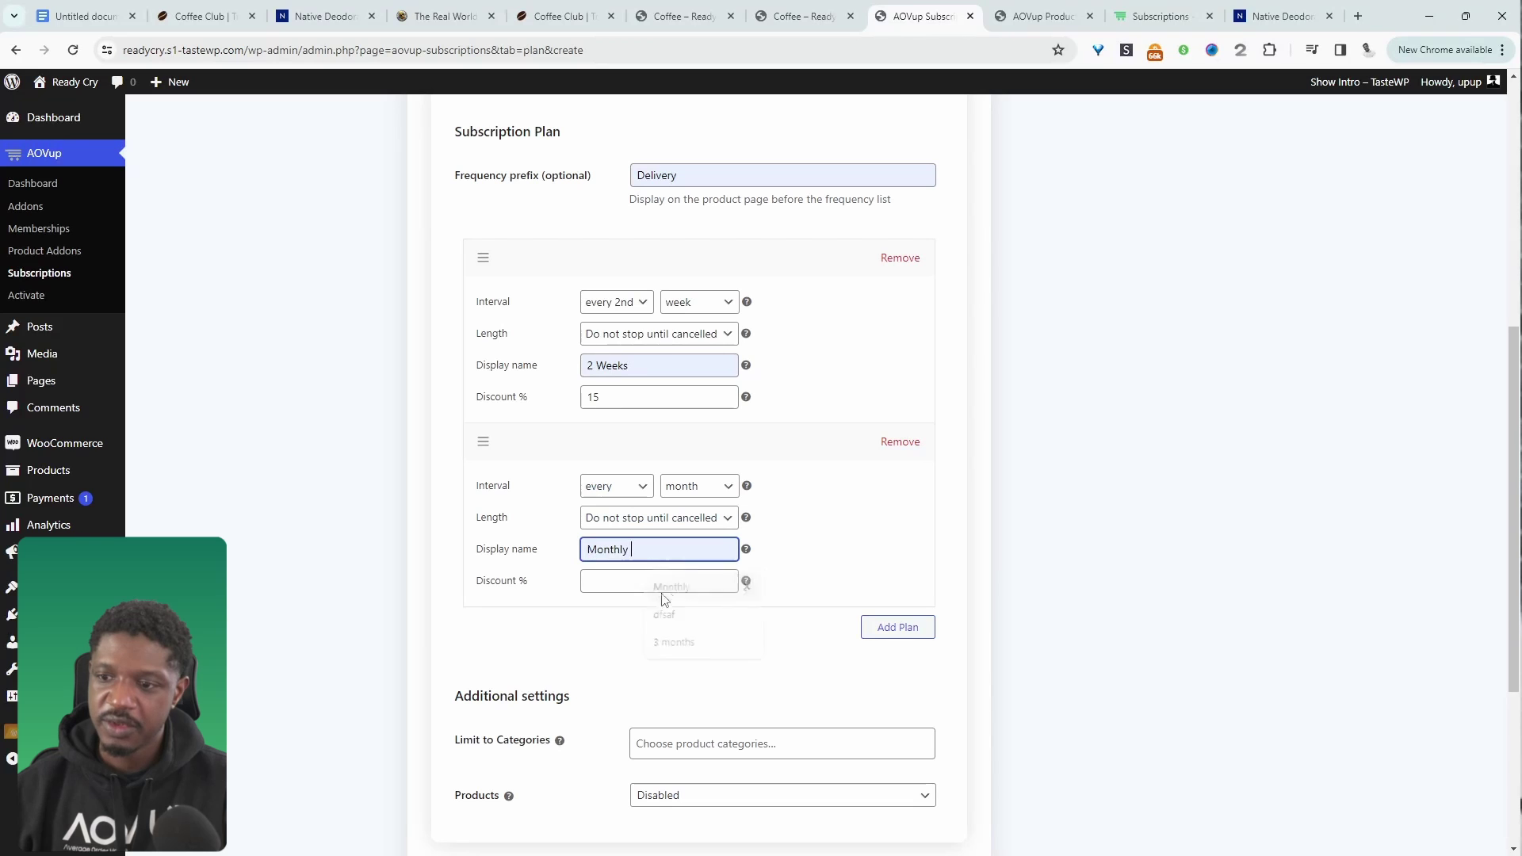
pyautogui.click(601, 583)
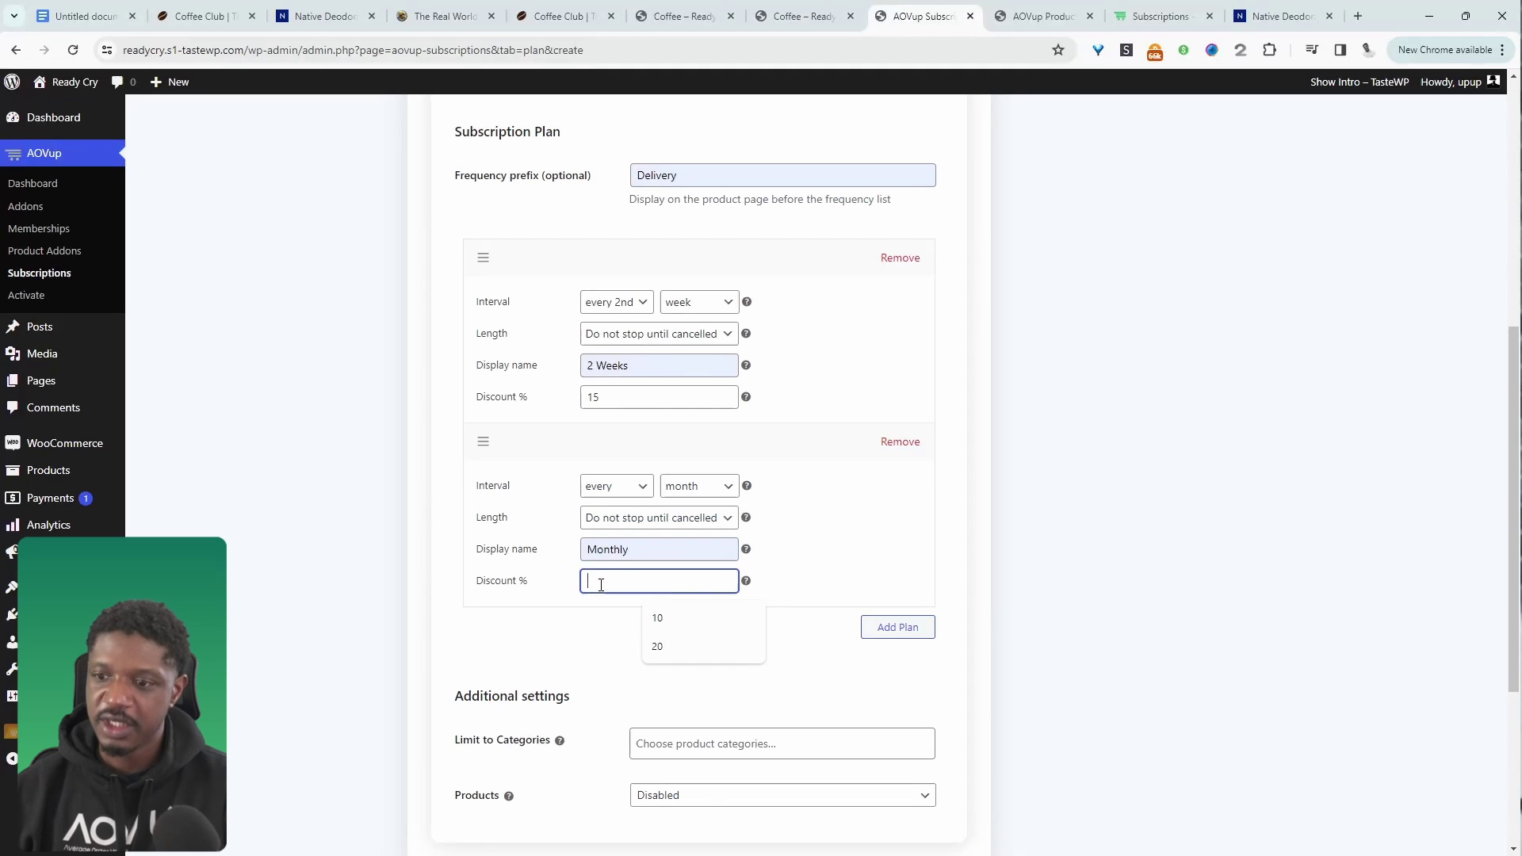
pyautogui.click(716, 629)
pyautogui.click(650, 519)
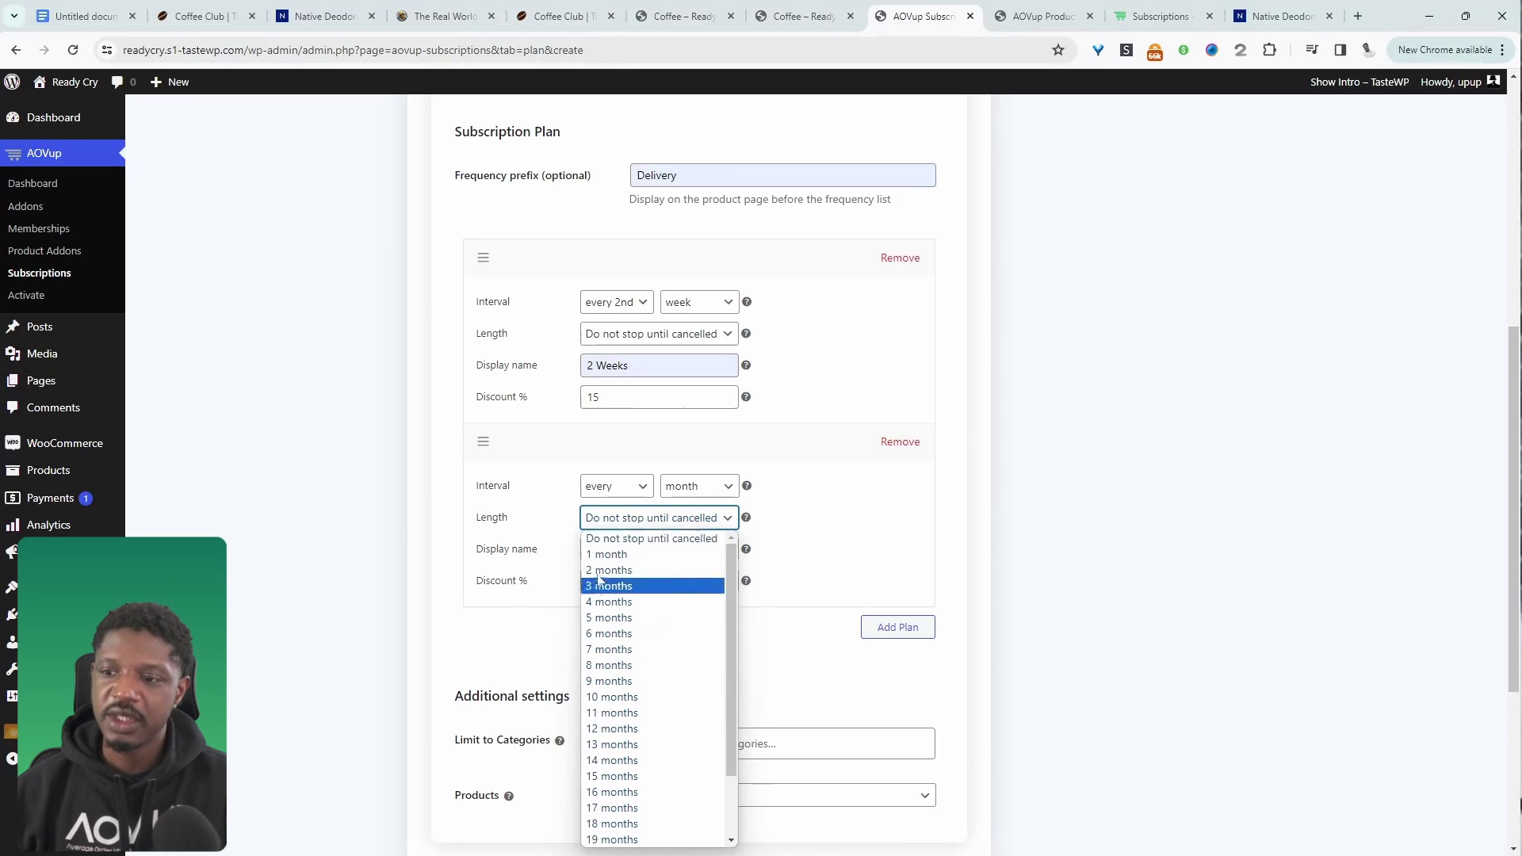
pyautogui.click(681, 531)
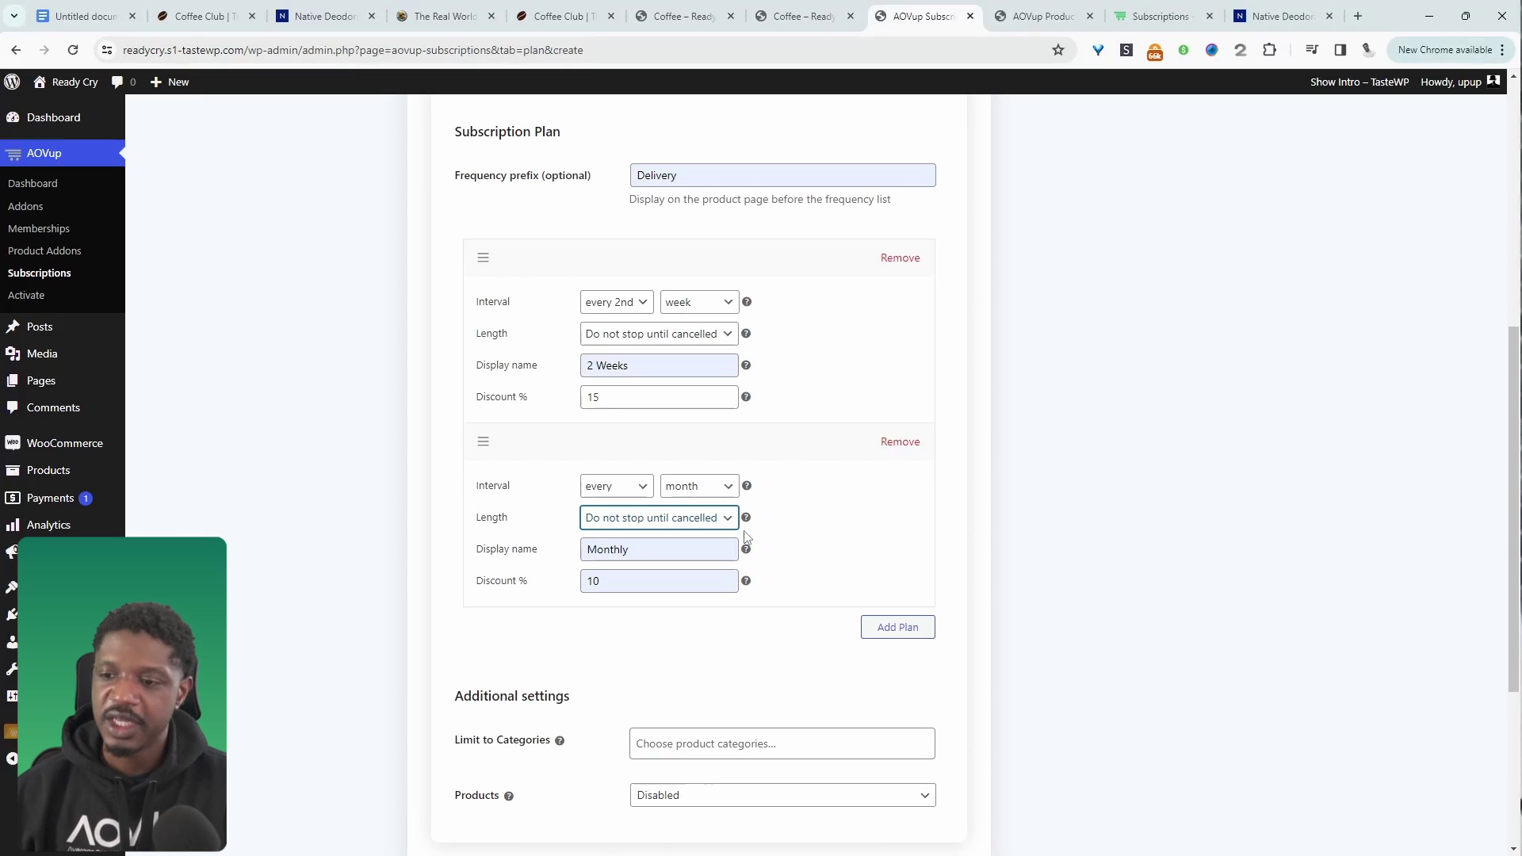
# Limit the subscription plan to the Coffee category and save the changes
pyautogui.scroll(-3, 1325, 439)
pyautogui.click(679, 546)
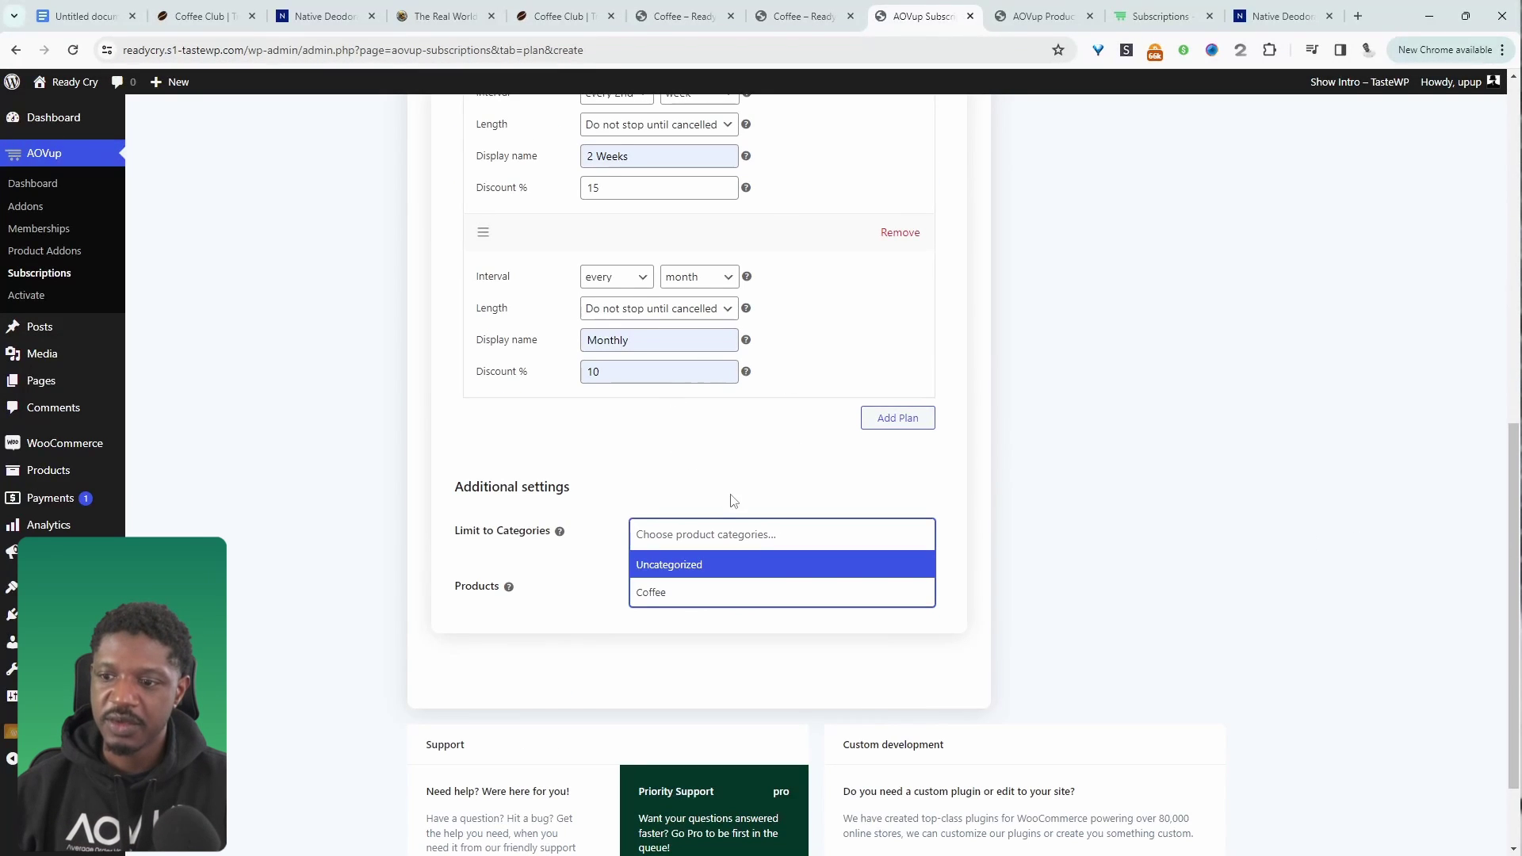
pyautogui.click(654, 596)
pyautogui.scroll(10, 1182, 103)
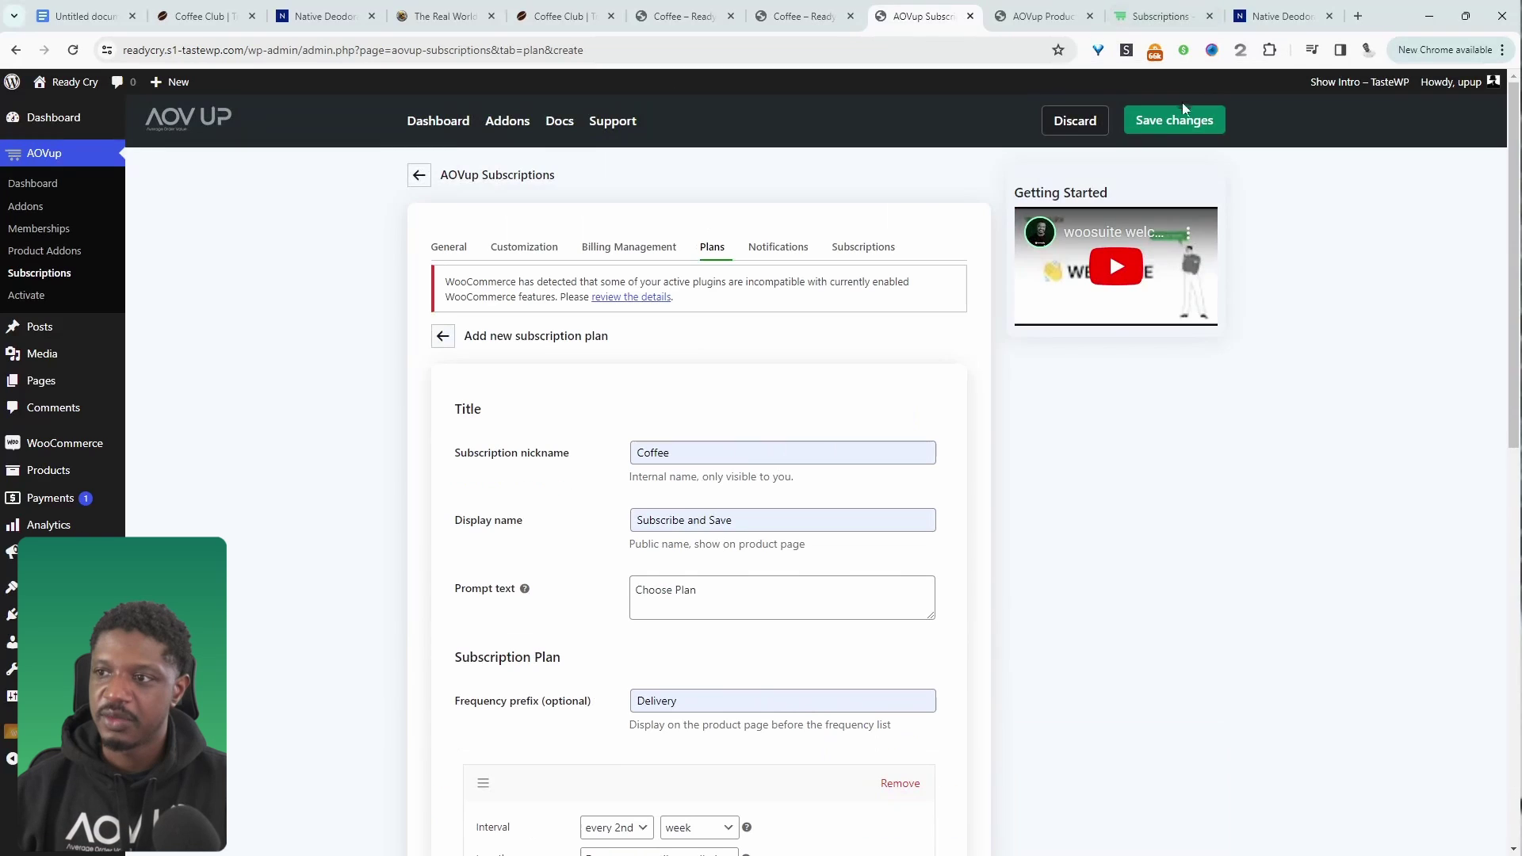
pyautogui.click(1158, 125)
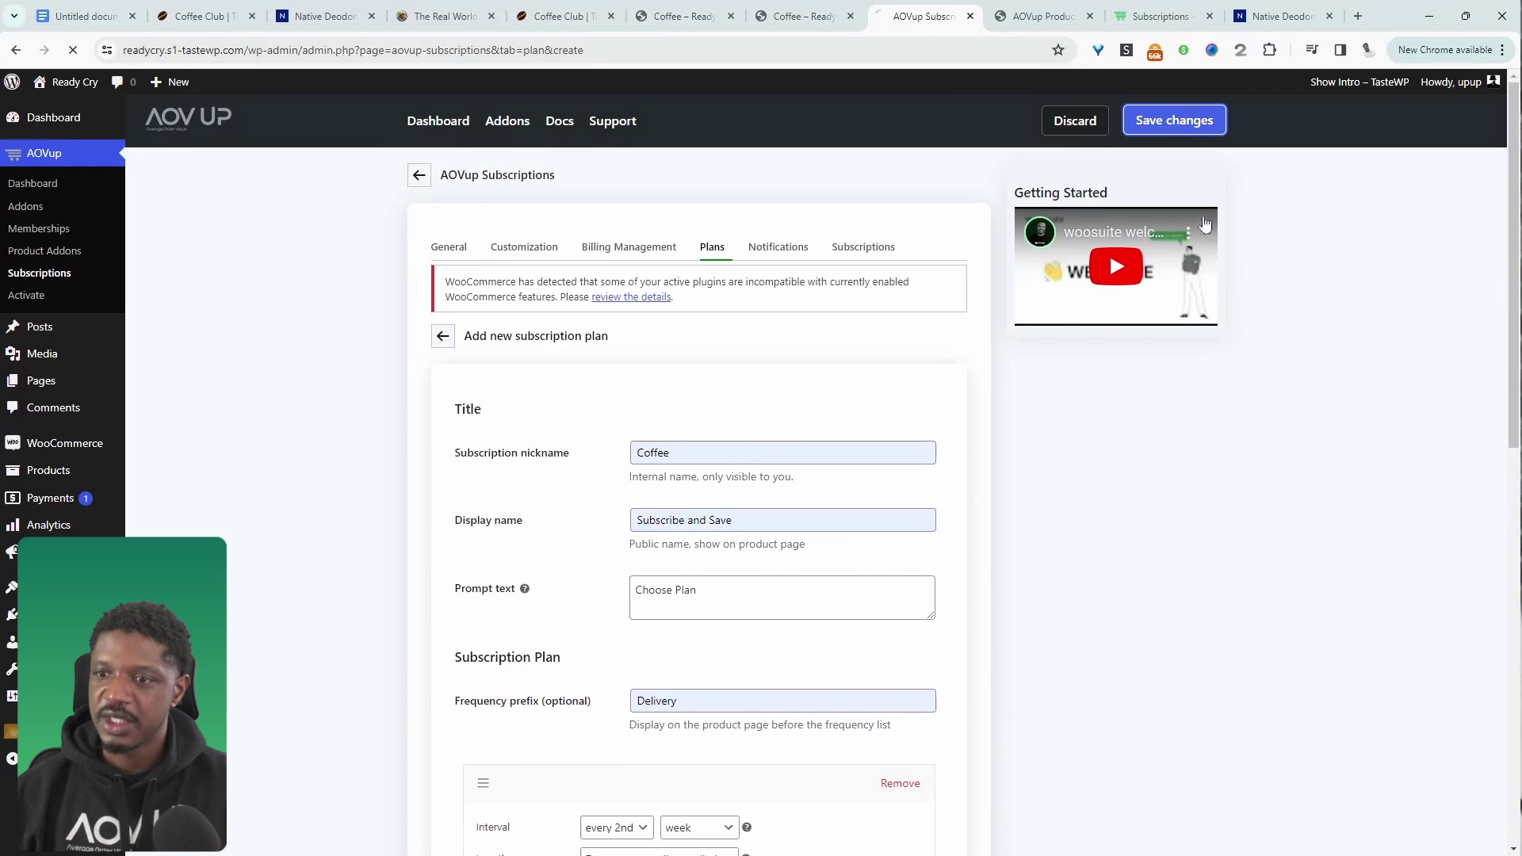
# On the Coffee product page, choose Ground coffee, the Light to Medium roast and the Double Bag shipment
pyautogui.click(805, 15)
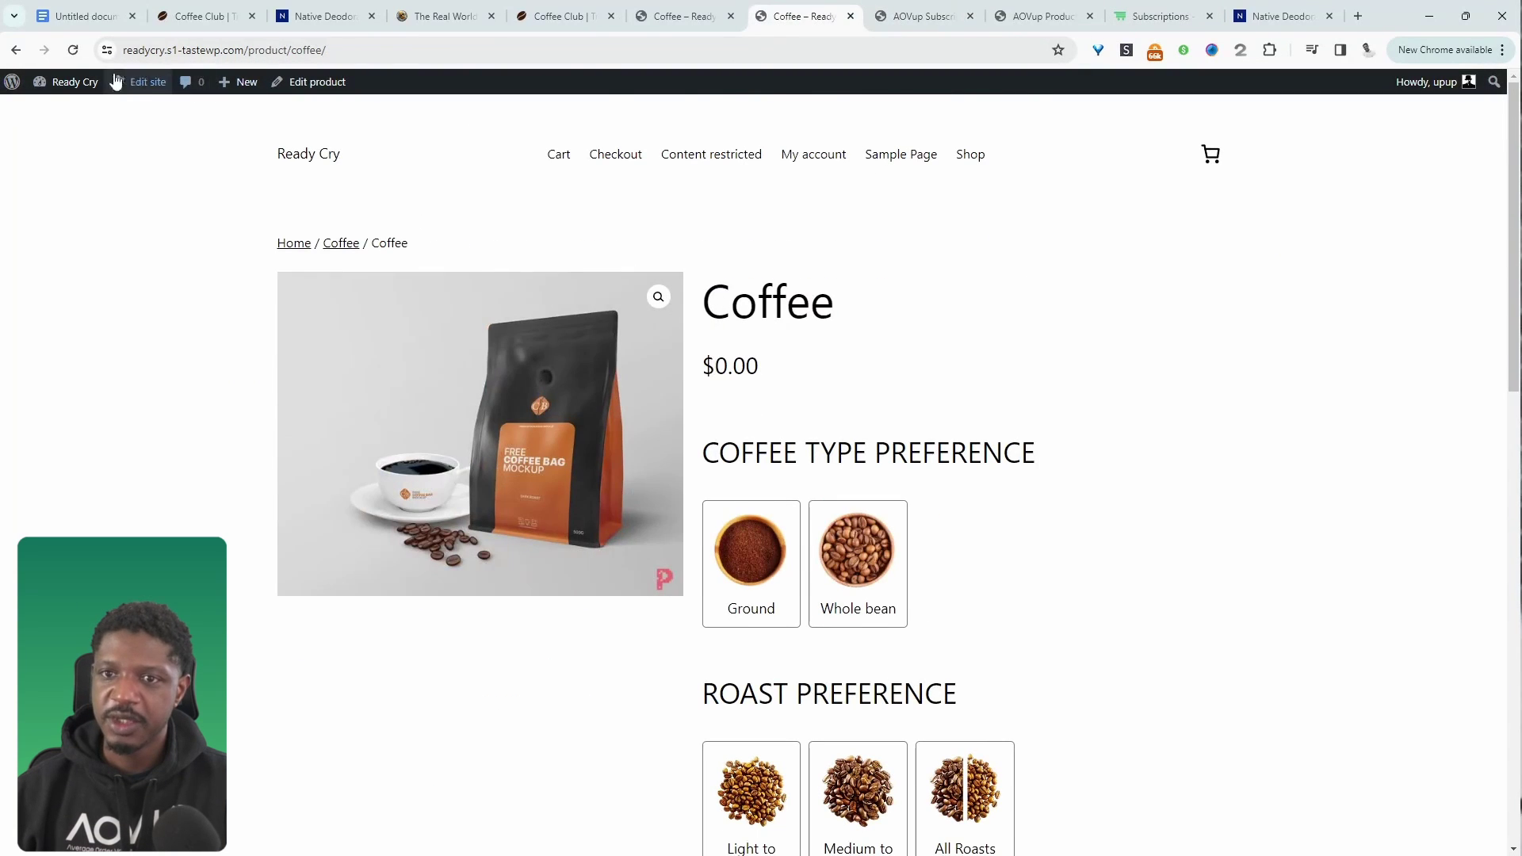
pyautogui.scroll(-4, 1430, 700)
pyautogui.scroll(-4, 1429, 700)
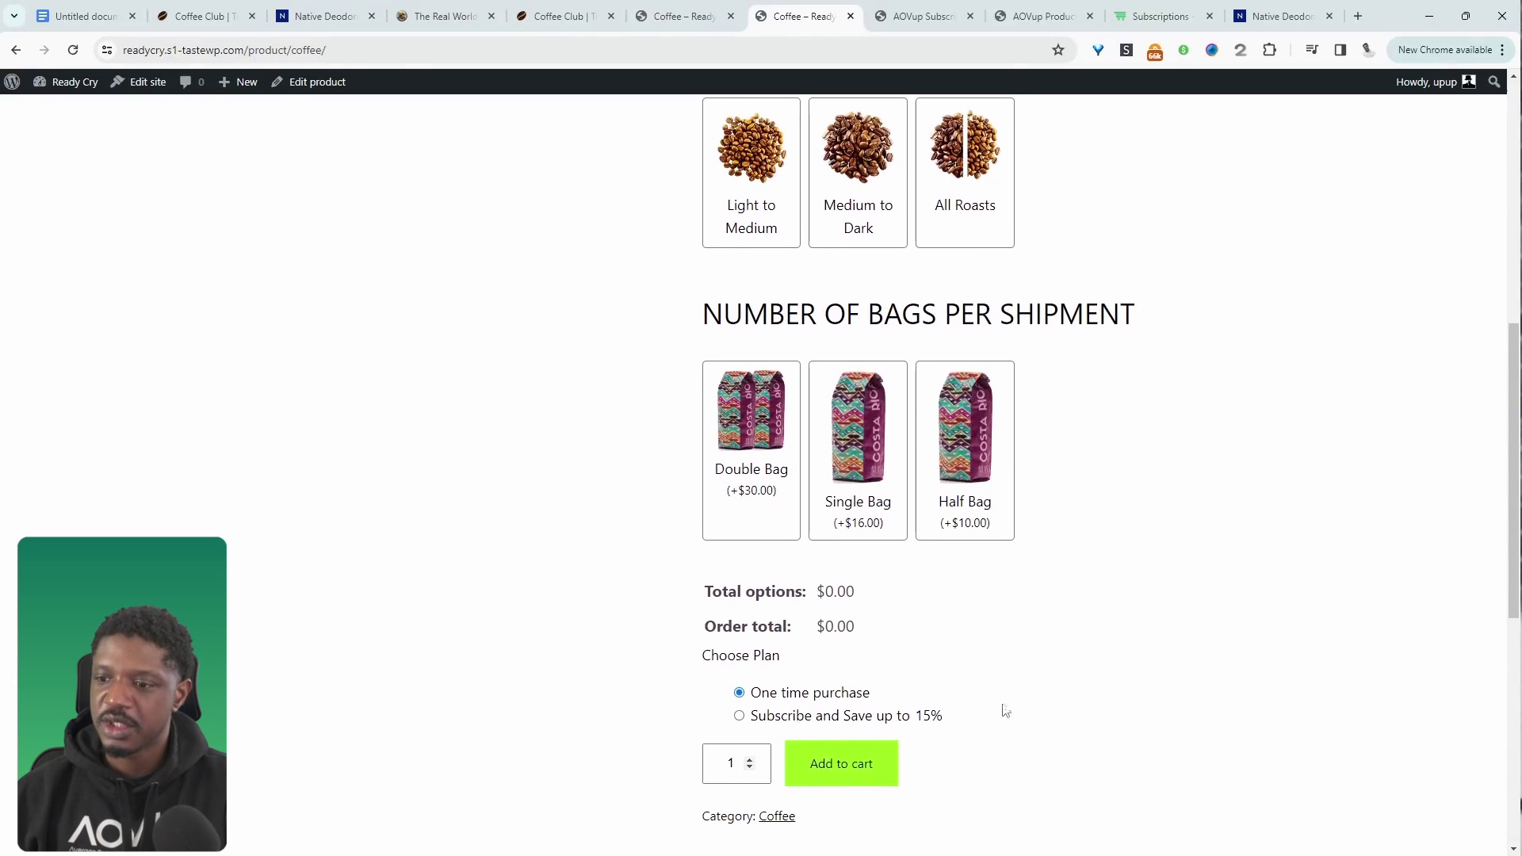
pyautogui.scroll(3, 1002, 710)
pyautogui.click(761, 245)
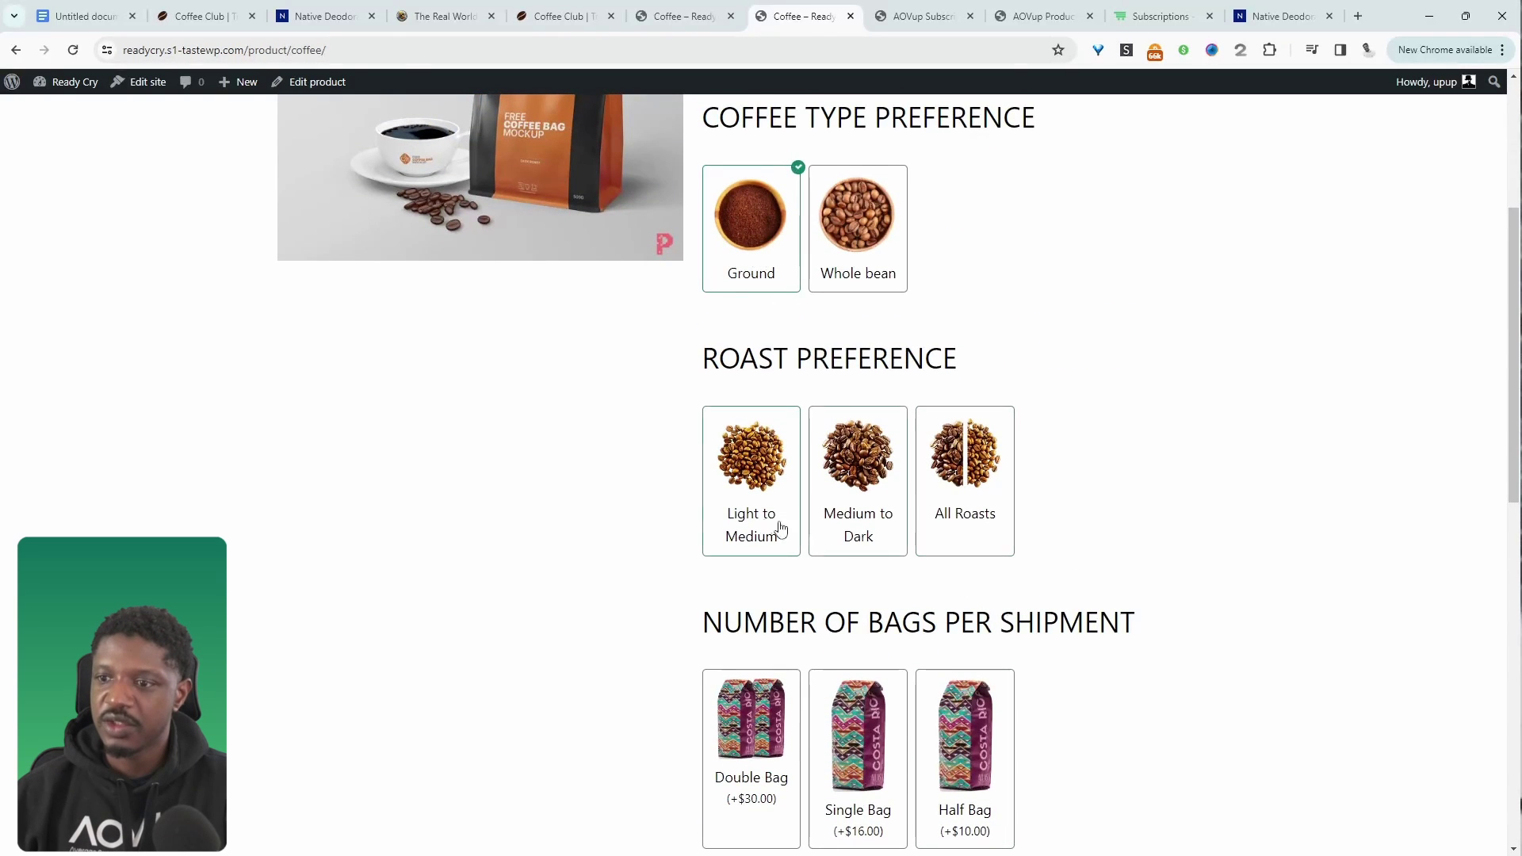
pyautogui.click(751, 527)
pyautogui.click(751, 729)
pyautogui.scroll(-5, 757, 713)
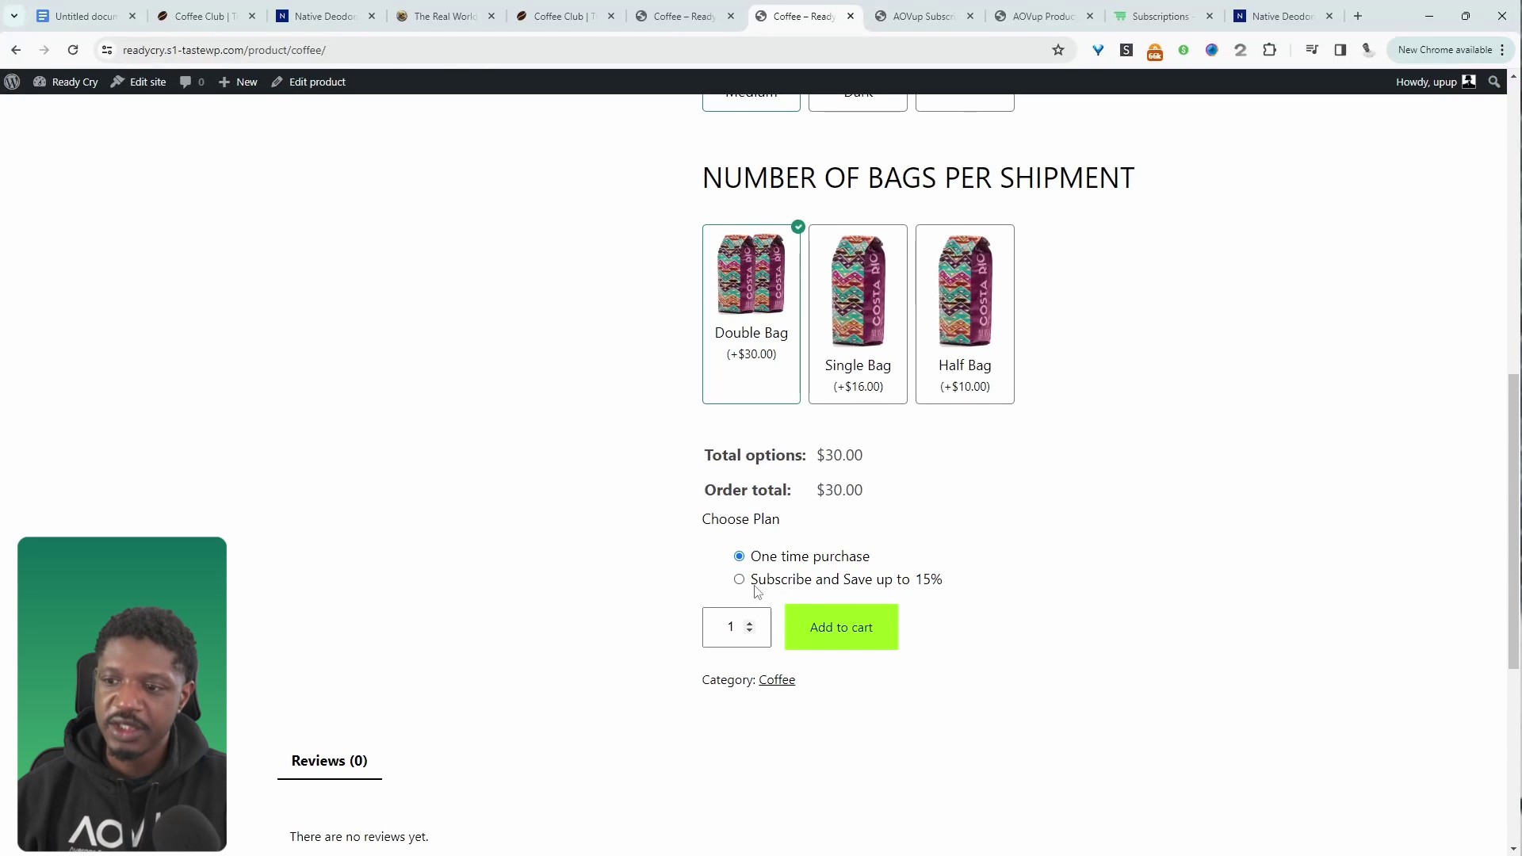
# Choose the Subscribe and Save plan with Monthly (10% off) delivery and sign up to add it to the cart
pyautogui.click(739, 579)
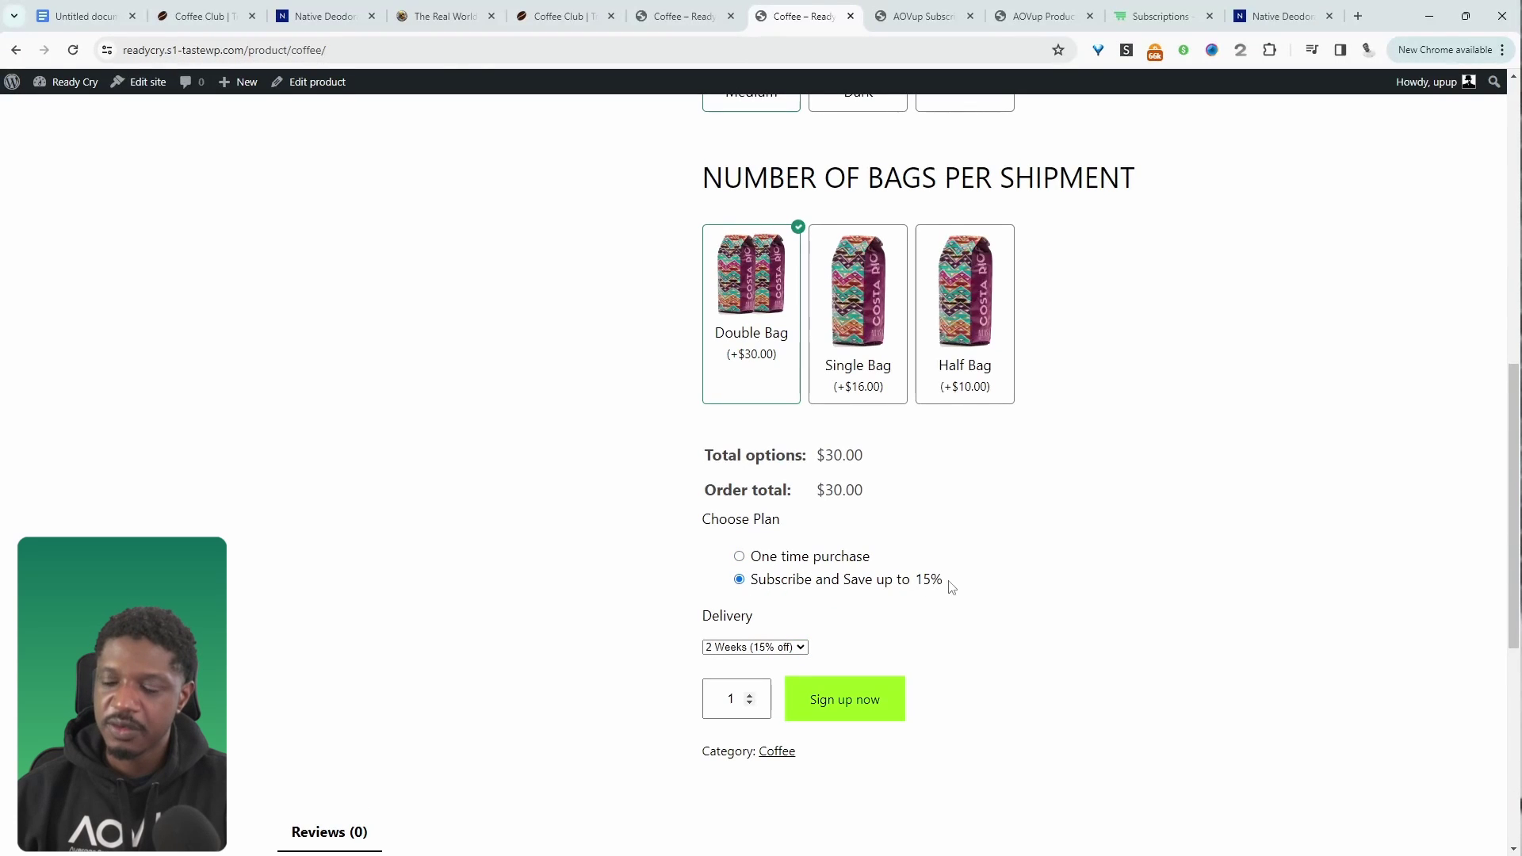
pyautogui.scroll(-1, 872, 582)
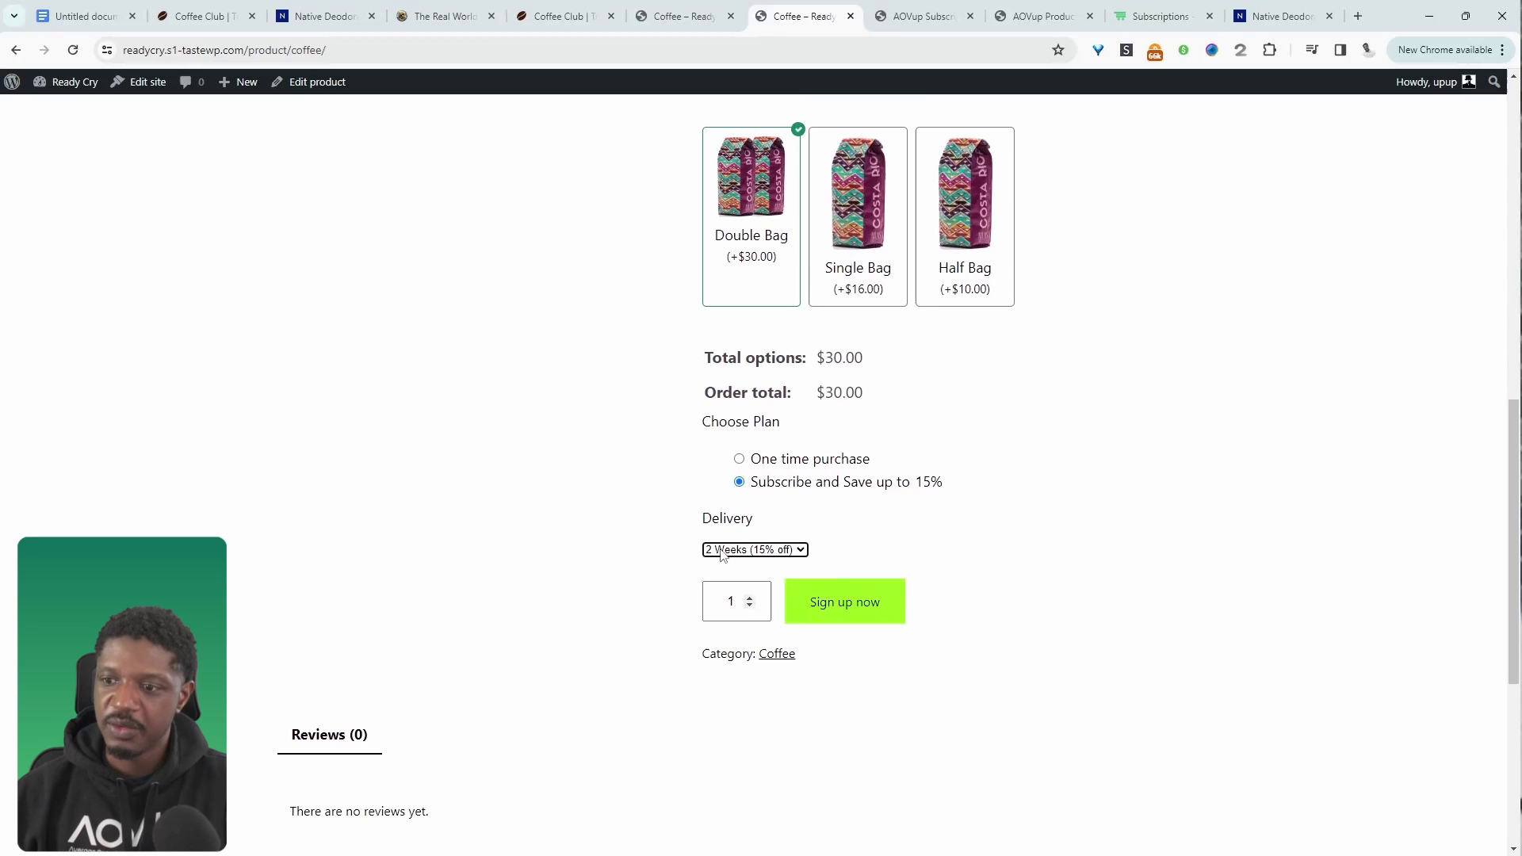
pyautogui.click(764, 551)
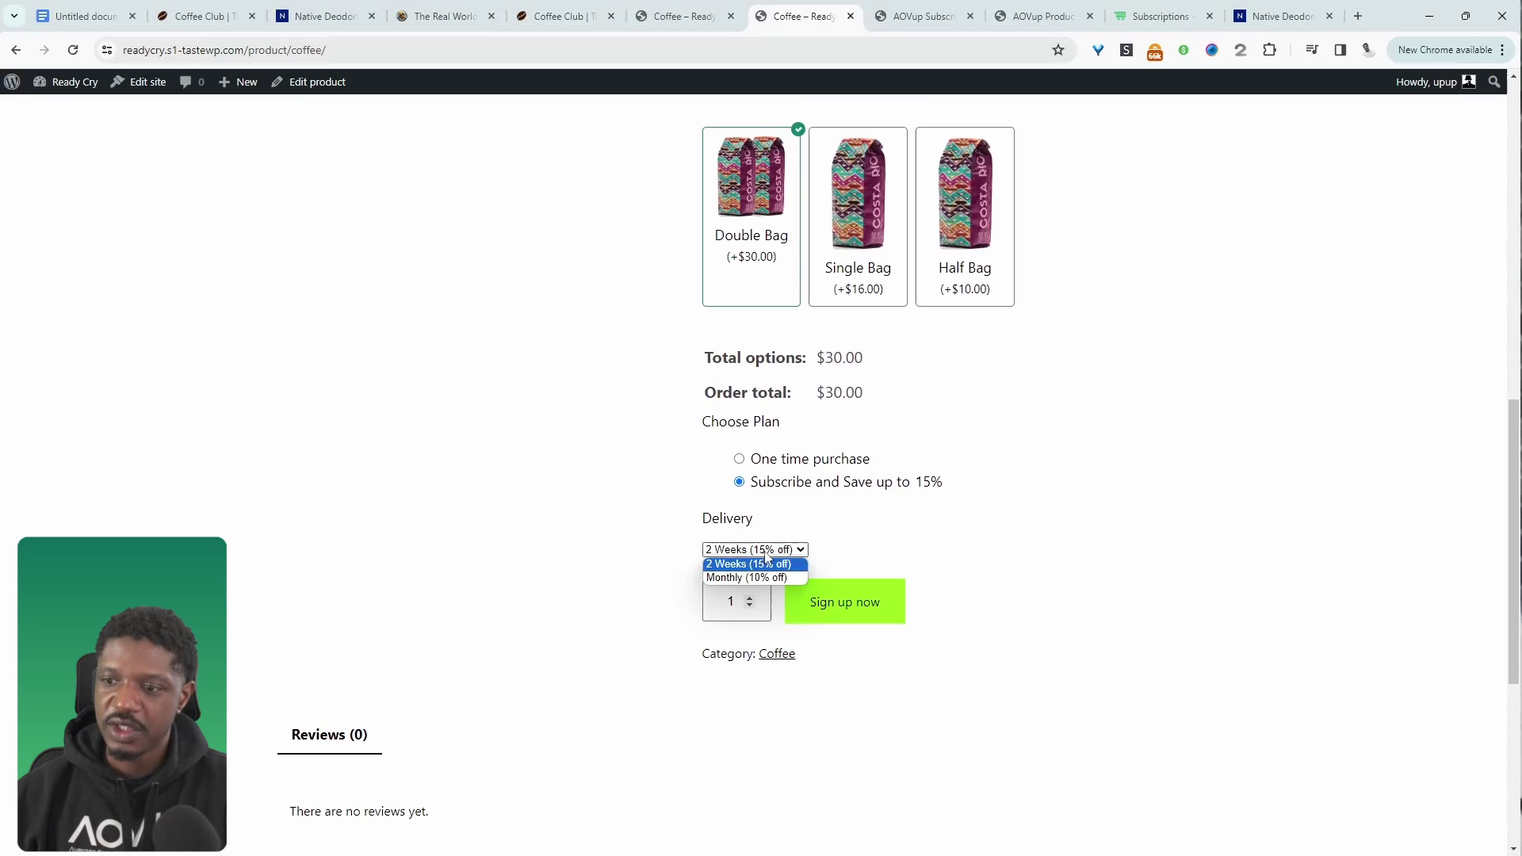
pyautogui.click(726, 579)
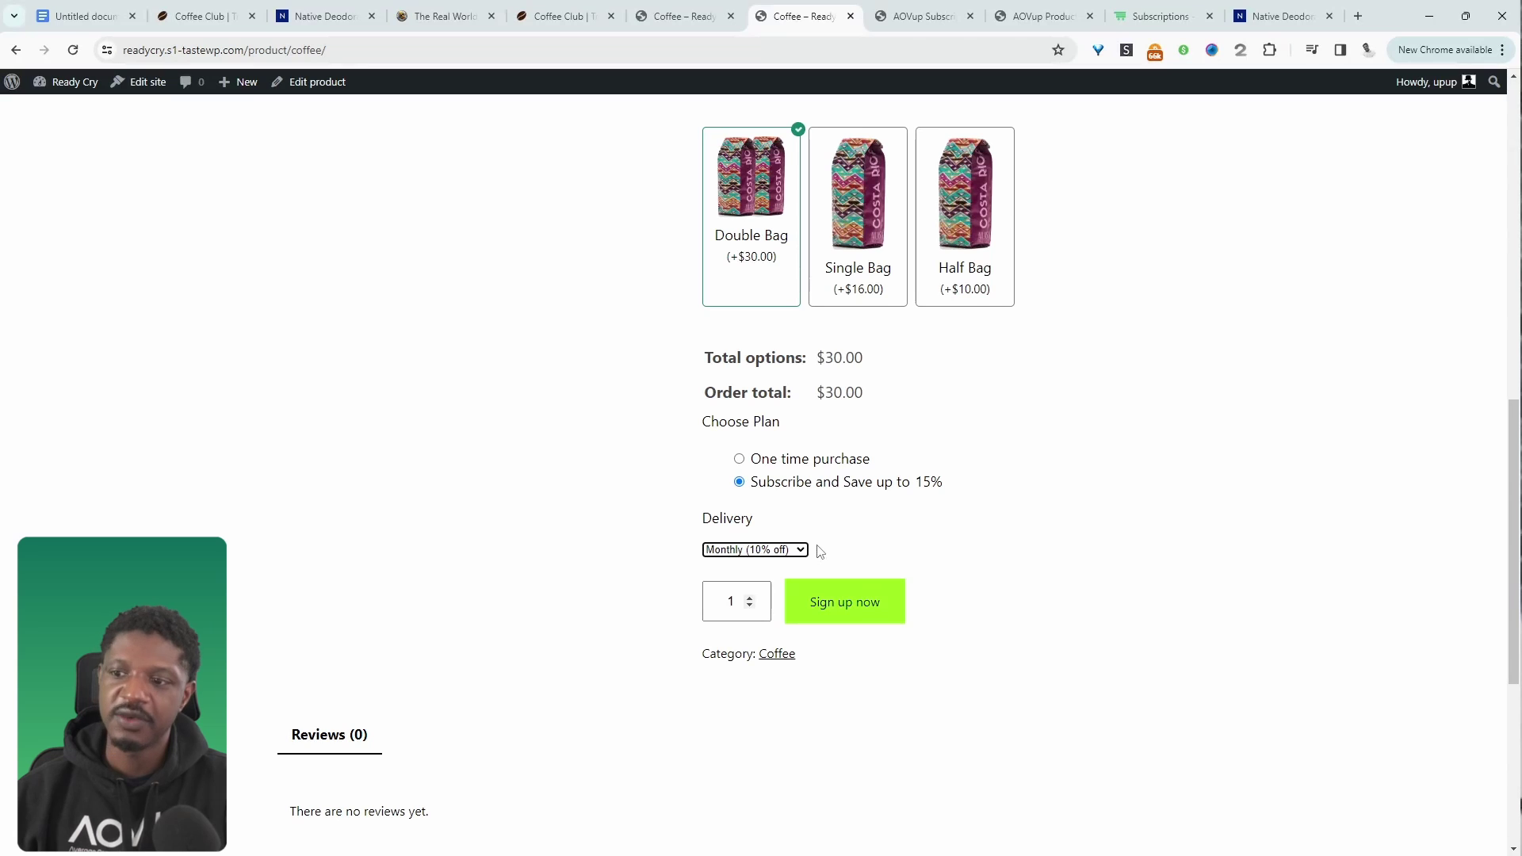
pyautogui.click(841, 604)
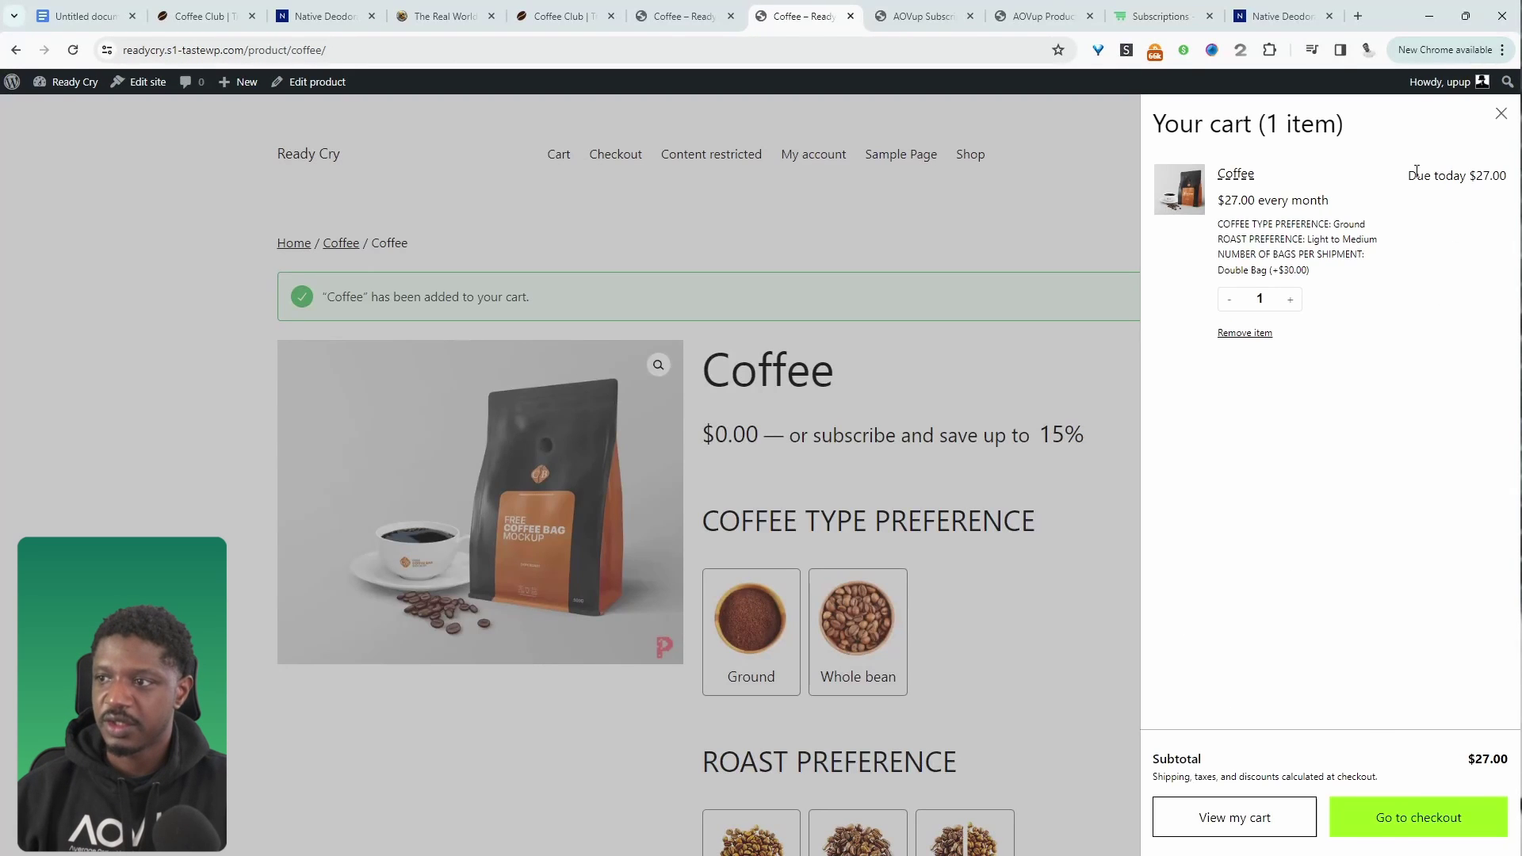
# Go to checkout and examine the order summary's chosen options, amount due today and monthly recurring total
pyautogui.click(1418, 818)
pyautogui.moveTo(915, 709); pyautogui.dragTo(1122, 703)
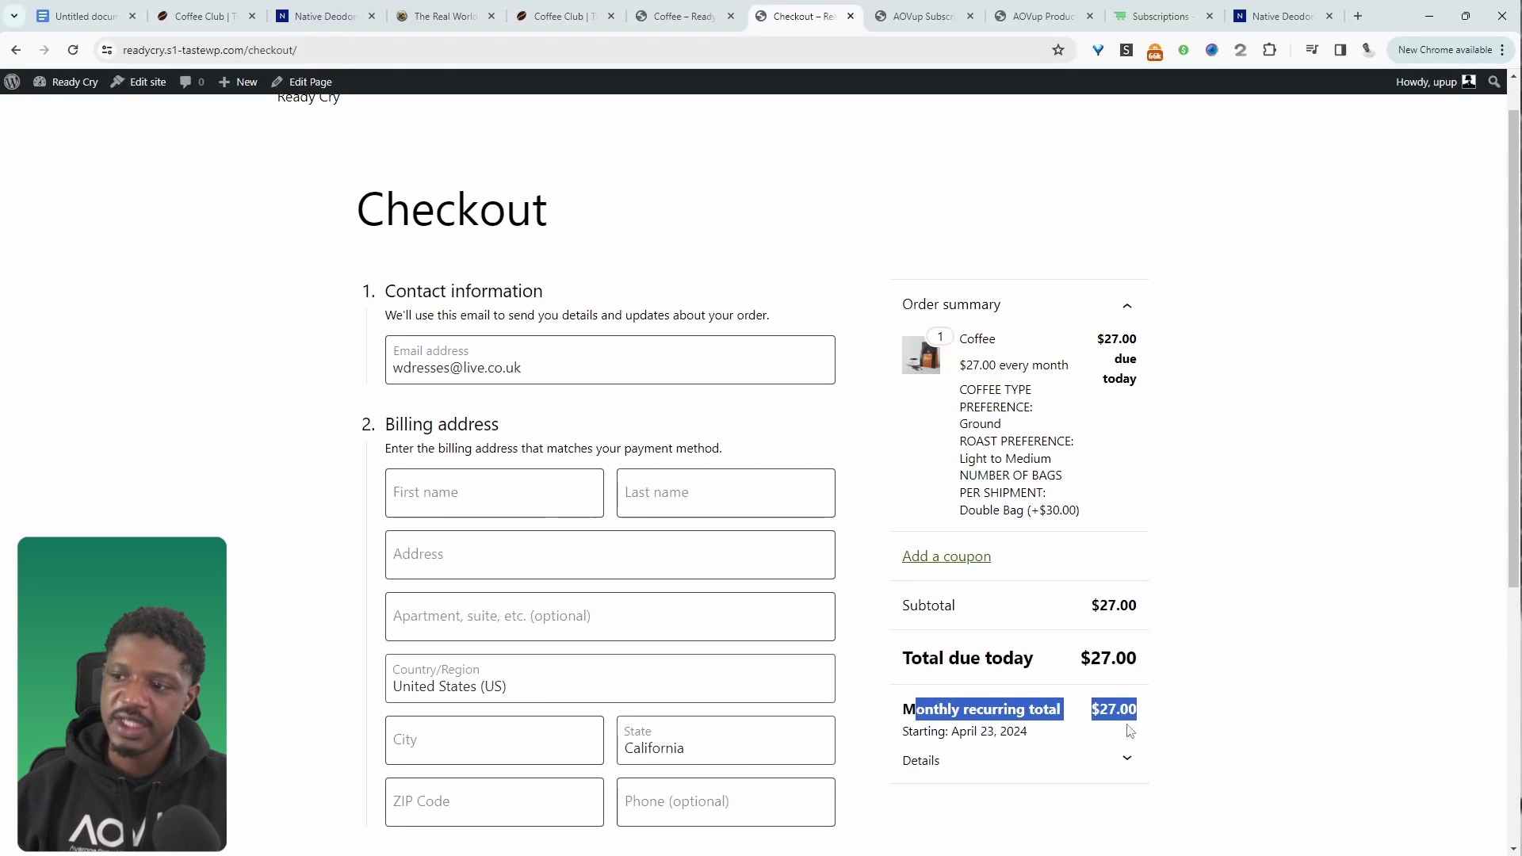
pyautogui.moveTo(1181, 396); pyautogui.dragTo(1100, 393)
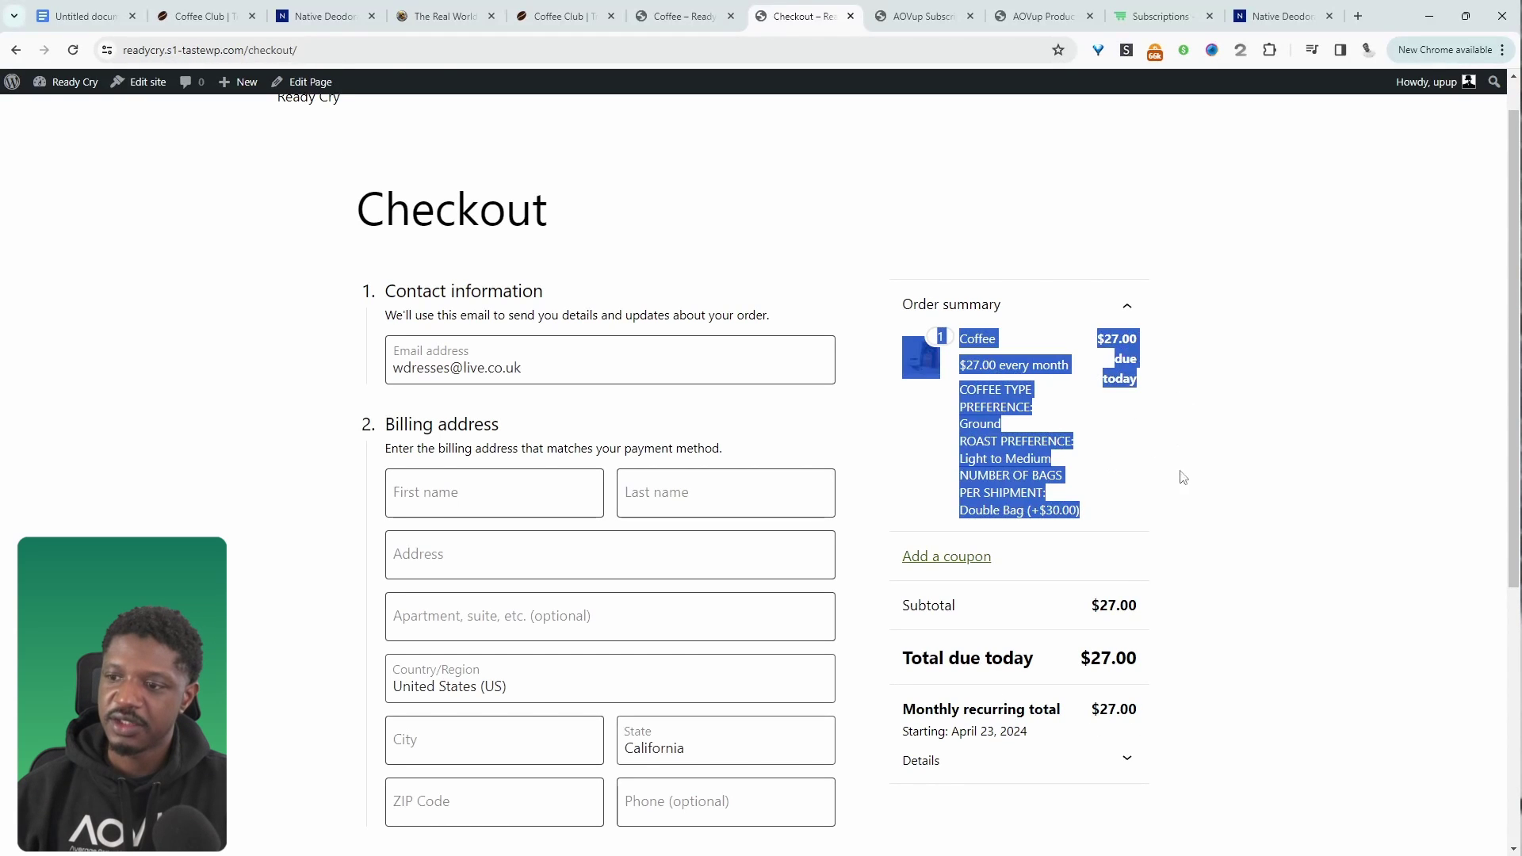
pyautogui.moveTo(1153, 513); pyautogui.dragTo(980, 444)
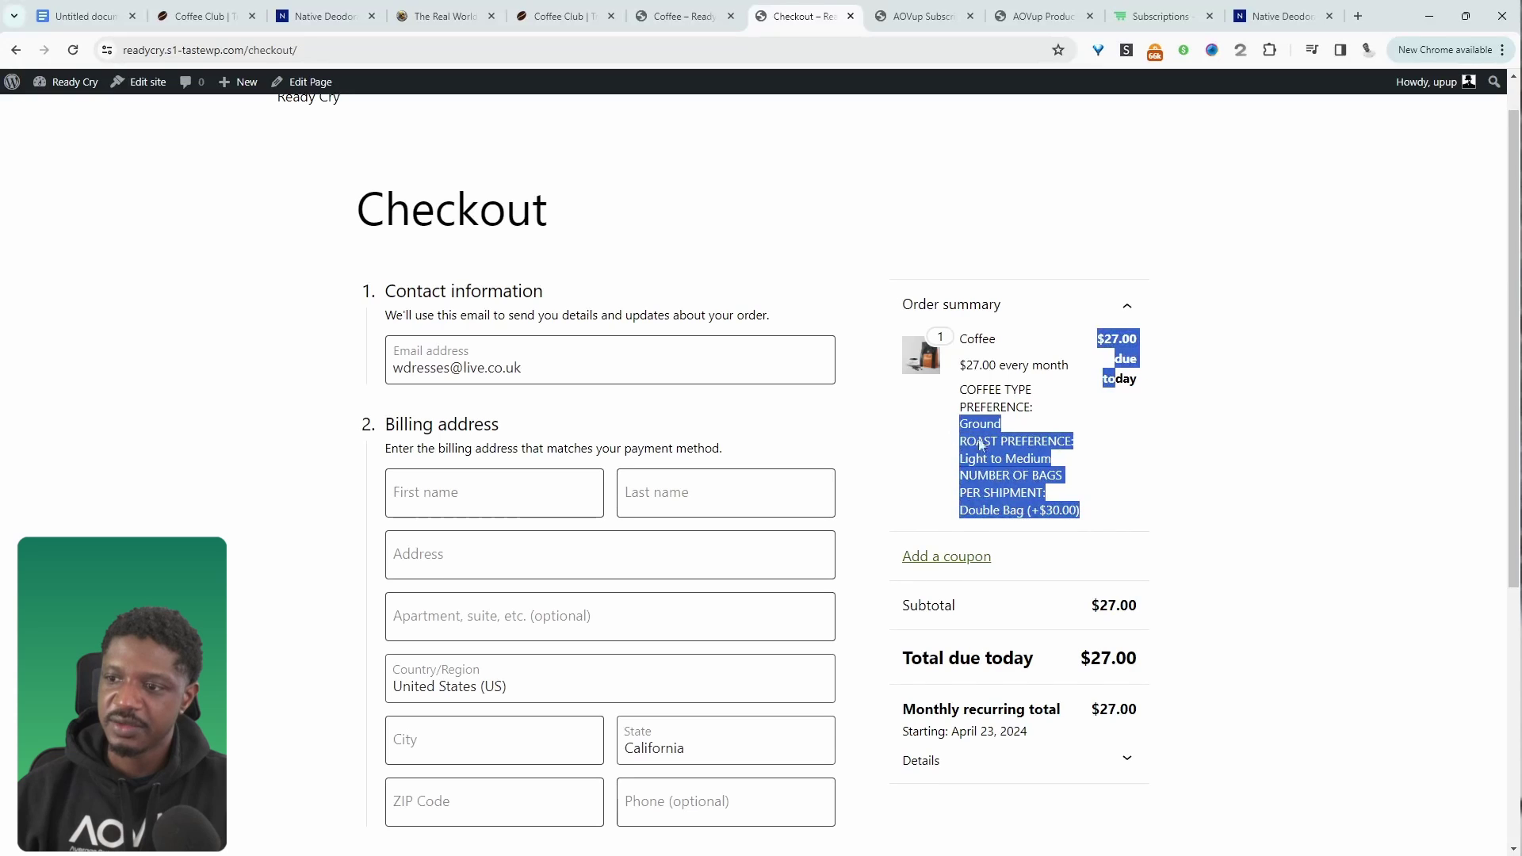
pyautogui.click(1057, 433)
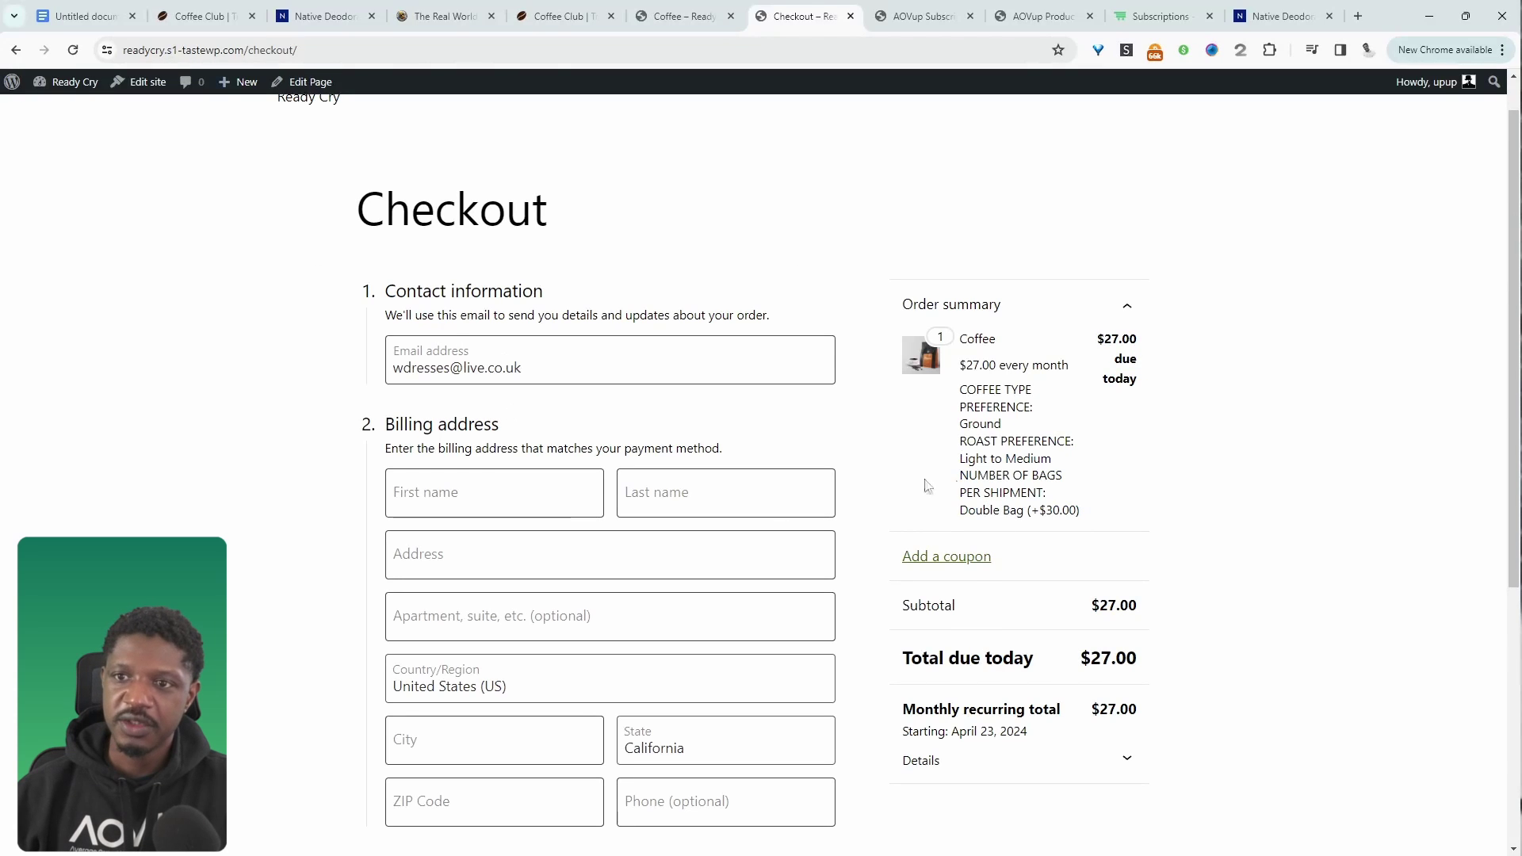
# Return to the Coffee product page and examine the price line under the title and the options total
pyautogui.click(14, 50)
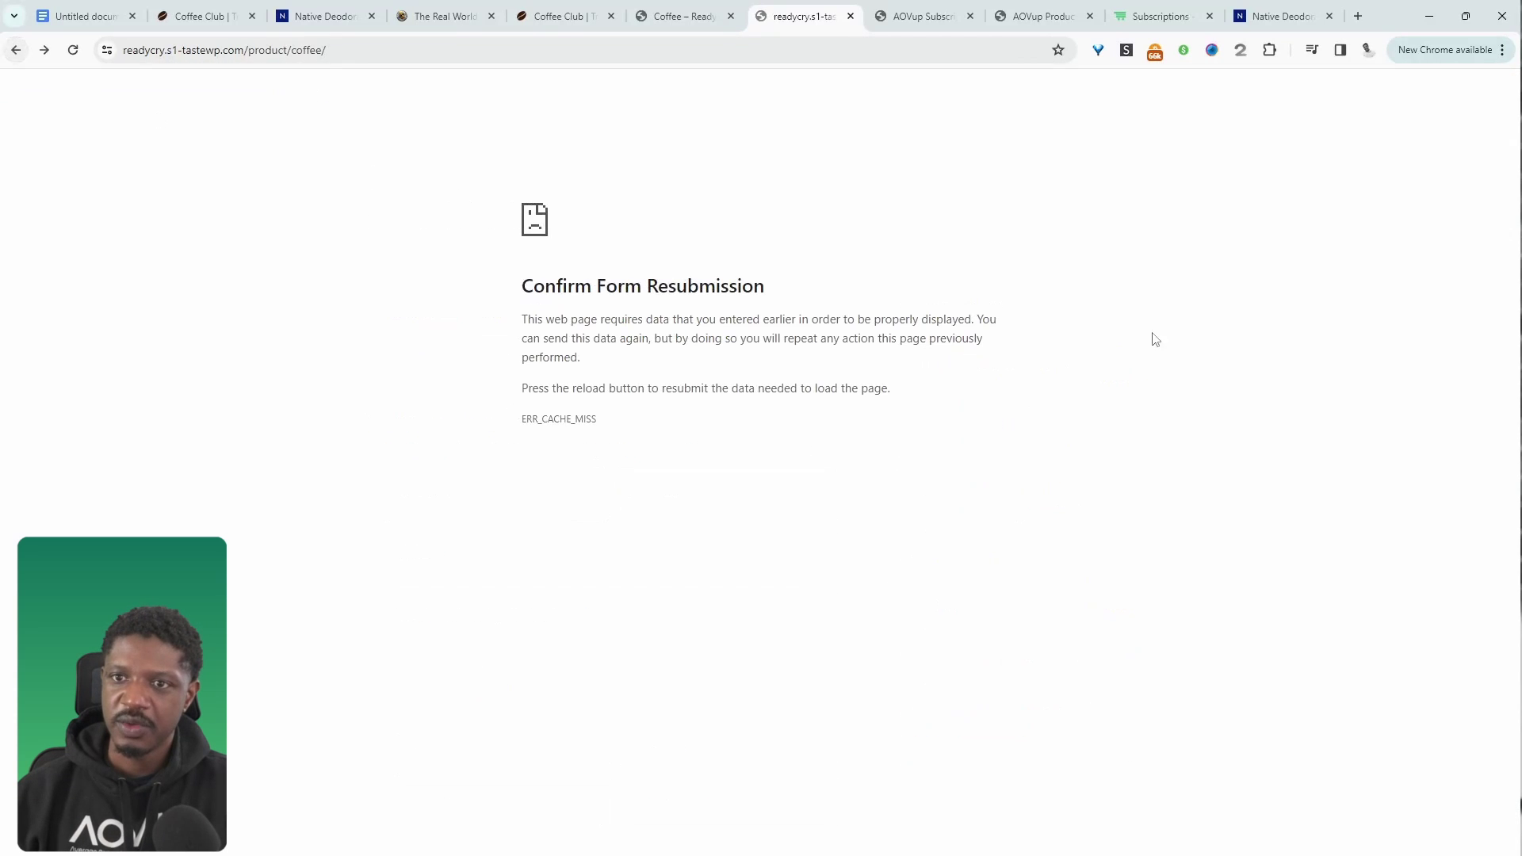
pyautogui.click(353, 50)
pyautogui.press('Return')
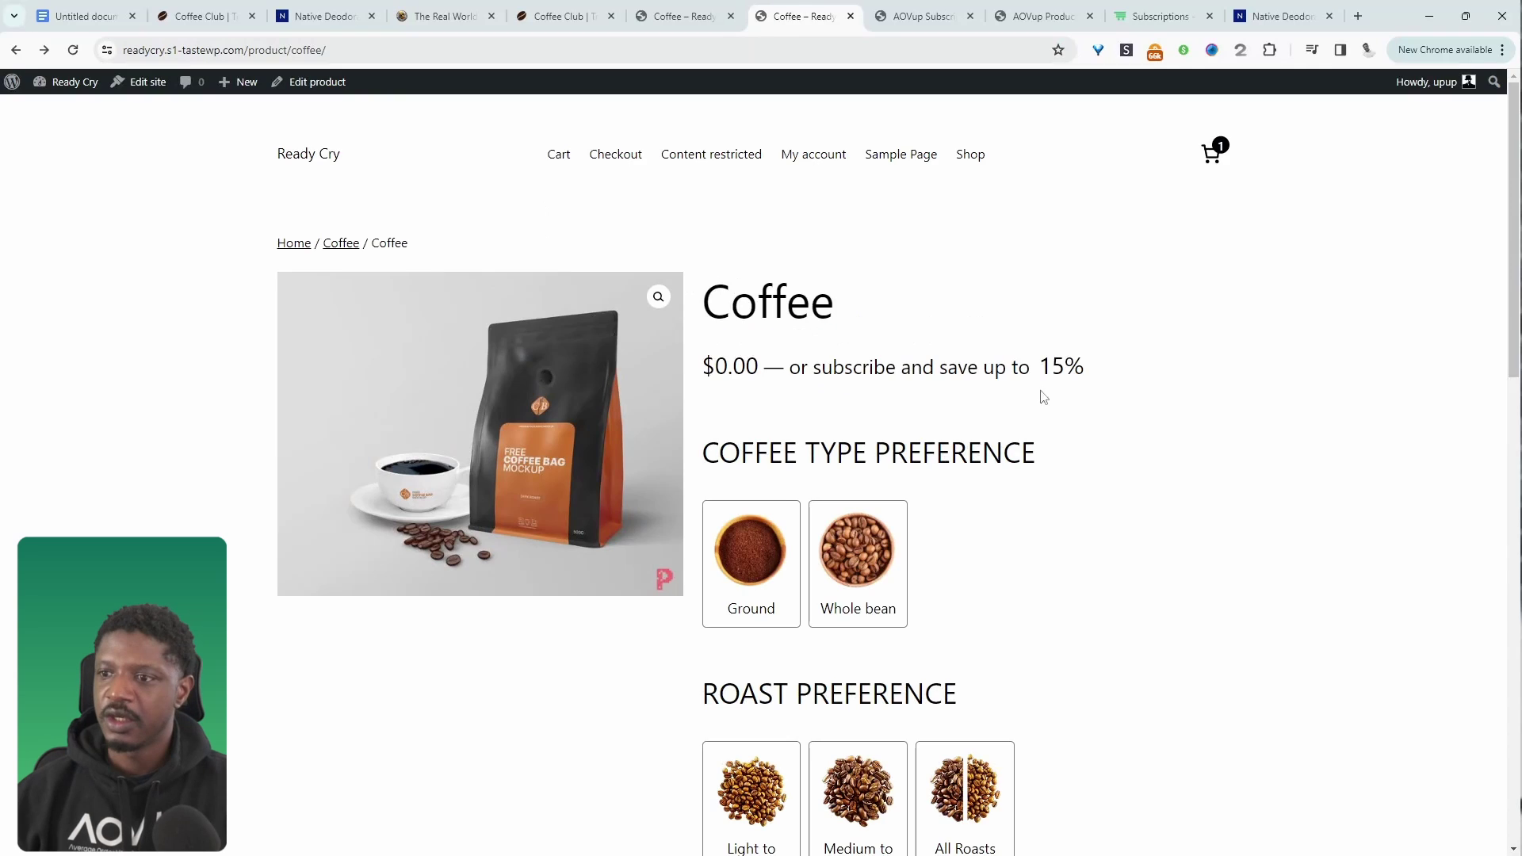
pyautogui.moveTo(1065, 367); pyautogui.dragTo(755, 354)
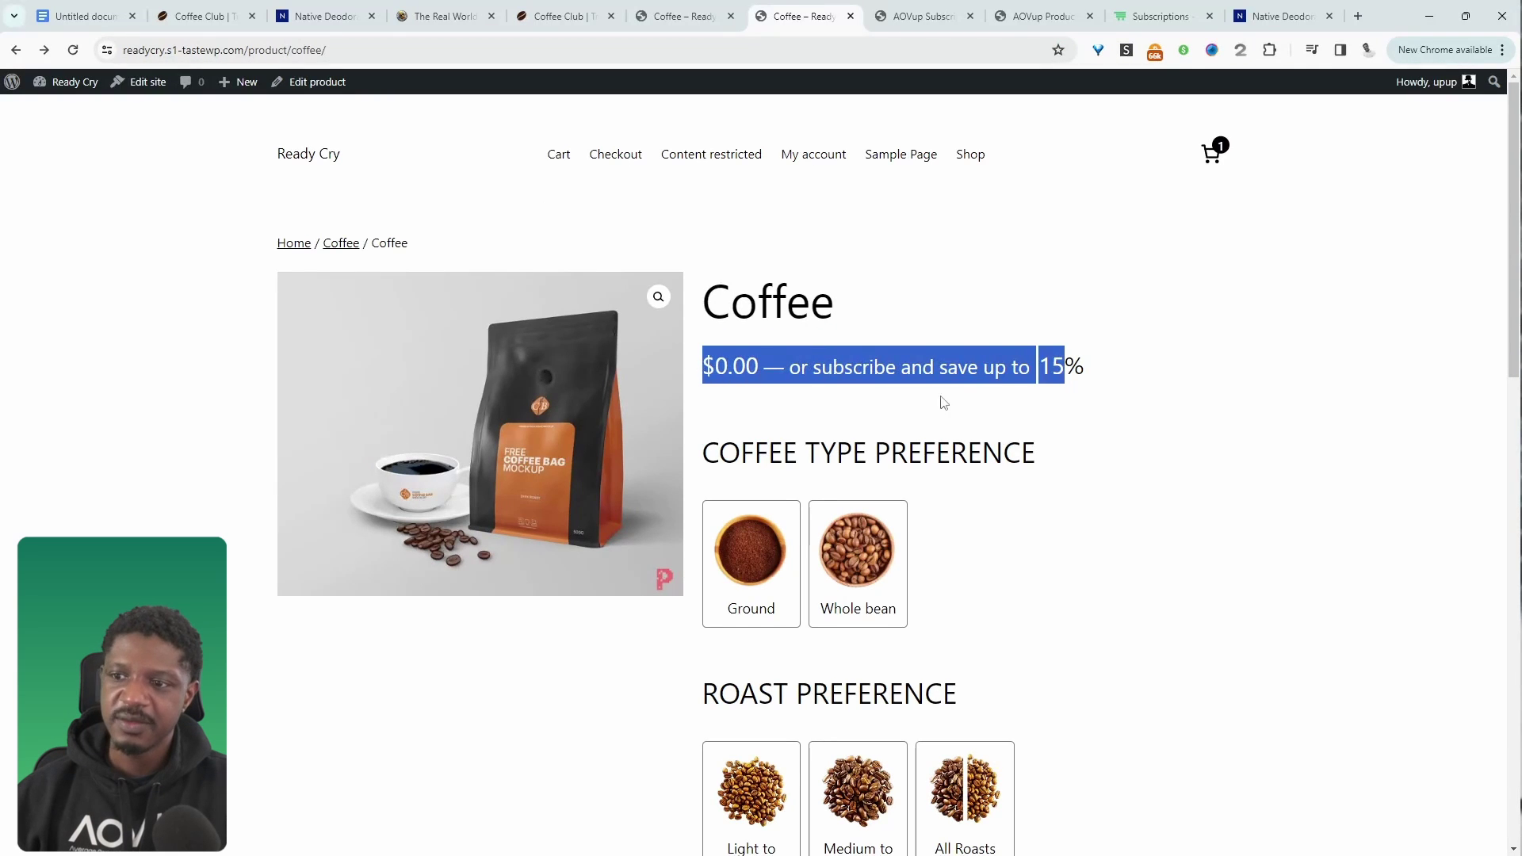
pyautogui.scroll(-10, 943, 402)
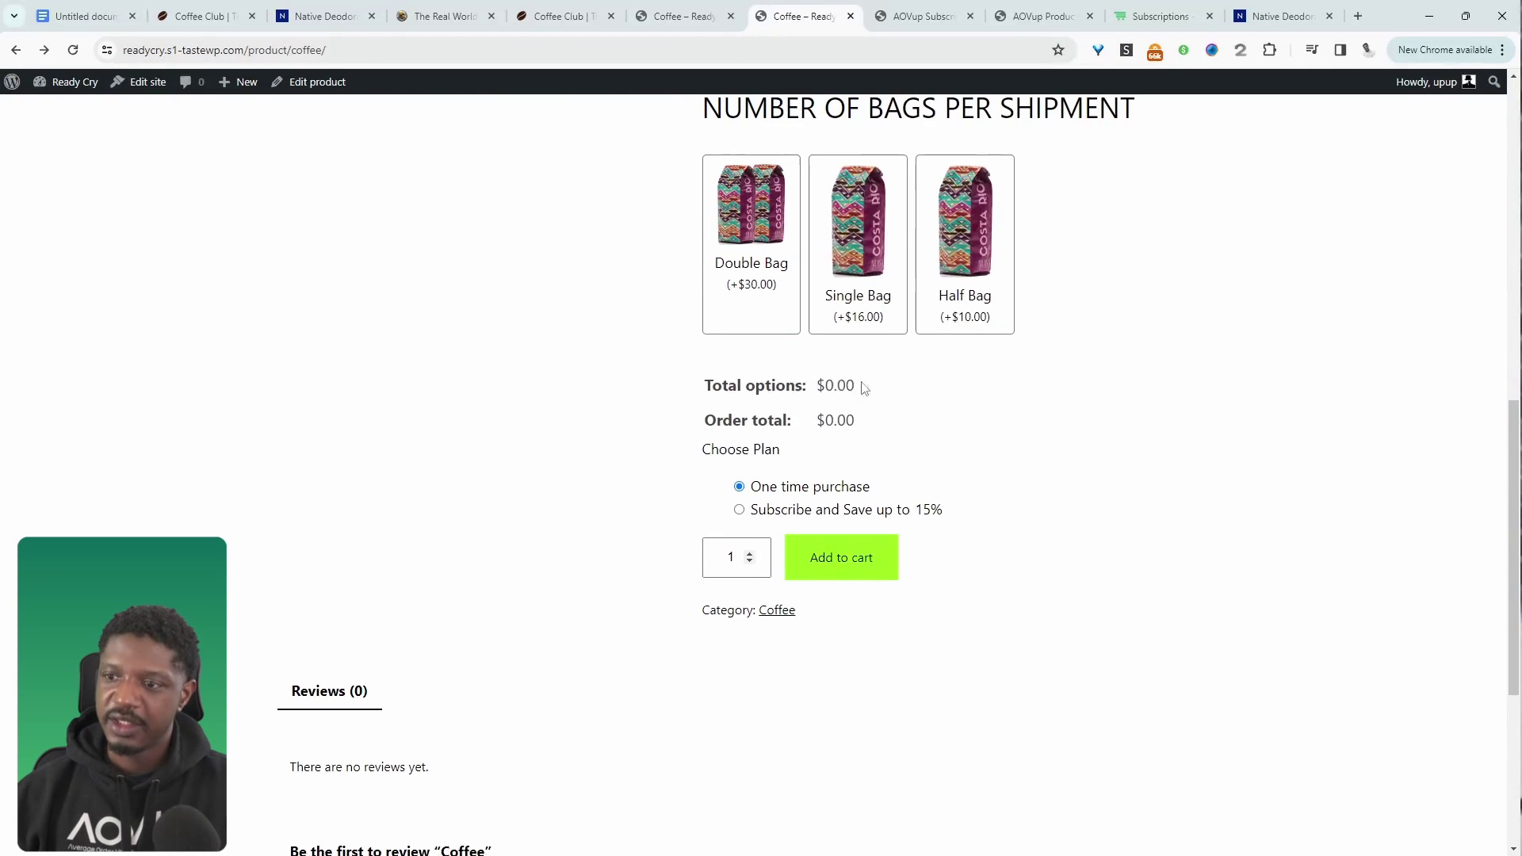
pyautogui.moveTo(864, 386); pyautogui.dragTo(834, 381)
pyautogui.click(697, 384)
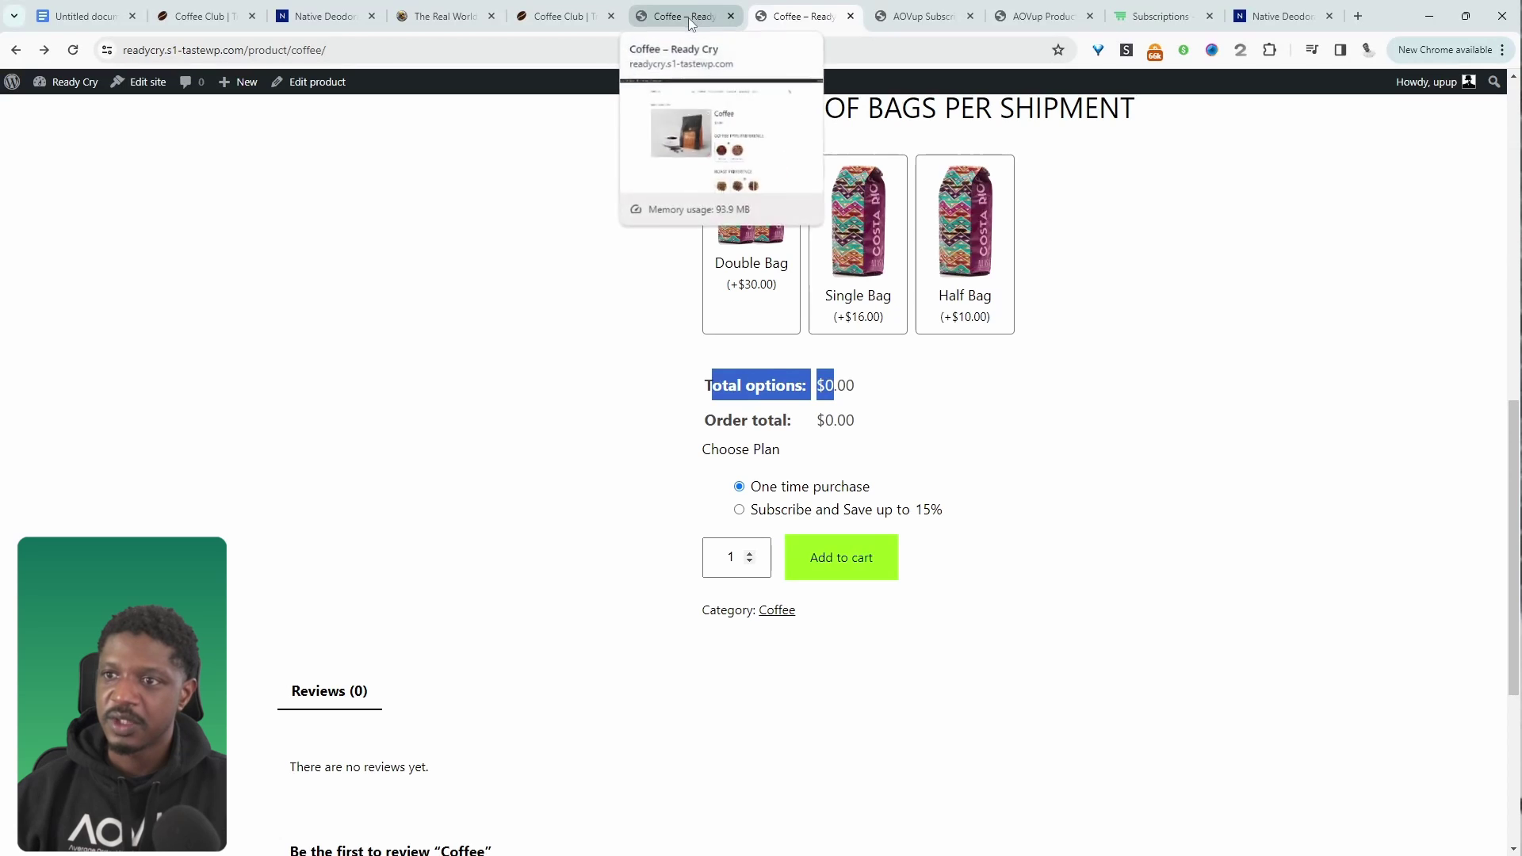
# In the AOVup Product Addons general settings, enable changing the product base price with the calculated total
pyautogui.click(895, 16)
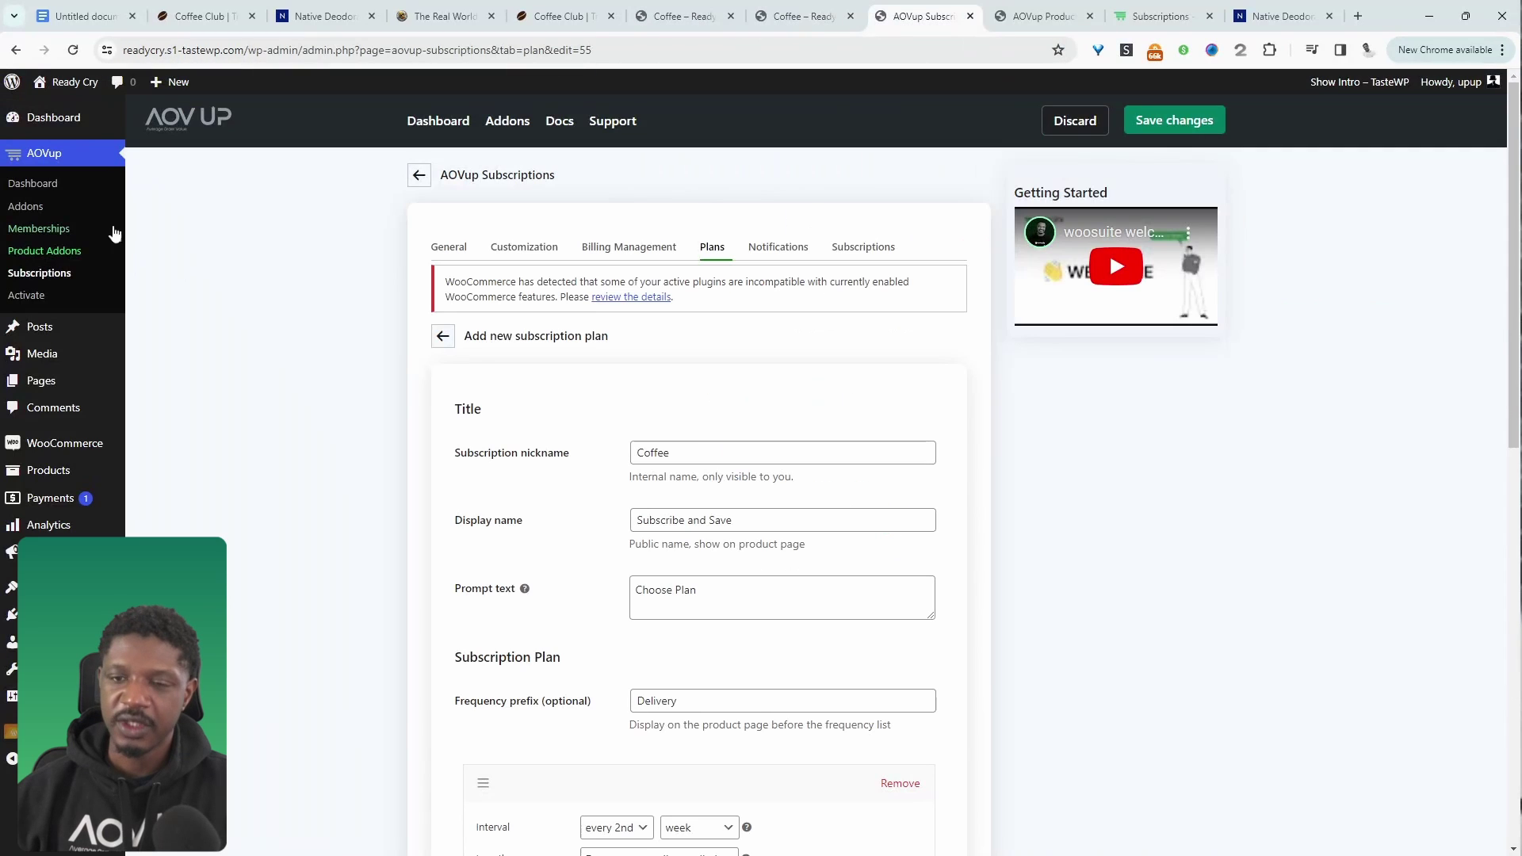
pyautogui.click(43, 252)
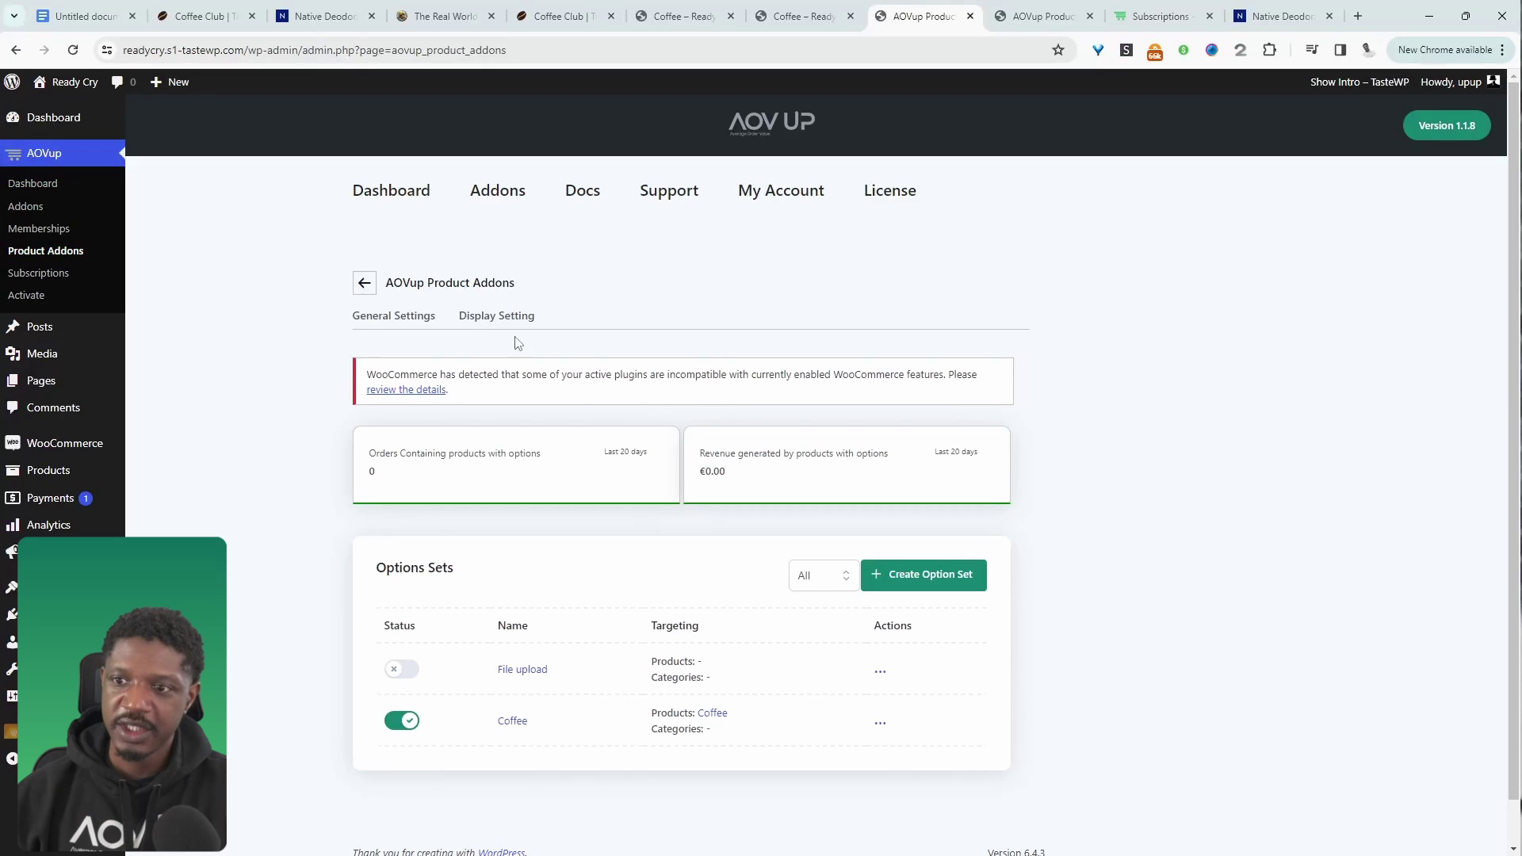
pyautogui.click(394, 316)
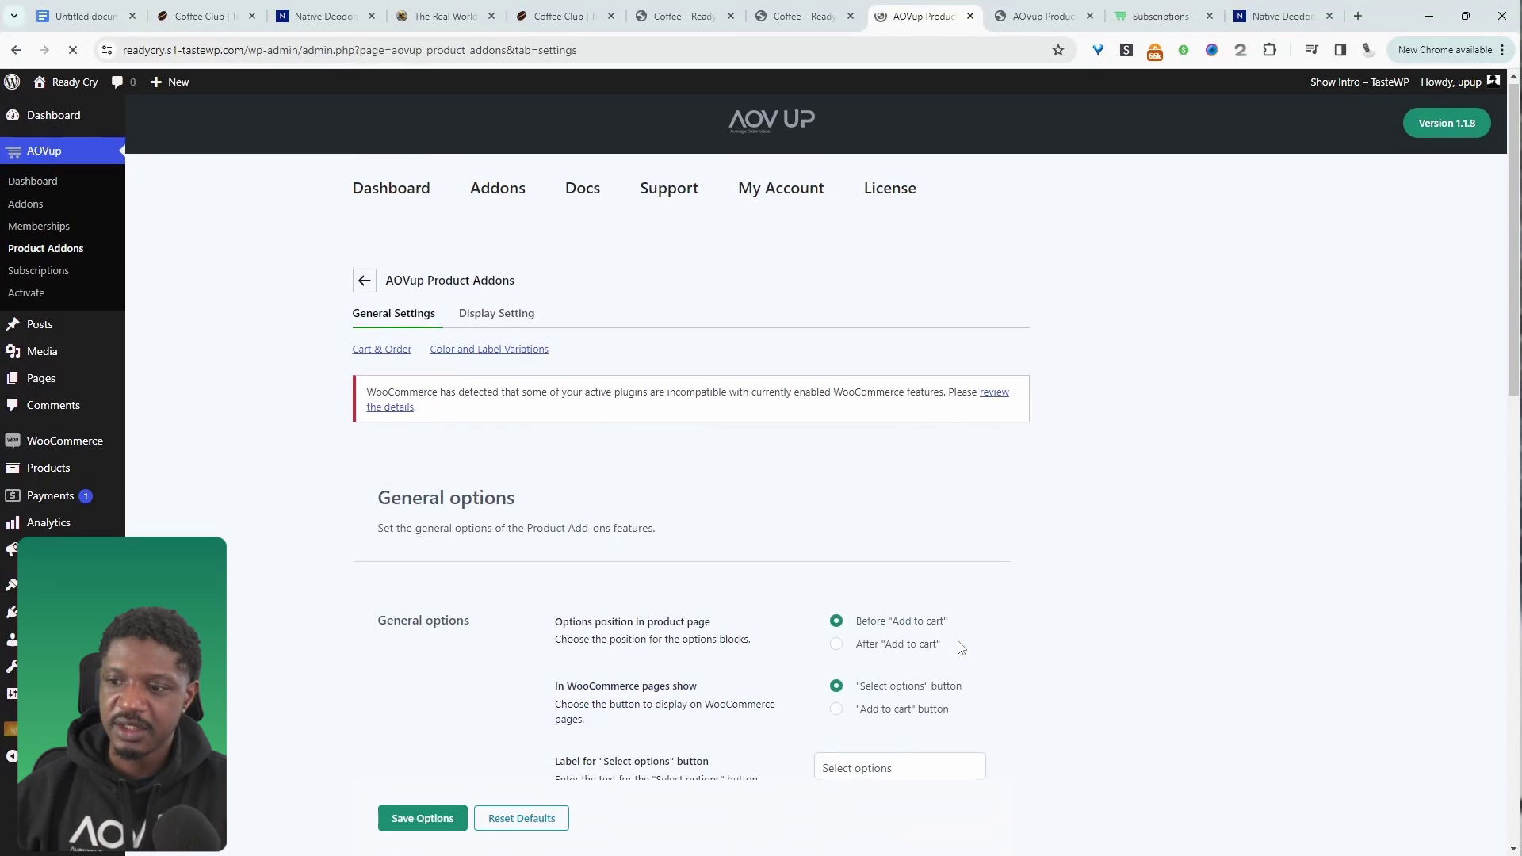
pyautogui.scroll(-7, 959, 645)
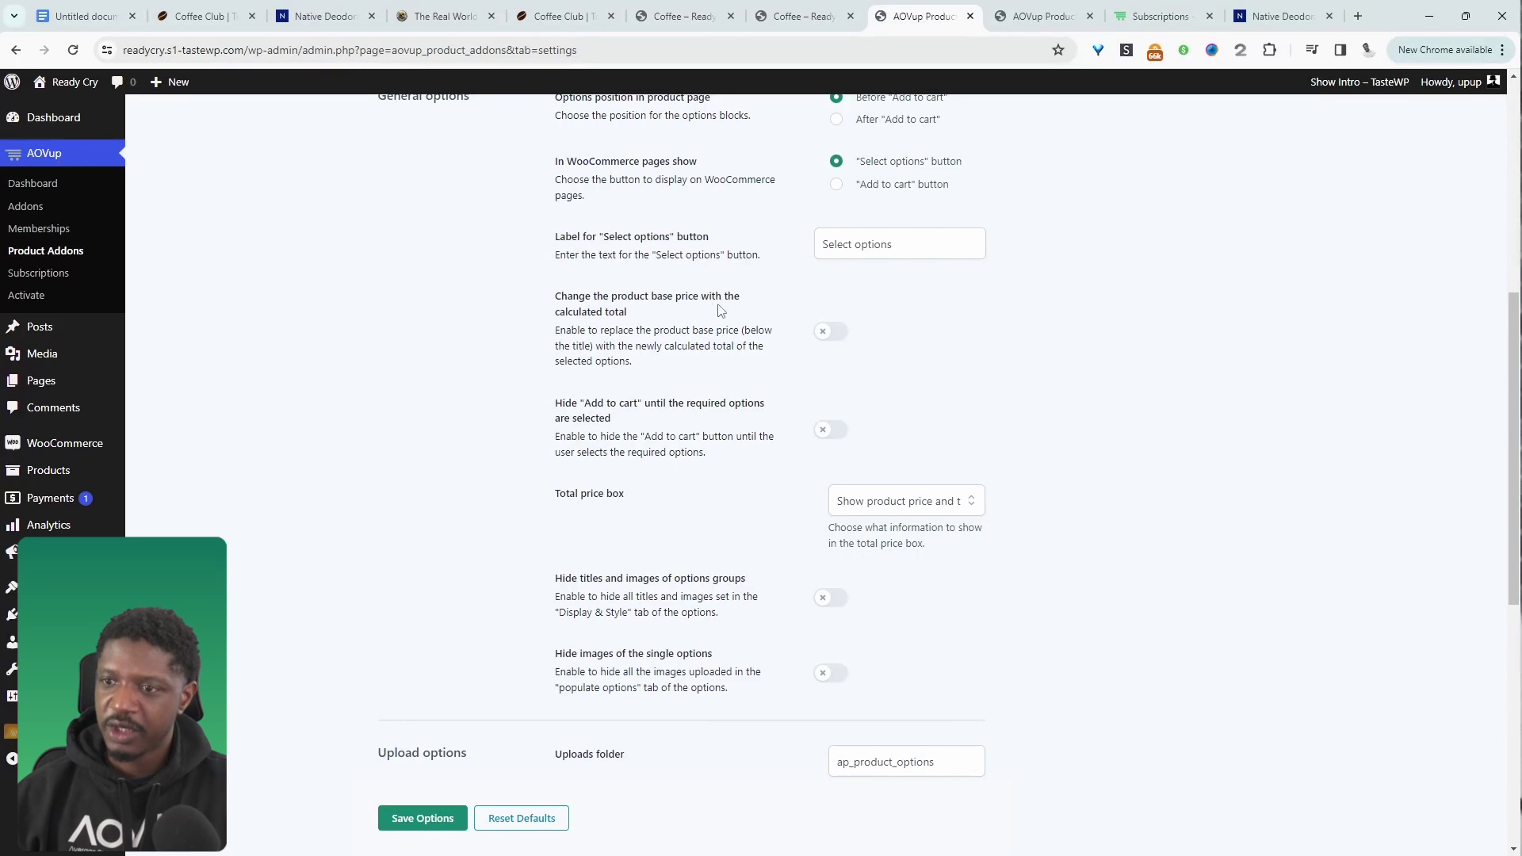
pyautogui.click(831, 343)
# Set the total price box to "Show only the final total" and save the options
pyautogui.scroll(-2, 983, 655)
pyautogui.click(906, 333)
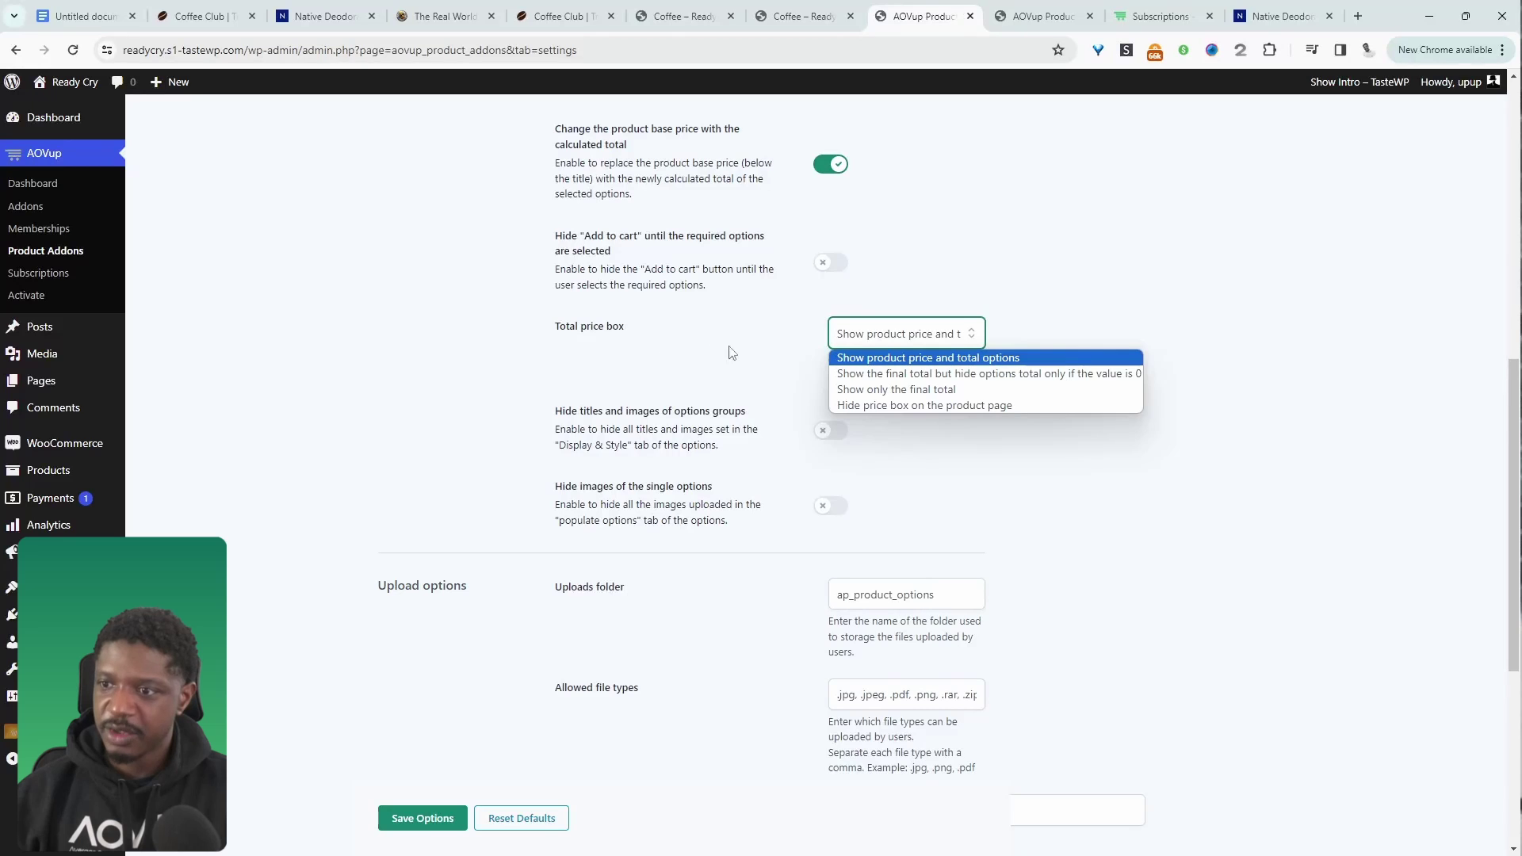
pyautogui.click(878, 389)
pyautogui.scroll(-2, 1436, 551)
pyautogui.click(422, 818)
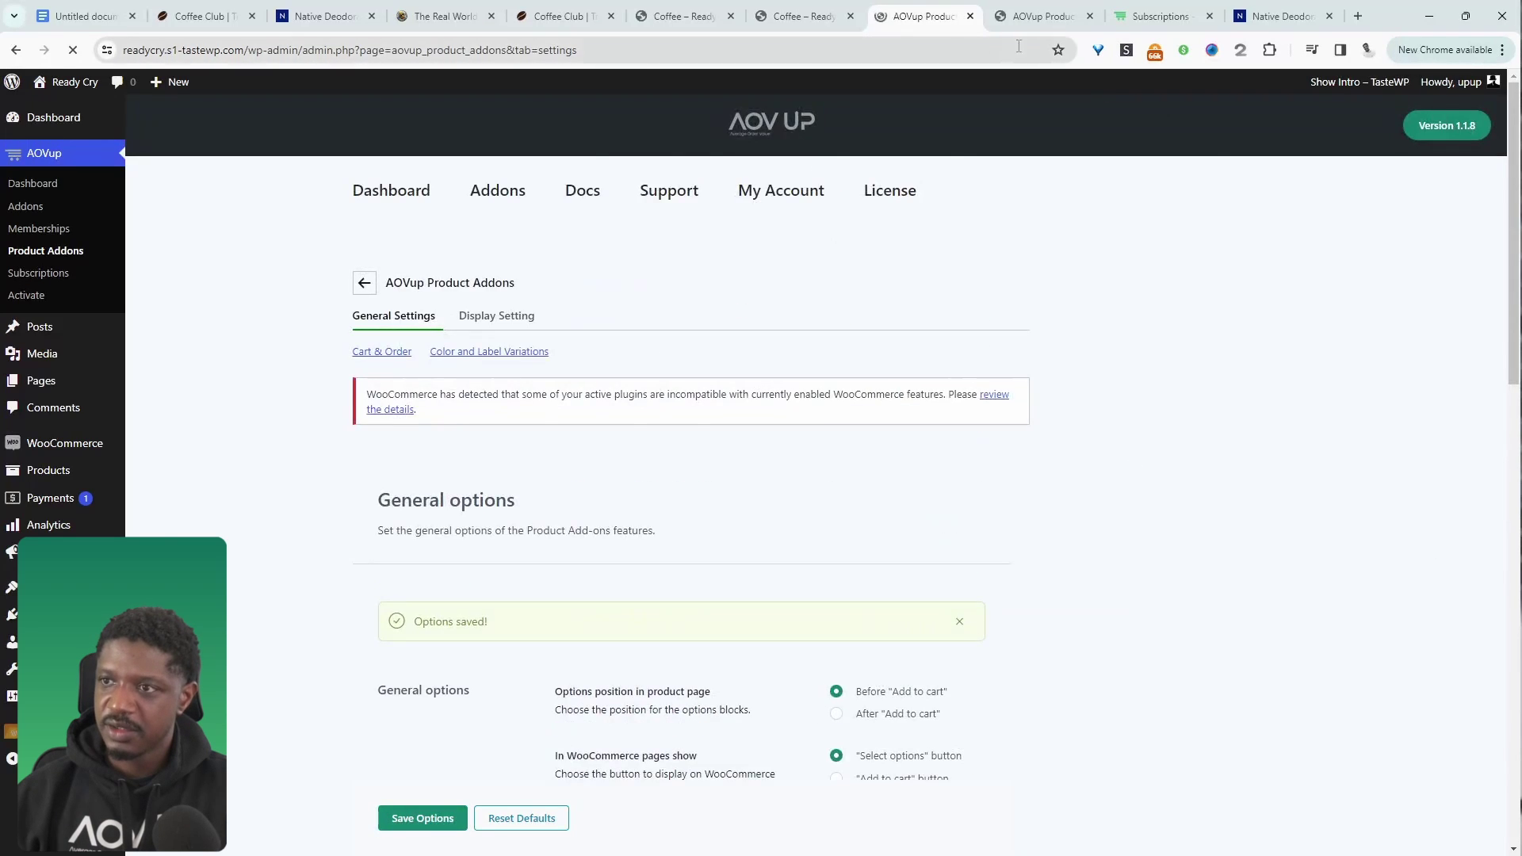
# Check the price display on the Coffee product page with Medium to Dark roast, Double Bag and Subscribe and Save selected
pyautogui.click(803, 16)
pyautogui.scroll(-3, 1249, 483)
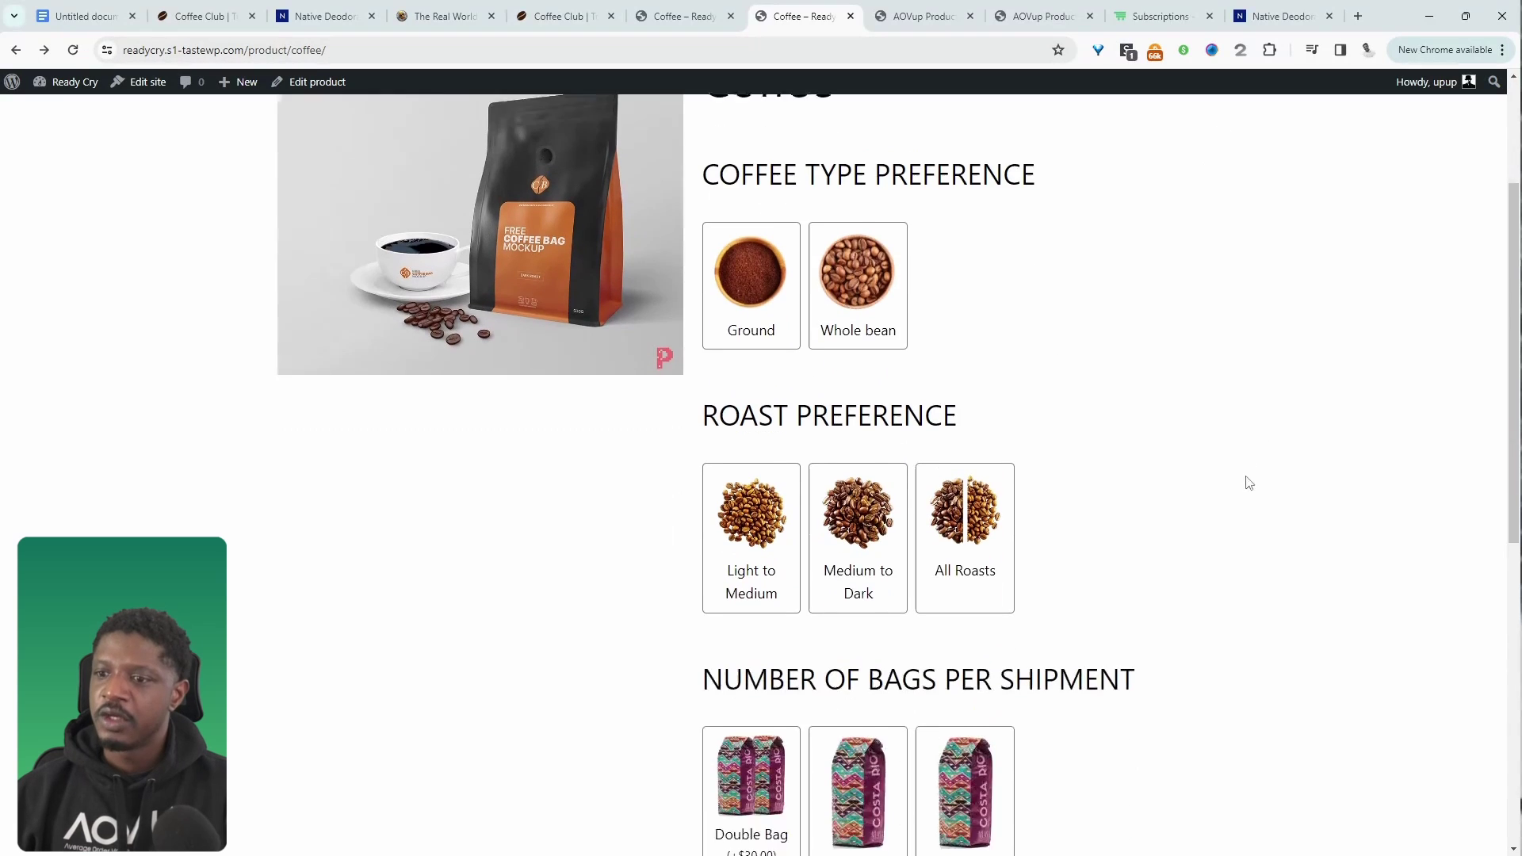
pyautogui.scroll(-5, 822, 547)
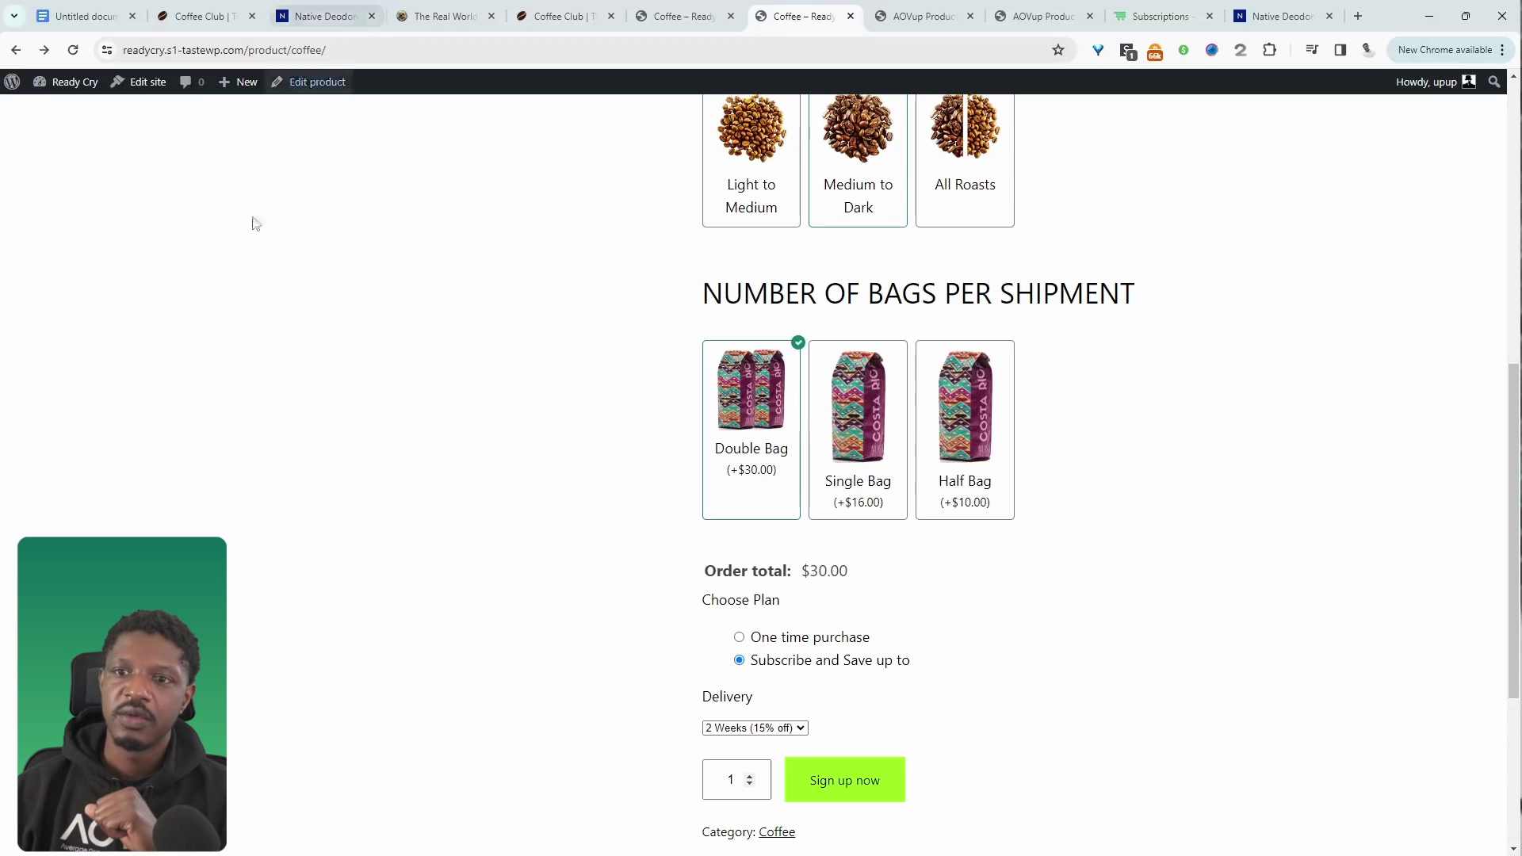
pyautogui.moveTo(232, 87)
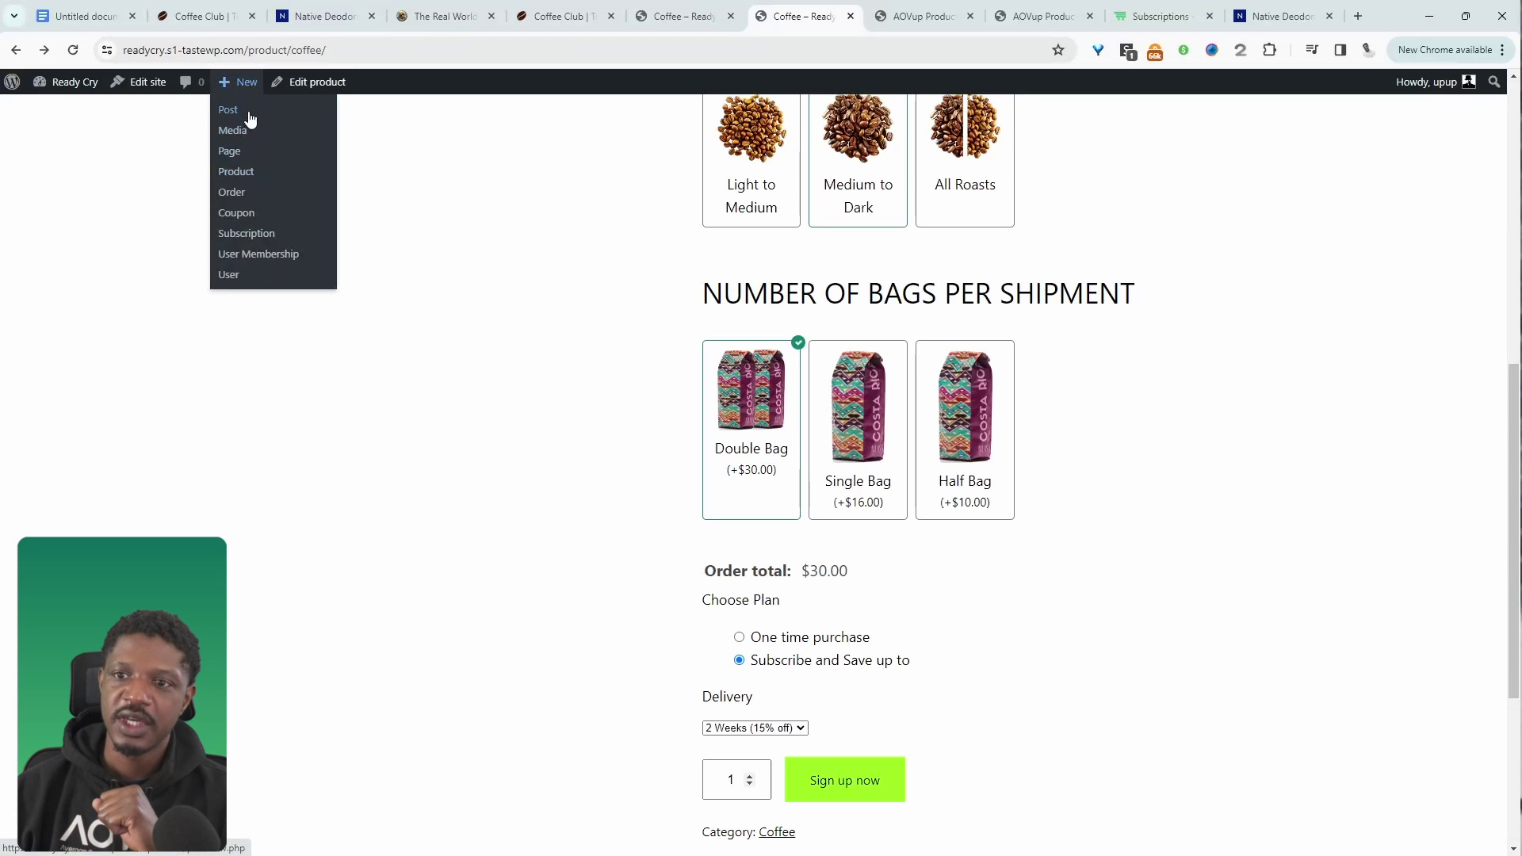
# Open a blank form for adding a new product in a separate browser tab
pyautogui.middleClick(245, 172)
pyautogui.click(947, 17)
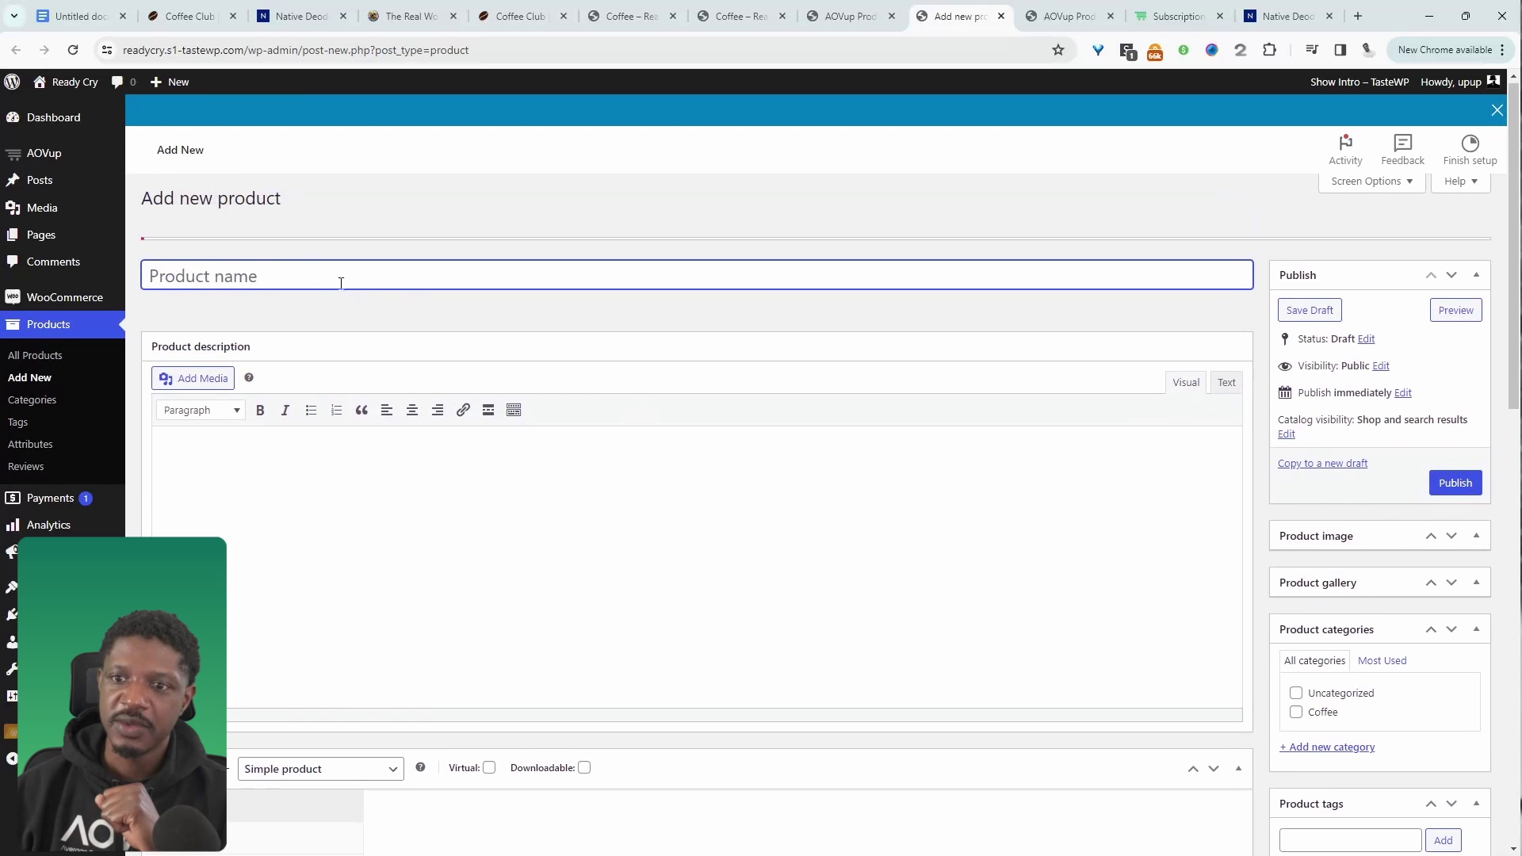
# Try the Simple subscription and Variable subscription product types on the new product
pyautogui.scroll(-5, 1391, 680)
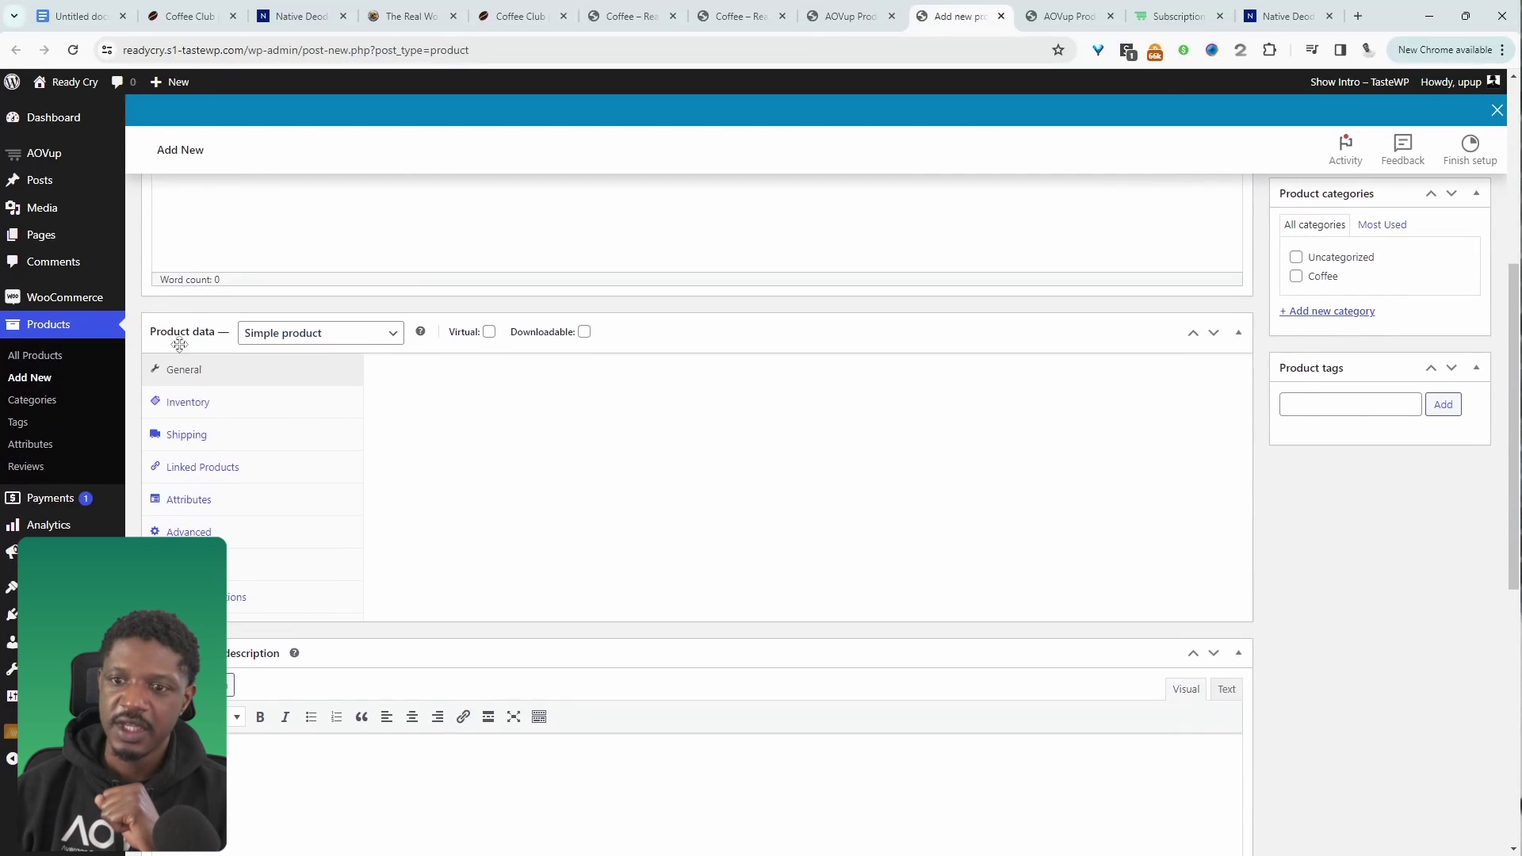
pyautogui.click(313, 334)
pyautogui.click(369, 432)
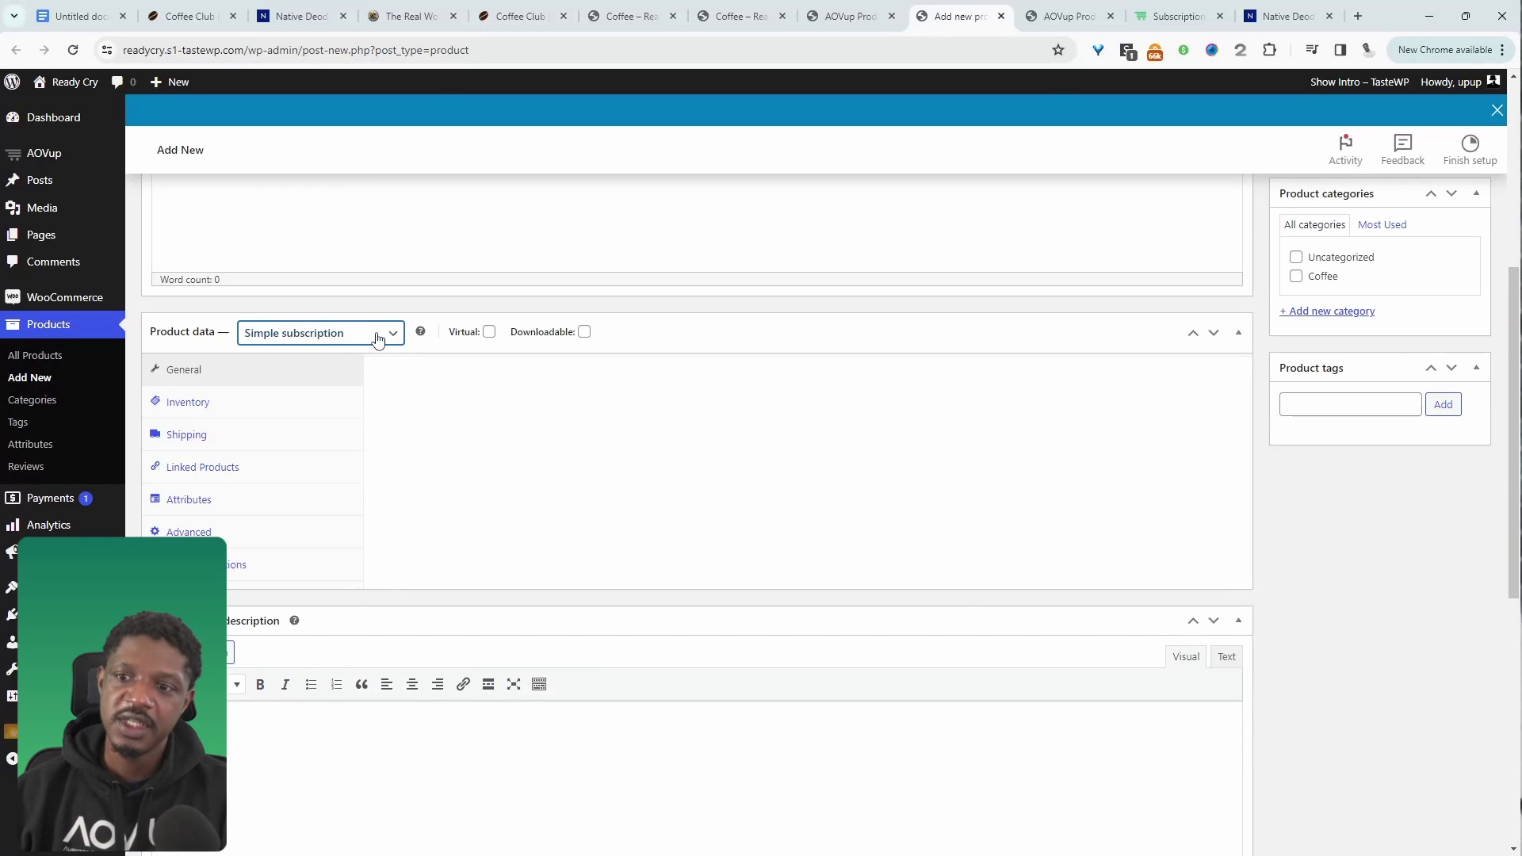
pyautogui.click(377, 338)
pyautogui.click(317, 448)
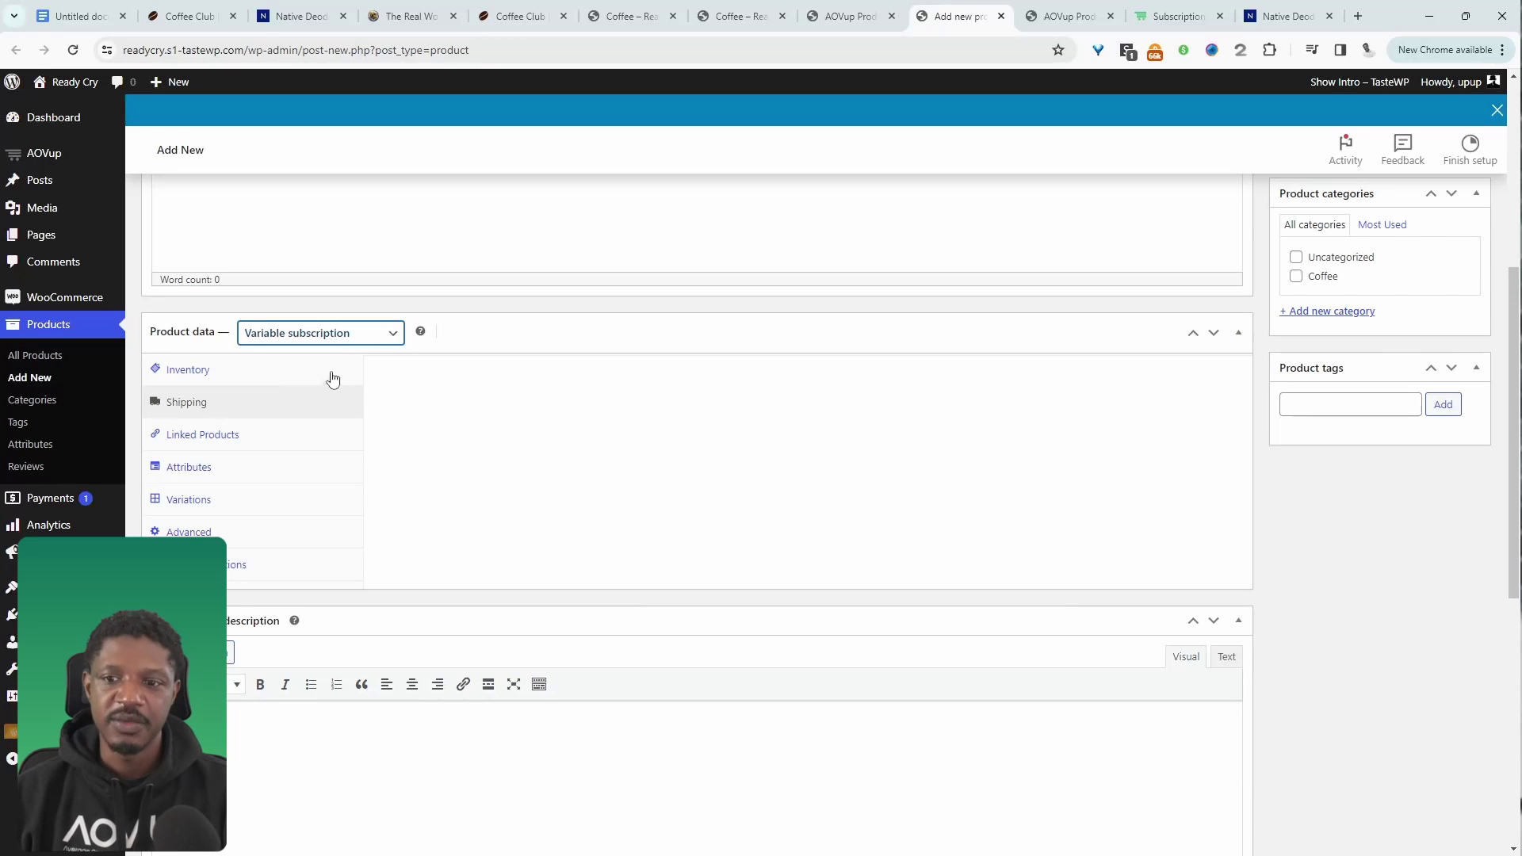
pyautogui.click(301, 337)
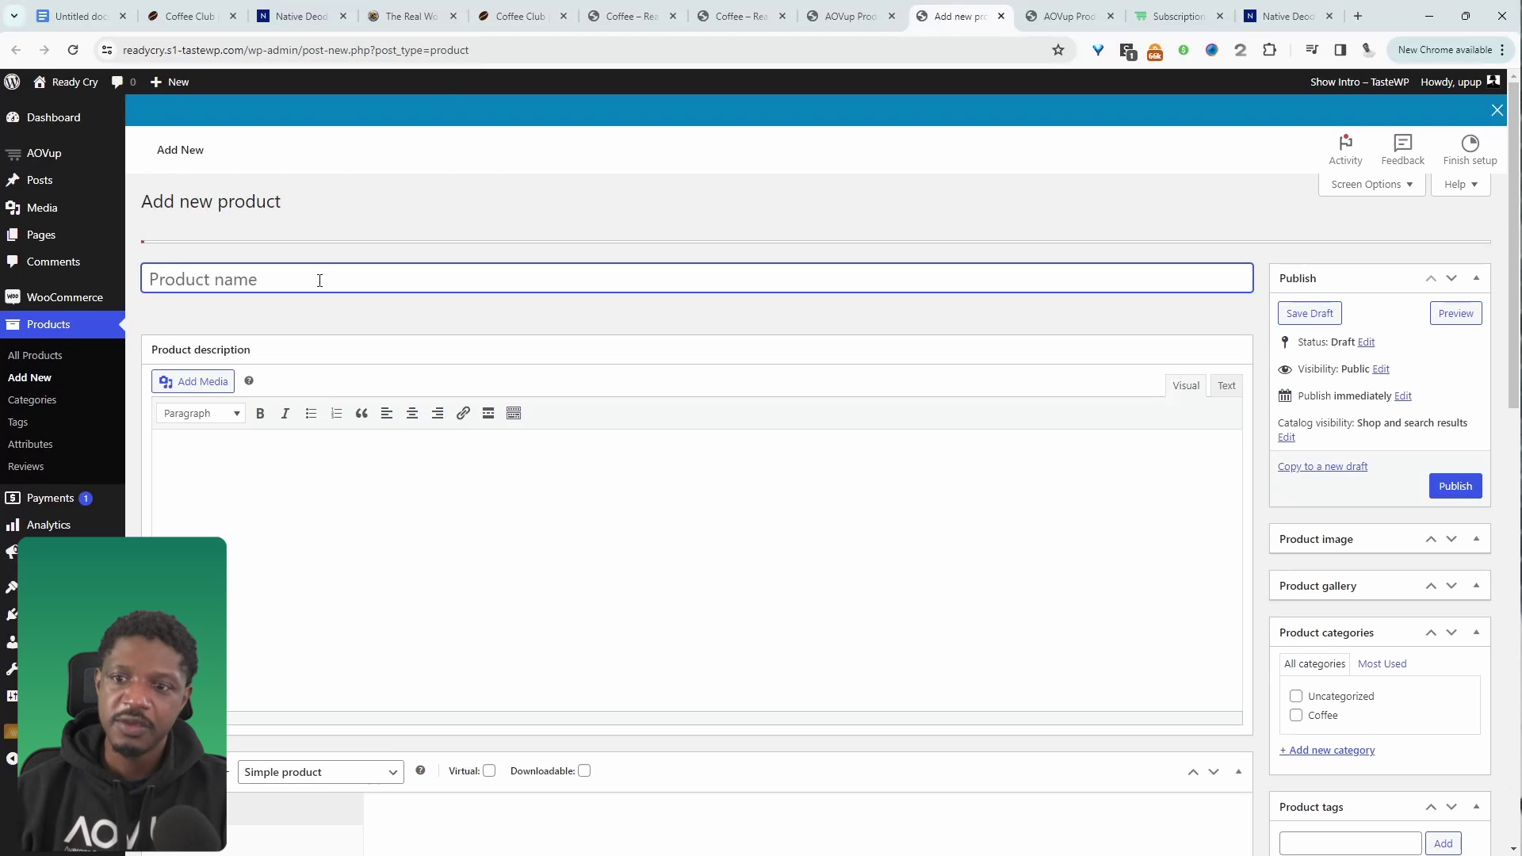
# Set the new product's type to Simple subscription
pyautogui.scroll(-4, 802, 424)
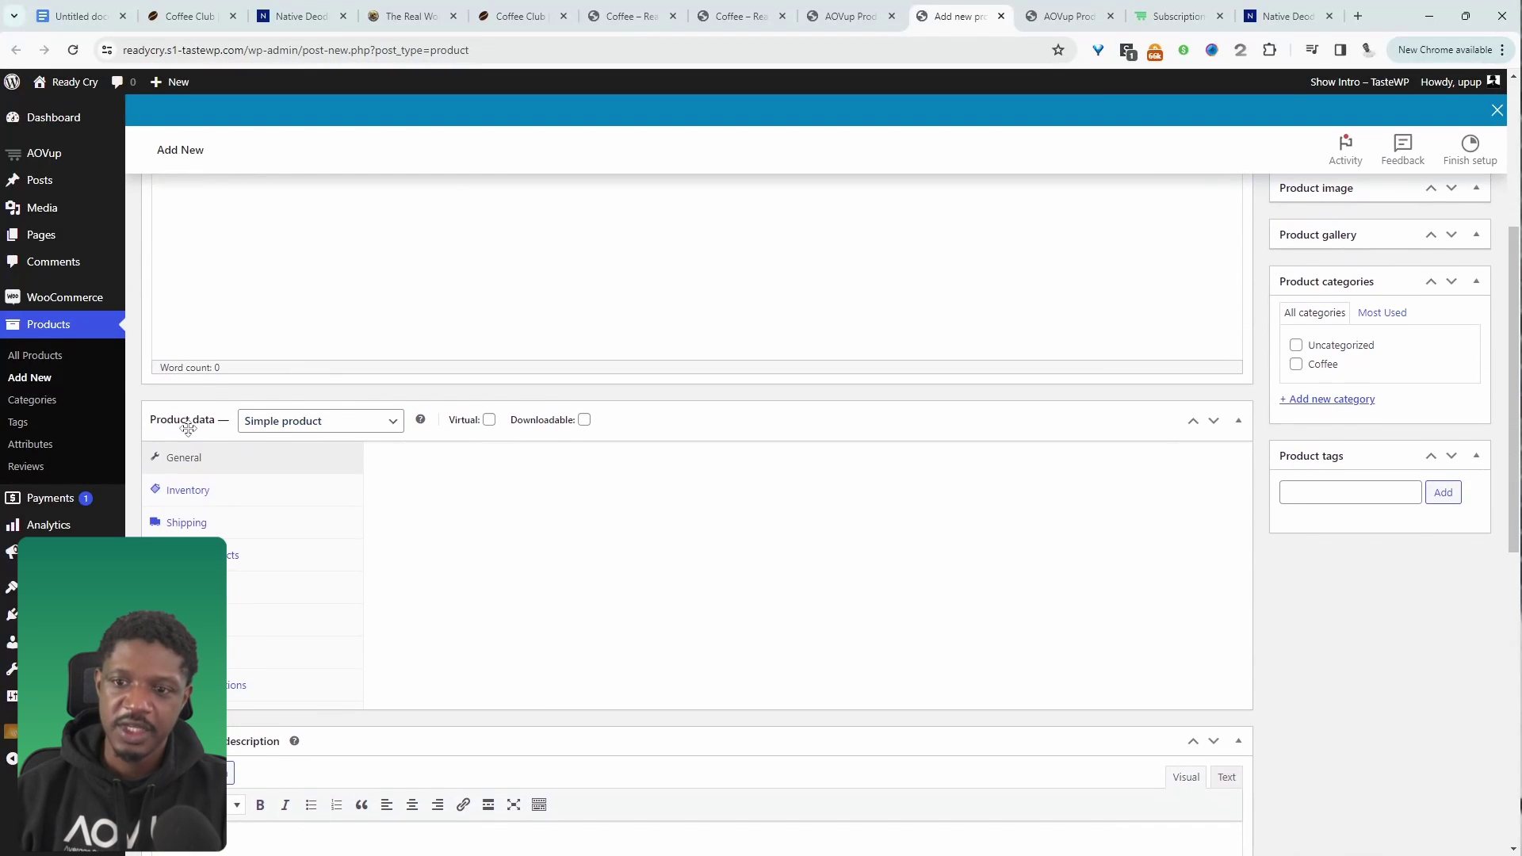
pyautogui.click(267, 432)
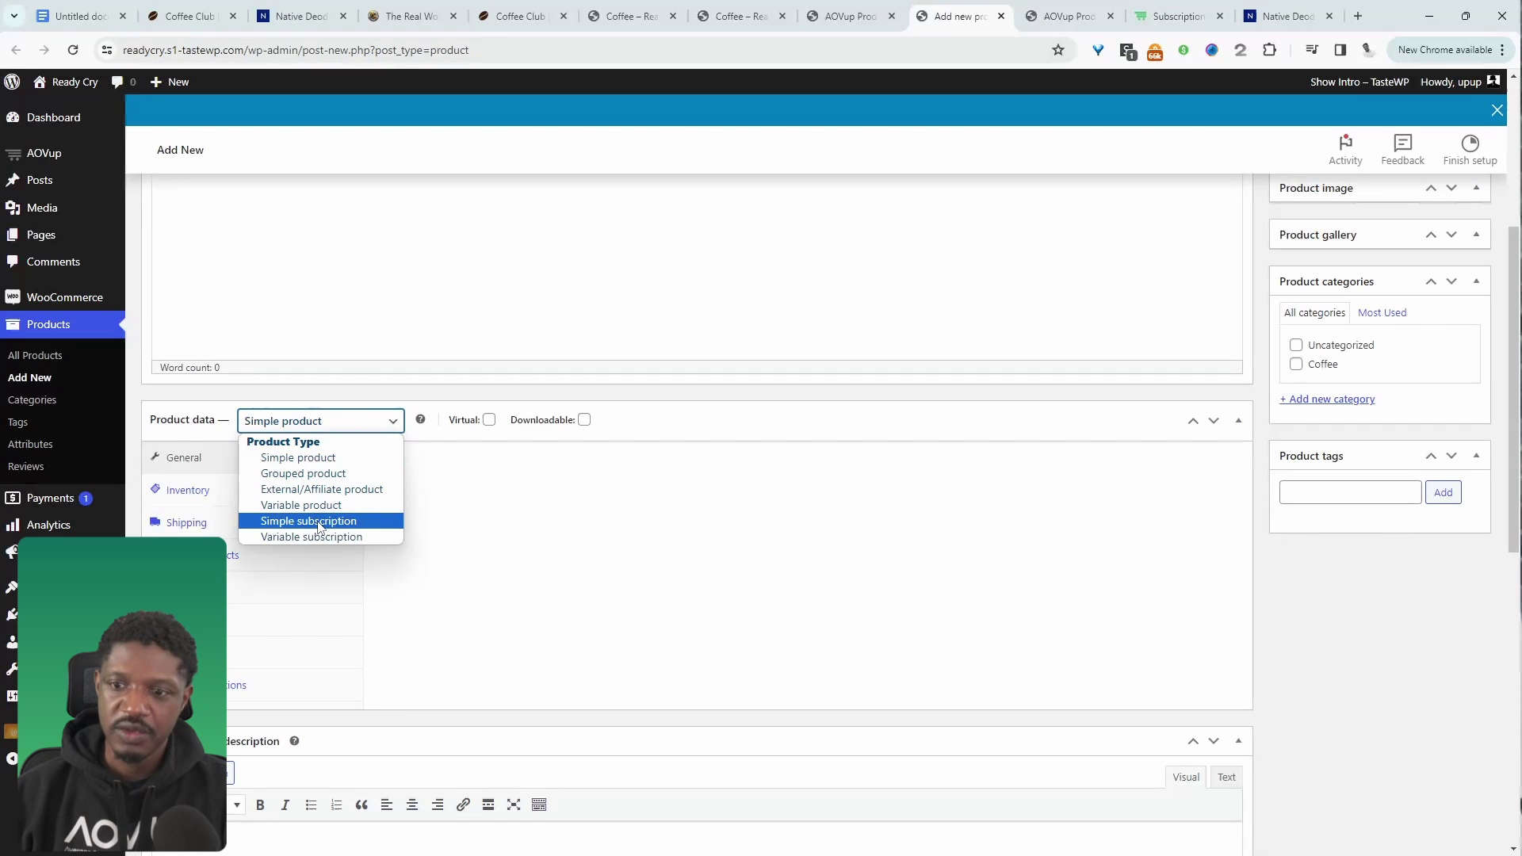
pyautogui.click(320, 521)
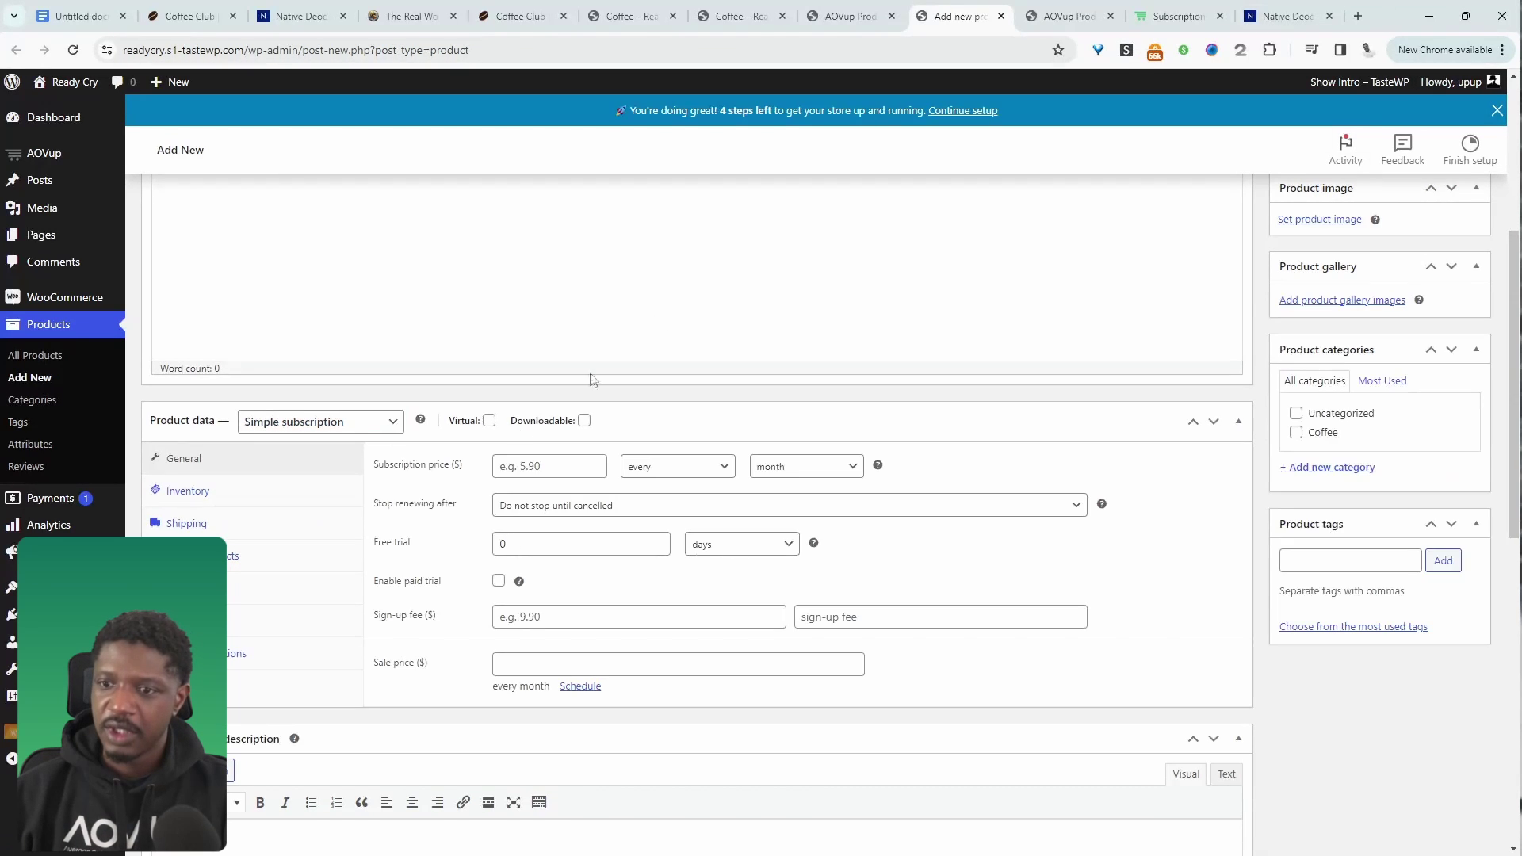
# Price the subscription at $99 every month and keep it renewing until cancelled
pyautogui.click(522, 467)
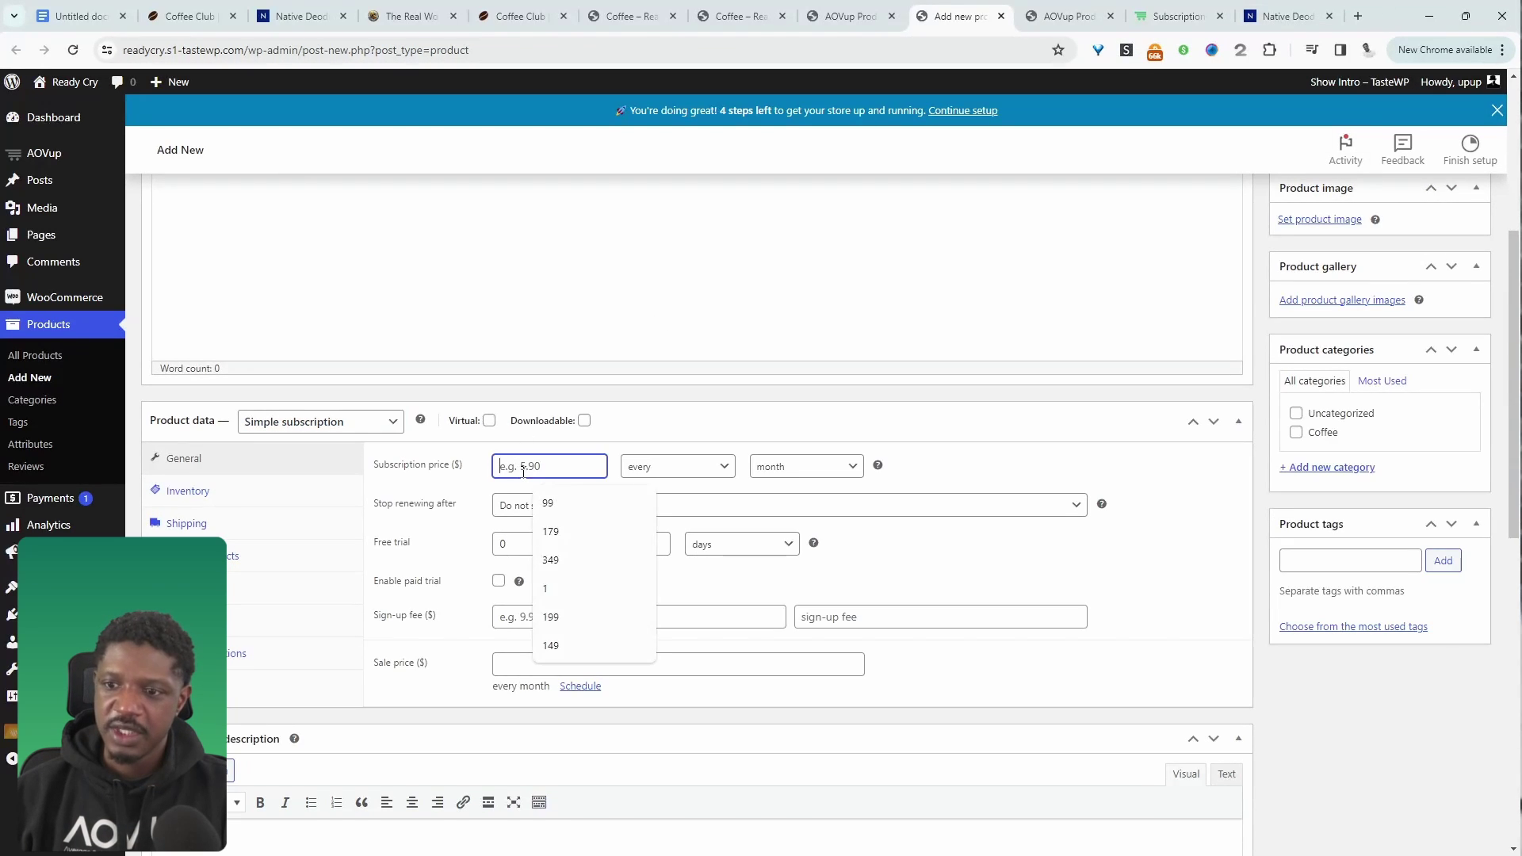
pyautogui.click(559, 507)
pyautogui.click(678, 469)
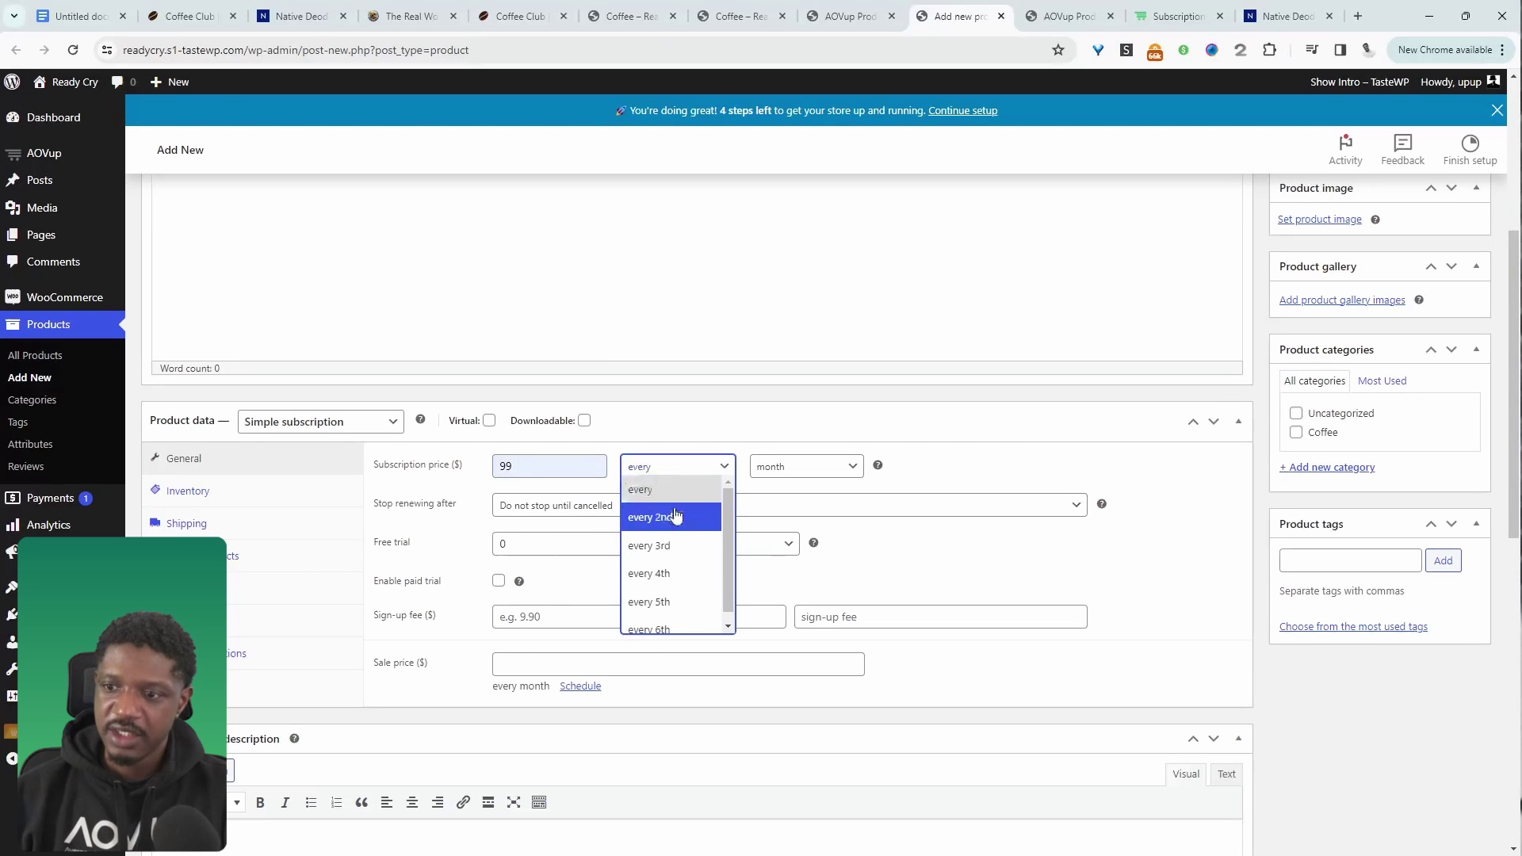
pyautogui.click(796, 478)
pyautogui.click(798, 473)
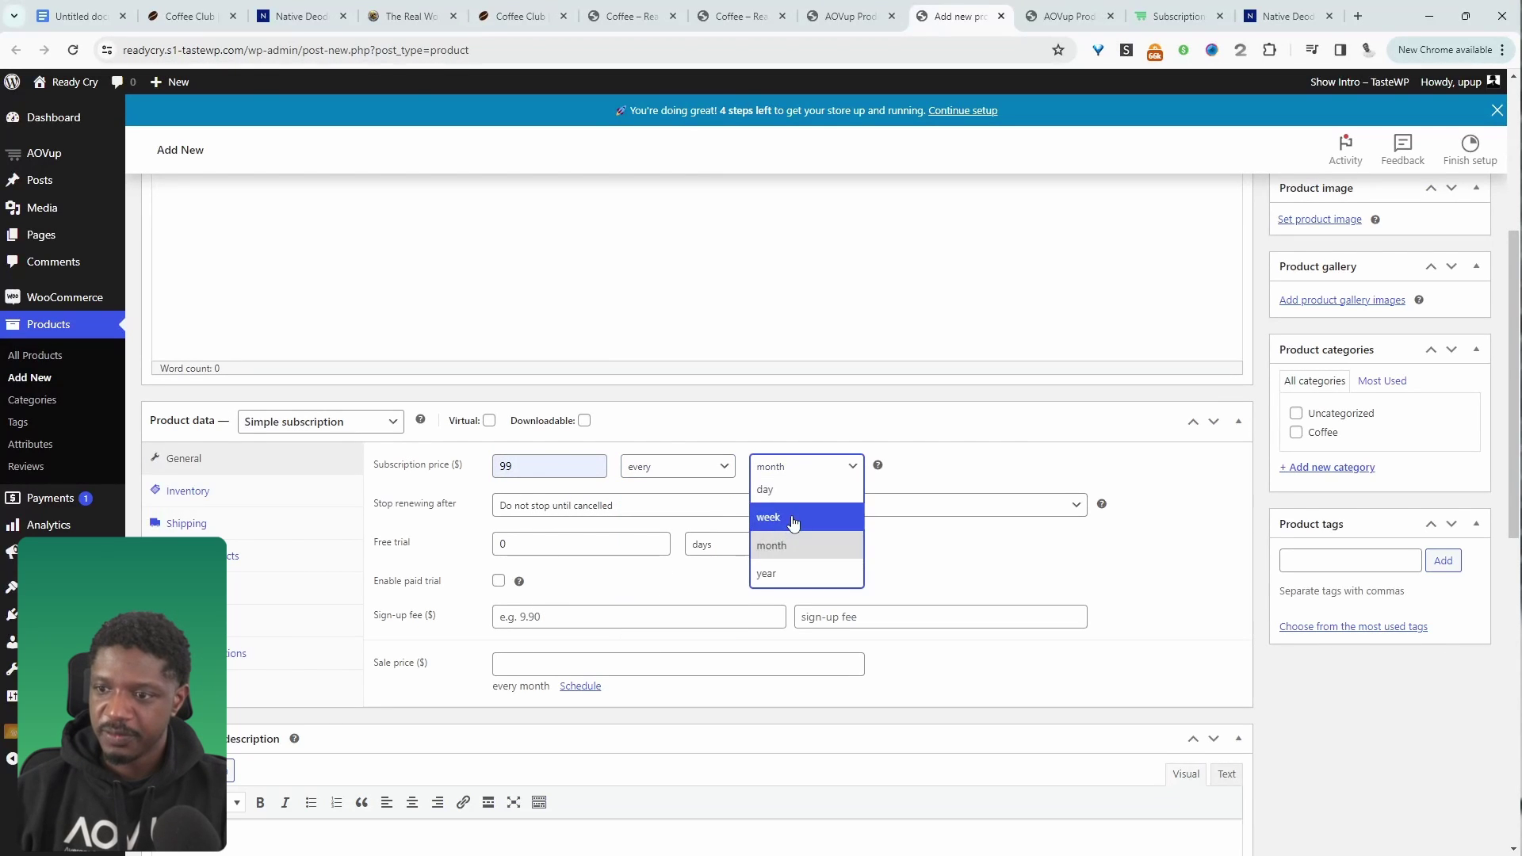
pyautogui.click(1040, 468)
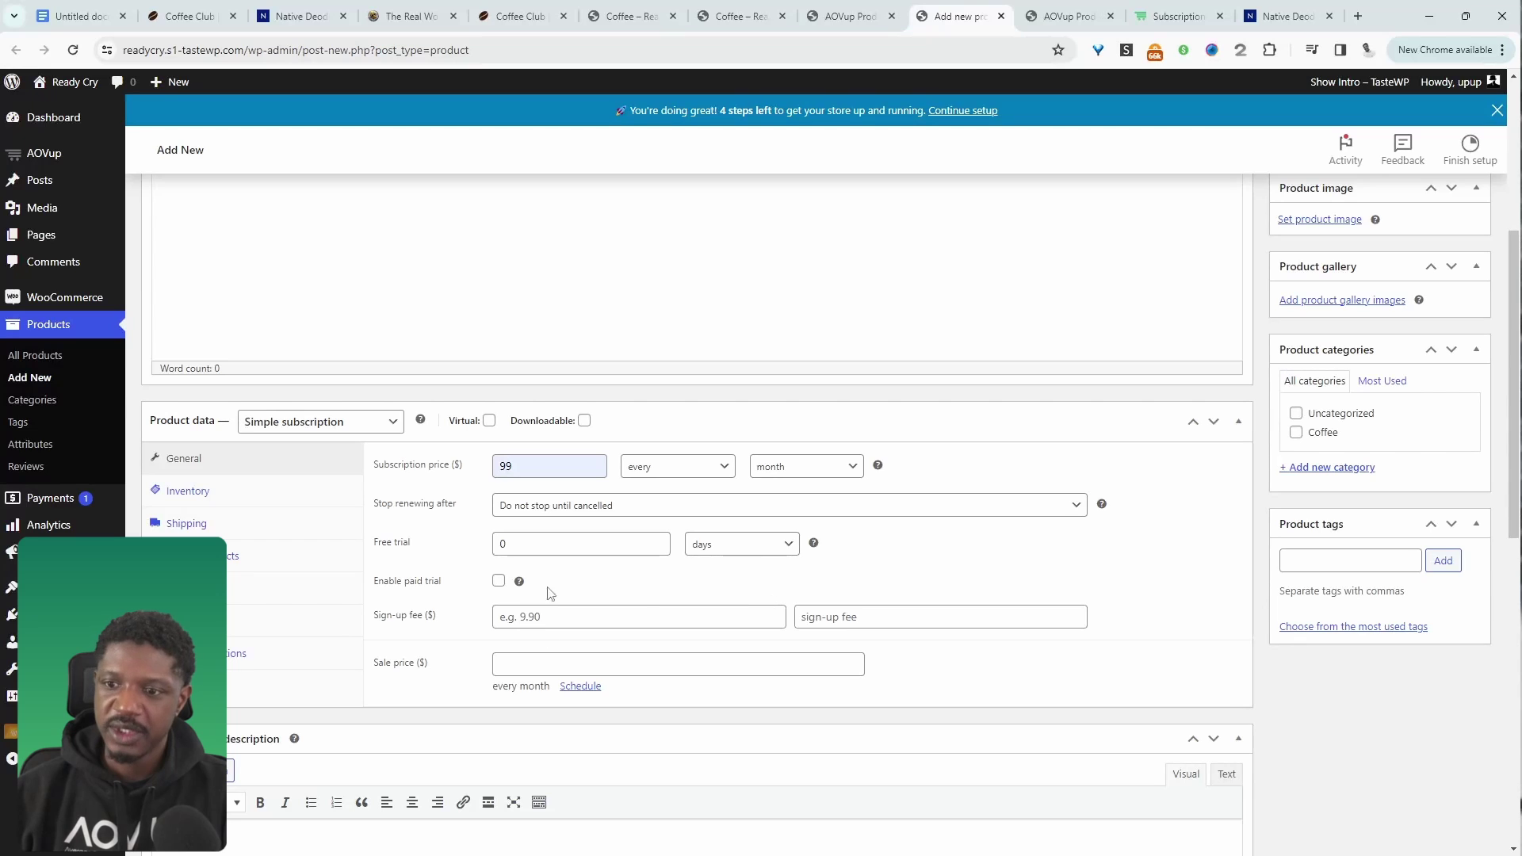
pyautogui.click(507, 503)
pyautogui.click(526, 520)
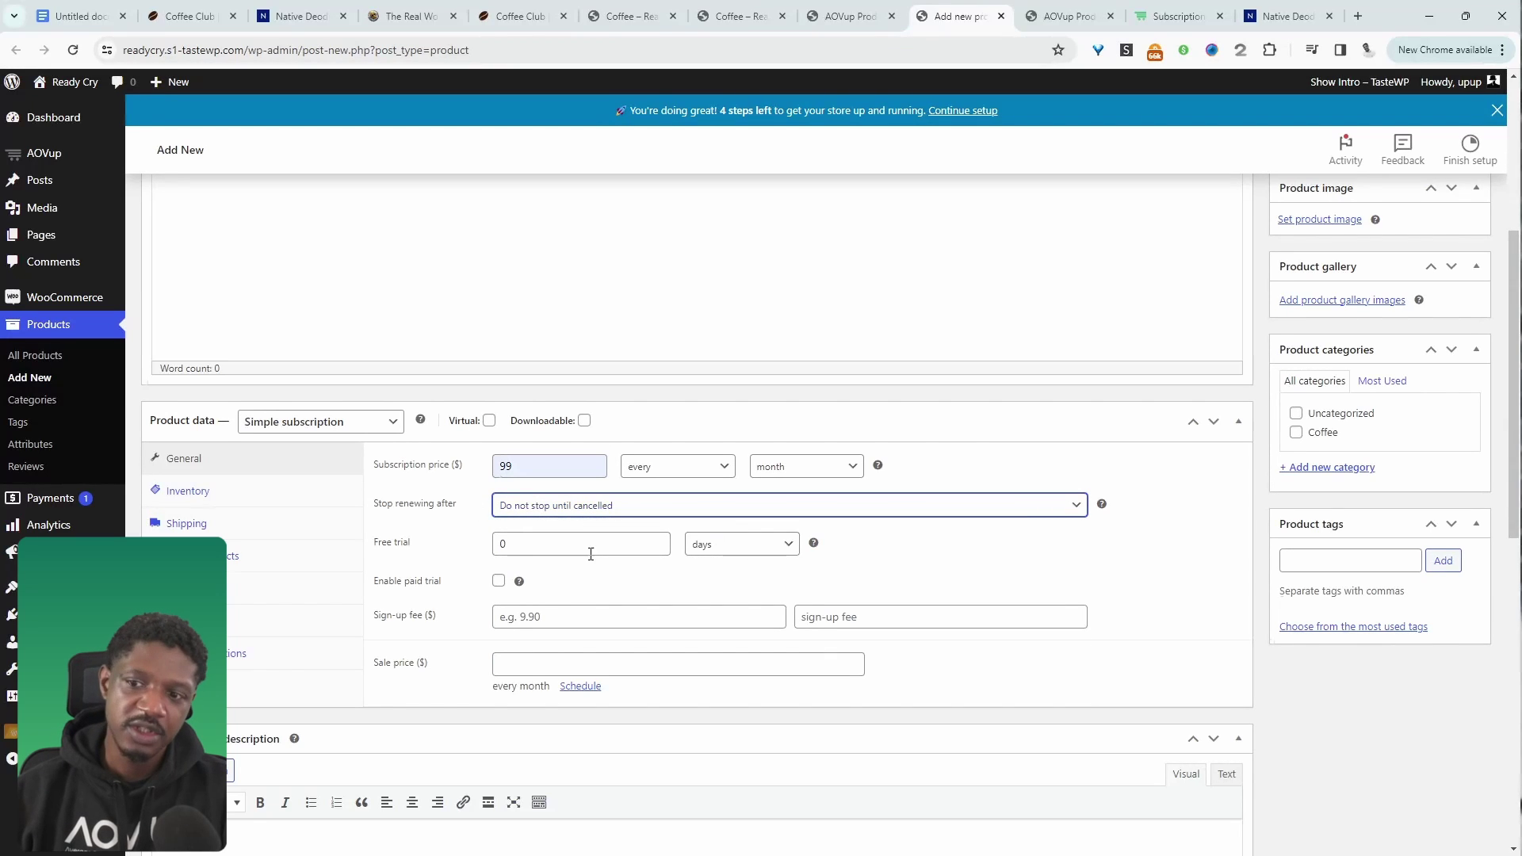
# Enable the paid trial and set the trial length to 7 days
pyautogui.click(501, 542)
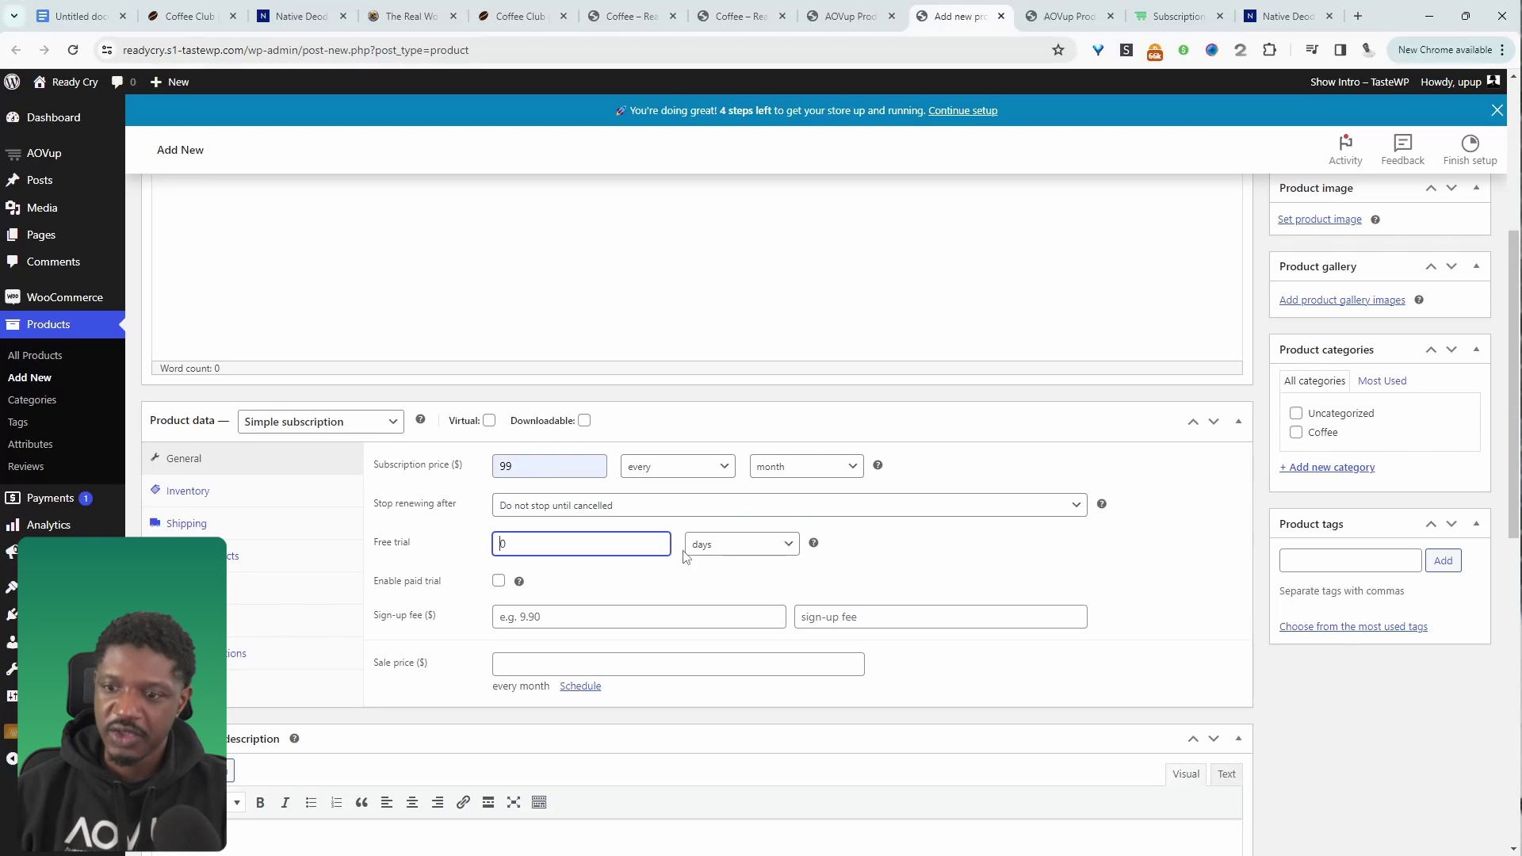
pyautogui.click(498, 582)
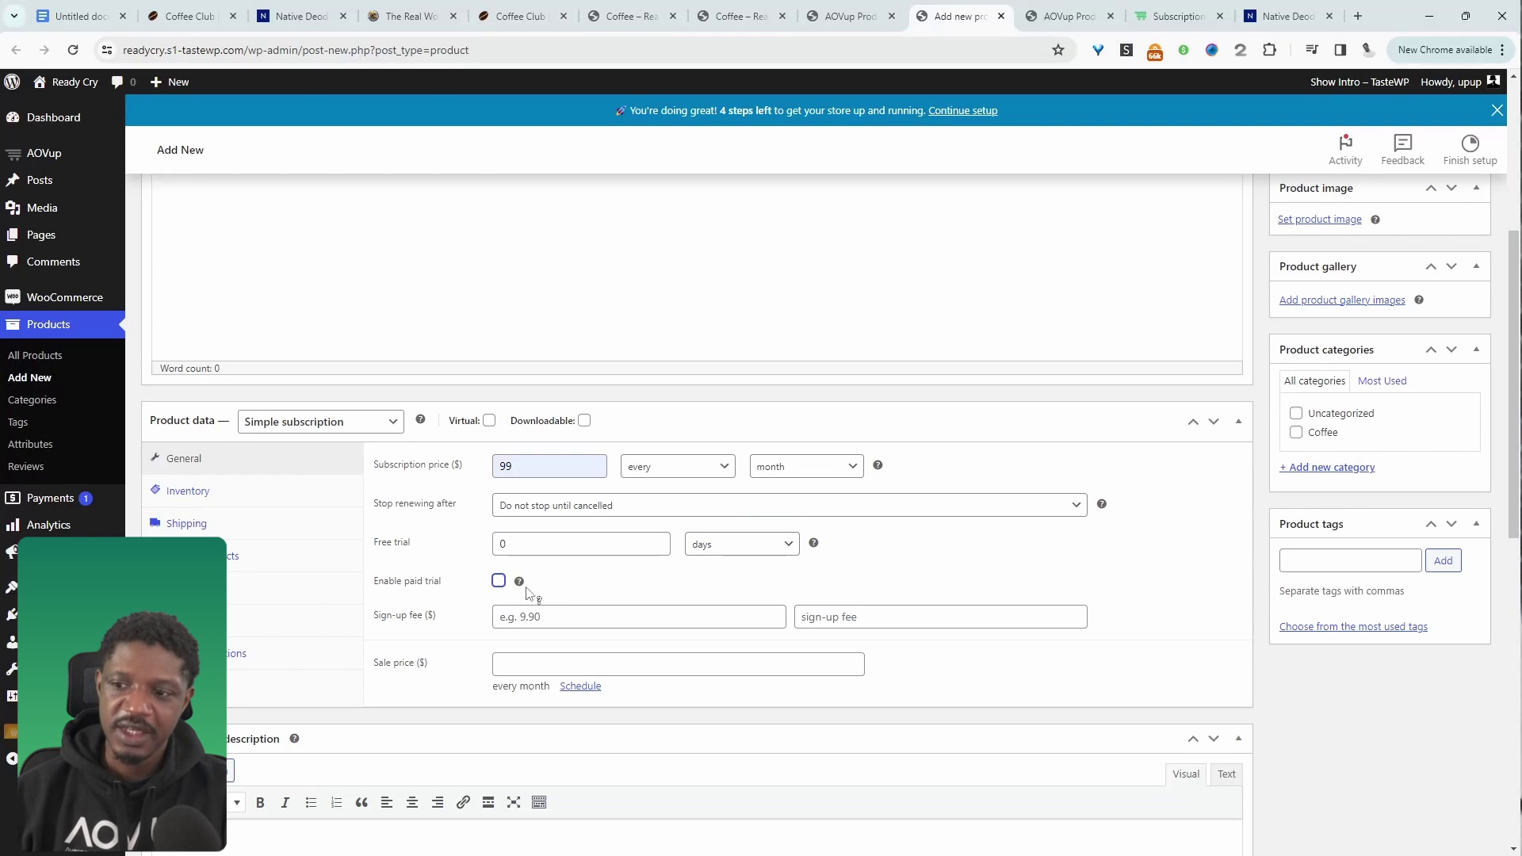
pyautogui.click(498, 581)
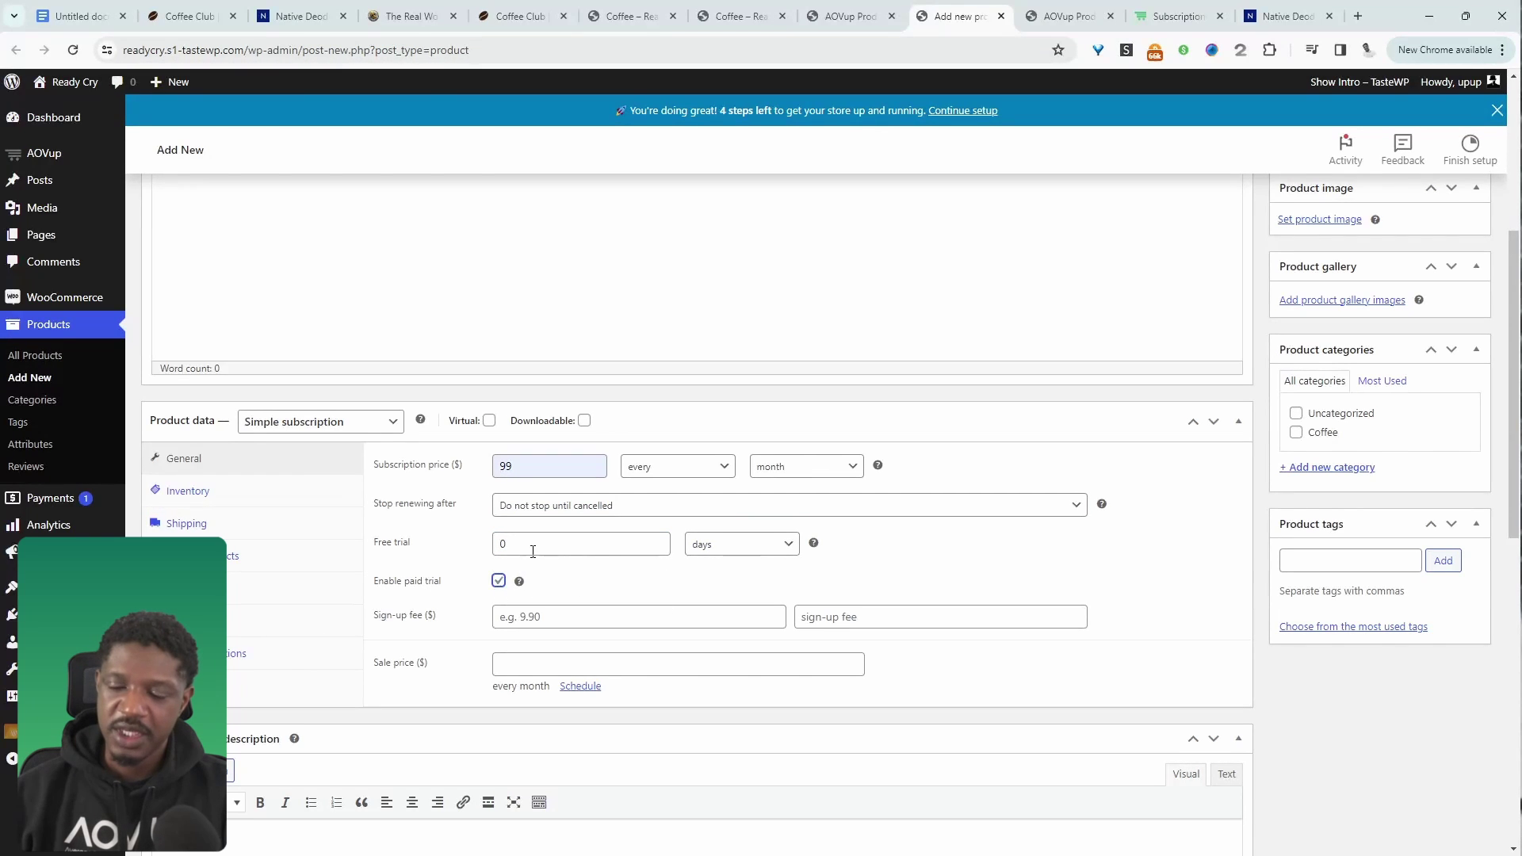
pyautogui.click(512, 546)
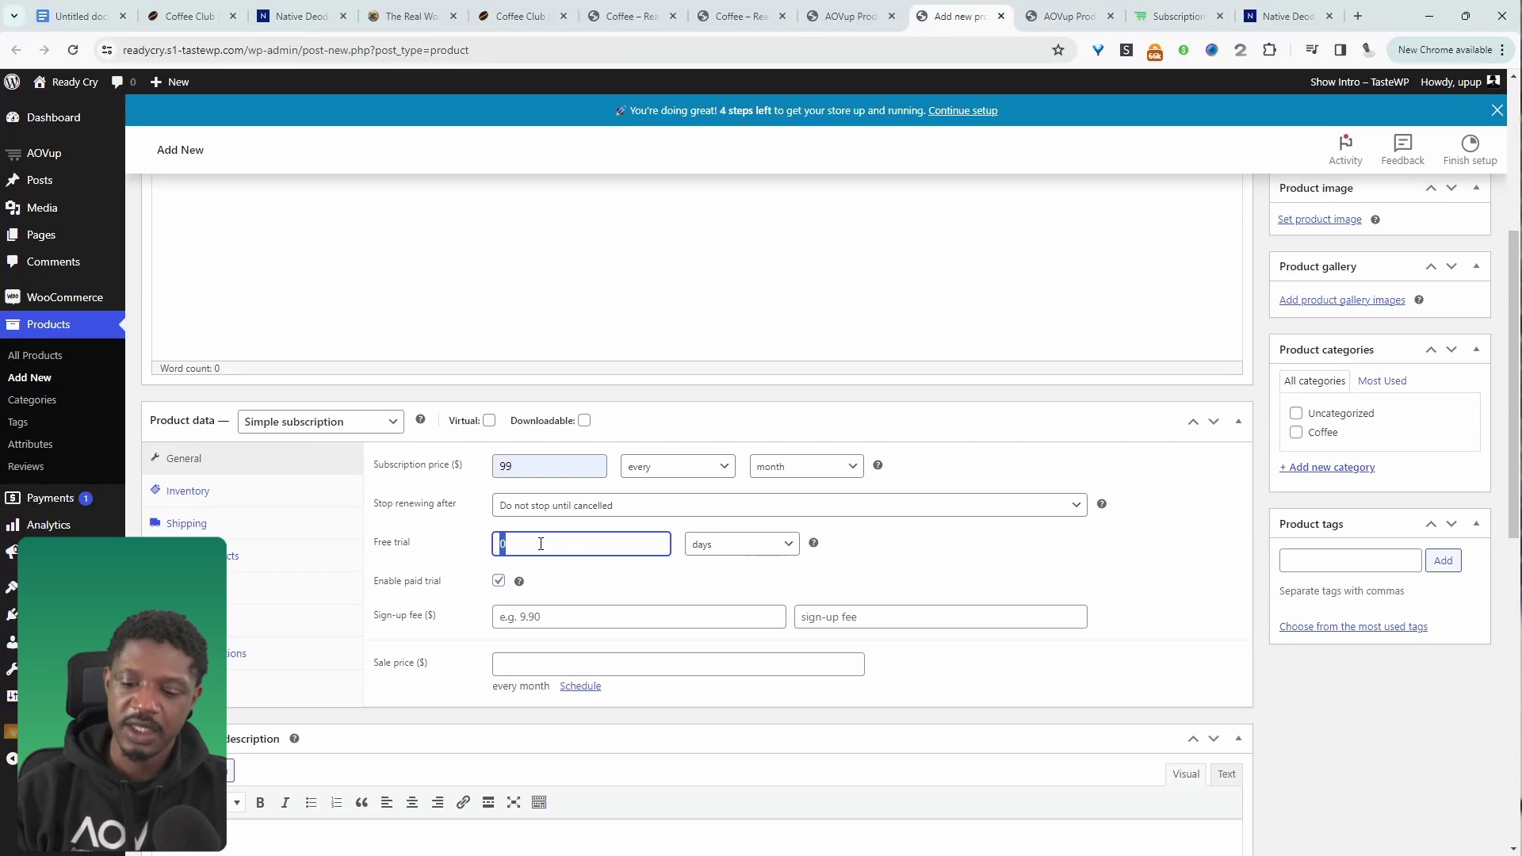
# Set the sign-up fee to $1 and label it "no-risk trial"
pyautogui.click(565, 621)
pyautogui.write('1')
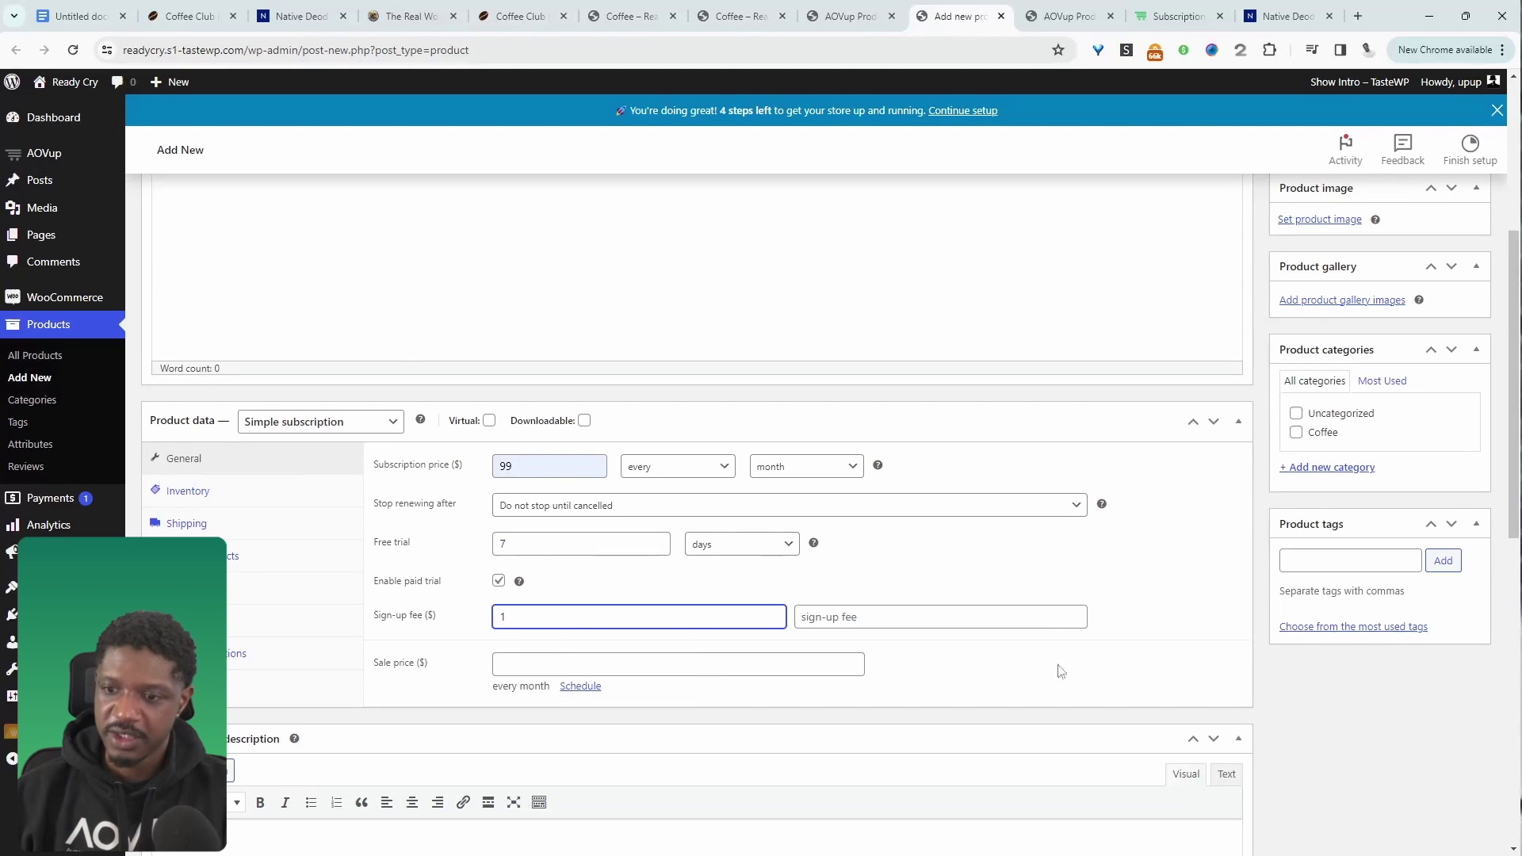
pyautogui.click(870, 626)
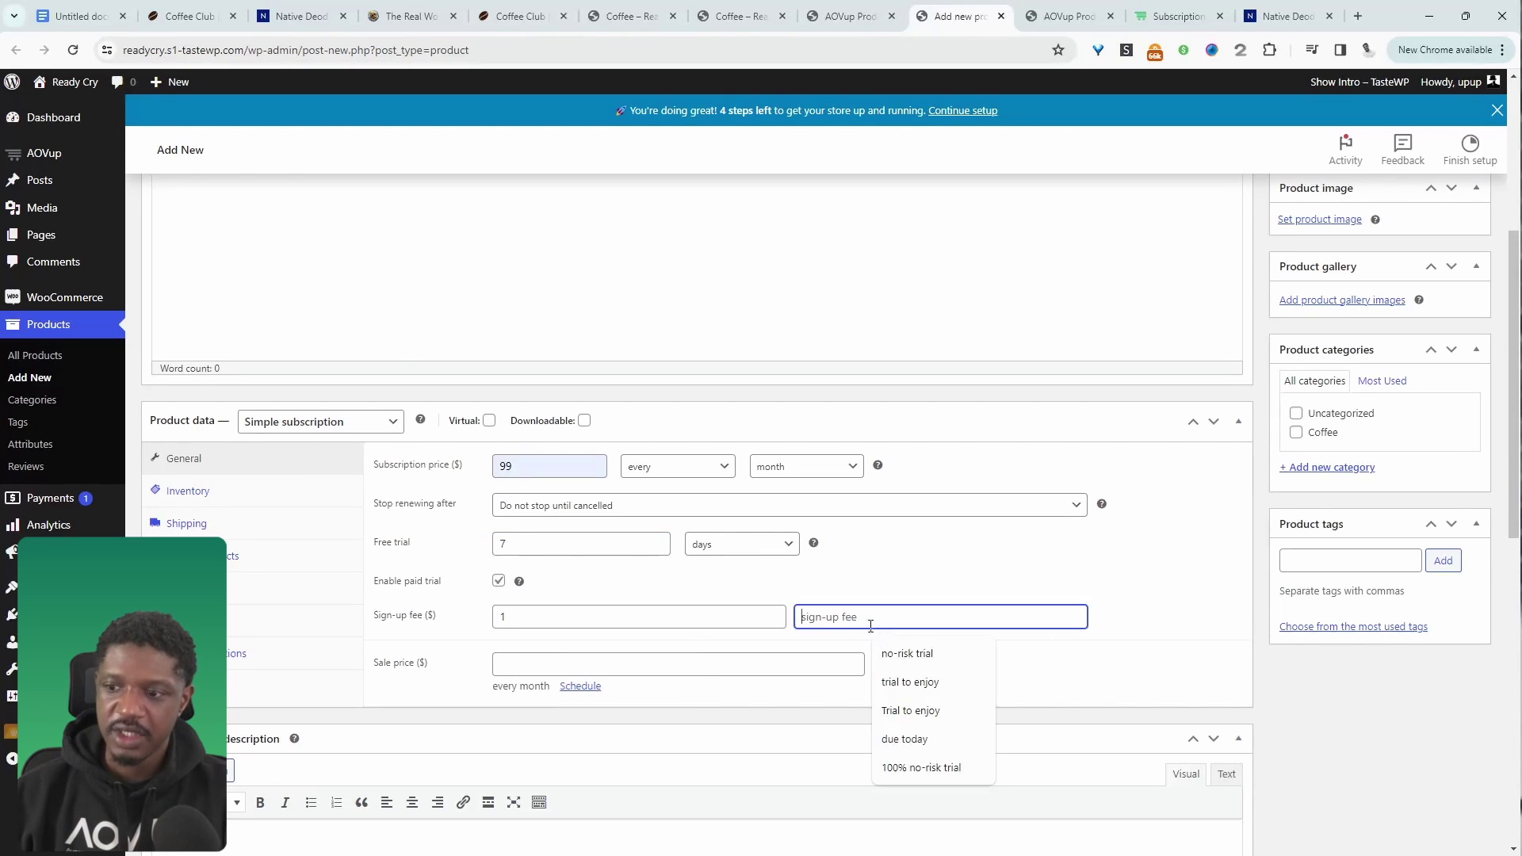
pyautogui.click(909, 654)
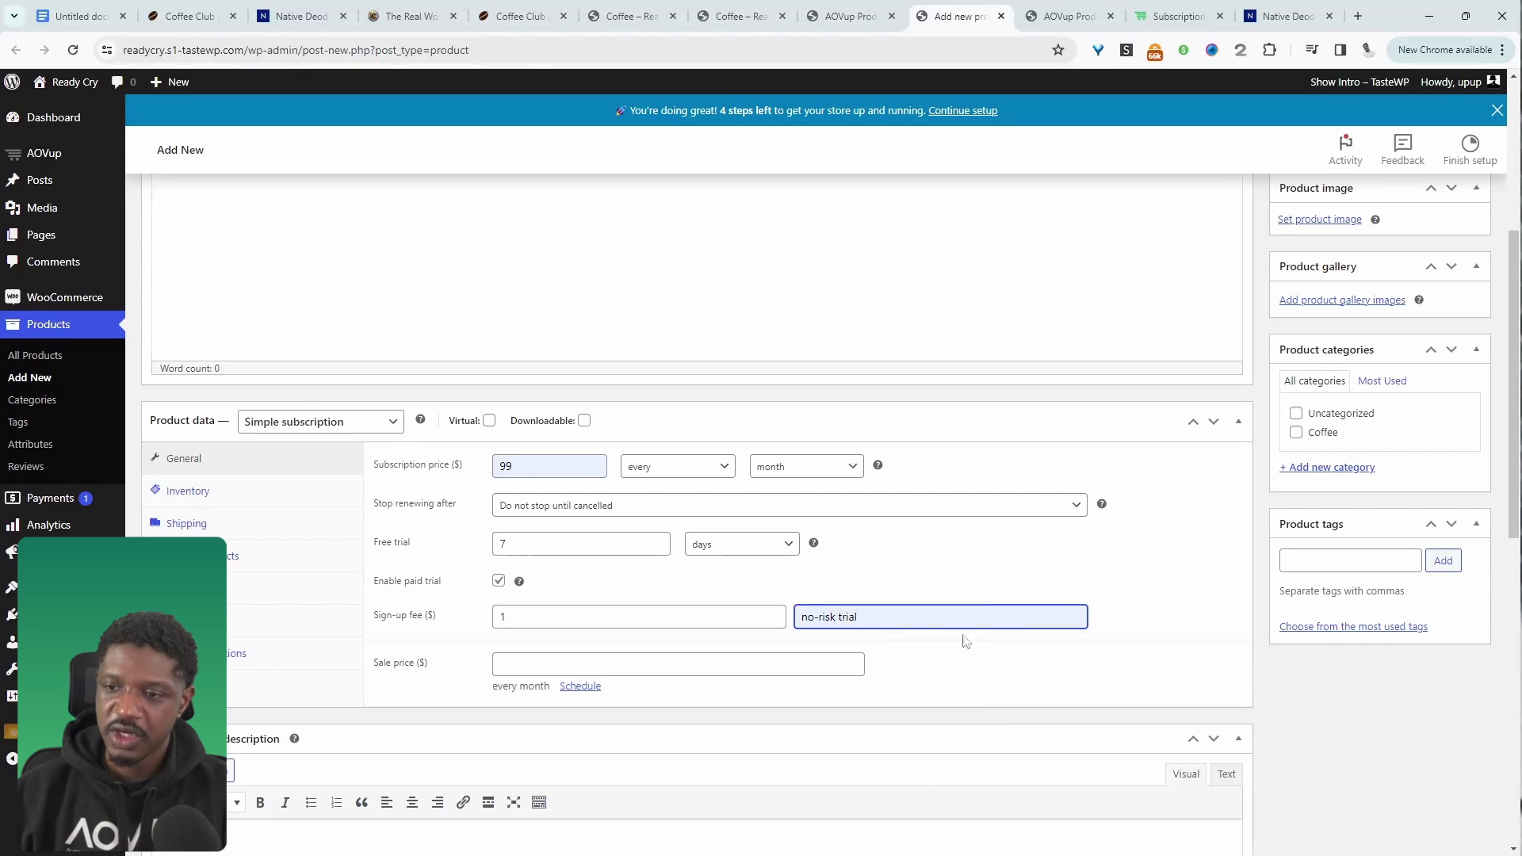
# Publish the product under the name Test and examine the trial price line on its product page
pyautogui.scroll(4, 302, 216)
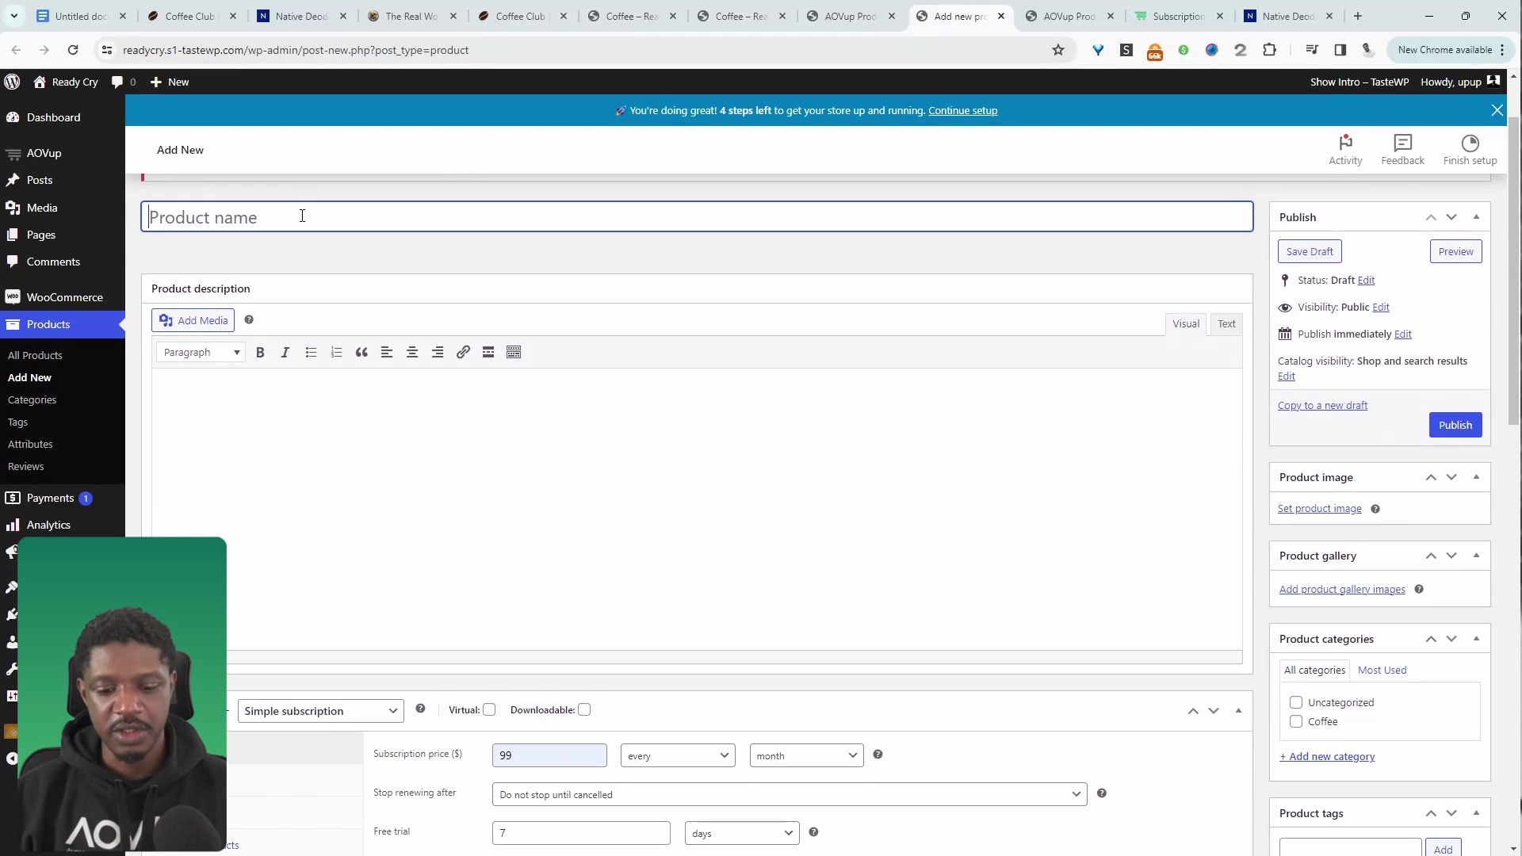
pyautogui.click(302, 216)
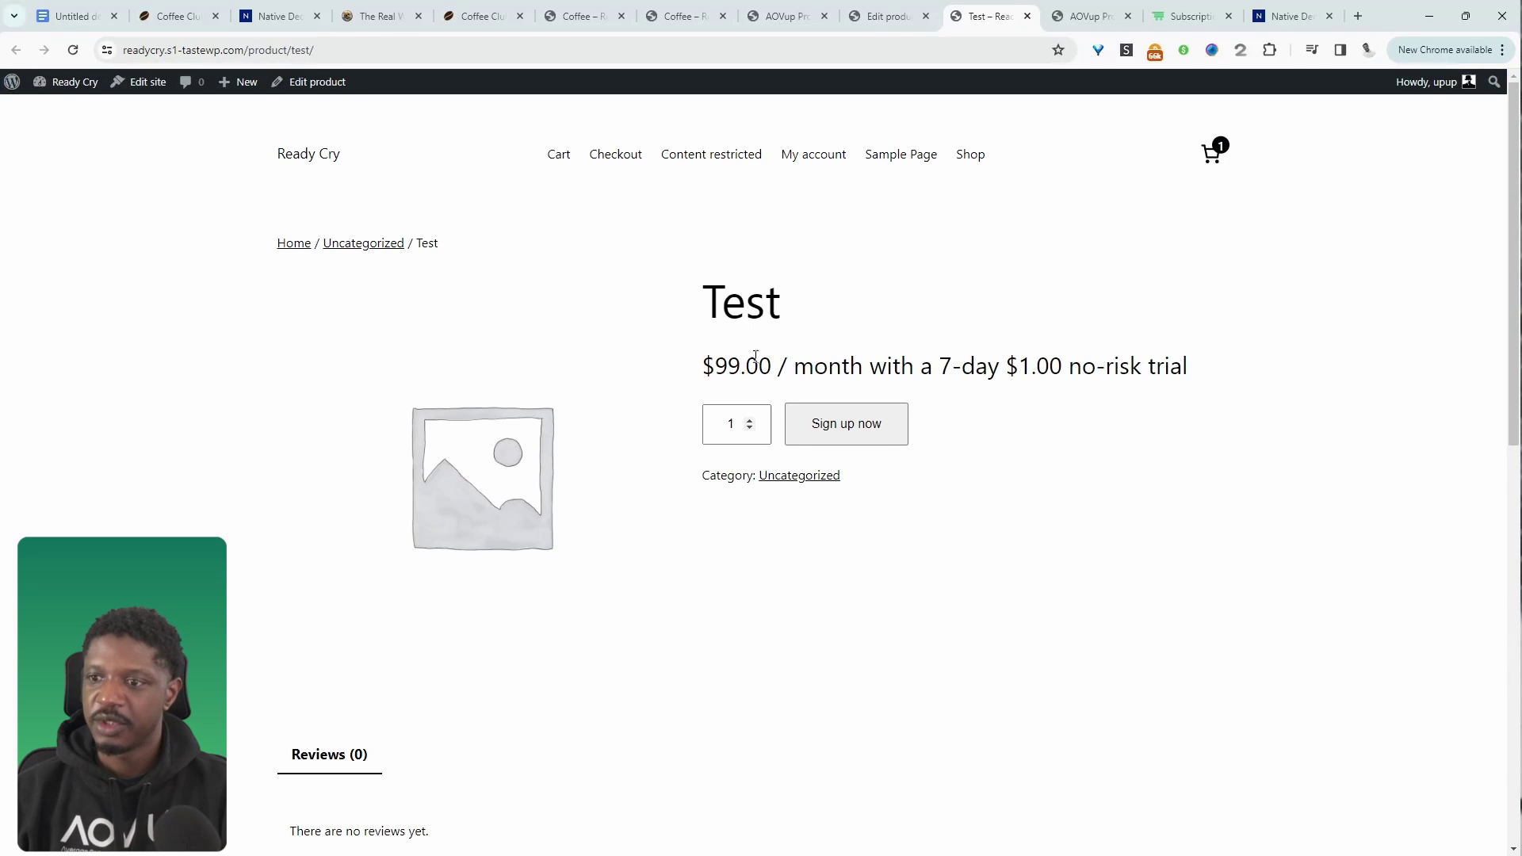
pyautogui.moveTo(718, 367); pyautogui.dragTo(993, 371)
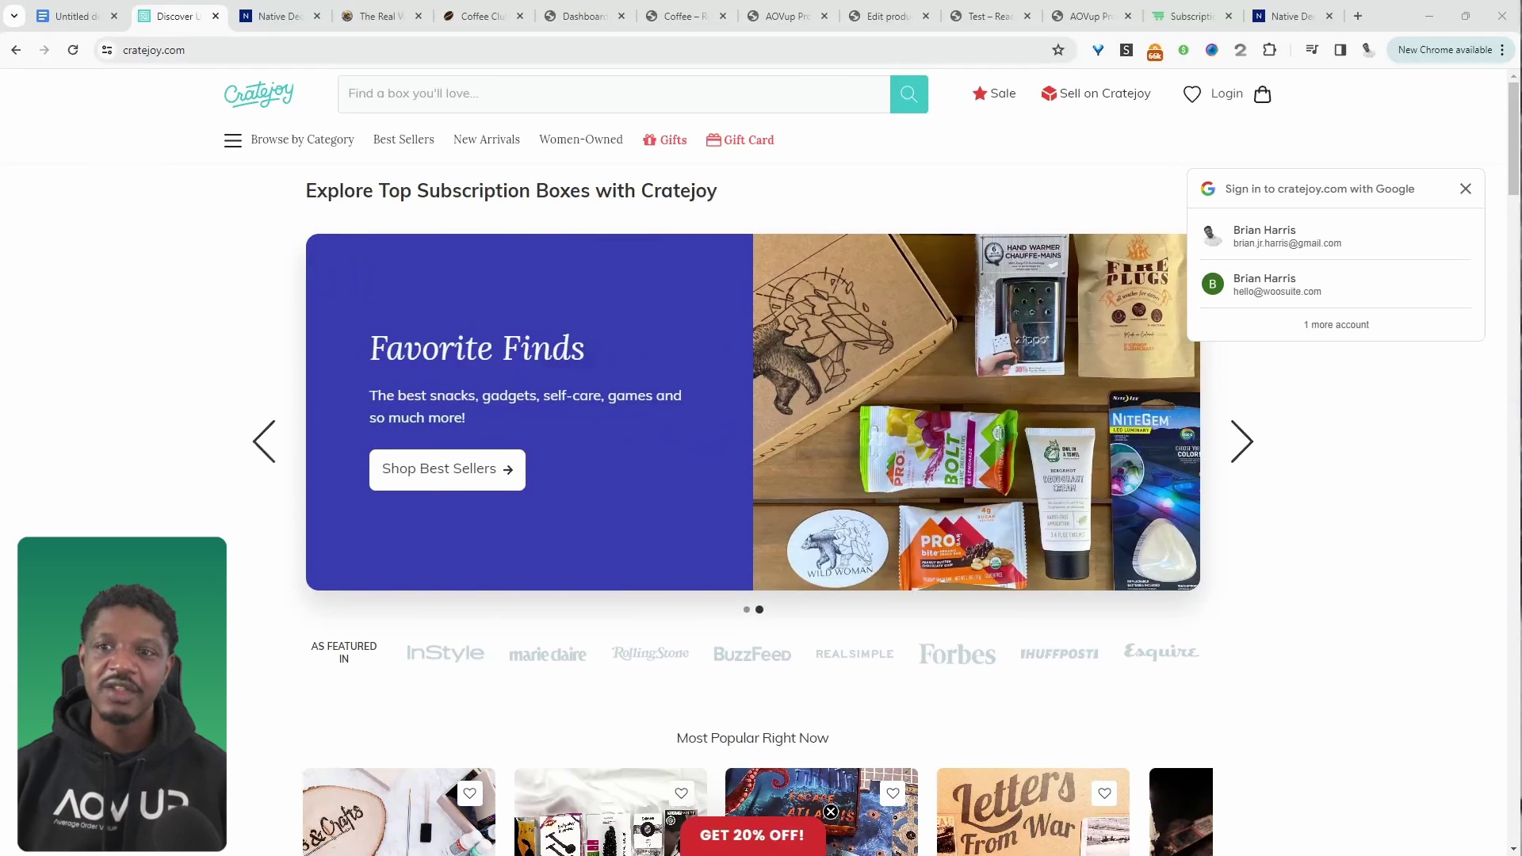
# Switch to Cratejoy and browse the Best Sellers collection for examples of subscription boxes and their per-box prices
pyautogui.click(413, 145)
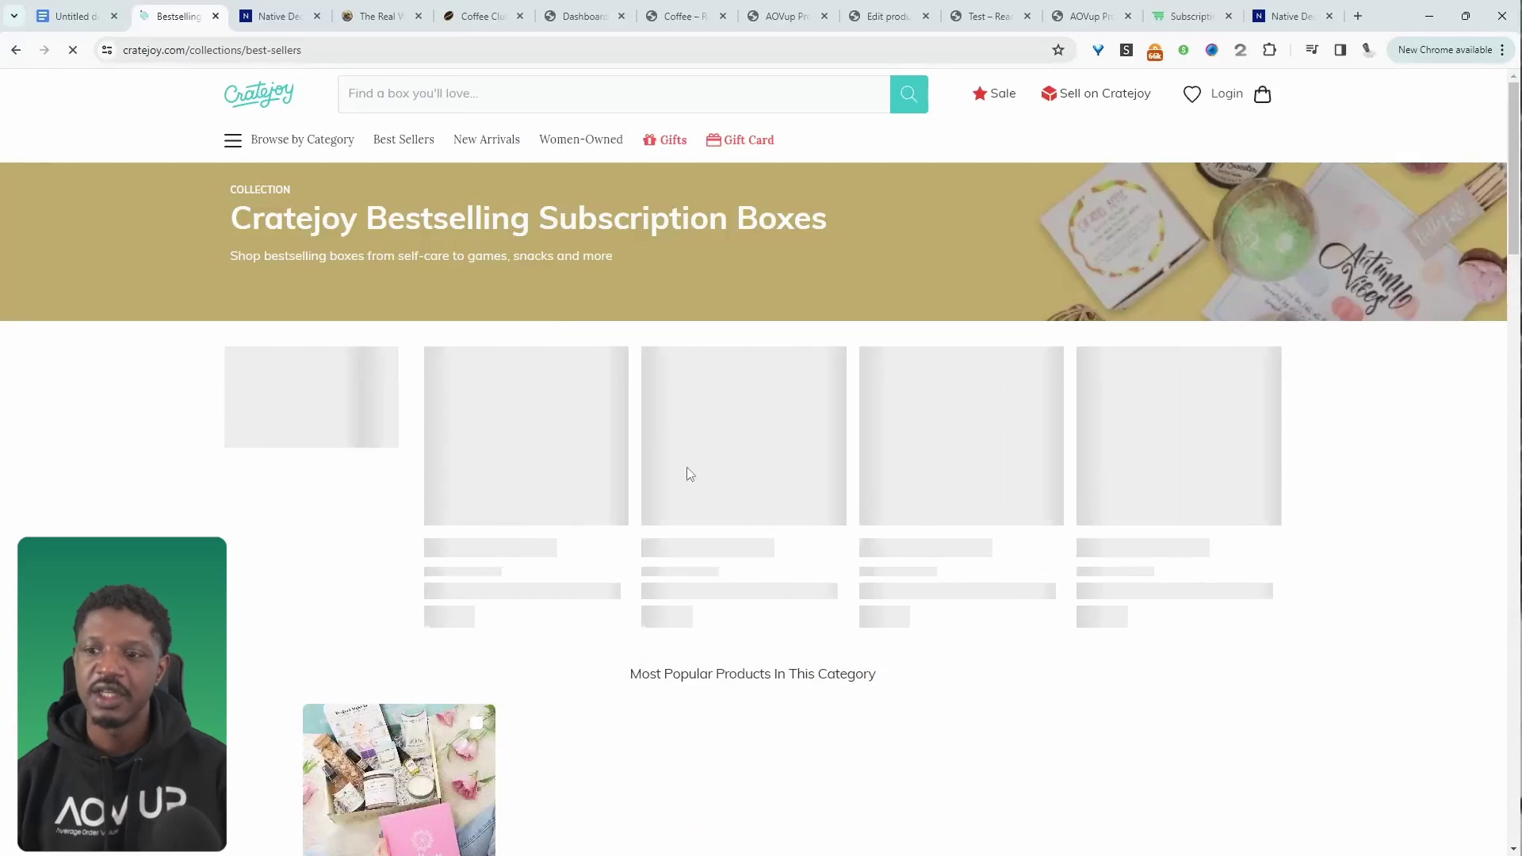
pyautogui.scroll(-6, 687, 521)
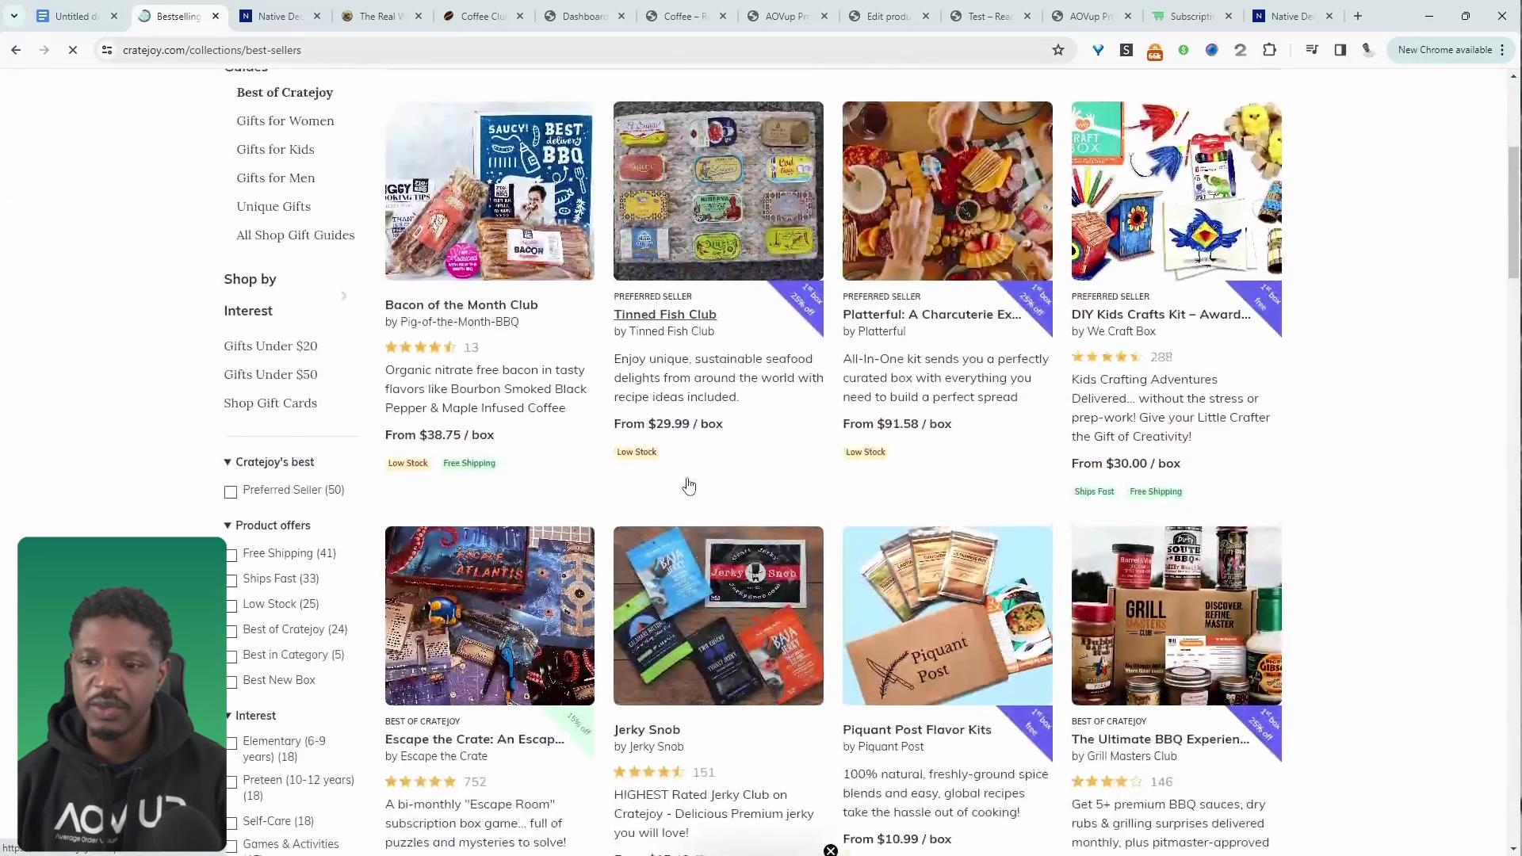
pyautogui.scroll(-1, 686, 488)
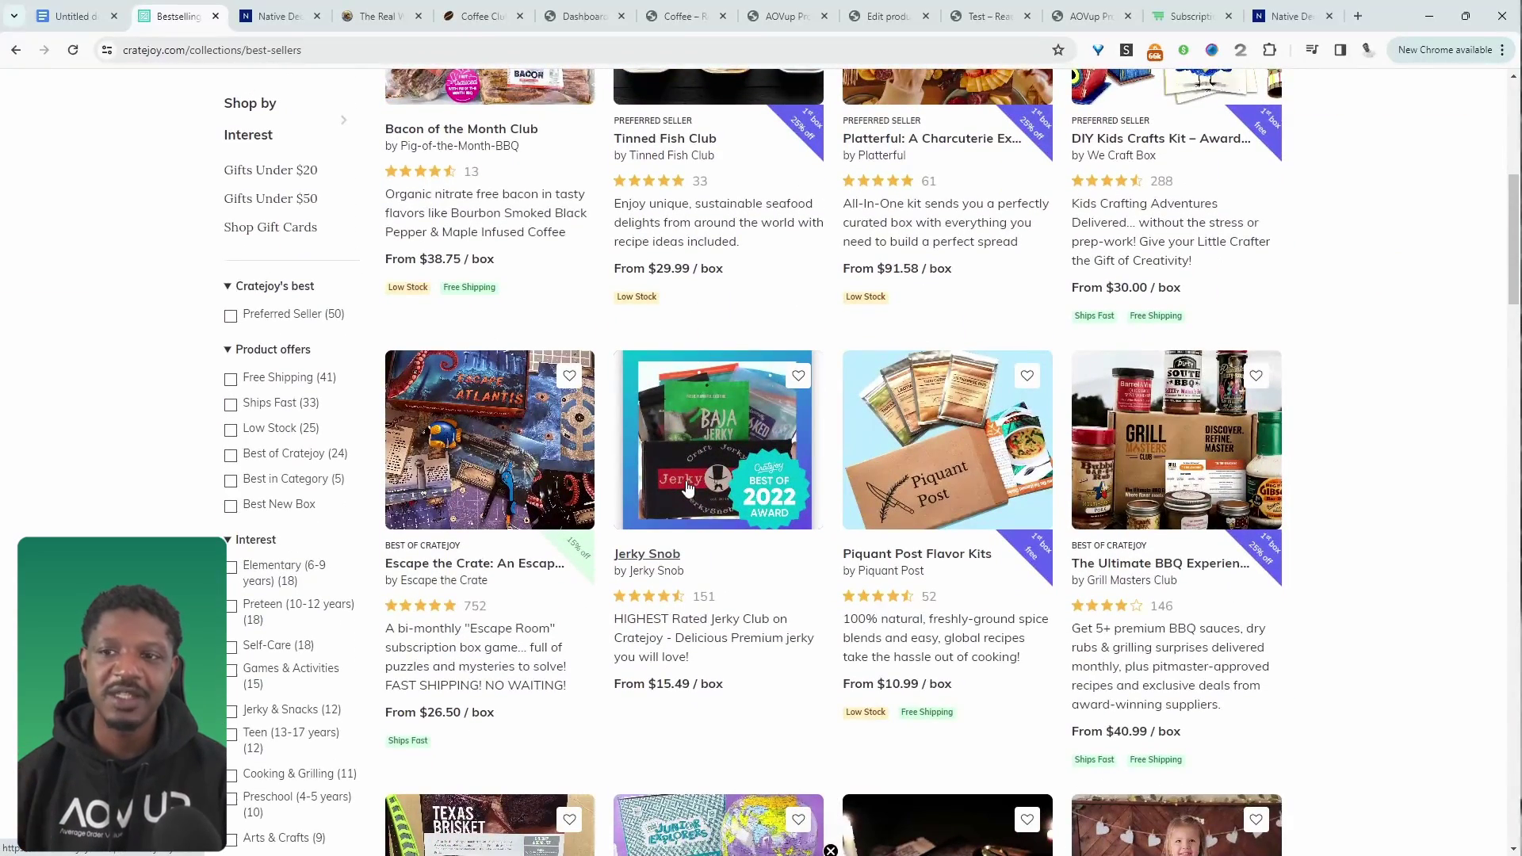
pyautogui.scroll(-5, 687, 489)
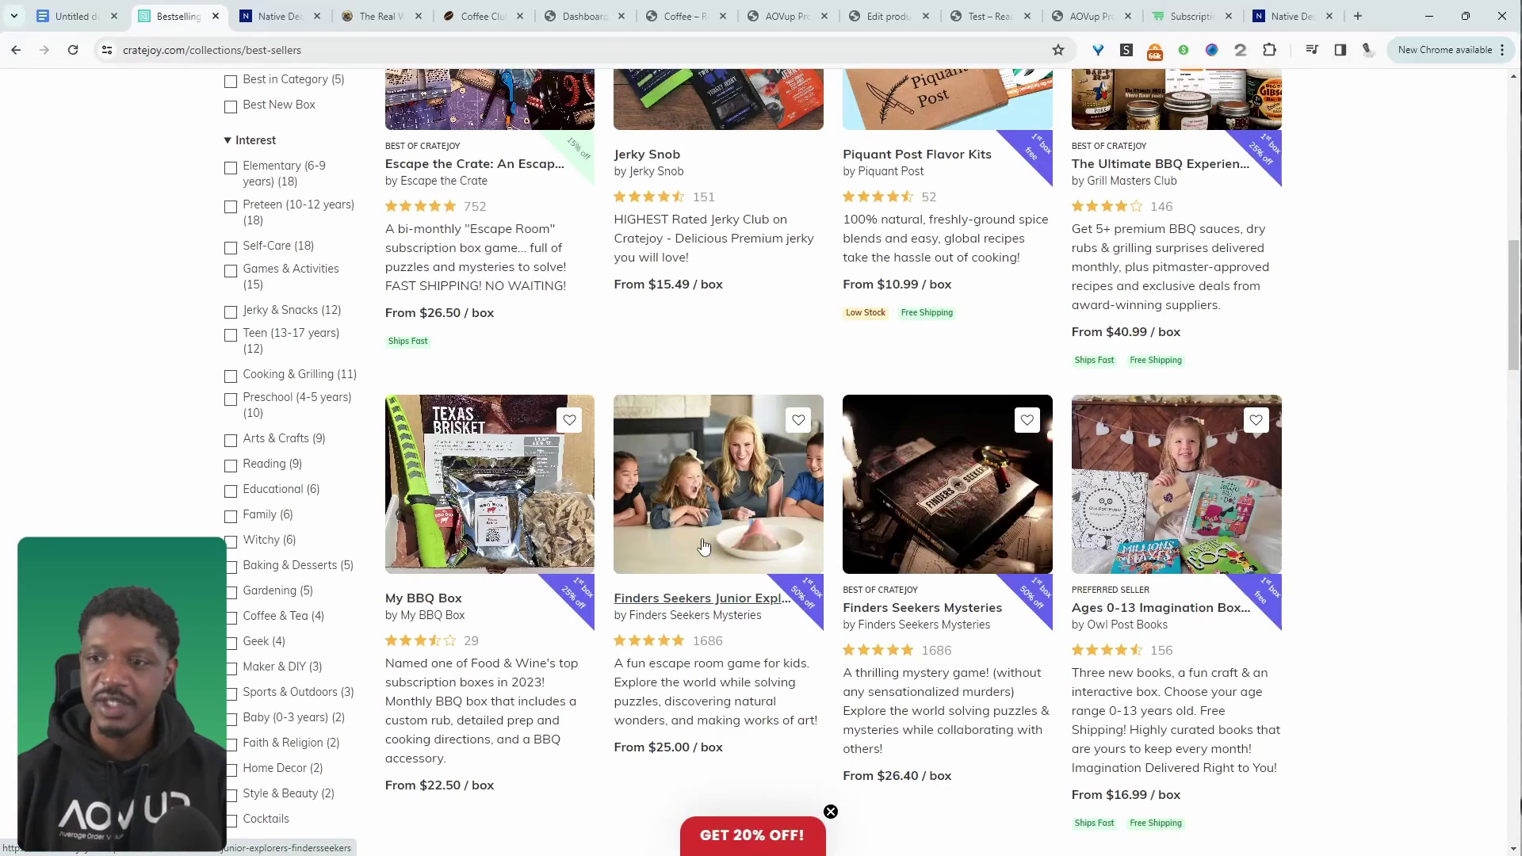
pyautogui.scroll(12, 703, 545)
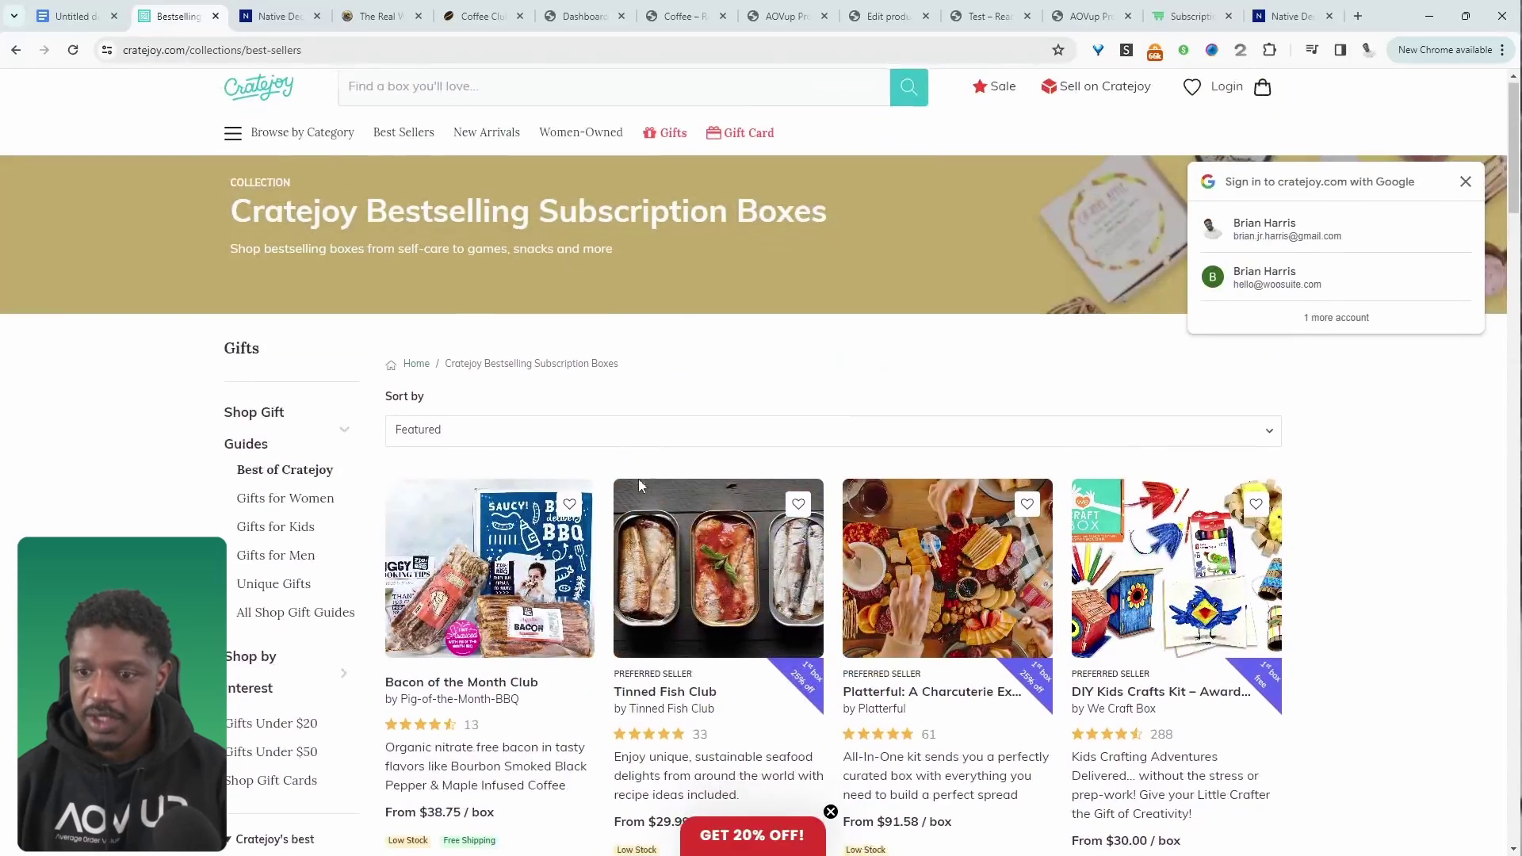
pyautogui.scroll(-2, 639, 479)
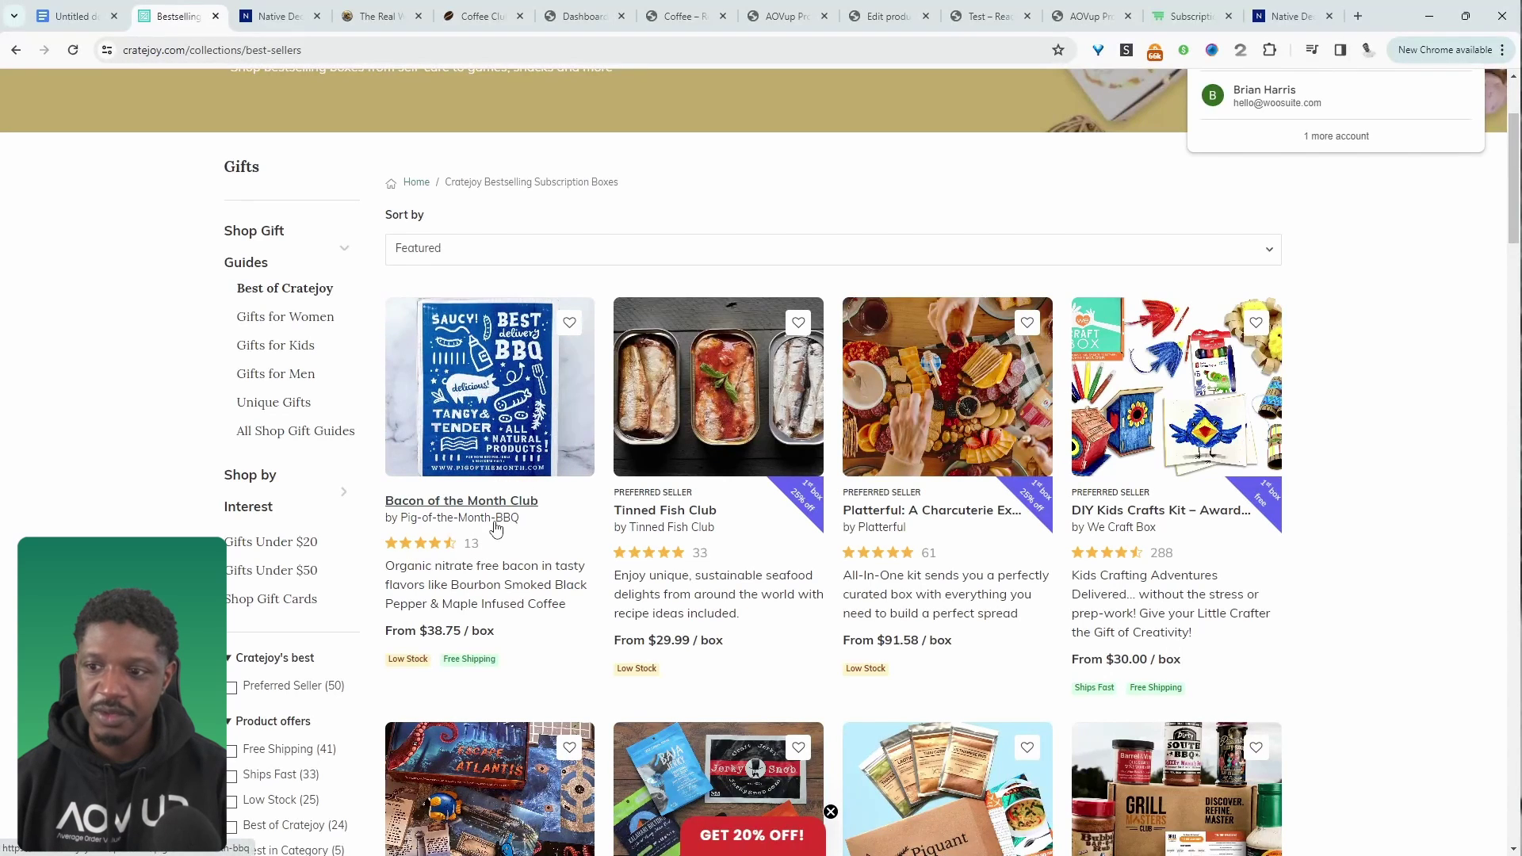
pyautogui.scroll(-1, 714, 333)
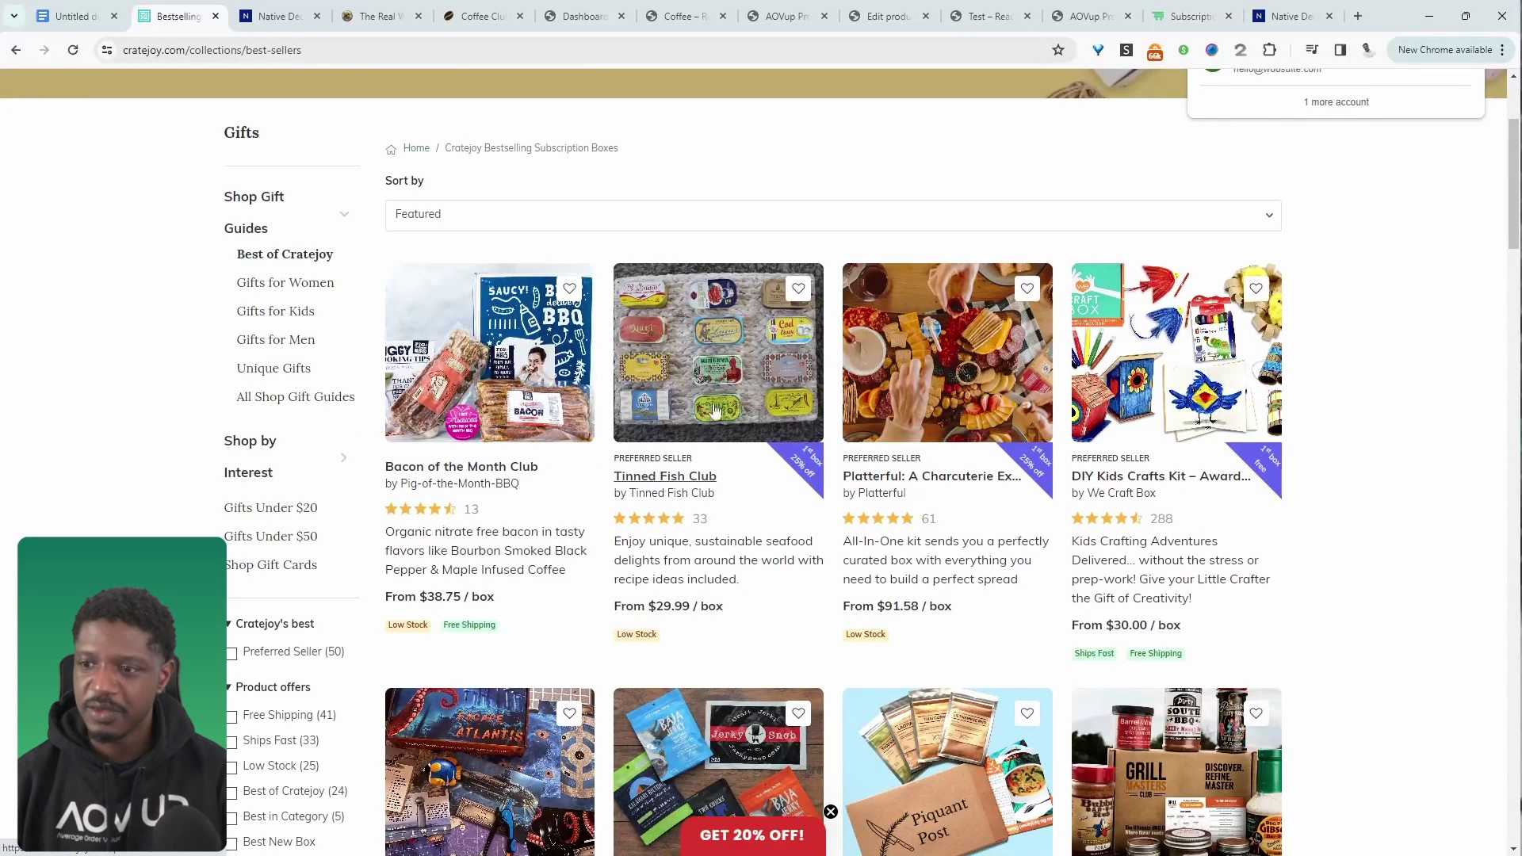
pyautogui.scroll(-2, 1031, 317)
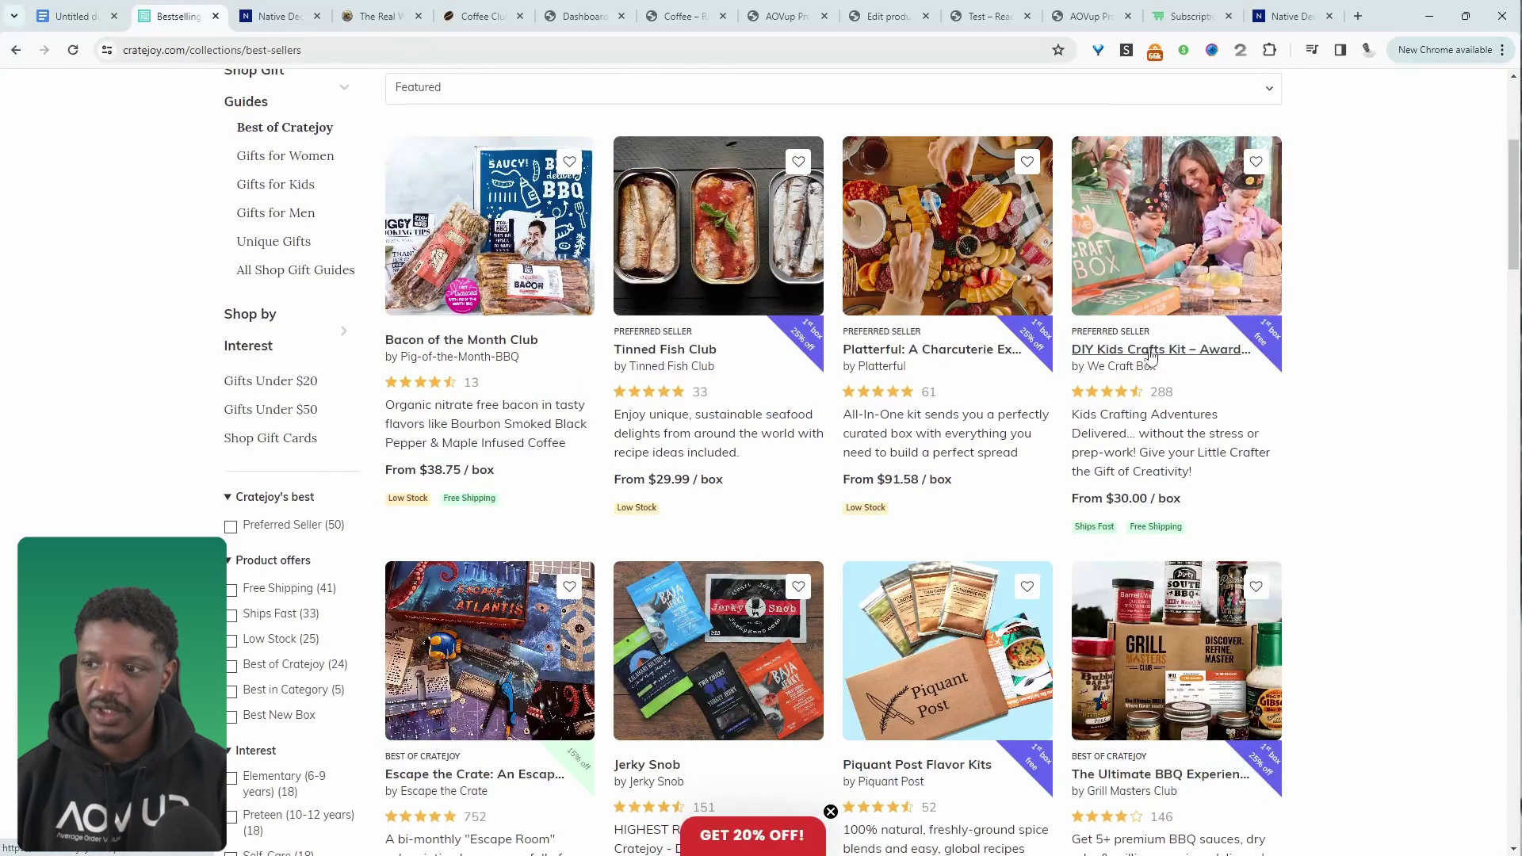
pyautogui.scroll(-10, 1031, 475)
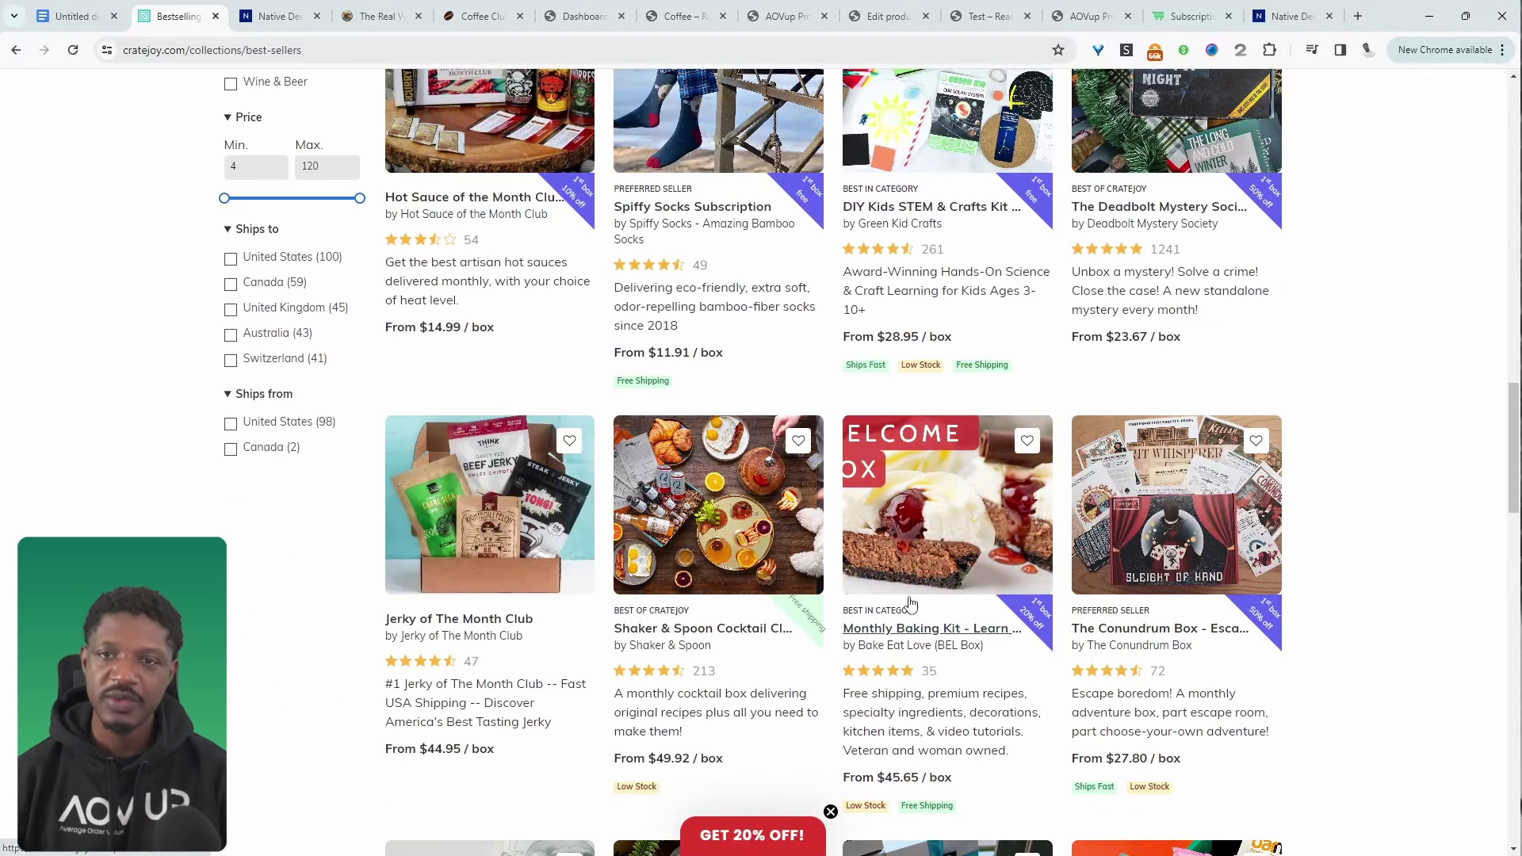